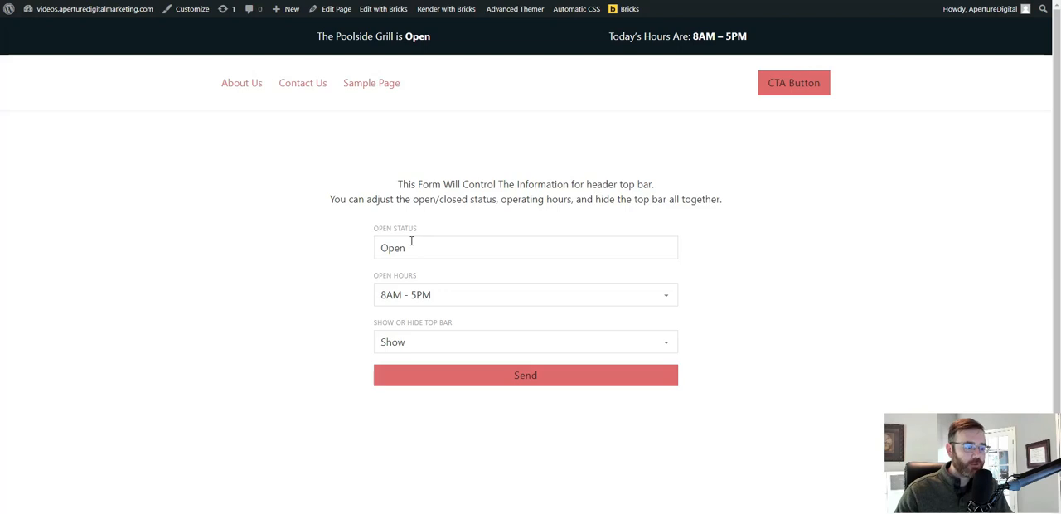
# Examine the open status and today's hours shown in the header top bar.
pyautogui.moveTo(405, 37); pyautogui.dragTo(424, 37)
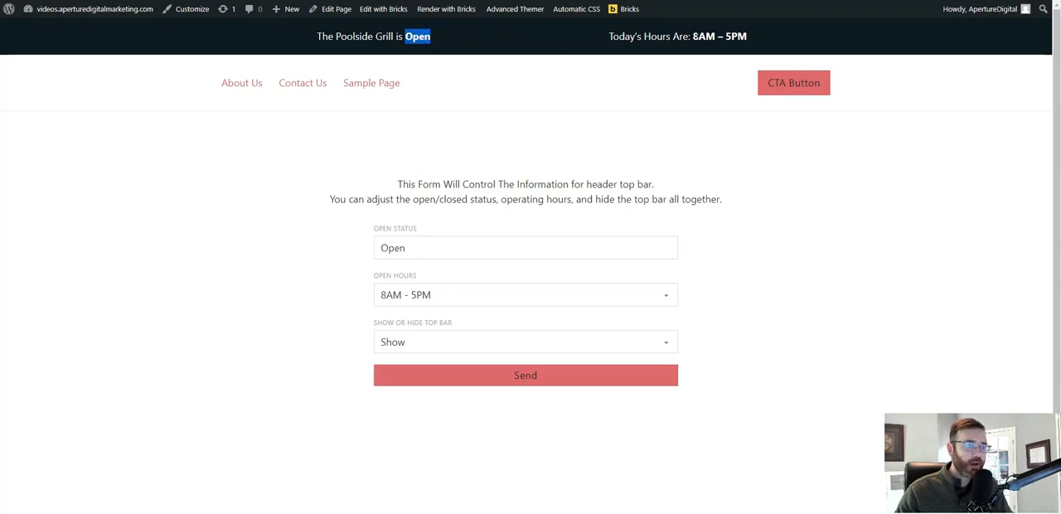
pyautogui.moveTo(693, 37); pyautogui.dragTo(759, 40)
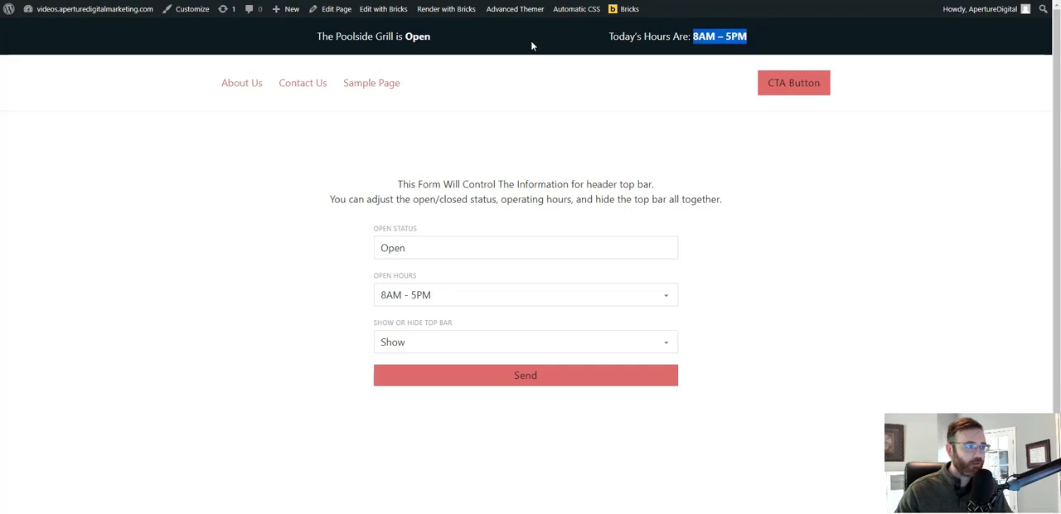
pyautogui.click(304, 37)
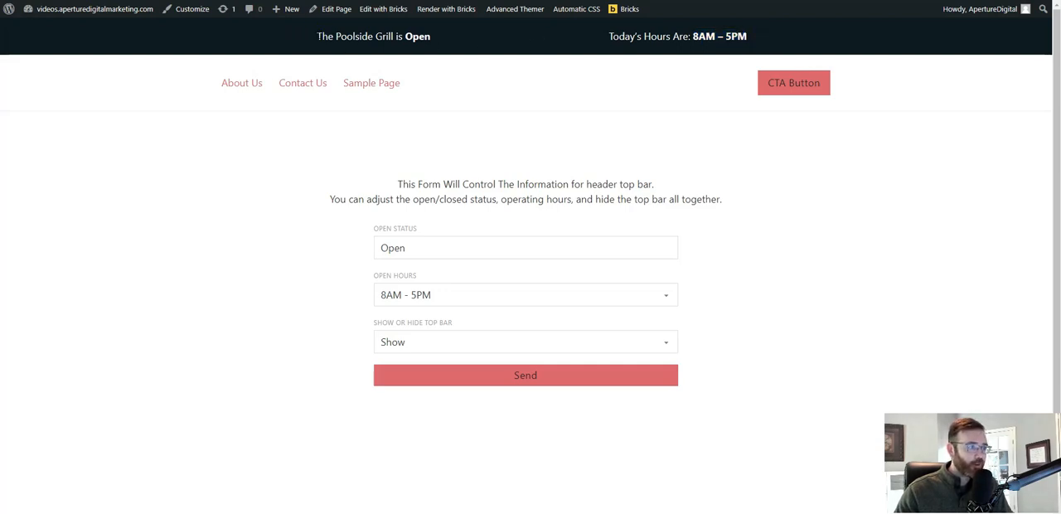
pyautogui.moveTo(315, 37); pyautogui.dragTo(593, 41)
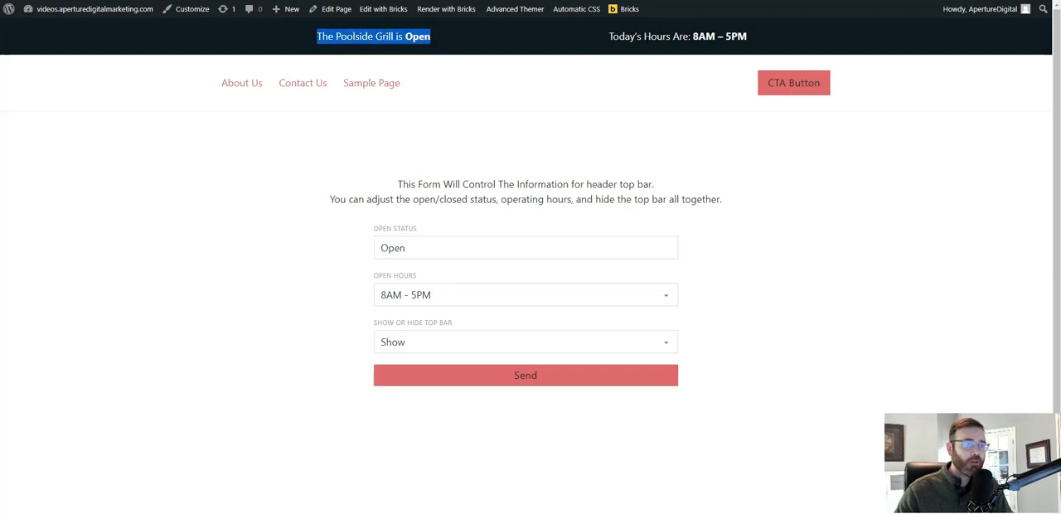
pyautogui.moveTo(692, 37); pyautogui.dragTo(753, 37)
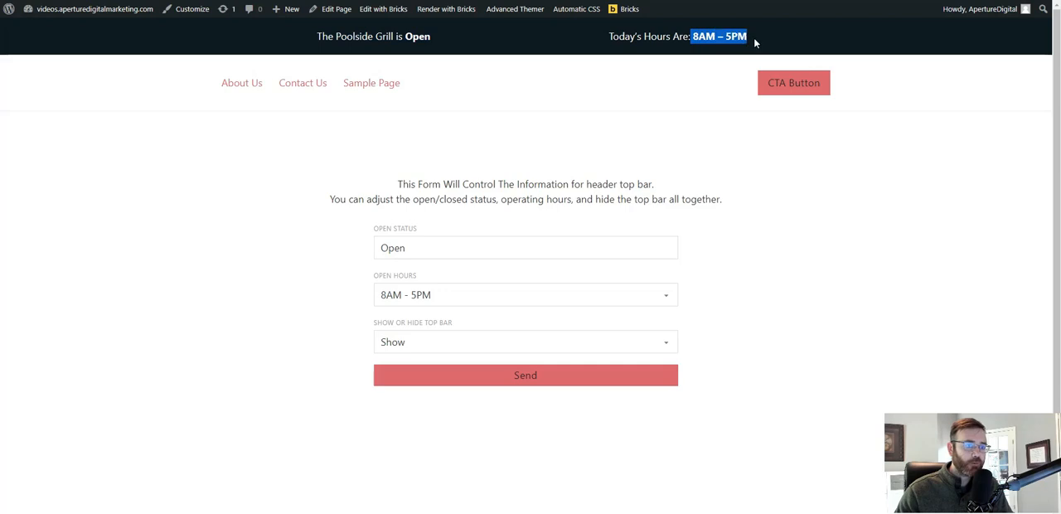
pyautogui.click(771, 36)
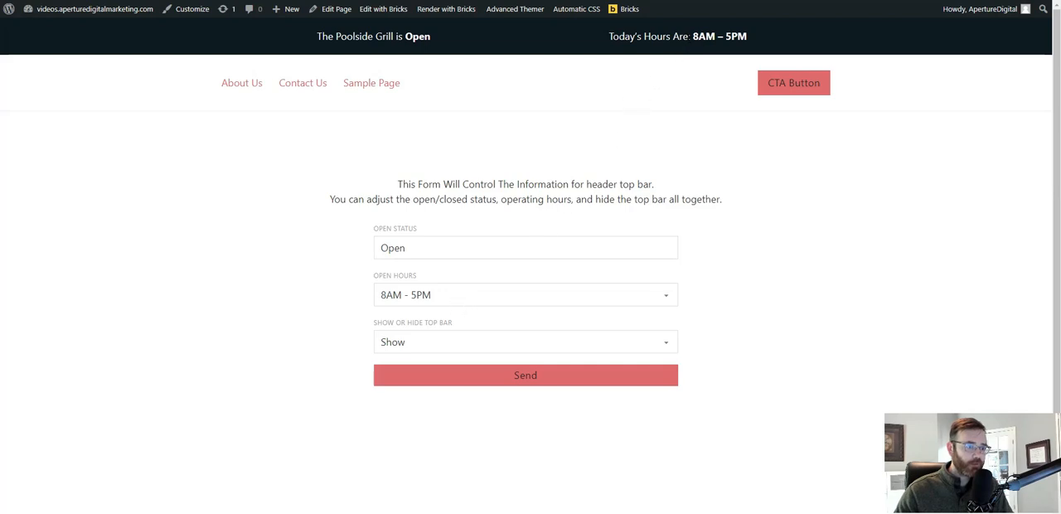
pyautogui.moveTo(693, 36); pyautogui.dragTo(751, 40)
# Submit the form with the open status set to Closed and reload the page to check the top bar.
pyautogui.moveTo(458, 246); pyautogui.dragTo(340, 244)
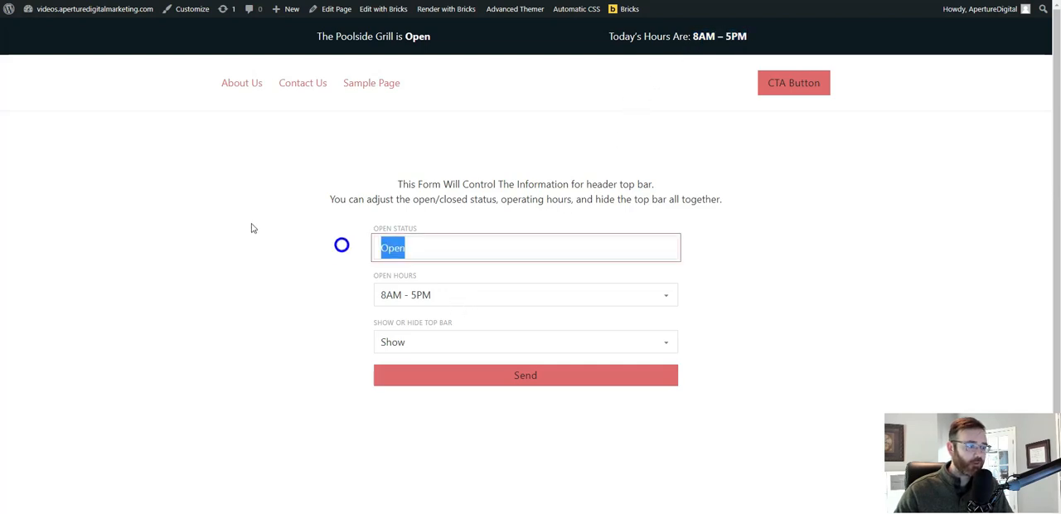
pyautogui.write('Closed')
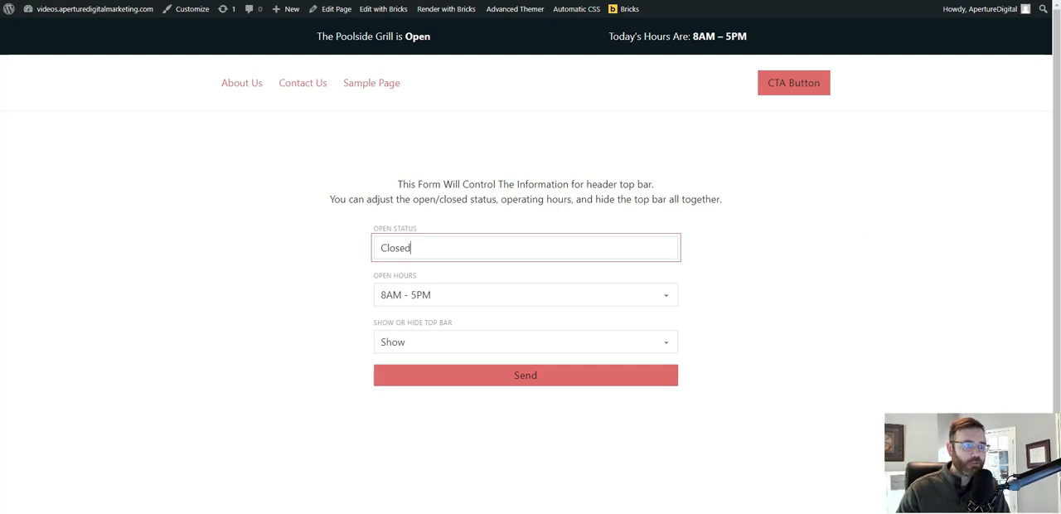
pyautogui.moveTo(609, 37); pyautogui.dragTo(754, 37)
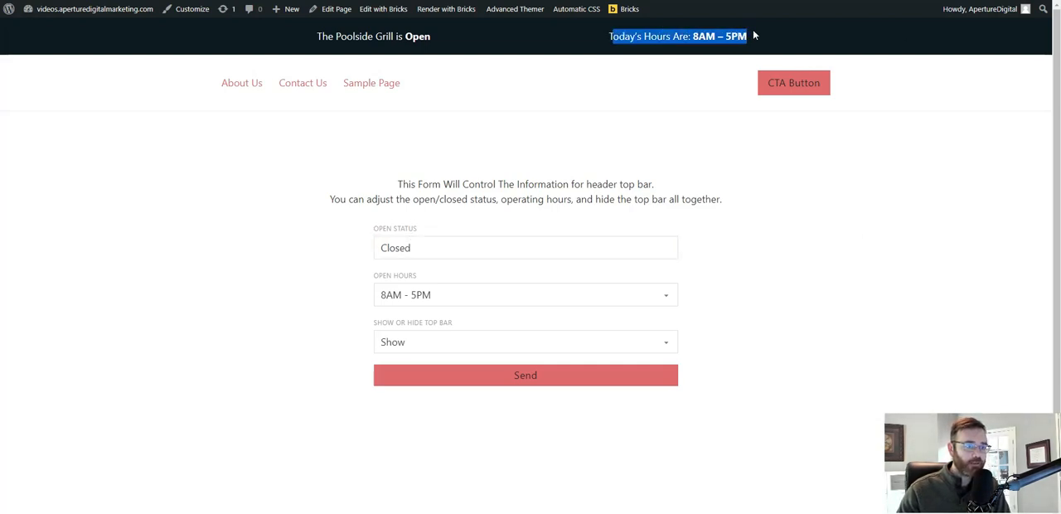
pyautogui.click(498, 379)
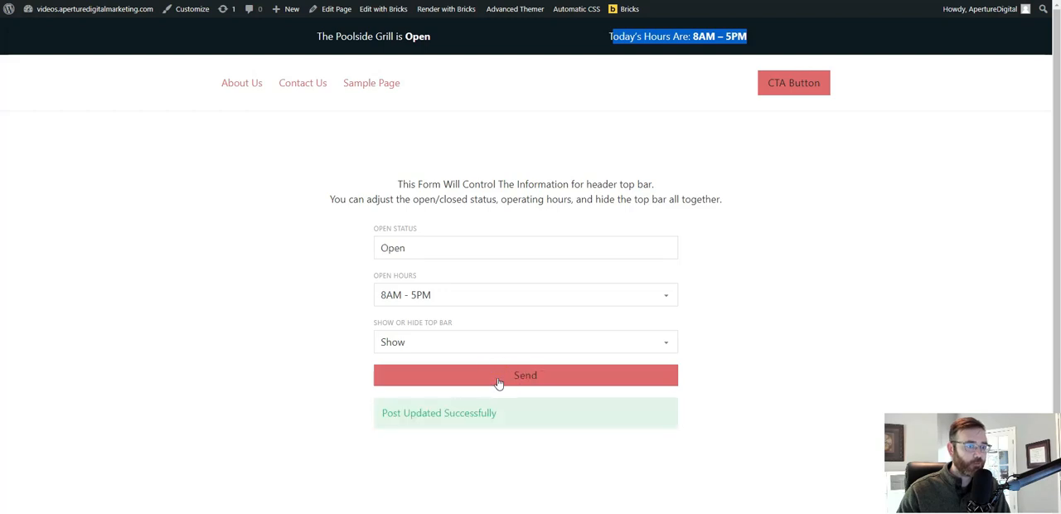
pyautogui.press('F5')
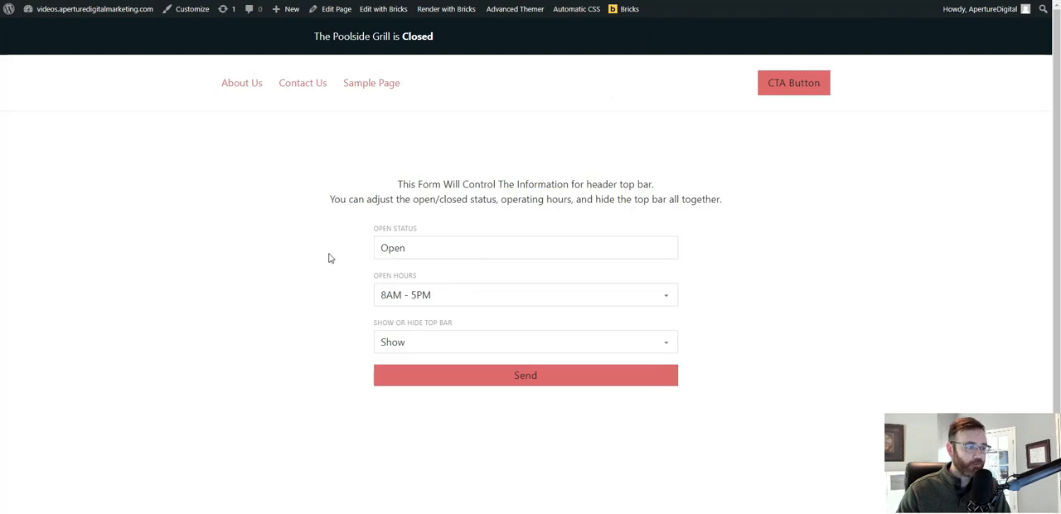
# Submit the form with open status Open Soon and open hours 12AM - 5PM, and reload the page to check the top bar.
pyautogui.click(420, 242)
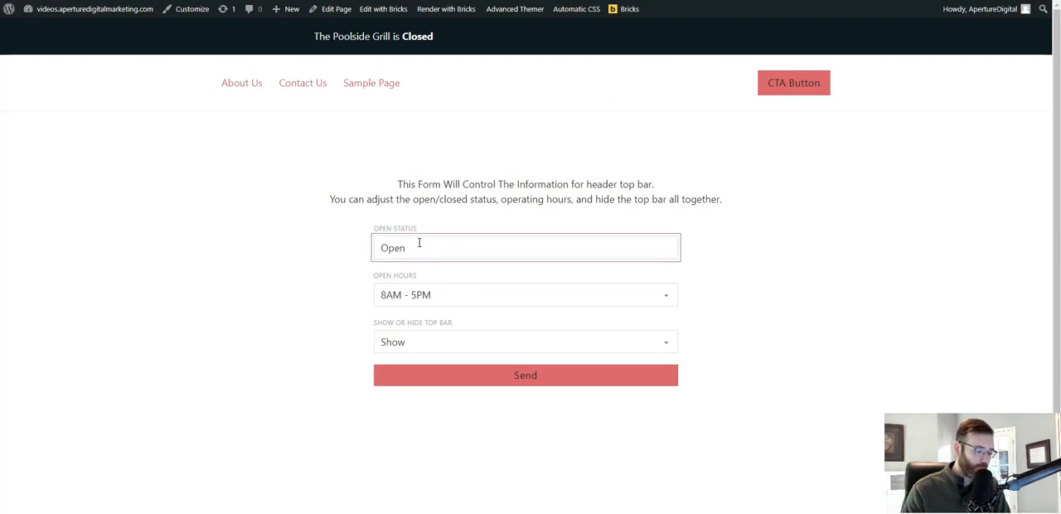
pyautogui.write('Soon')
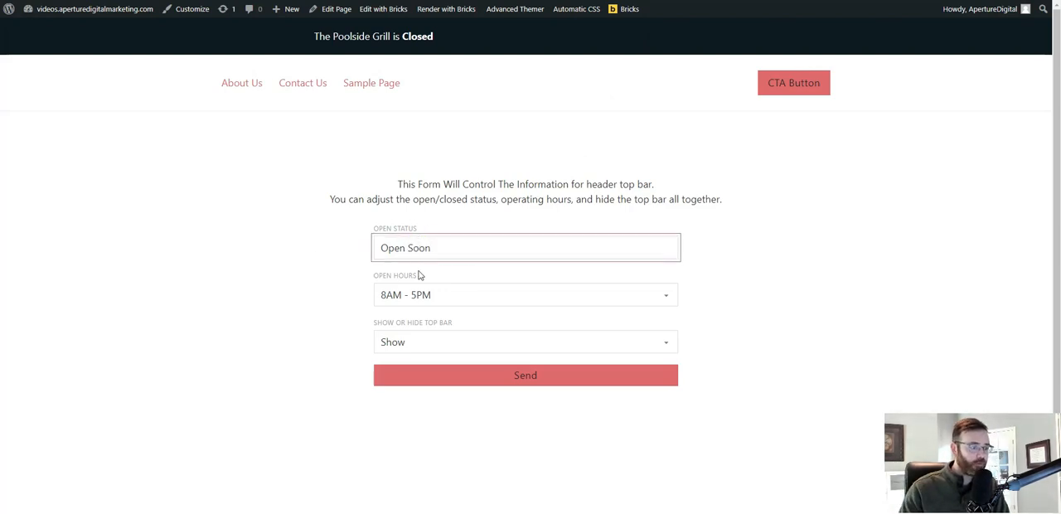
pyautogui.click(430, 299)
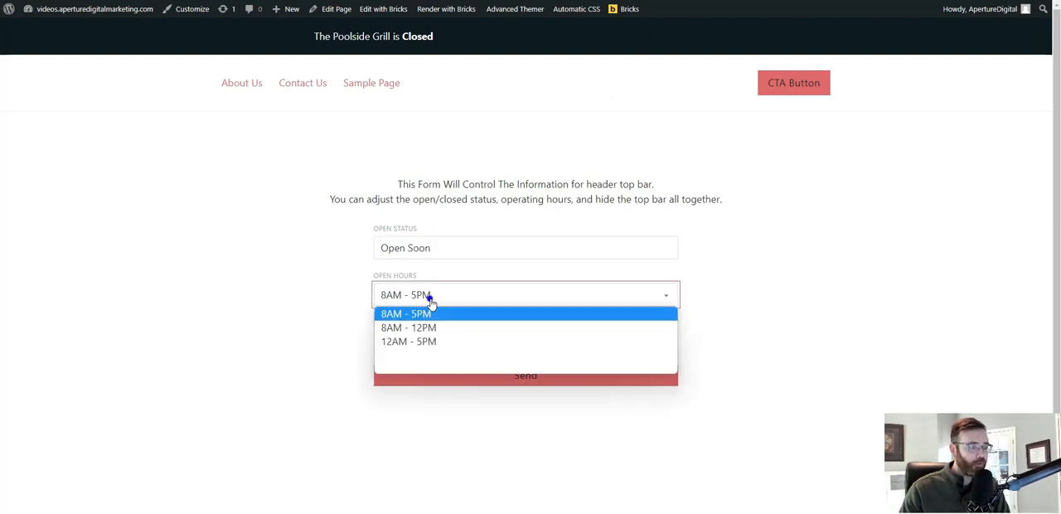
pyautogui.click(406, 345)
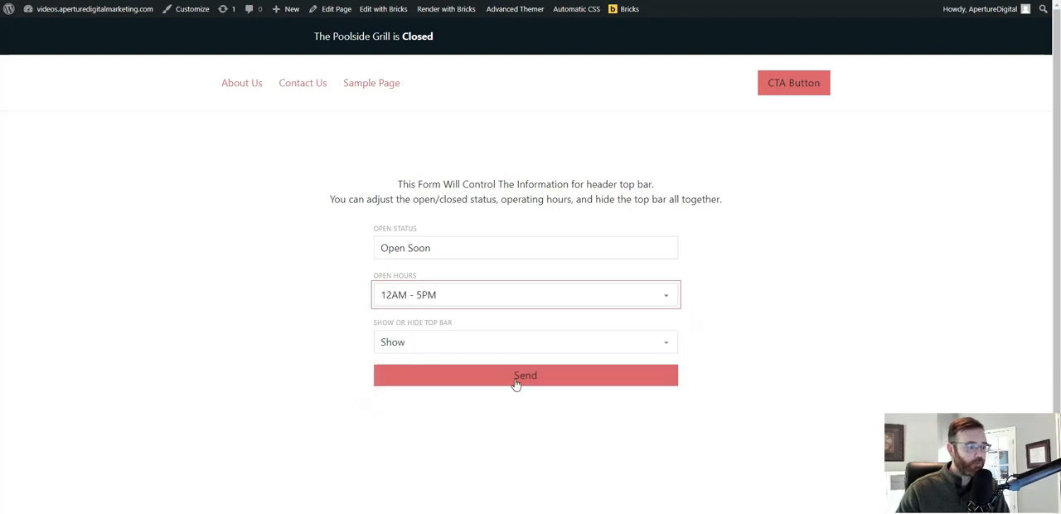
pyautogui.click(462, 380)
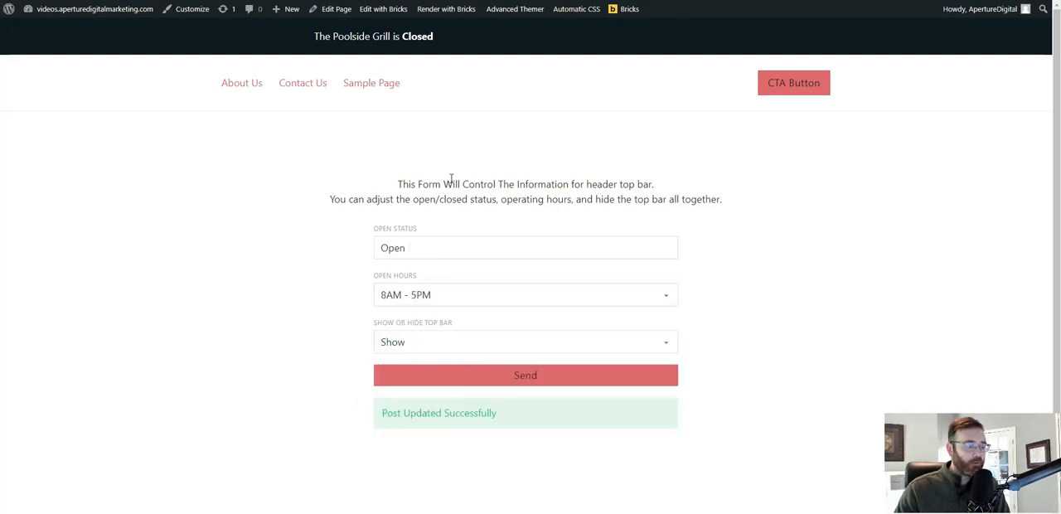
pyautogui.press('F5')
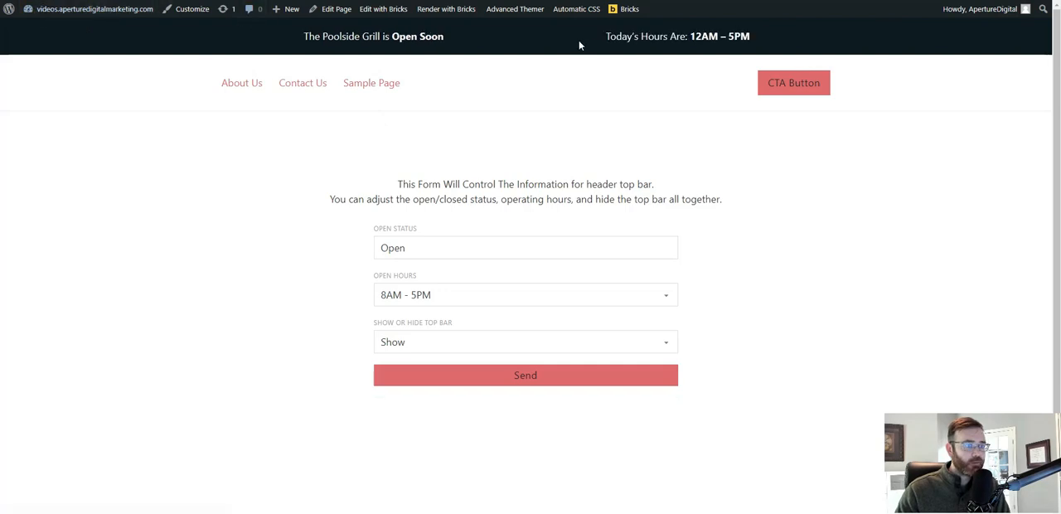
pyautogui.moveTo(607, 36); pyautogui.dragTo(753, 38)
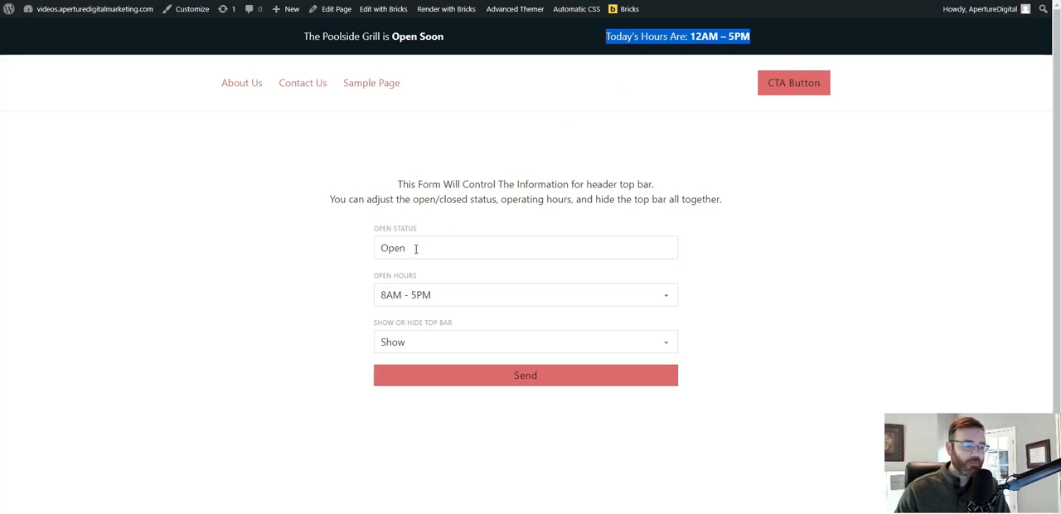
# Replace the open status with Test in the form and submit it.
pyautogui.moveTo(405, 249); pyautogui.dragTo(381, 248)
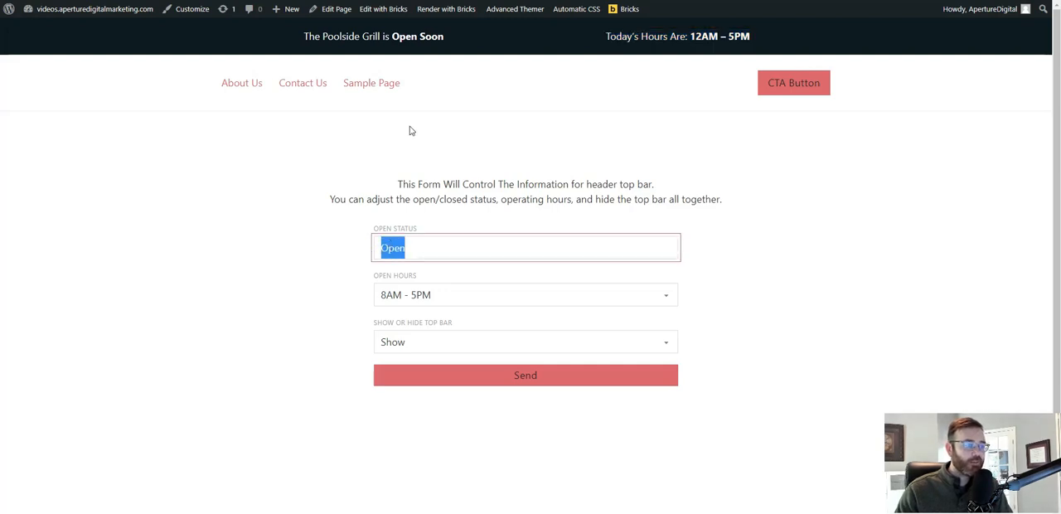
pyautogui.click(394, 33)
pyautogui.moveTo(391, 36); pyautogui.dragTo(448, 38)
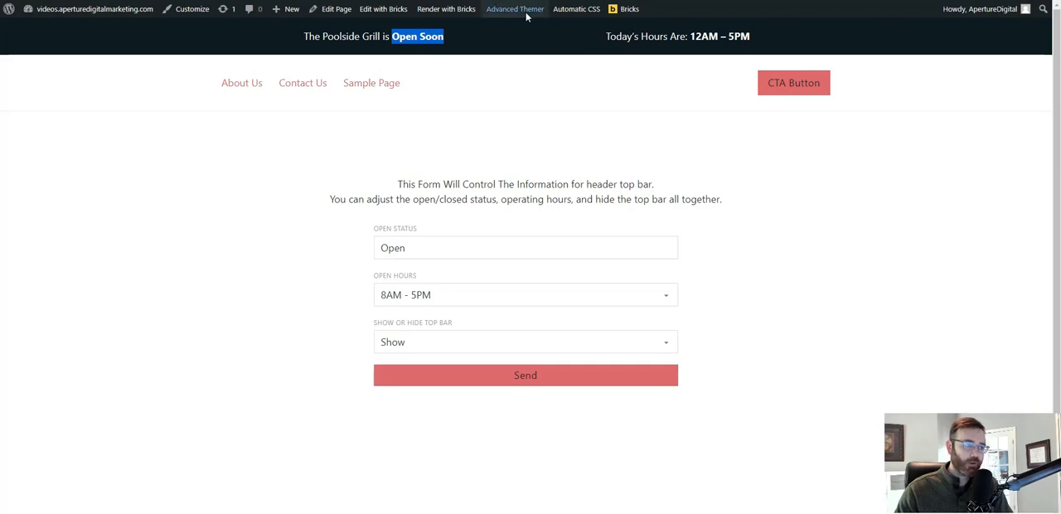
pyautogui.click(456, 161)
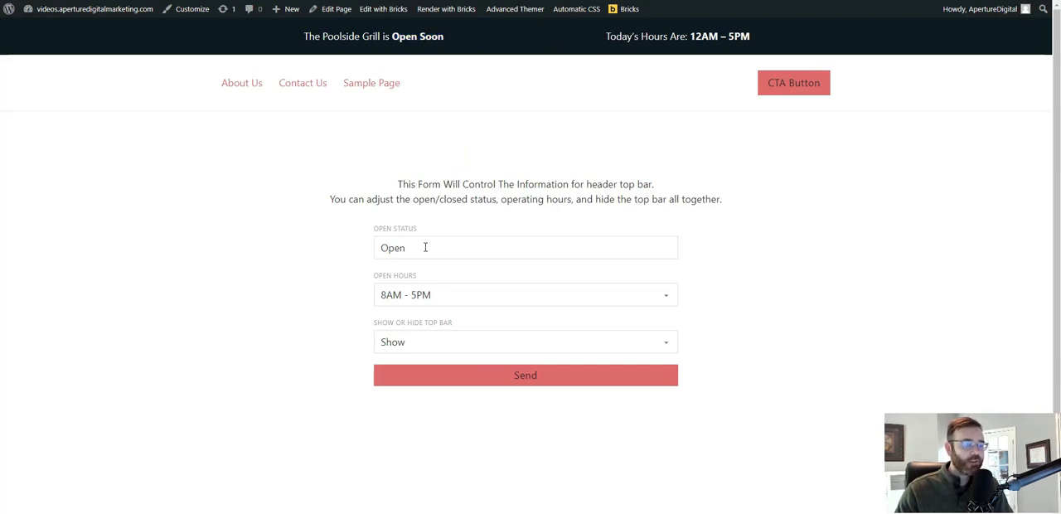
pyautogui.press('Tab')
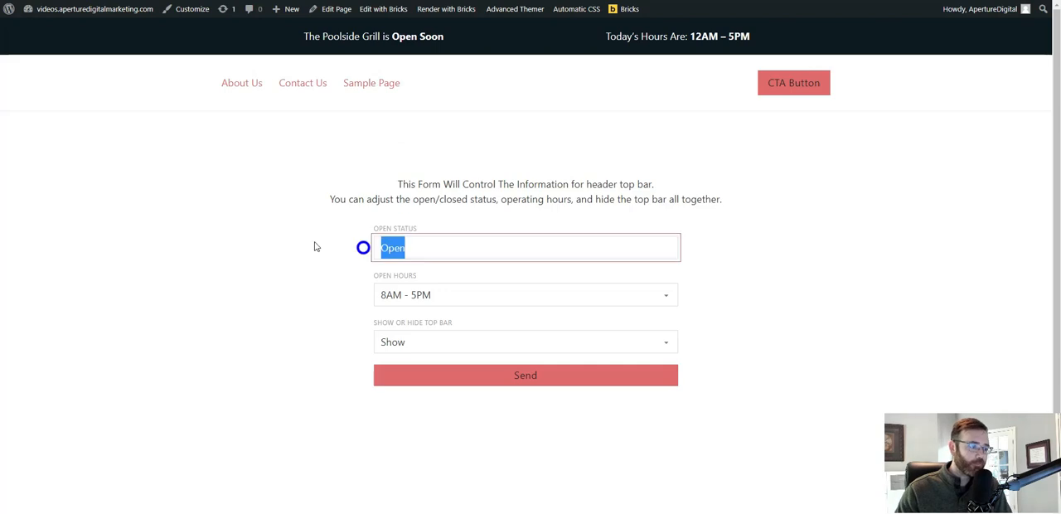
pyautogui.write('Test')
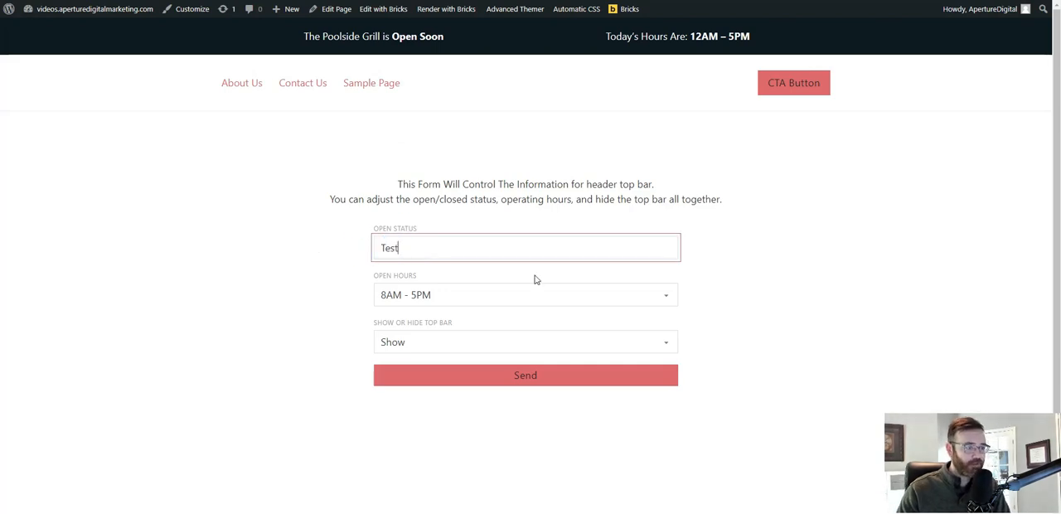
pyautogui.click(528, 376)
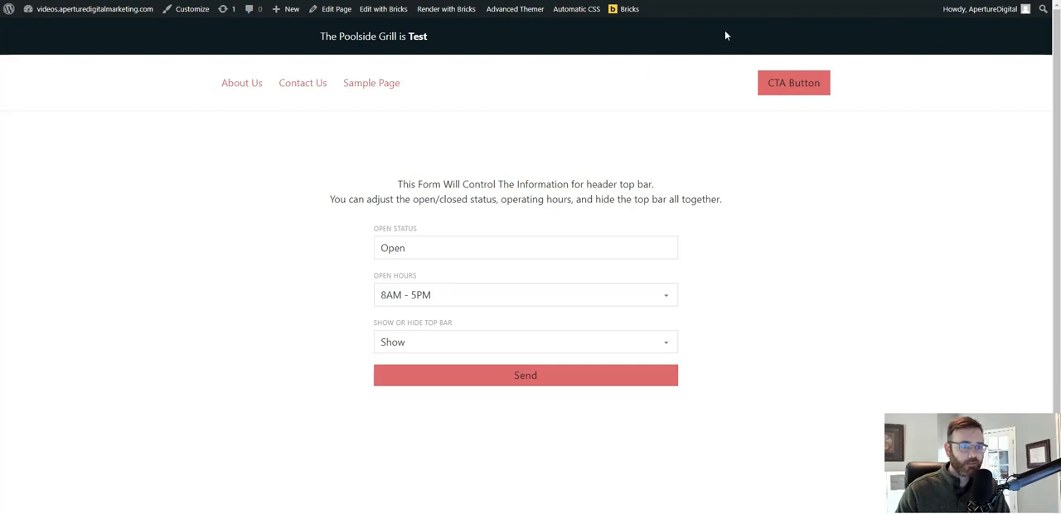
# Submit the form with open status Open, and resubmit it with the open hours set to 8AM - 12PM.
pyautogui.doubleClick(417, 246)
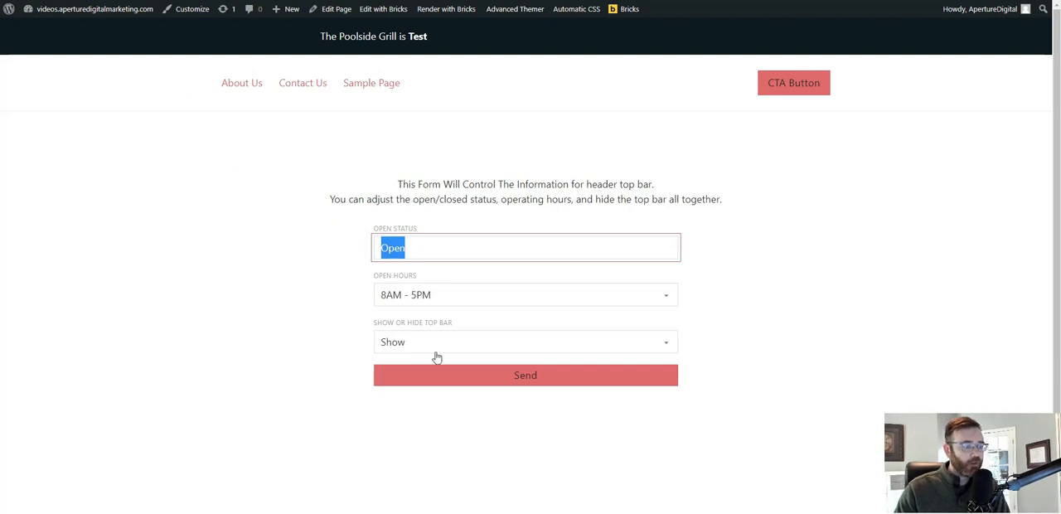
pyautogui.click(456, 376)
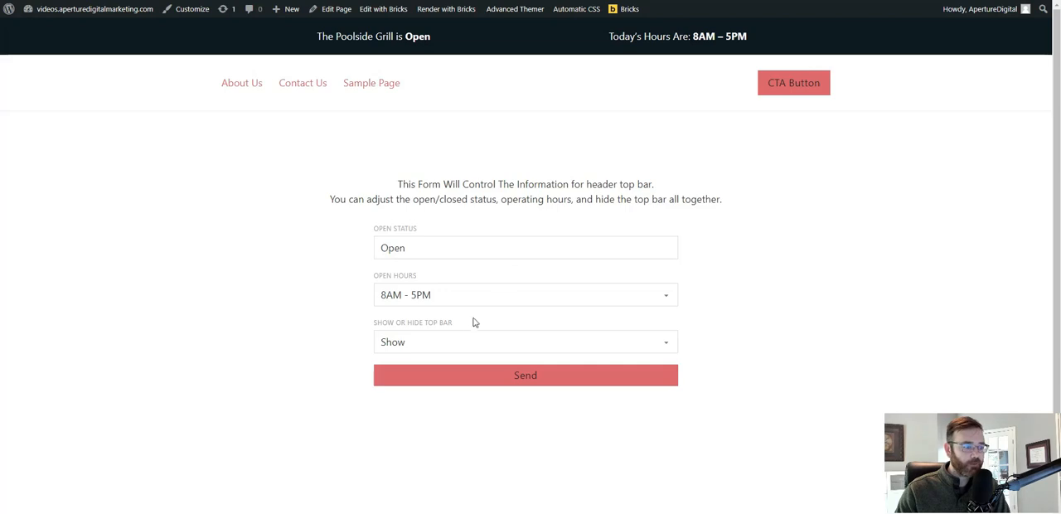
pyautogui.click(453, 300)
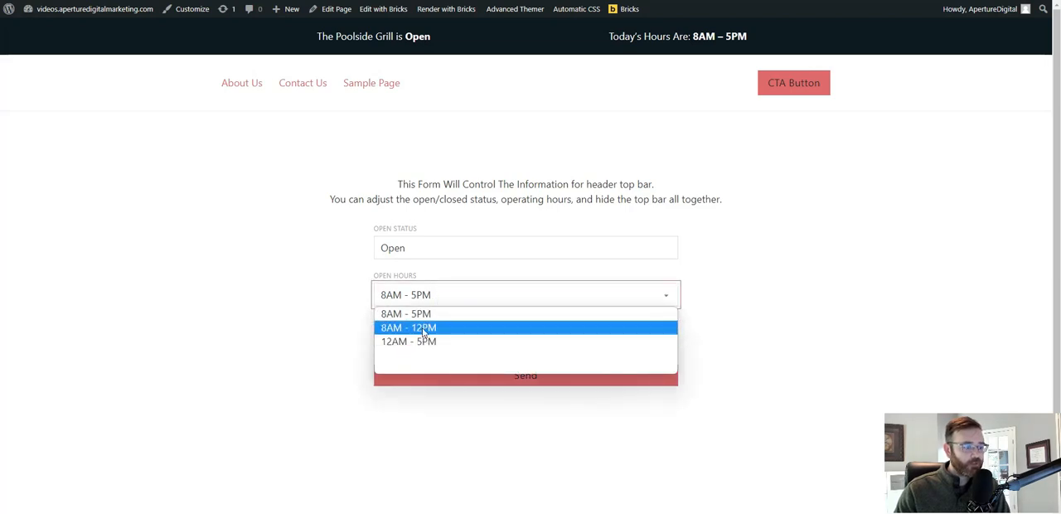
pyautogui.click(424, 328)
pyautogui.click(485, 375)
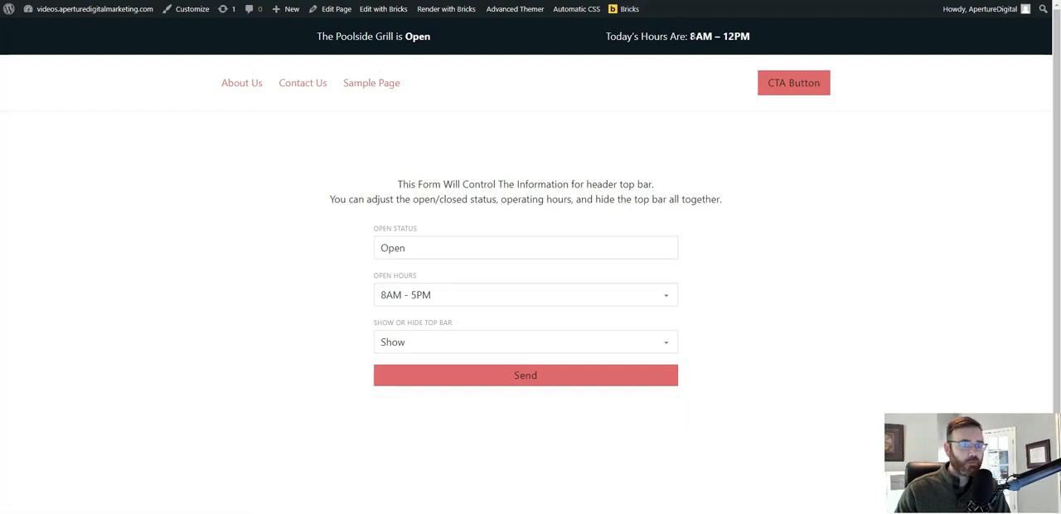
pyautogui.moveTo(690, 36); pyautogui.dragTo(756, 36)
# Submit the form with the top bar set to Hide, and resubmit it with Show, status Open and hours 8AM - 5PM.
pyautogui.click(426, 341)
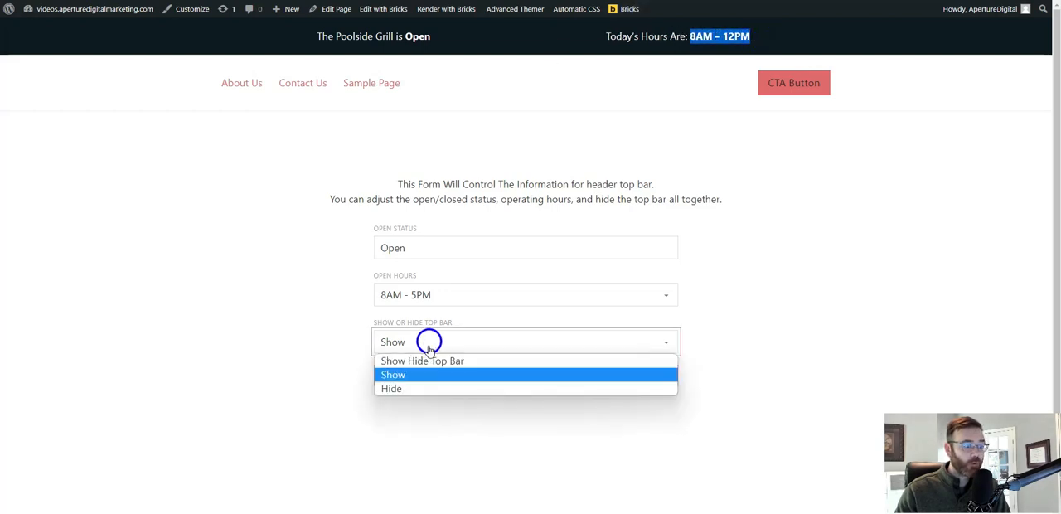
pyautogui.click(411, 389)
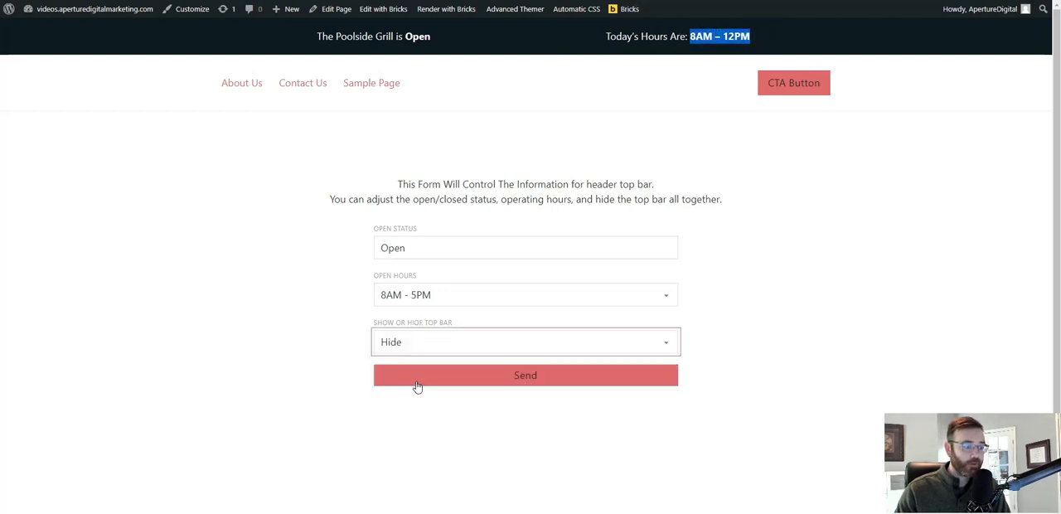
pyautogui.click(418, 383)
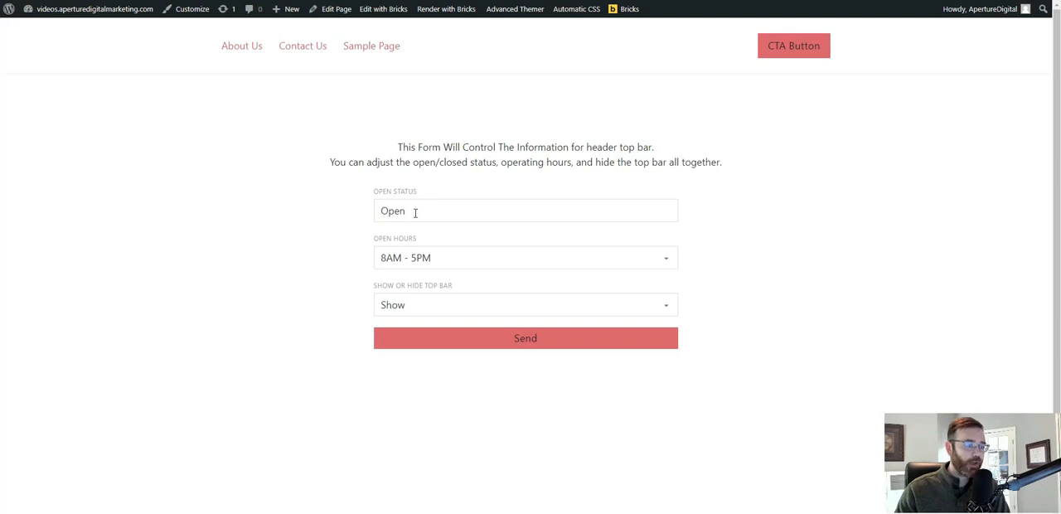
pyautogui.click(457, 338)
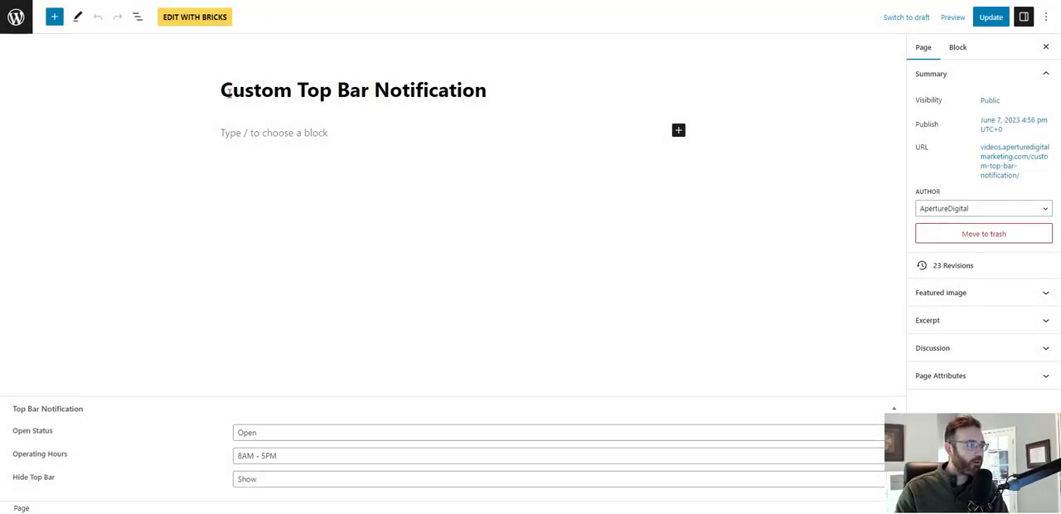
pyautogui.moveTo(222, 93); pyautogui.dragTo(498, 83)
pyautogui.click(544, 91)
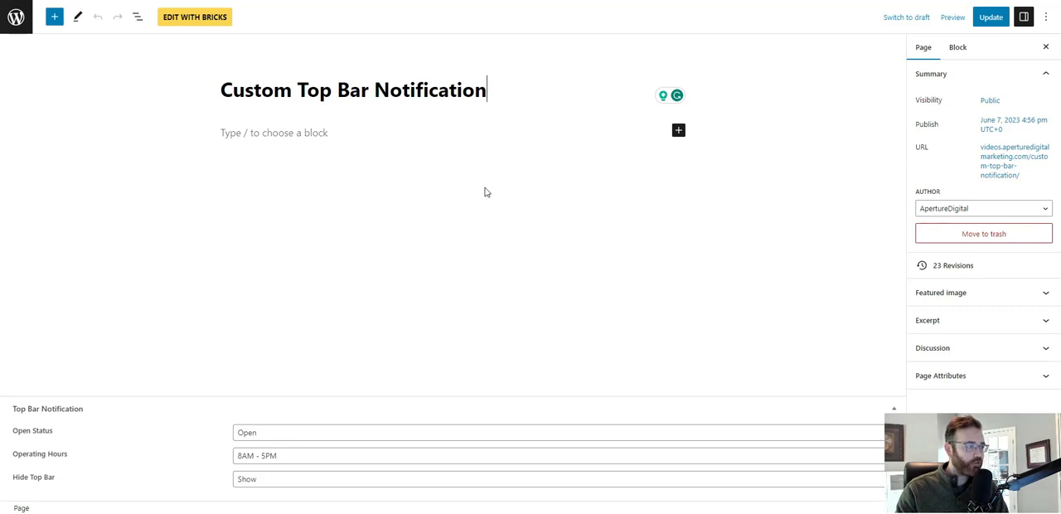
pyautogui.rightClick(991, 15)
pyautogui.press('Escape')
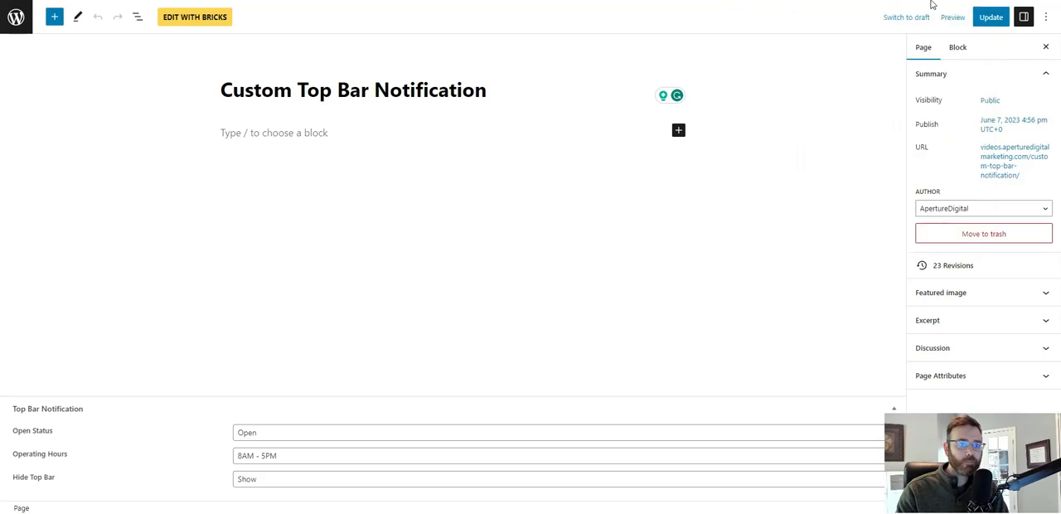
pyautogui.rightClick(955, 14)
pyautogui.press('Escape')
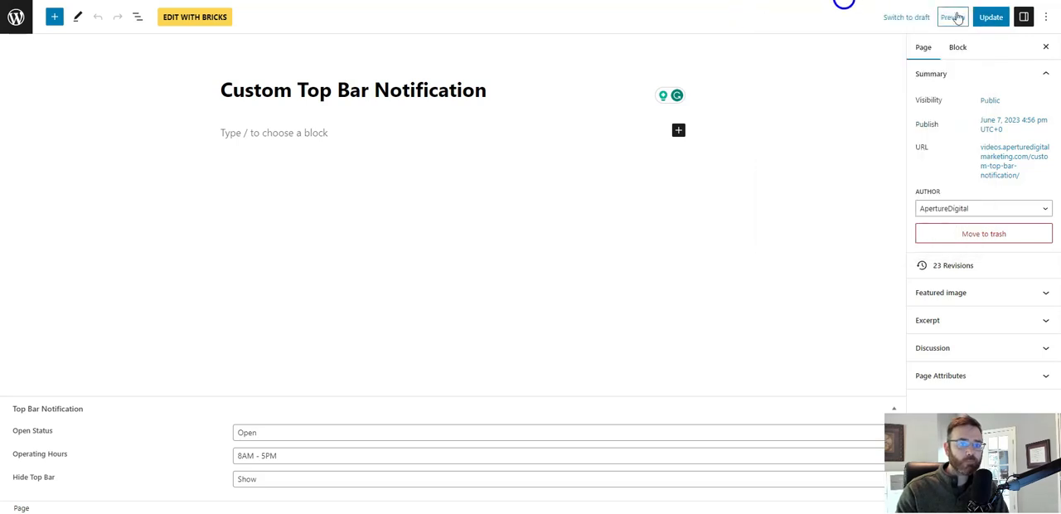
# Submit the front-end form with the open status Closed, and check the saved value in the page's Top Bar Notification fields.
pyautogui.click(953, 17)
pyautogui.click(863, 118)
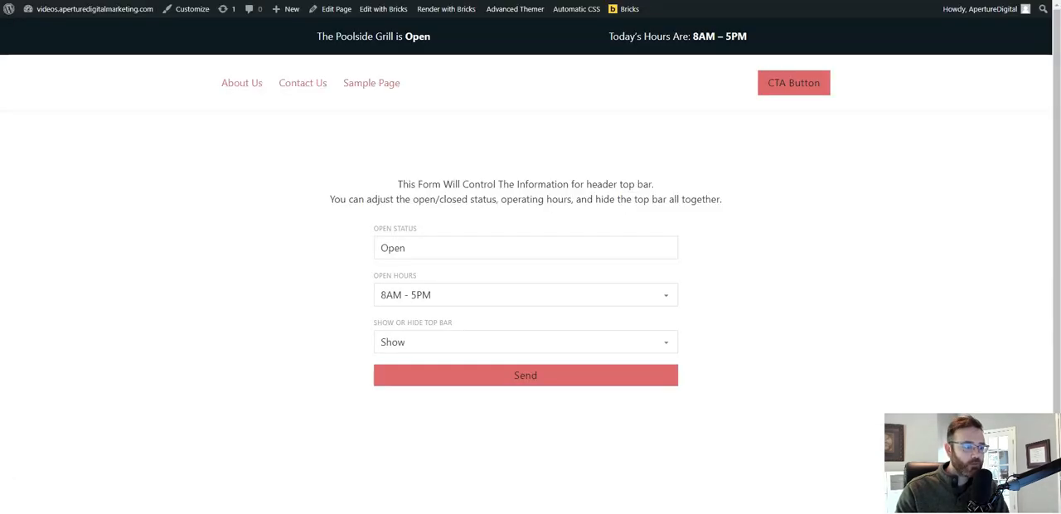
pyautogui.click(429, 246)
pyautogui.hotkey('ctrl', 'a')
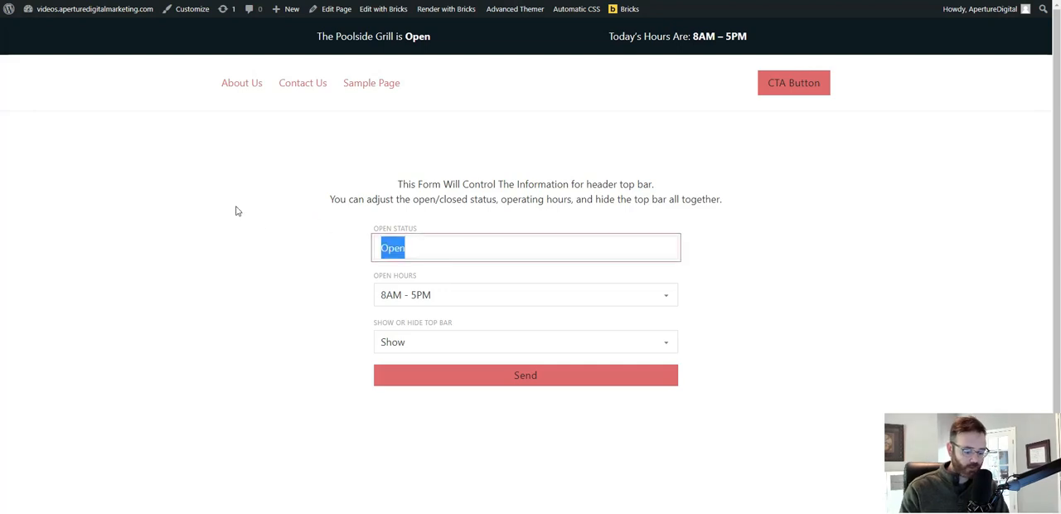
pyautogui.write('Closed')
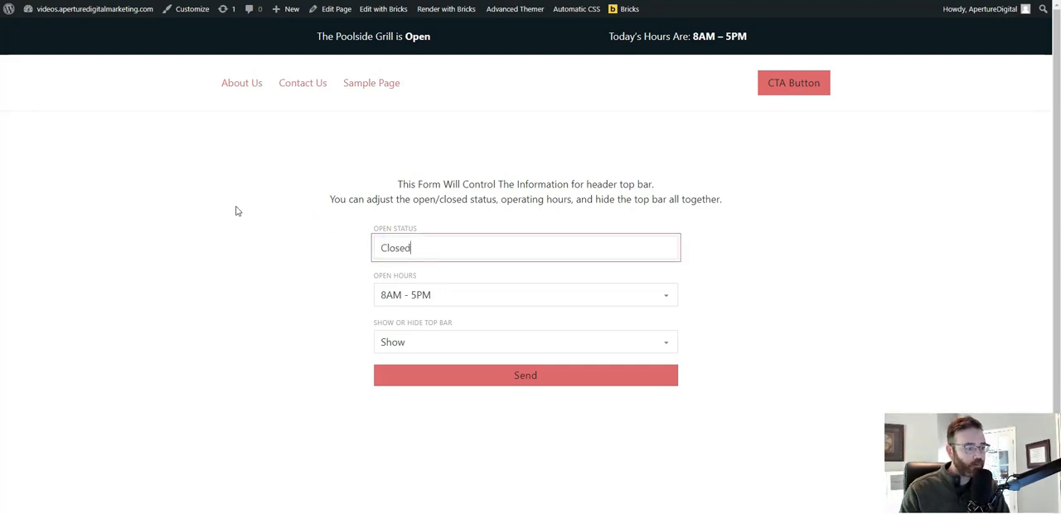
pyautogui.click(552, 380)
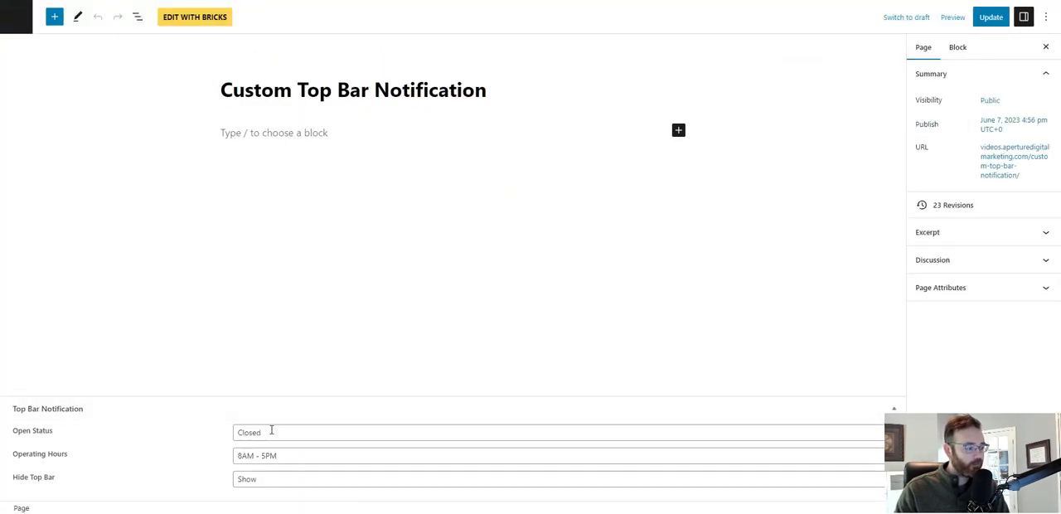
pyautogui.click(271, 432)
pyautogui.doubleClick(253, 432)
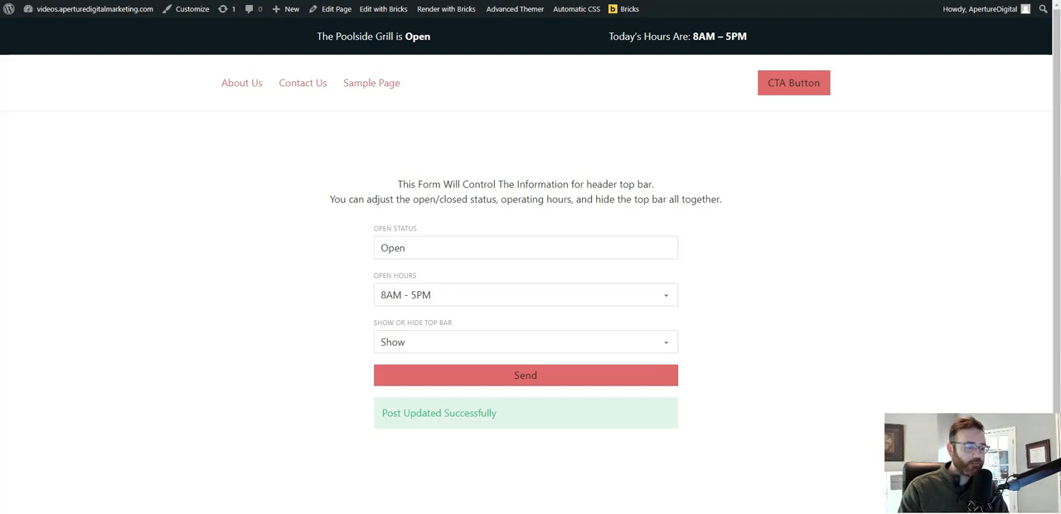
# Create a WordPress page titled Top Bar Notification and publish it.
pyautogui.press('Tab')
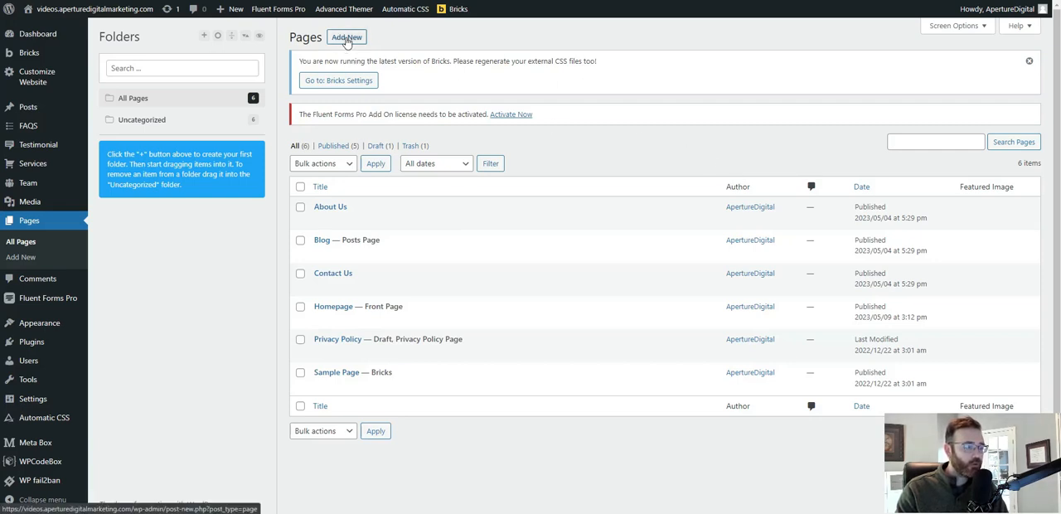
pyautogui.click(346, 38)
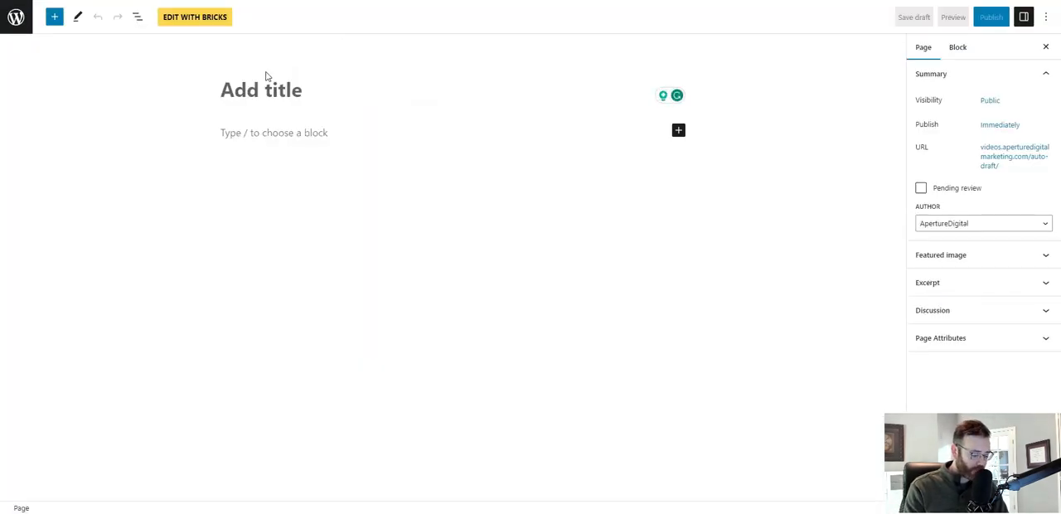
pyautogui.write('Top B')
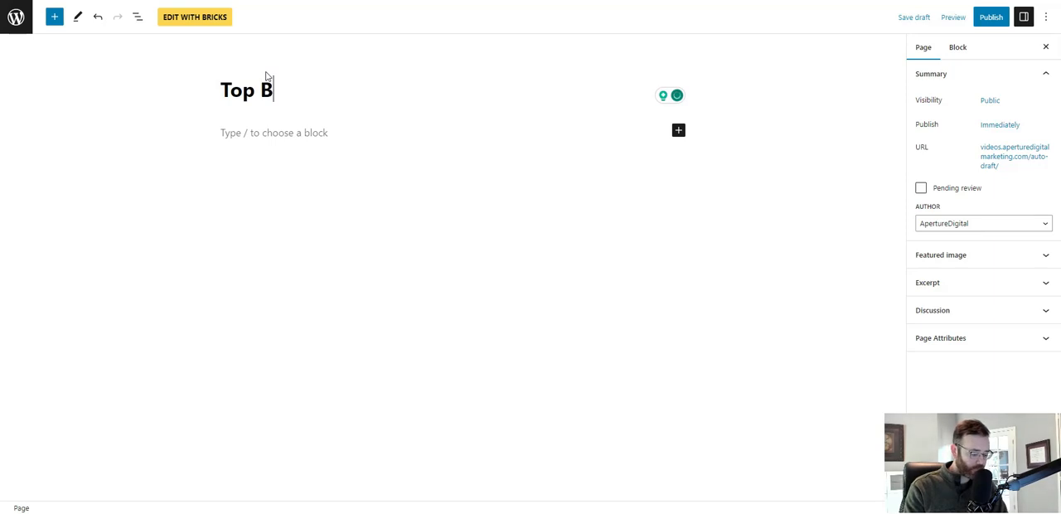
pyautogui.write('ar Notification')
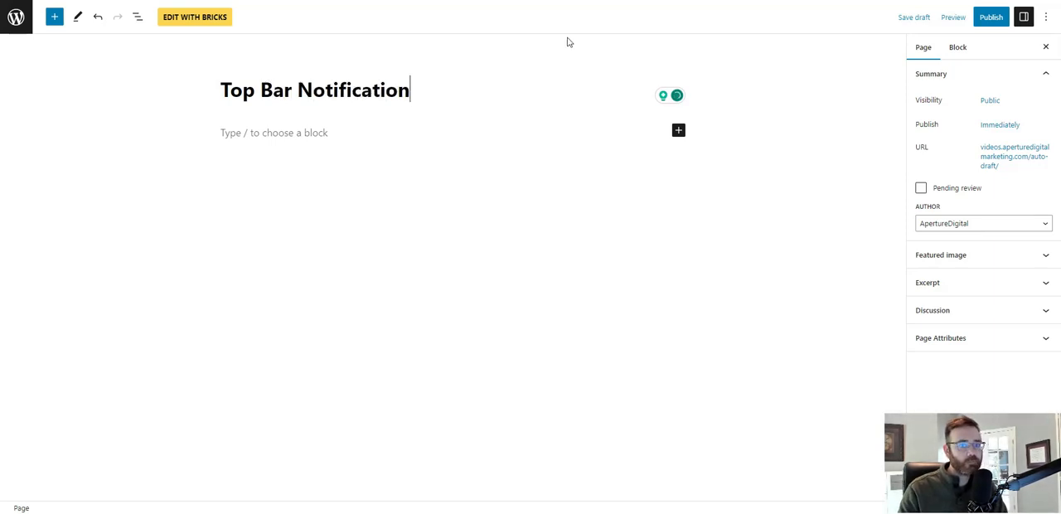
pyautogui.click(988, 22)
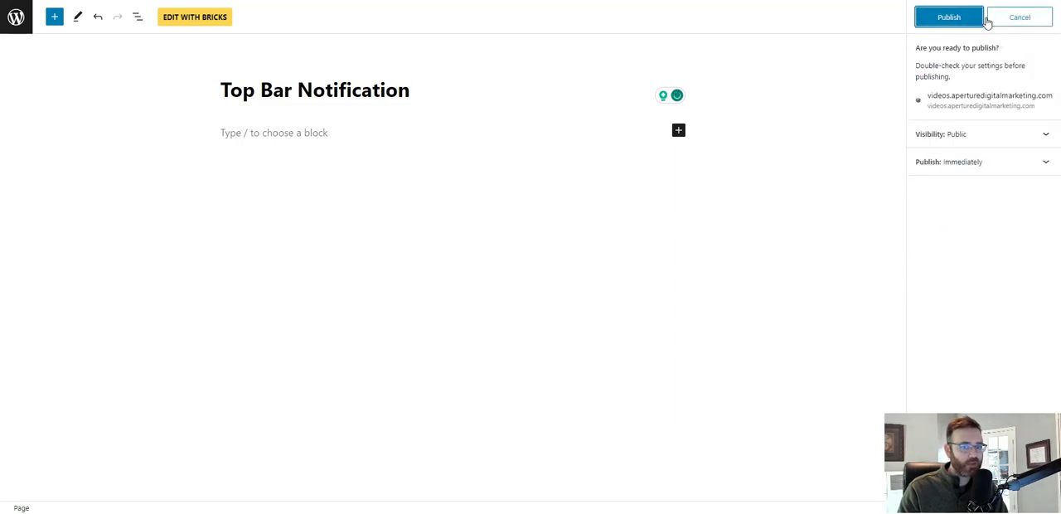
pyautogui.click(976, 18)
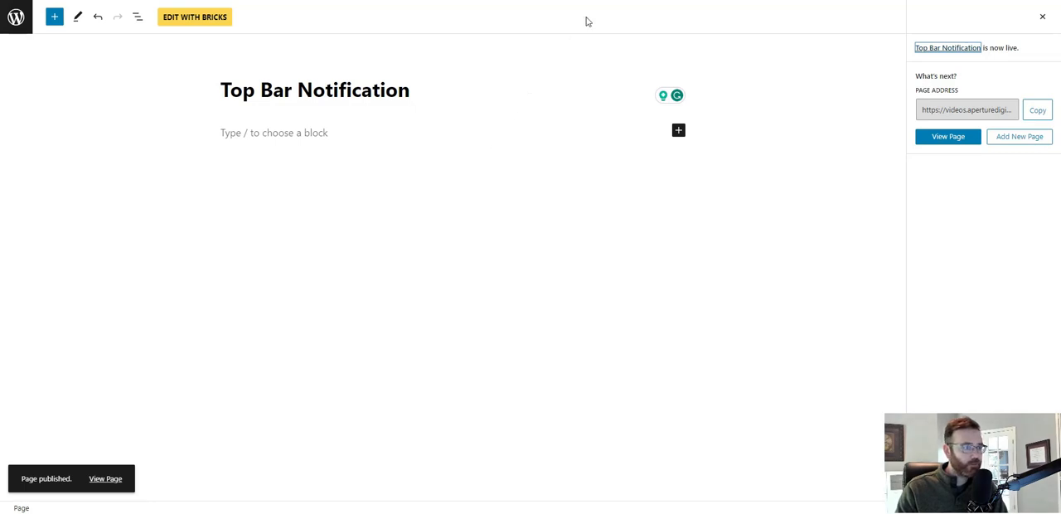
# Open the list of pages in a separate browser tab, and go from there to Meta Box's custom field groups.
pyautogui.rightClick(13, 23)
pyautogui.click(50, 33)
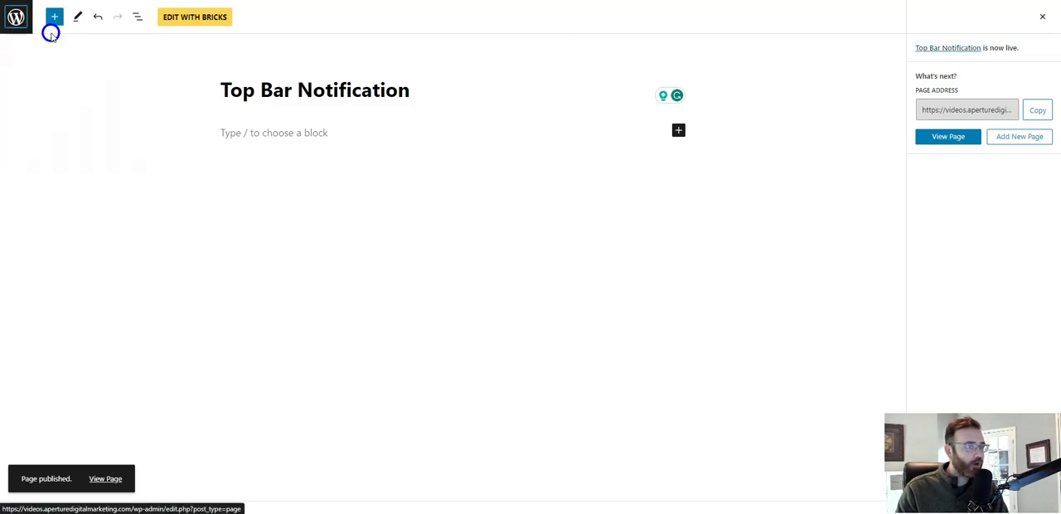
pyautogui.hotkey('ctrl', 'Tab')
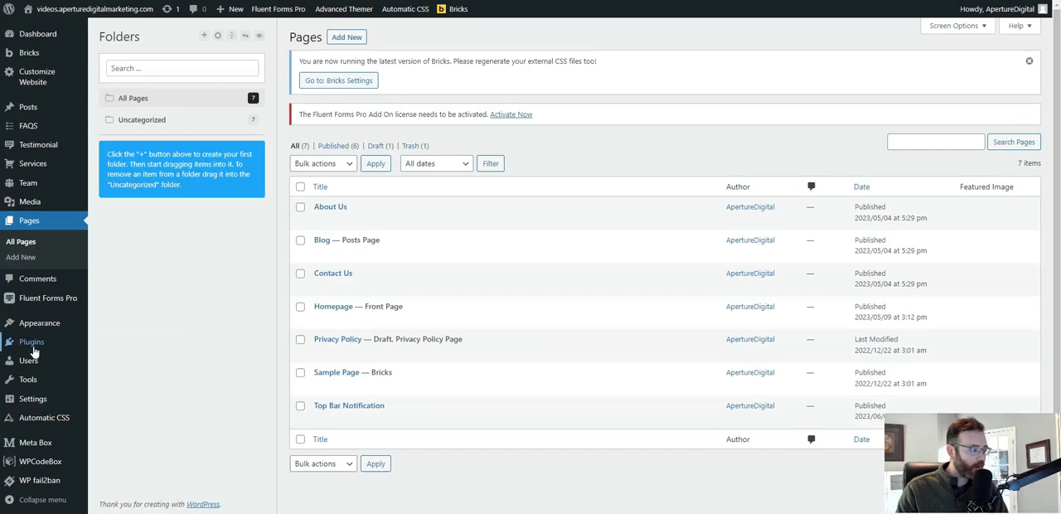
pyautogui.click(42, 447)
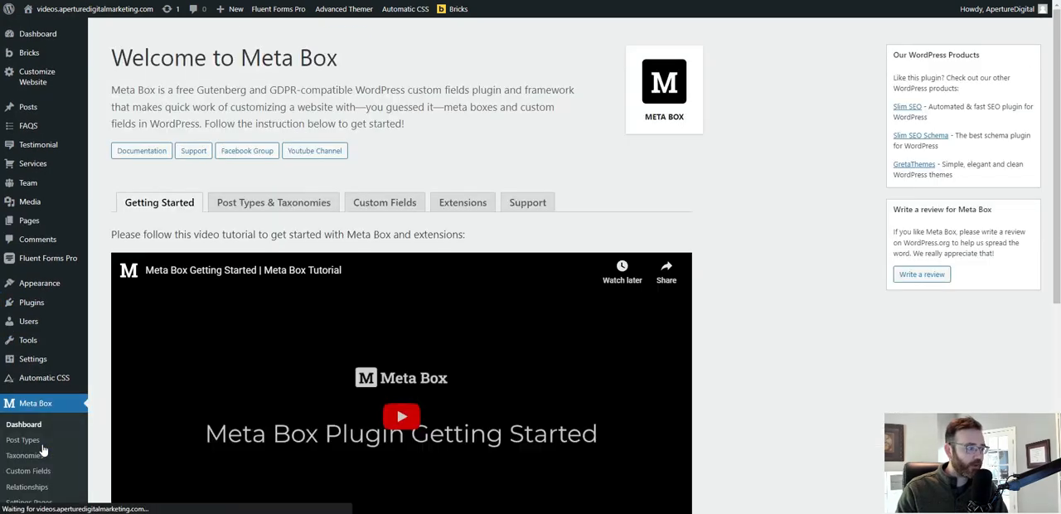
pyautogui.scroll(-2, 97, 350)
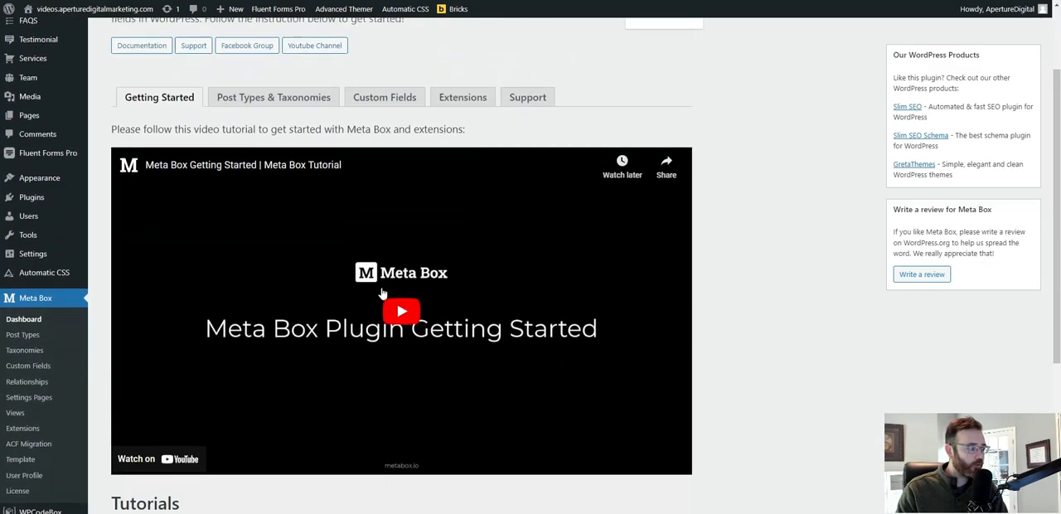
pyautogui.click(50, 362)
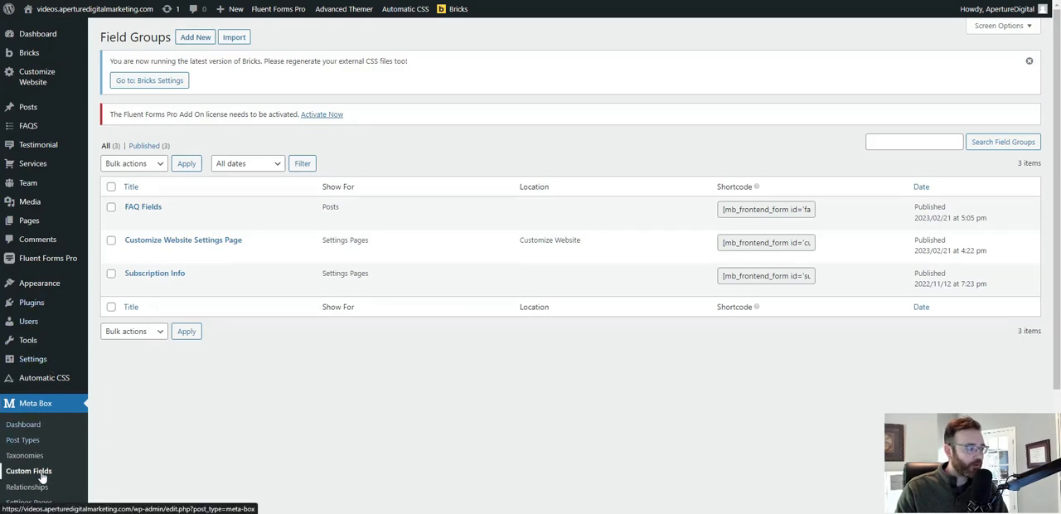
# Create a field group titled Top Bar Fields and publish it.
pyautogui.click(194, 37)
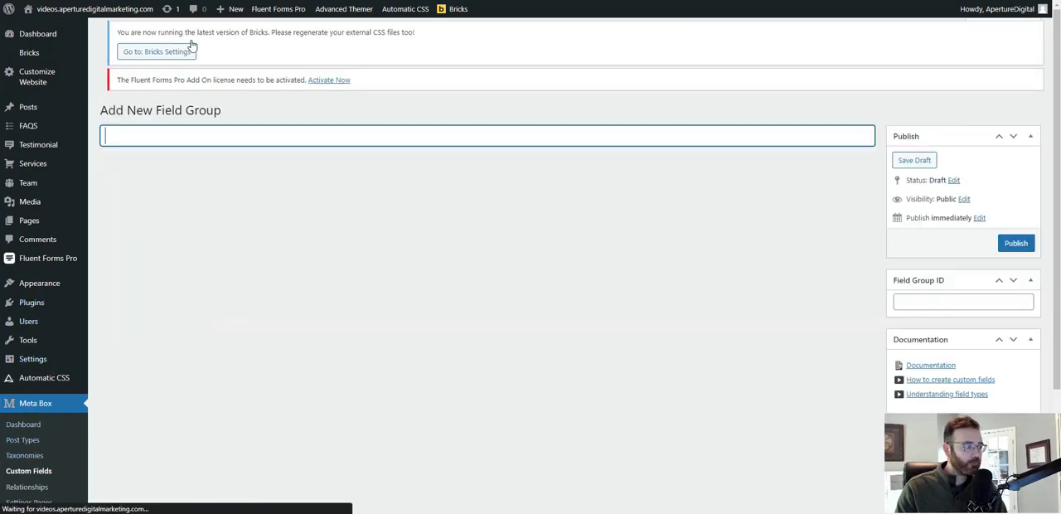
pyautogui.write('T')
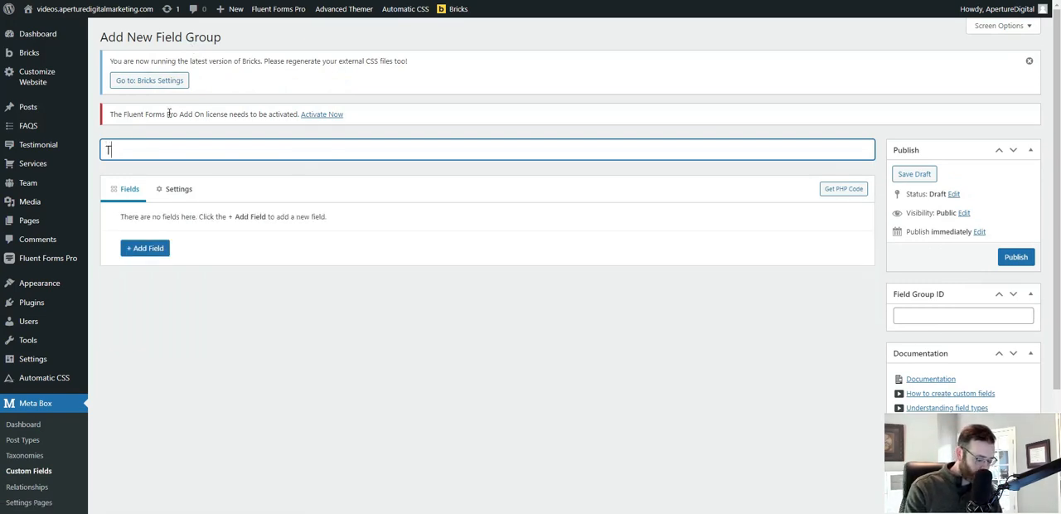
pyautogui.write('op BVar ')
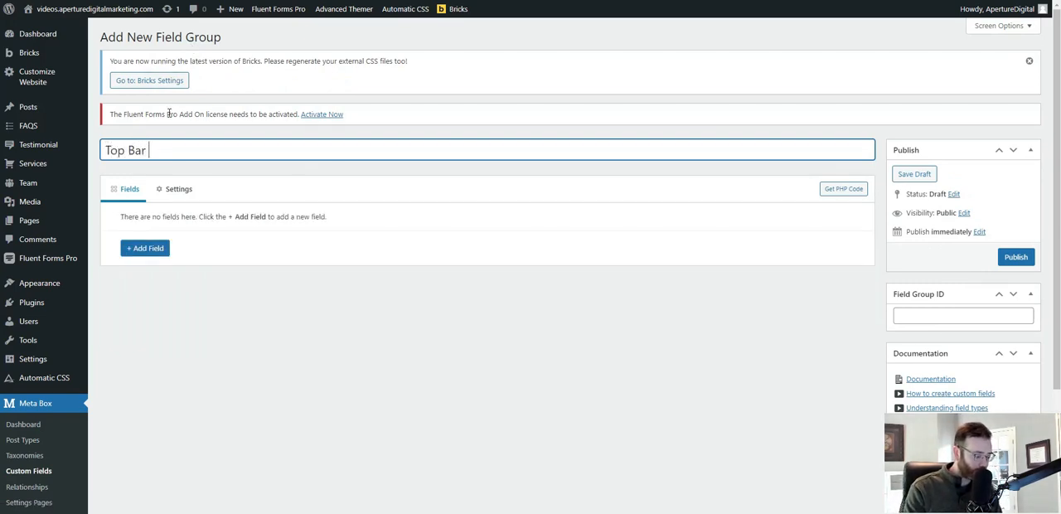
pyautogui.write('Fields')
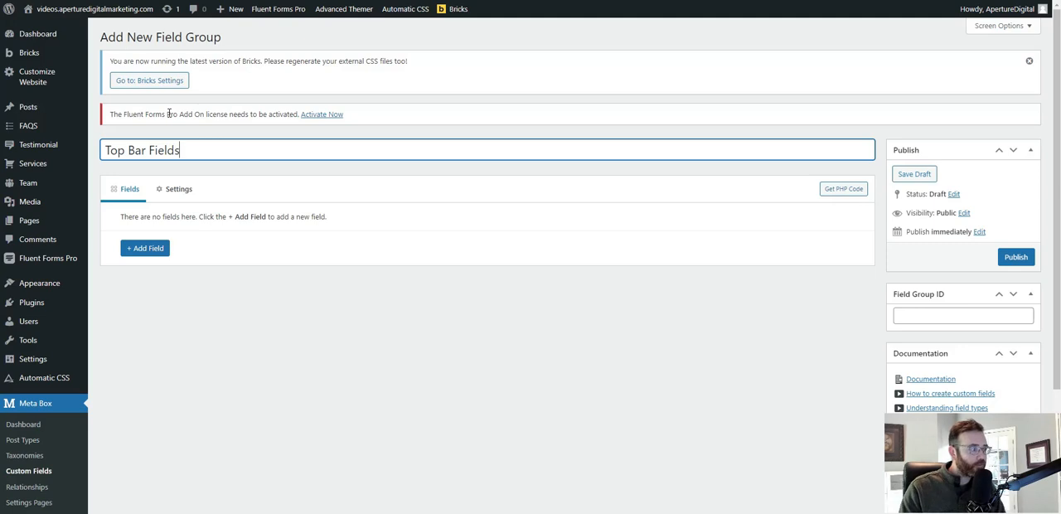
pyautogui.click(1017, 258)
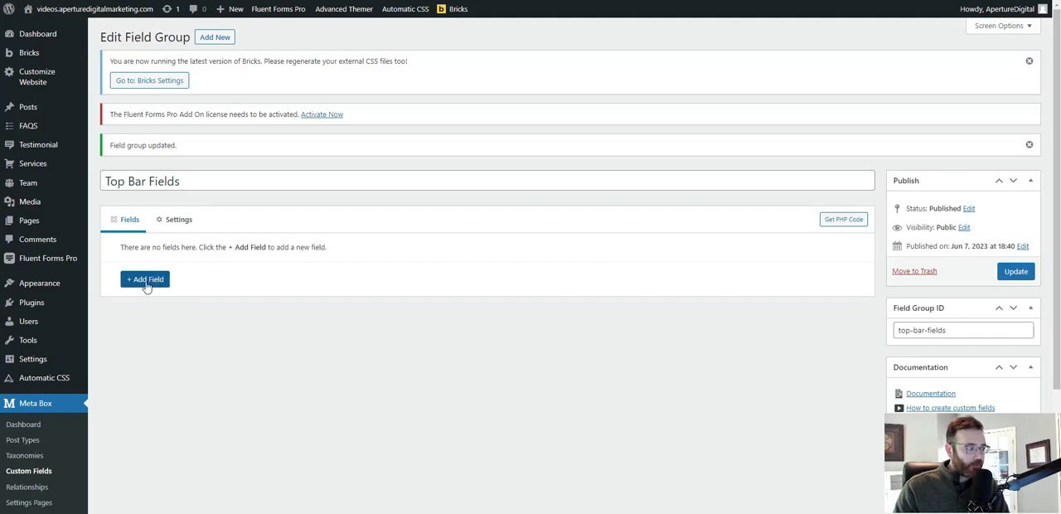
# Add a text field to the Top Bar Fields group and label it Open Status.
pyautogui.click(145, 280)
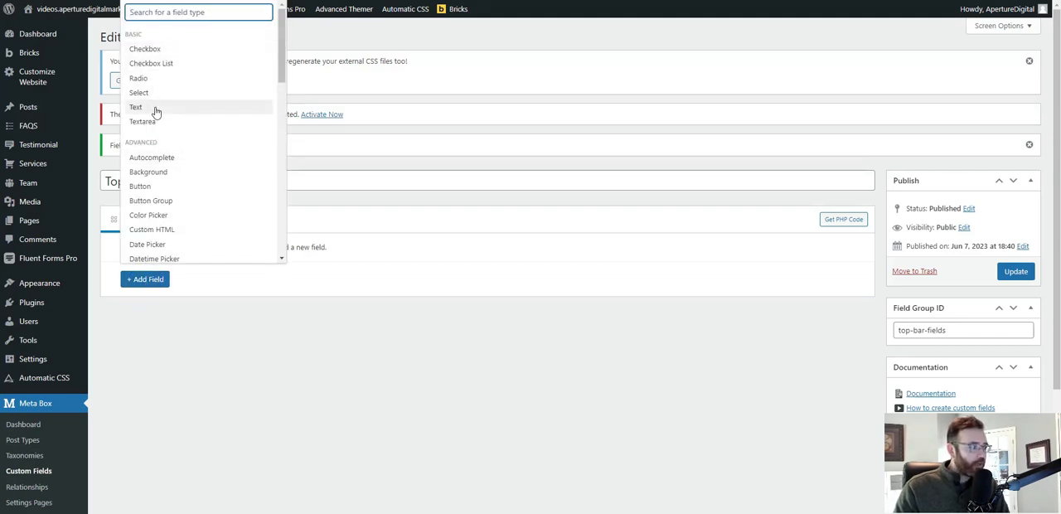
pyautogui.click(154, 107)
pyautogui.click(129, 275)
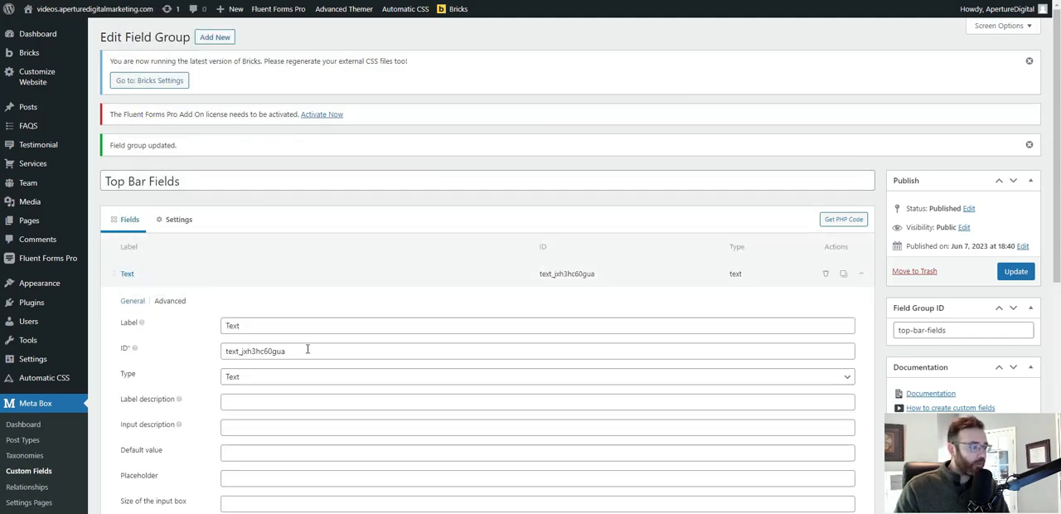
pyautogui.doubleClick(292, 326)
pyautogui.moveTo(31, 303)
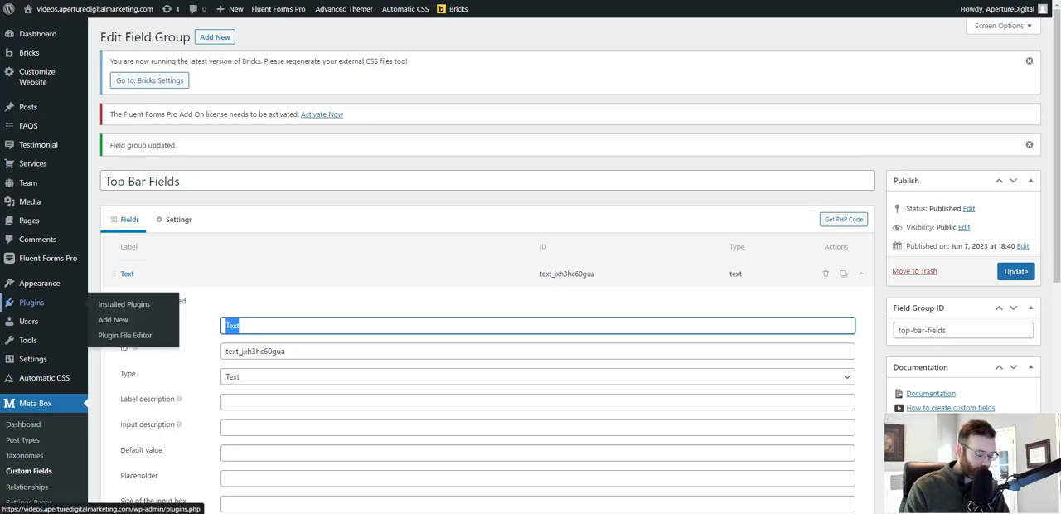
pyautogui.write('Open')
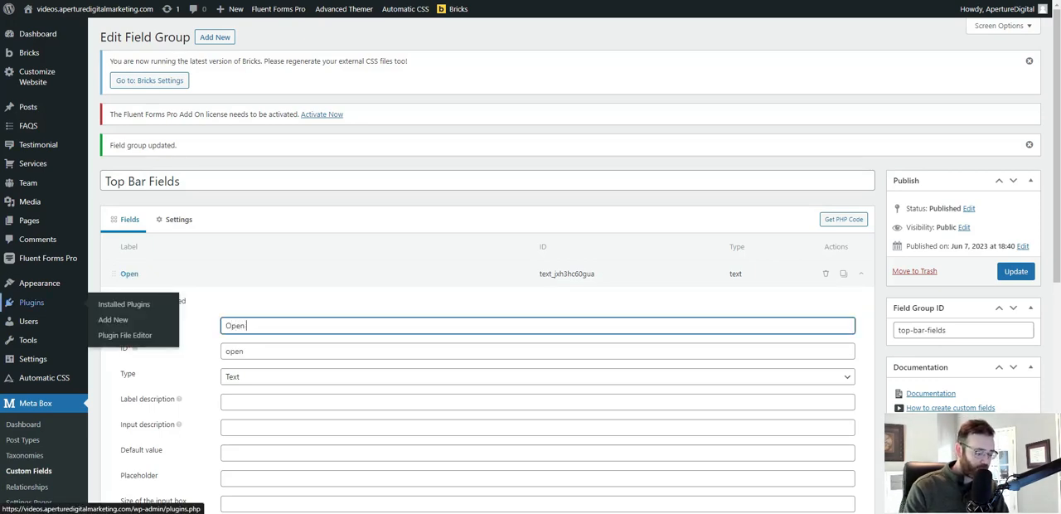
pyautogui.write(' Status')
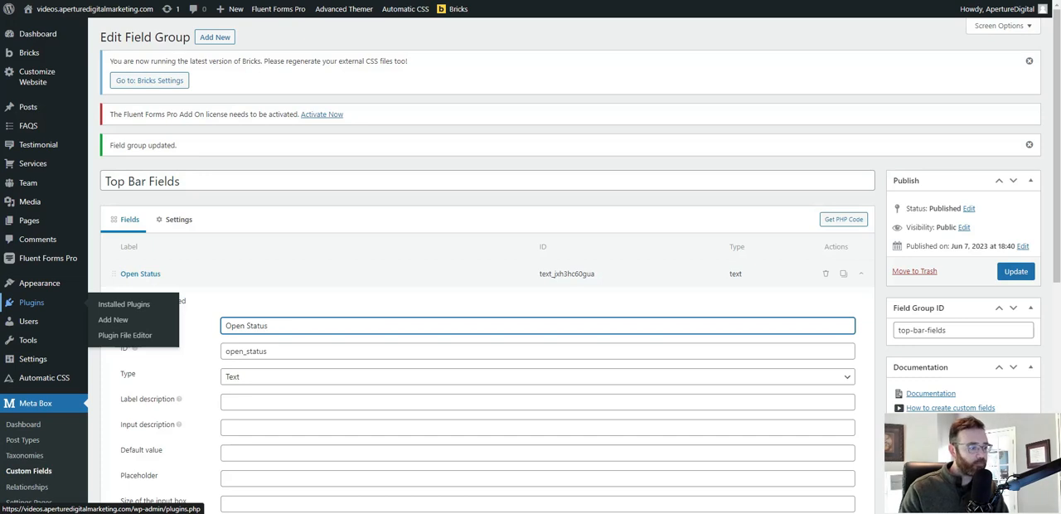
# Set the Open Status field's ID to open_status_cf.
pyautogui.click(290, 349)
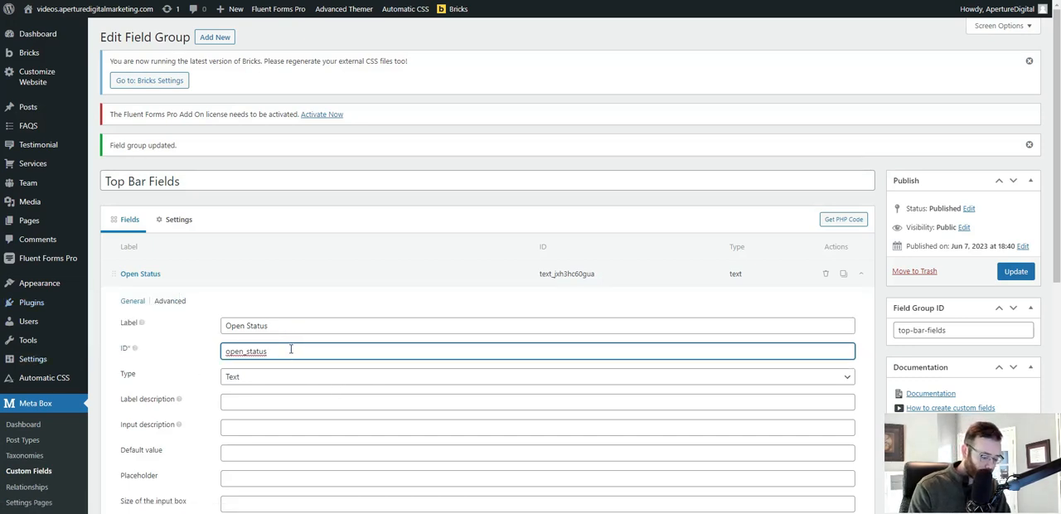
pyautogui.write('_cf')
pyautogui.doubleClick(271, 351)
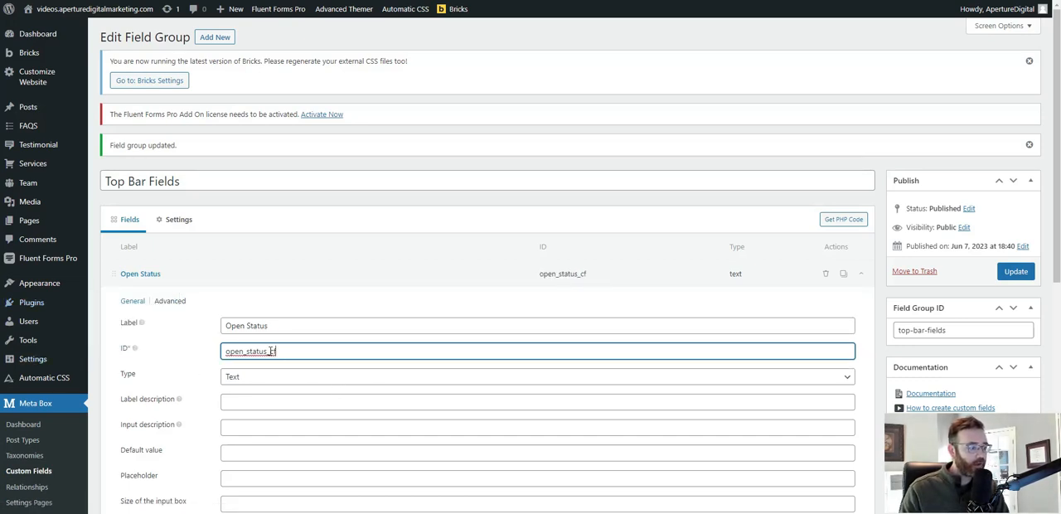
pyautogui.click(274, 352)
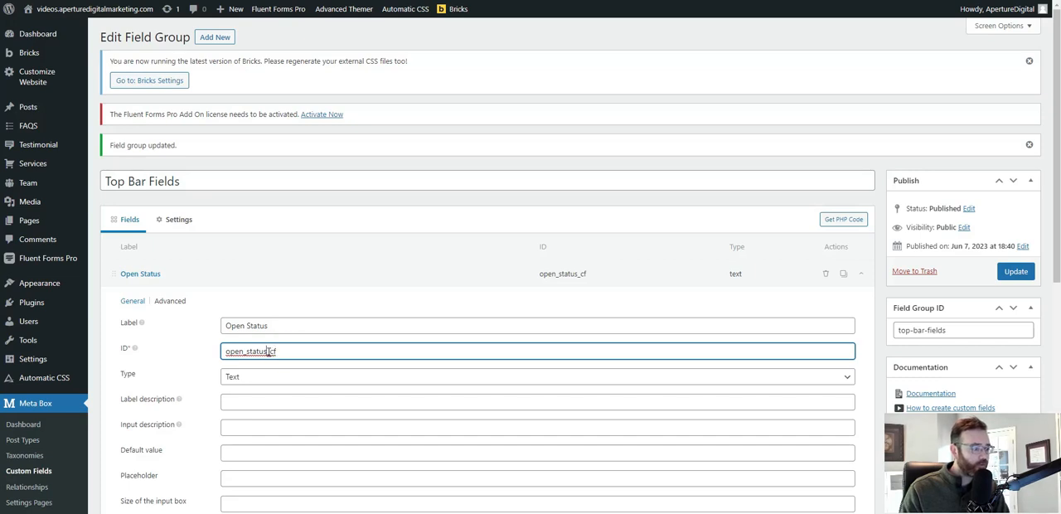
pyautogui.click(285, 352)
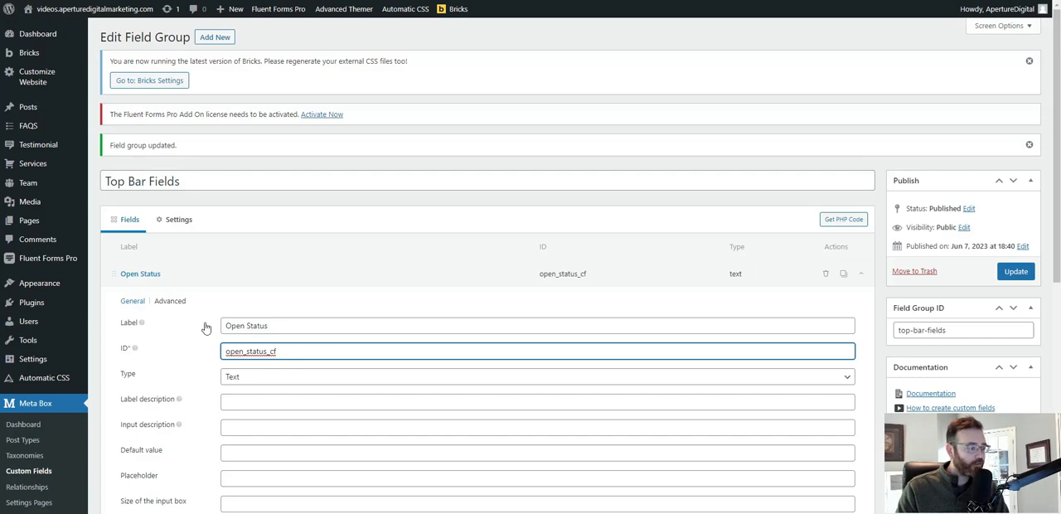
# Add a second text field to the Top Bar Fields group and label it Open Hours.
pyautogui.scroll(-1, 286, 301)
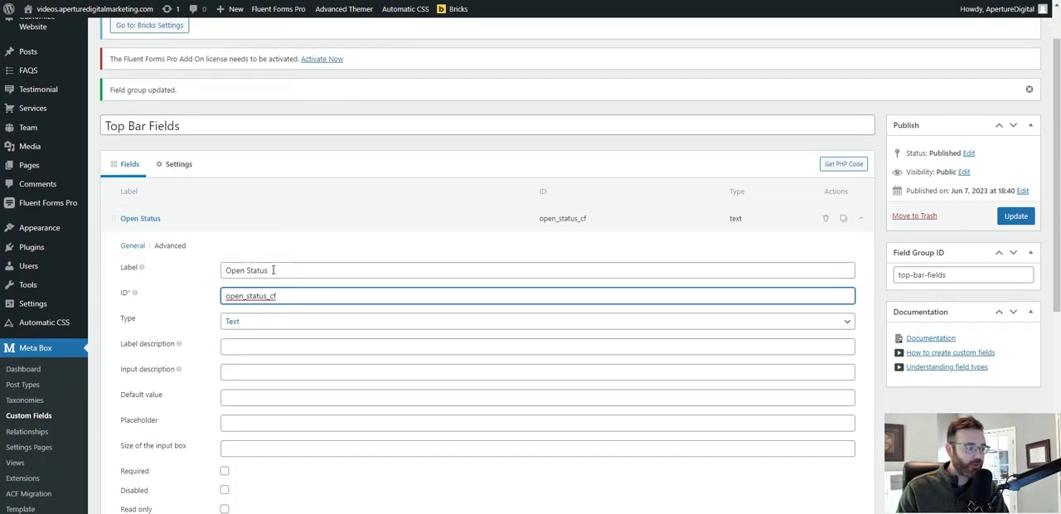
pyautogui.scroll(-5, 142, 348)
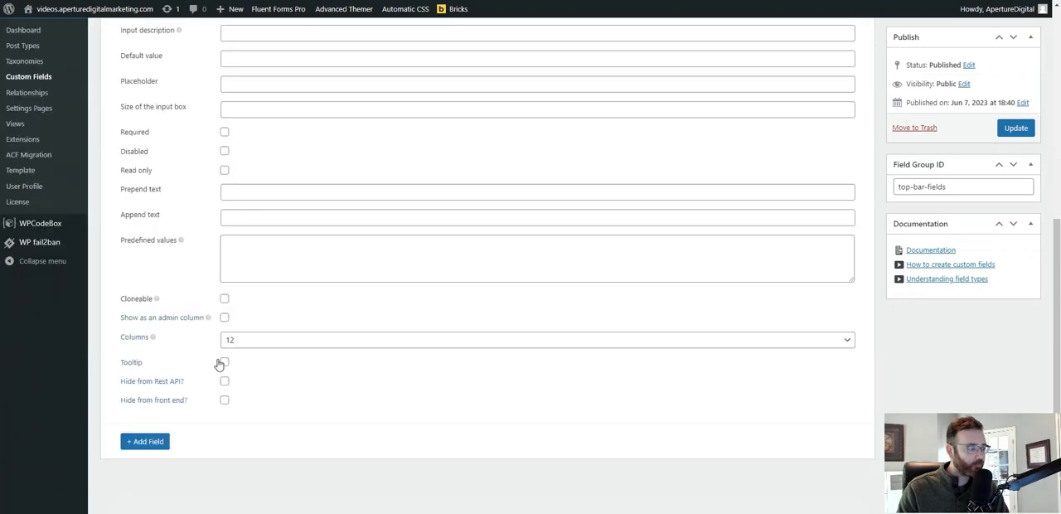
pyautogui.click(149, 419)
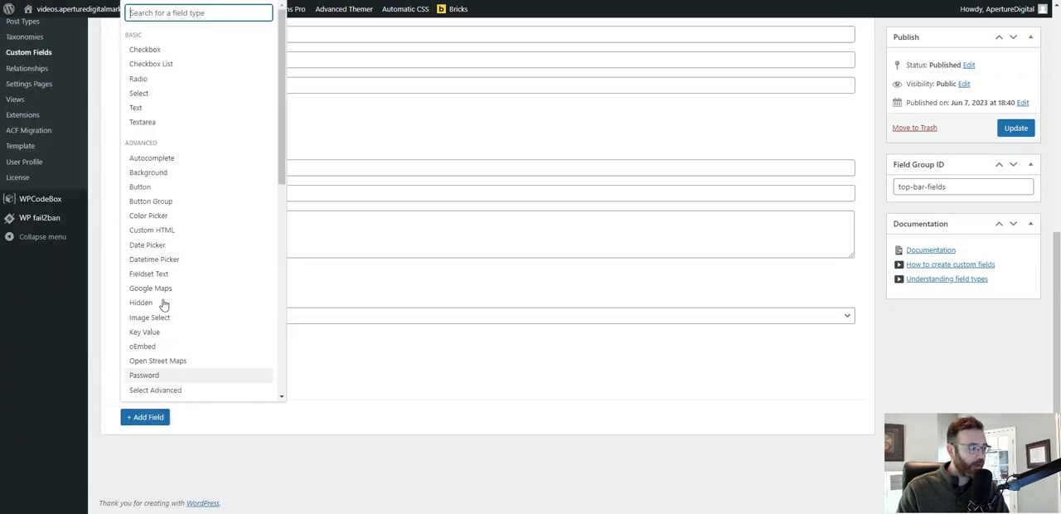
pyautogui.click(151, 108)
pyautogui.click(166, 411)
pyautogui.scroll(-2, 246, 422)
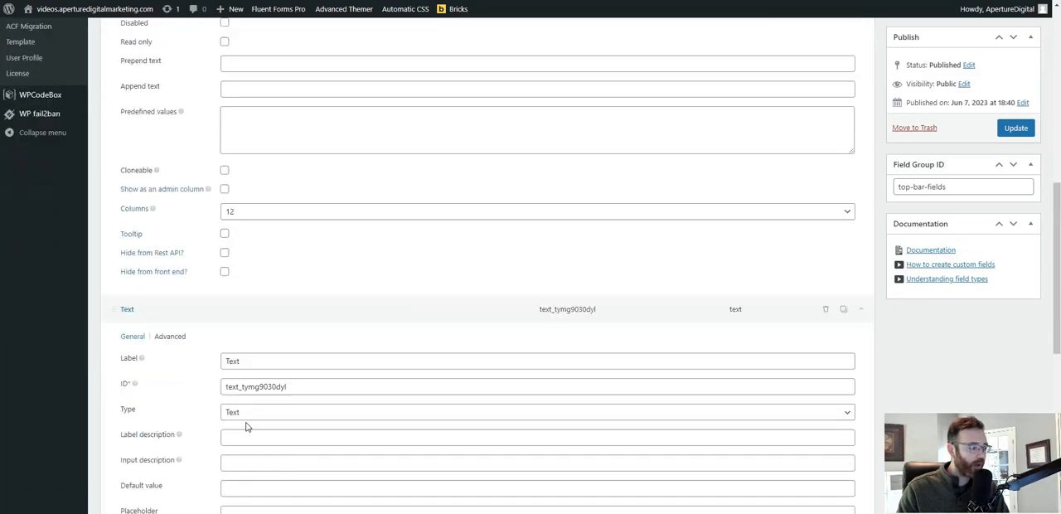
pyautogui.doubleClick(249, 301)
pyautogui.write('Ope')
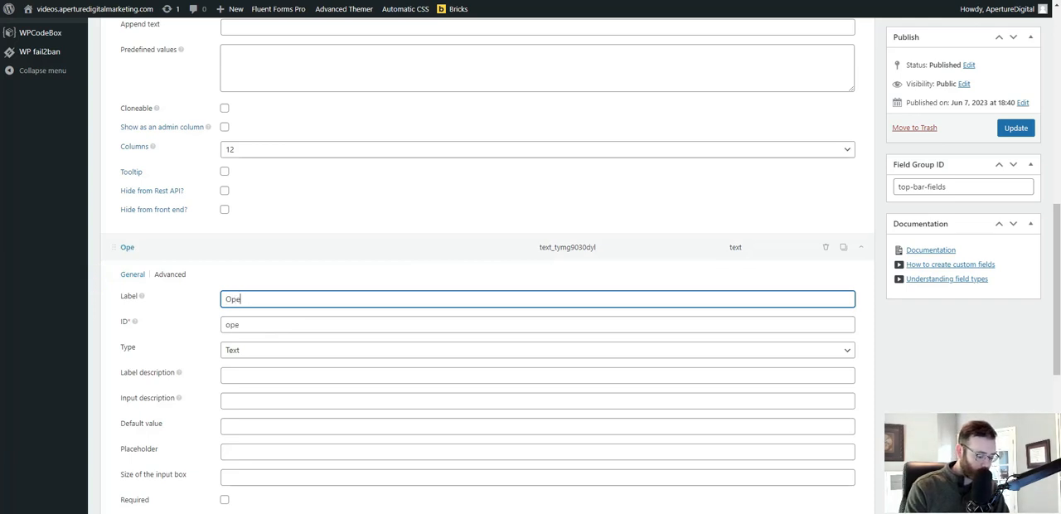
pyautogui.write('n Hours')
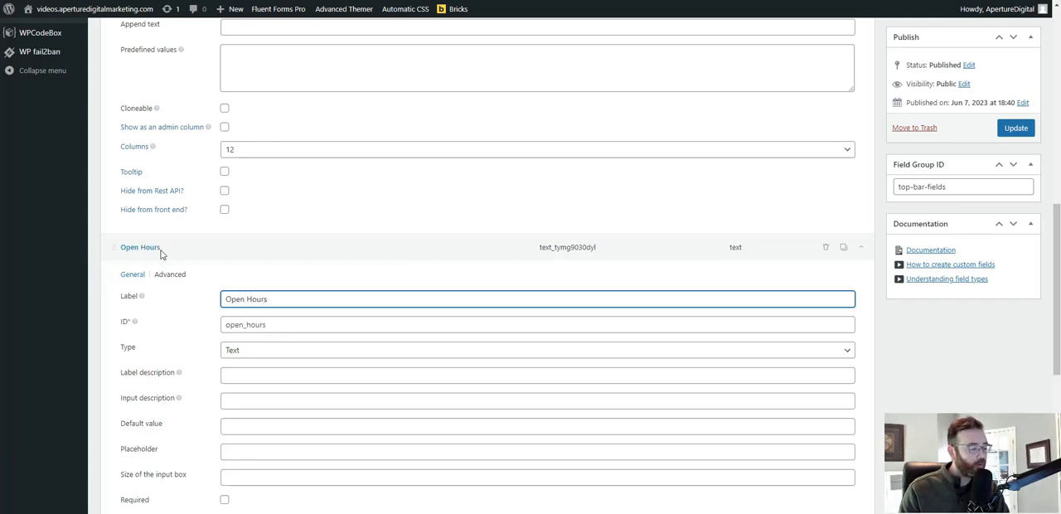
# Set the Open Hours field's ID to open_hours_cf.
pyautogui.click(288, 326)
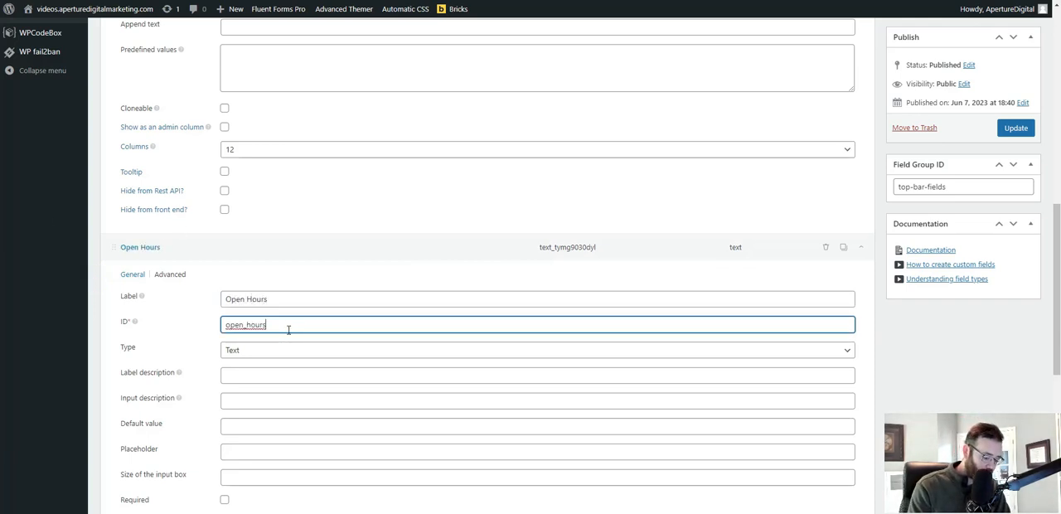
pyautogui.write('_cf')
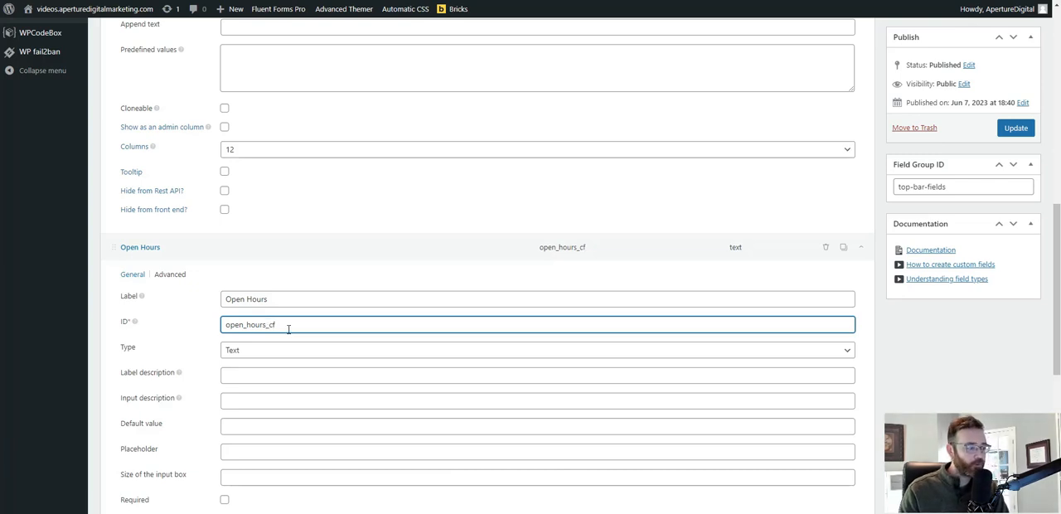
# Add a third text field to the group and label it Show Hide Top Bar.
pyautogui.scroll(-5, 368, 296)
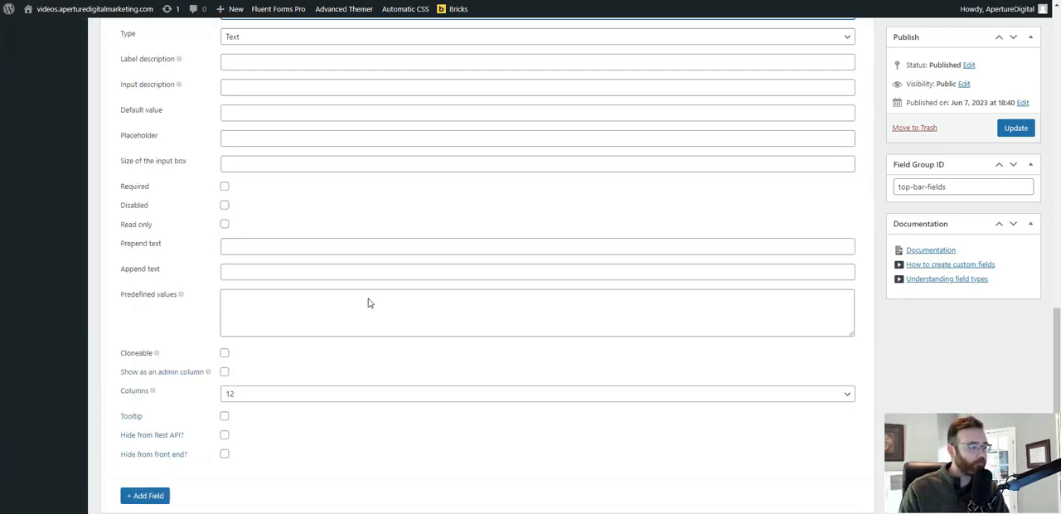
pyautogui.click(145, 422)
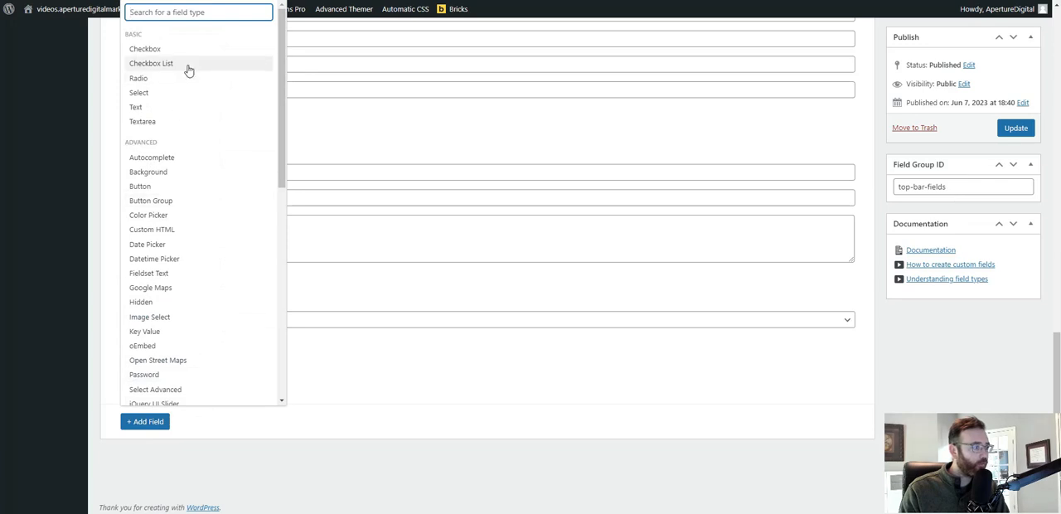
pyautogui.click(167, 113)
pyautogui.scroll(-1, 261, 299)
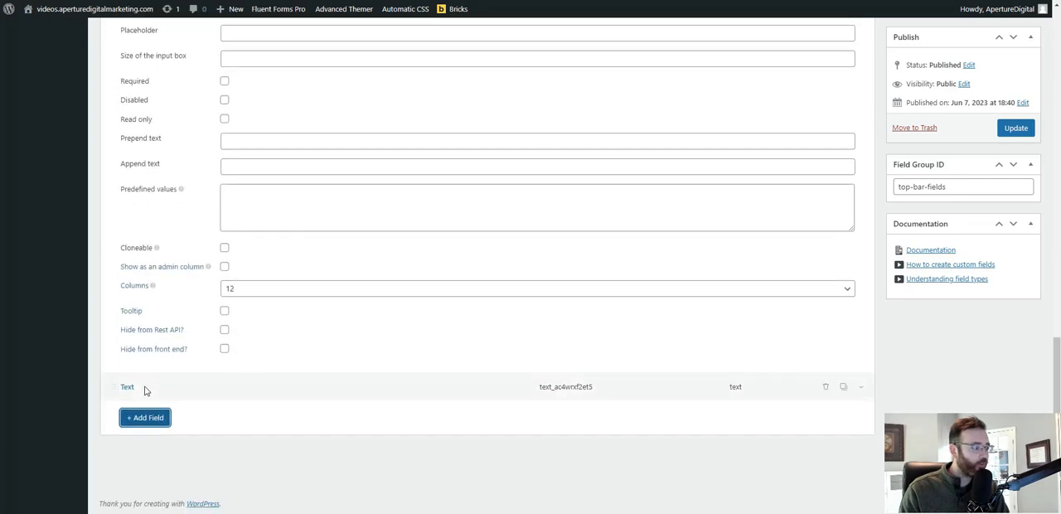
pyautogui.click(143, 387)
pyautogui.doubleClick(266, 442)
pyautogui.write('S')
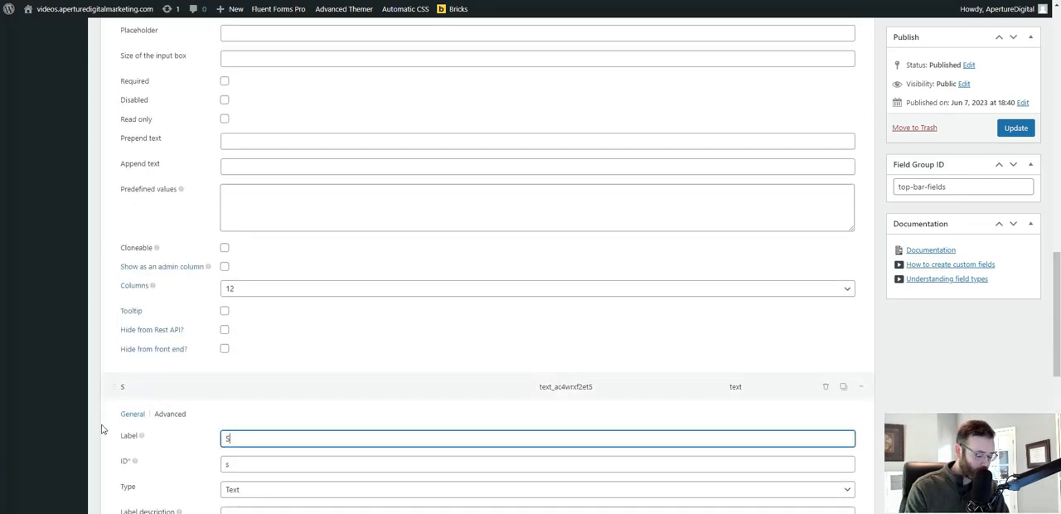
pyautogui.write('how Hide T')
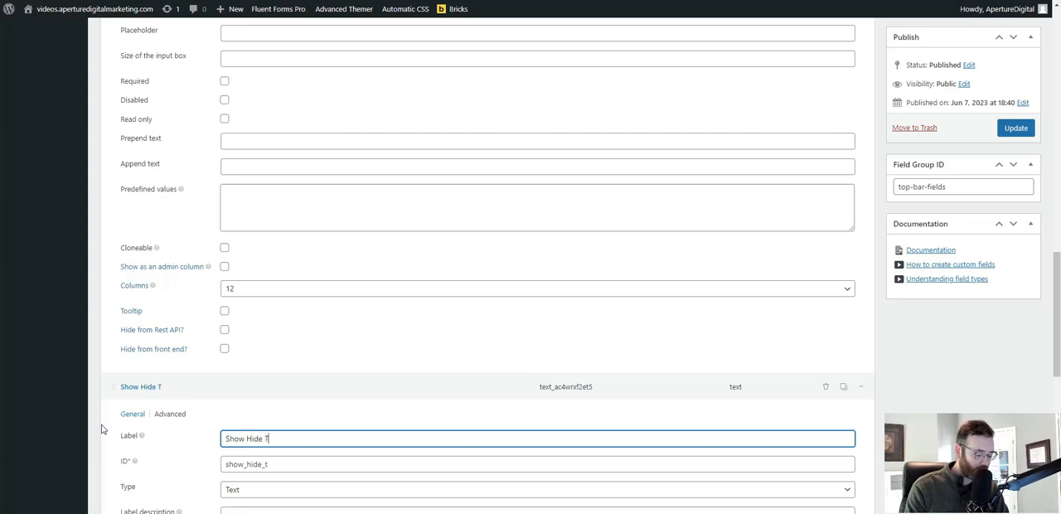
pyautogui.write('op Bar')
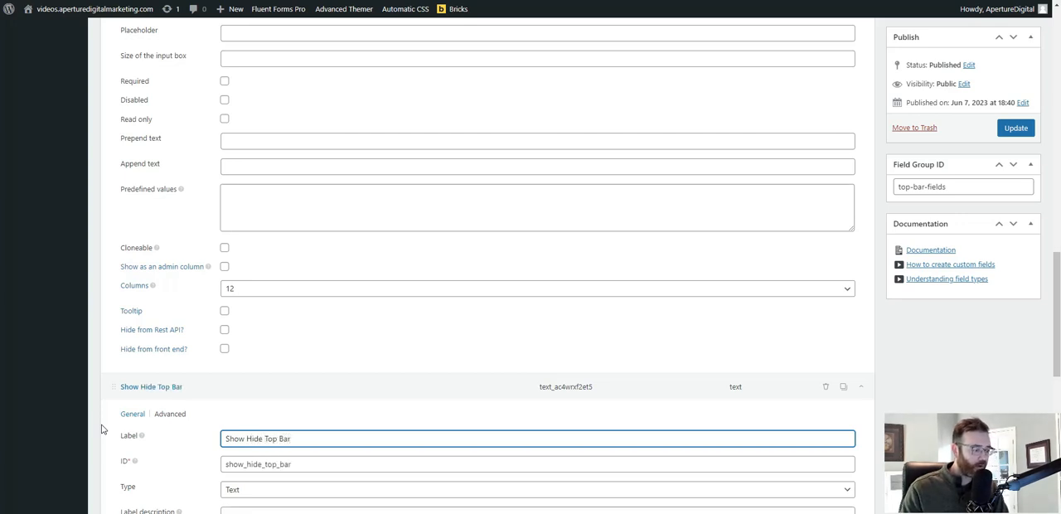
# Set the Show Hide Top Bar field's ID to show_hide_top_bar_cf and update the field group.
pyautogui.click(343, 465)
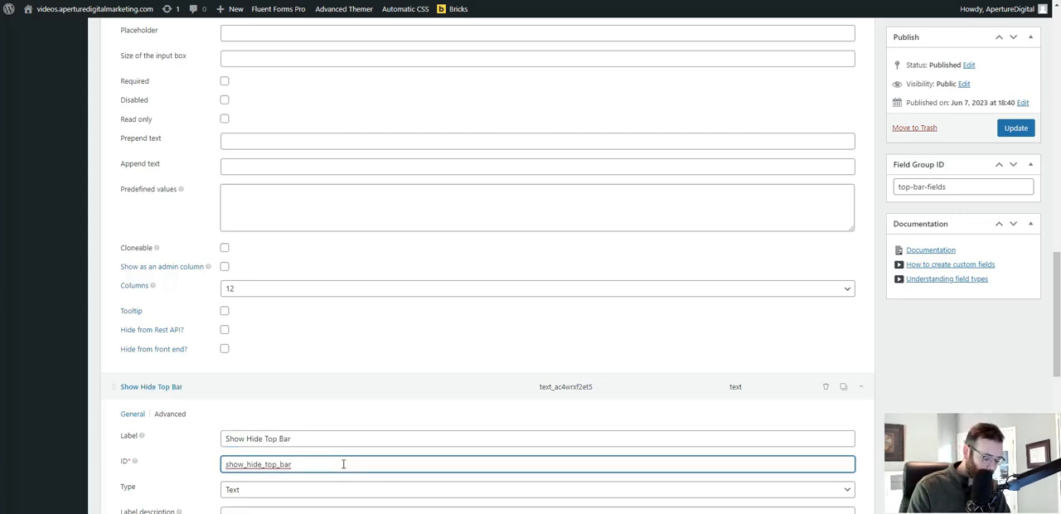
pyautogui.write('_cf')
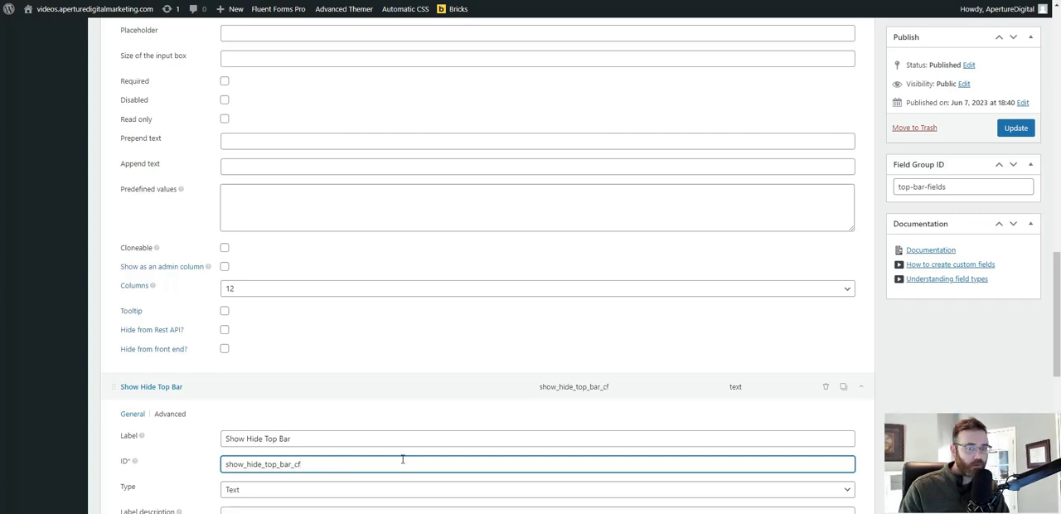
pyautogui.click(1016, 129)
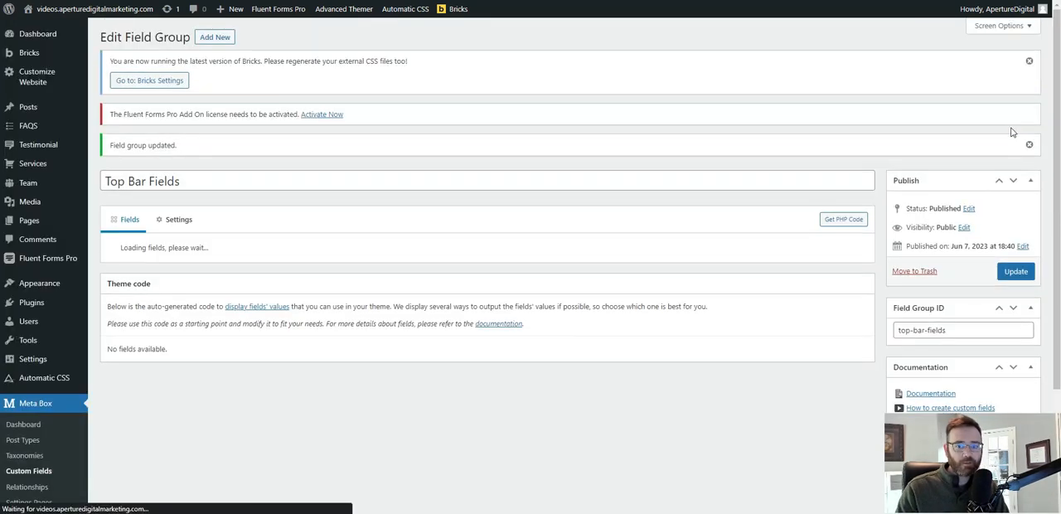
pyautogui.scroll(-1, 415, 282)
pyautogui.scroll(1, 417, 280)
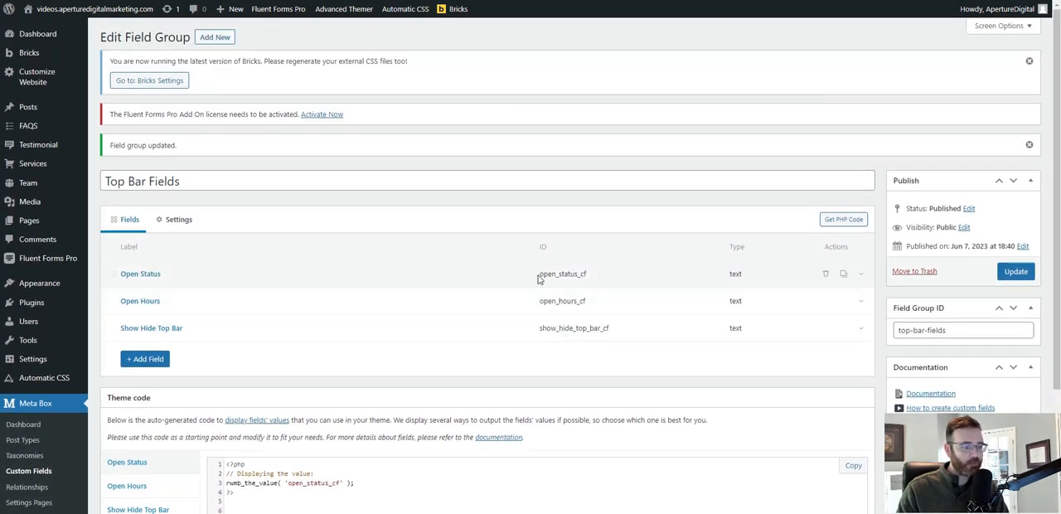
# Open an empty Notepad document and place its window beside the list of field IDs.
pyautogui.click(541, 274)
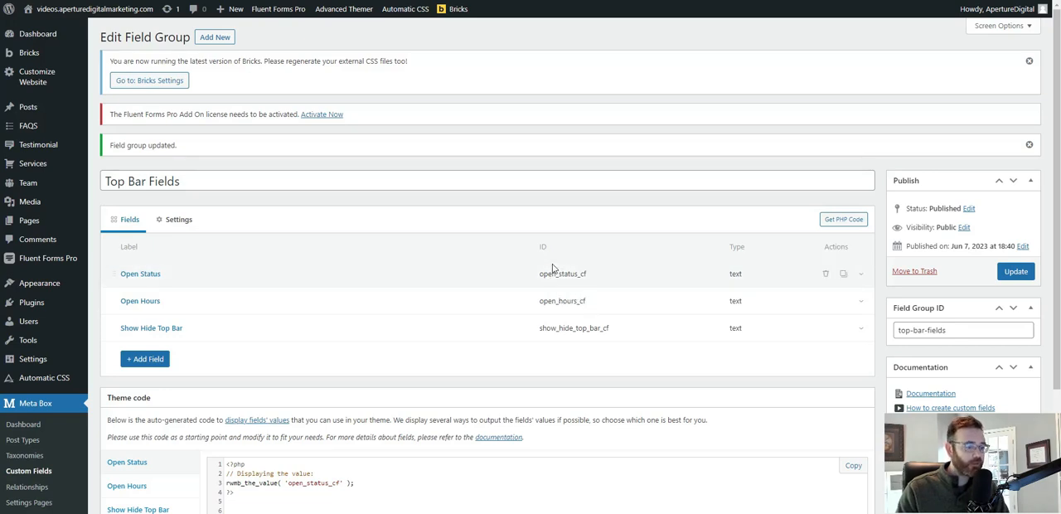
pyautogui.press('super')
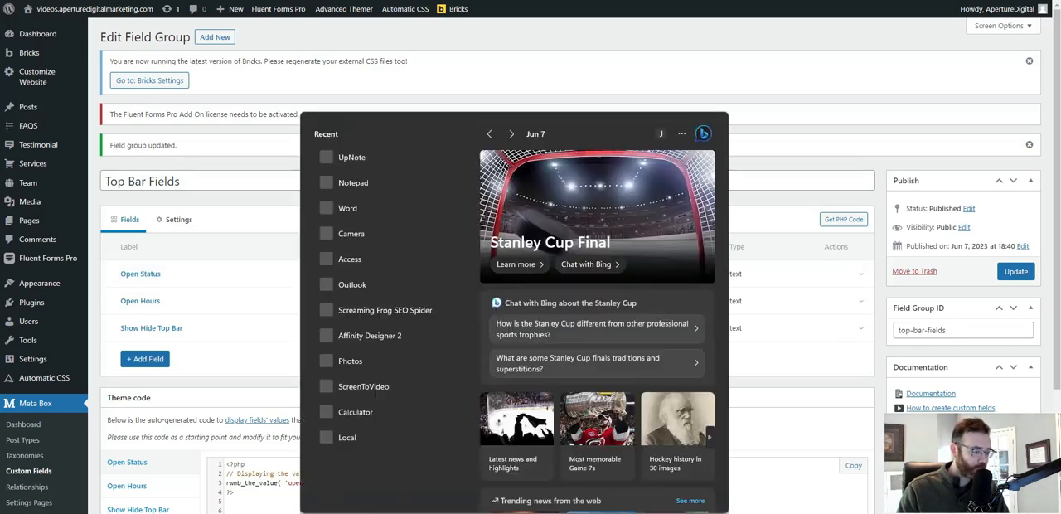
pyautogui.write('tex')
pyautogui.press('BackSpace')
pyautogui.press('BackSpace')
pyautogui.press('BackSpace')
pyautogui.press('Escape')
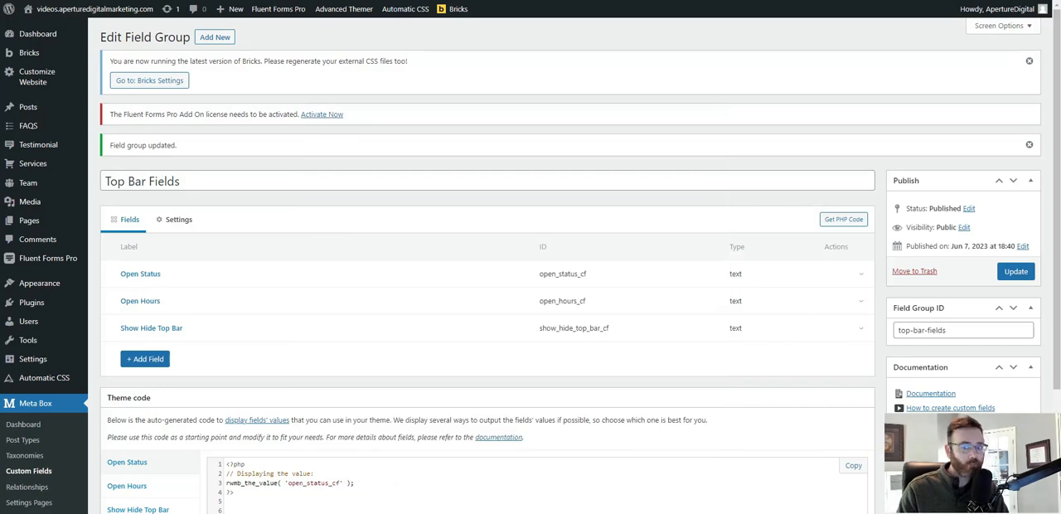
pyautogui.moveTo(354, 84); pyautogui.dragTo(819, 56)
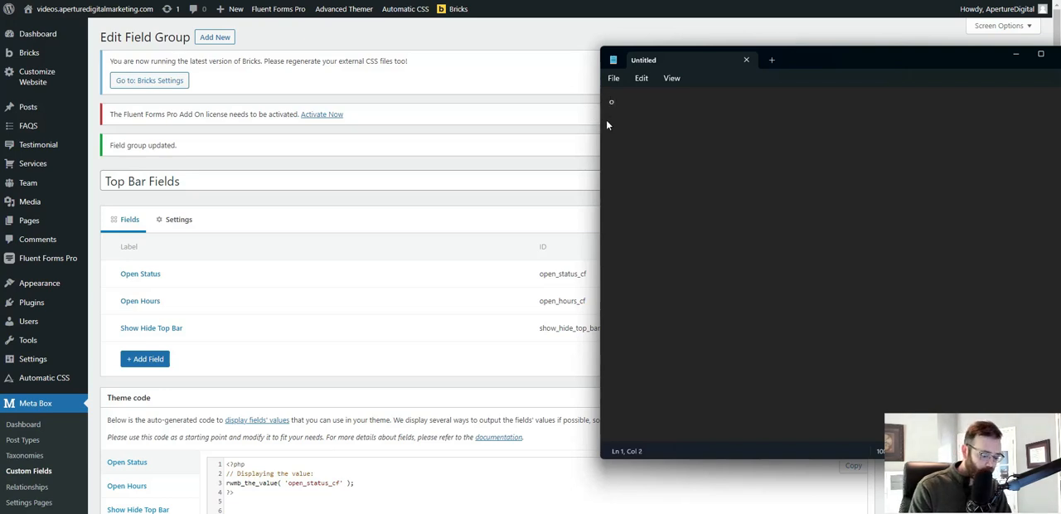
# Note the field IDs open_status_cf, open_hours_cf and show_hide_top_bar_cf on separate lines in the text document.
pyautogui.write('open_st')
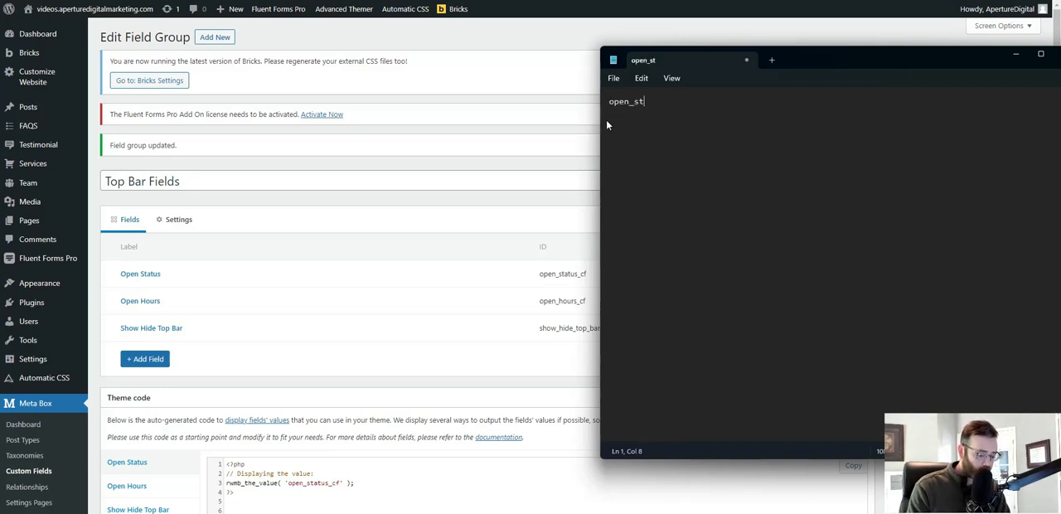
pyautogui.write('atus_cf')
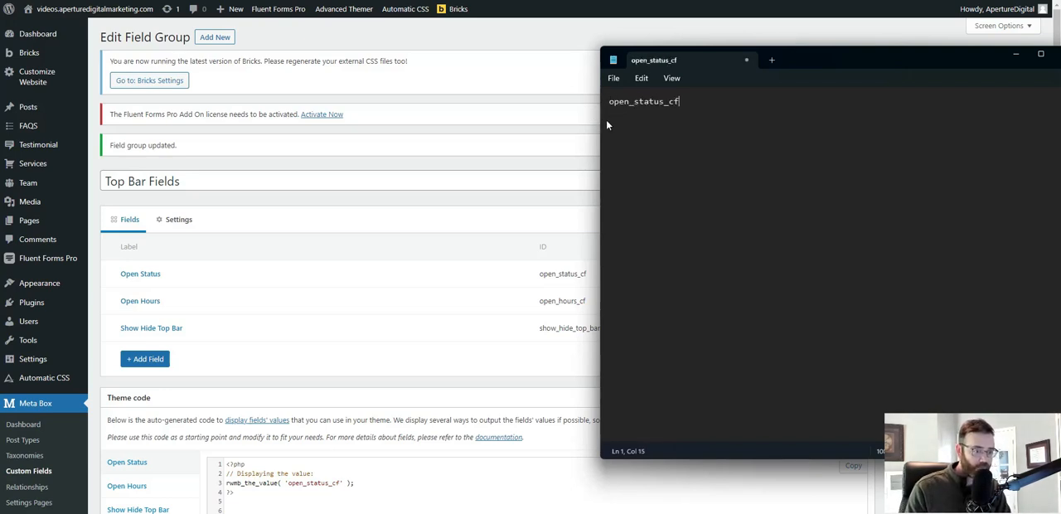
pyautogui.press('Return')
pyautogui.write('open')
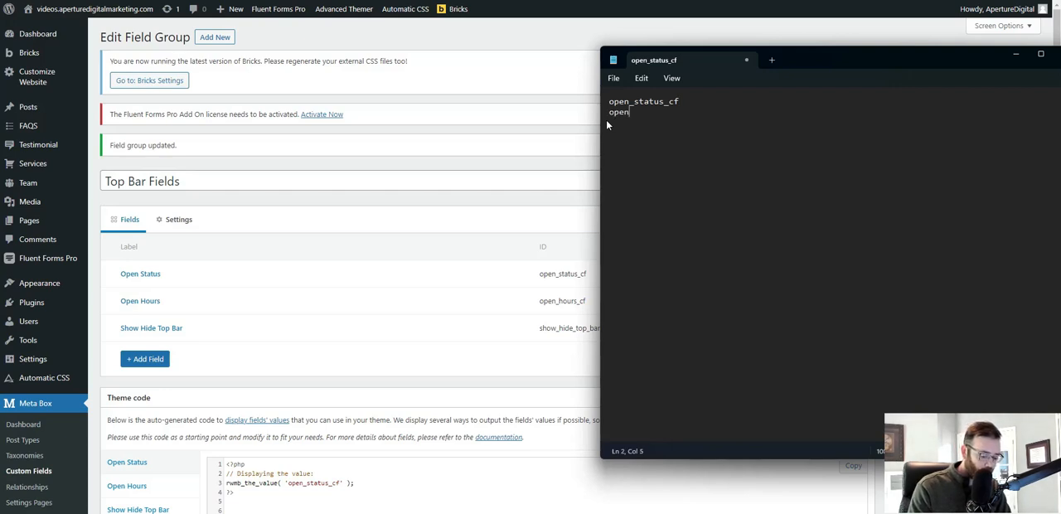
pyautogui.write('_hours')
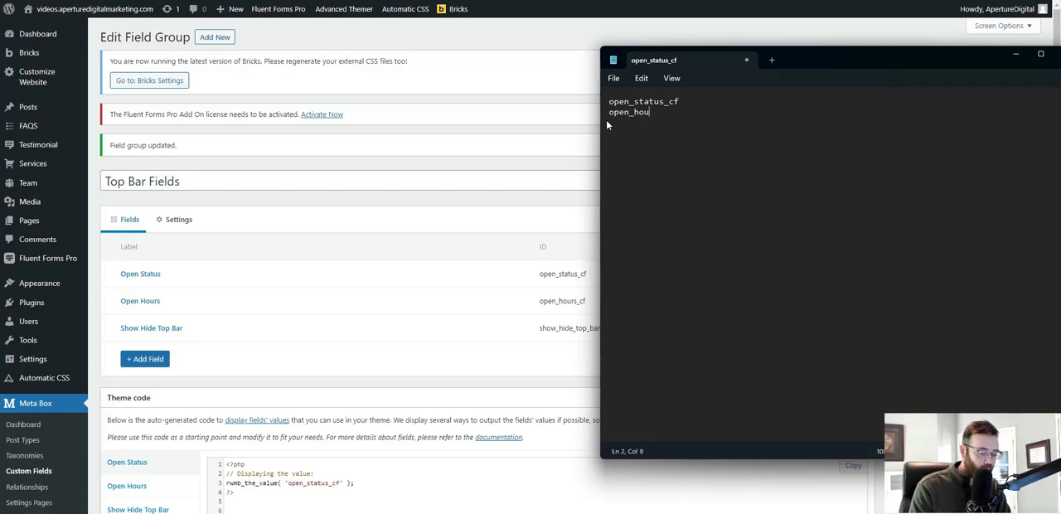
pyautogui.write('_c')
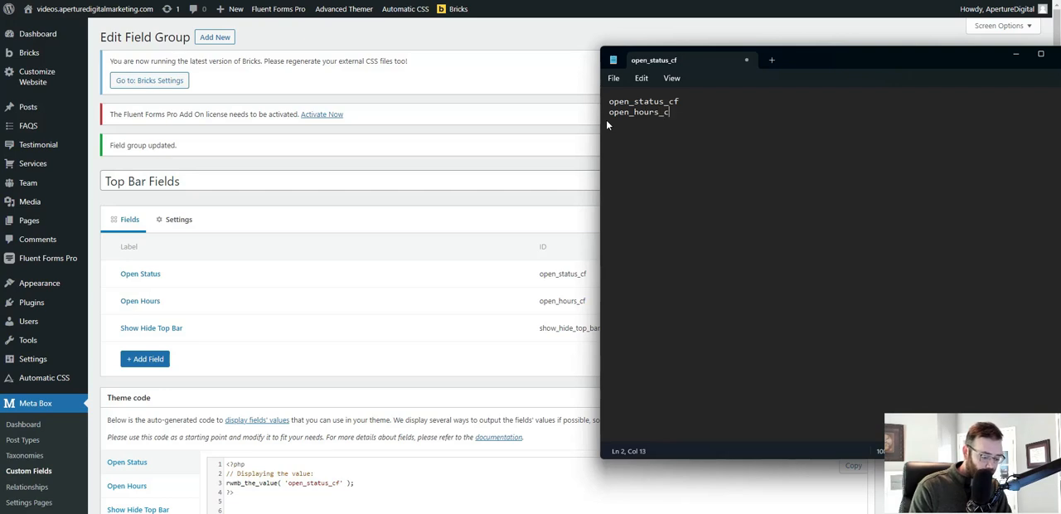
pyautogui.write('fsho')
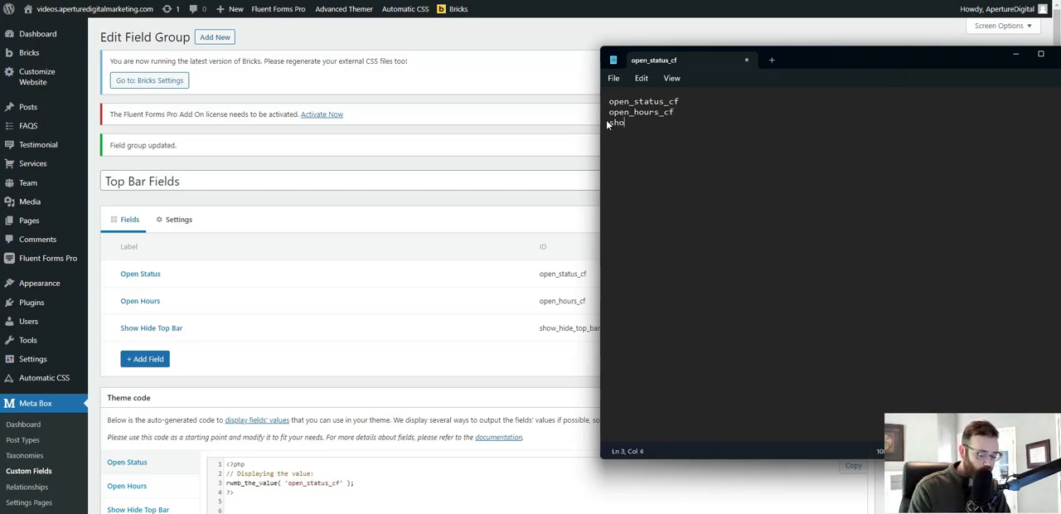
pyautogui.write('w_hide')
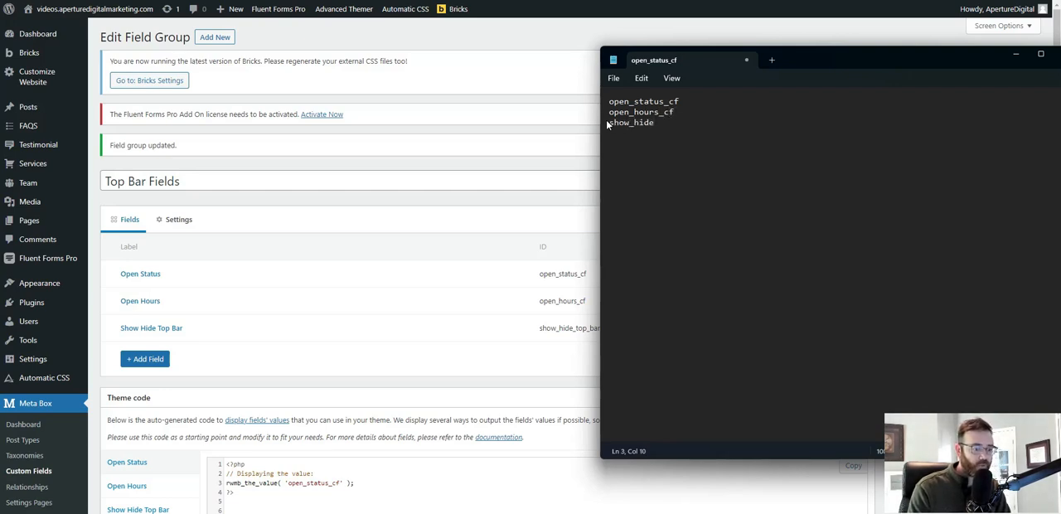
pyautogui.write('_top_bar_cf')
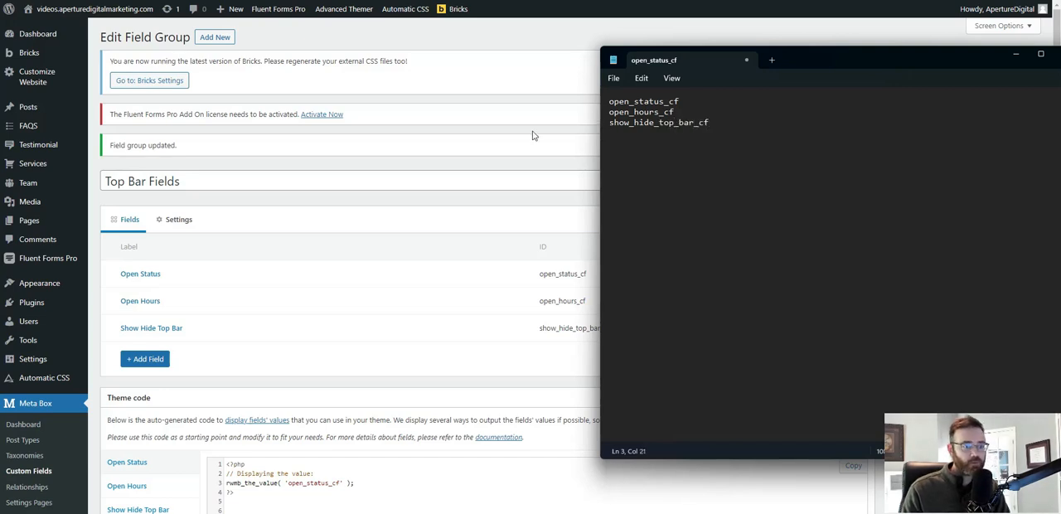
# Append -- after each of the three noted field IDs and return to the Top Bar Fields group in the browser.
pyautogui.click(709, 100)
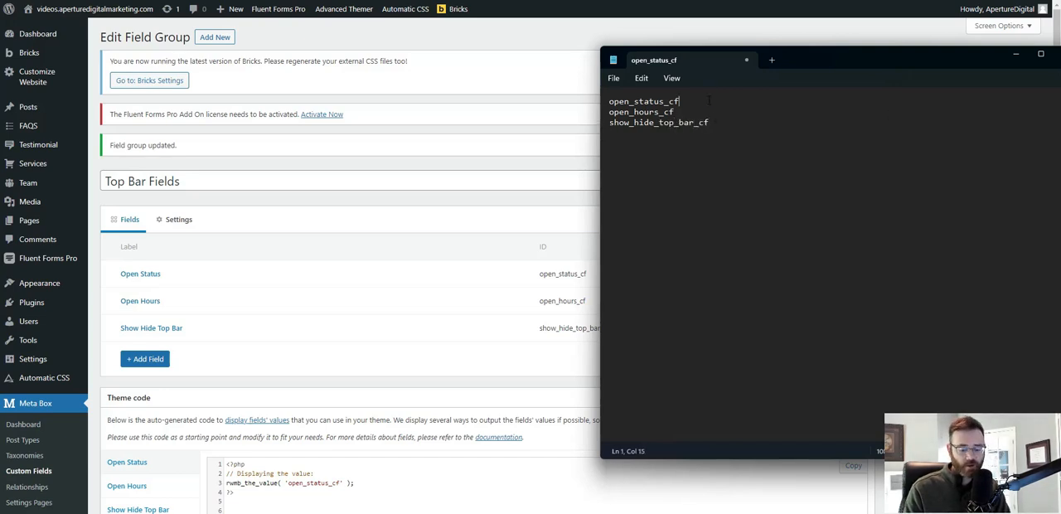
pyautogui.press('Down')
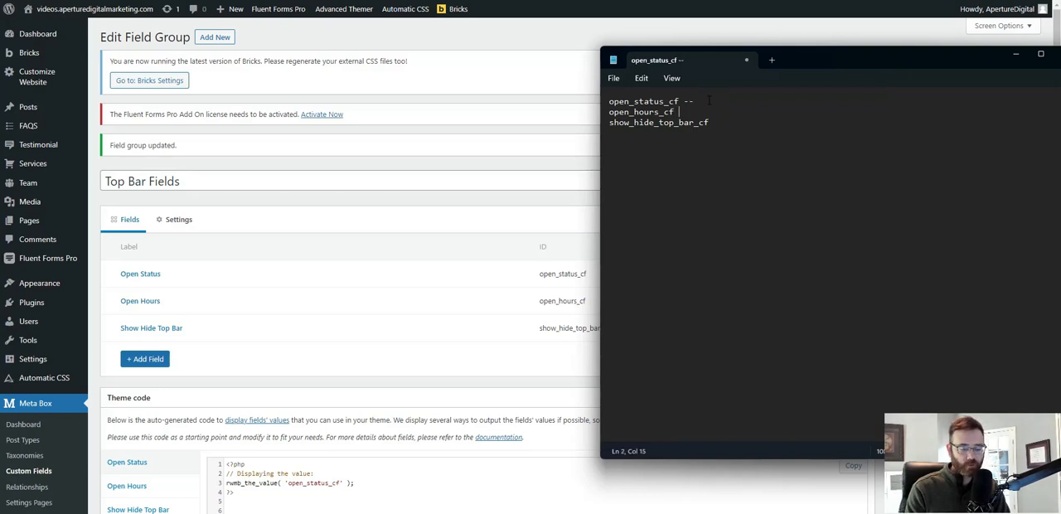
pyautogui.write('--')
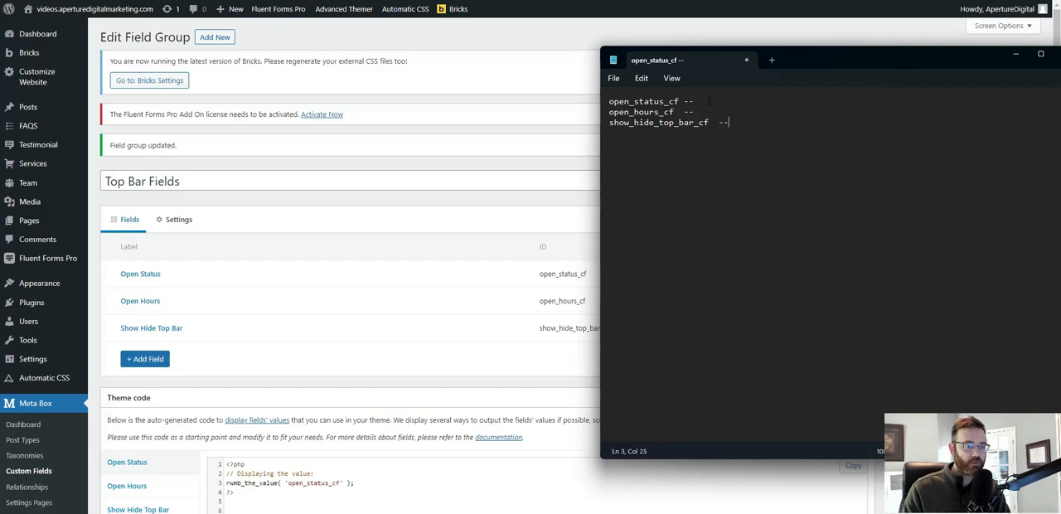
pyautogui.moveTo(830, 64); pyautogui.dragTo(864, 62)
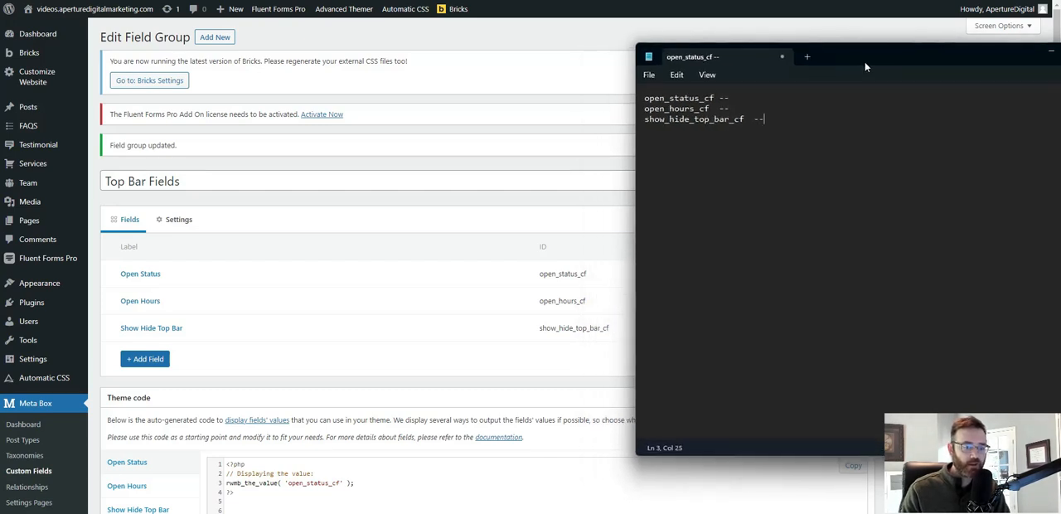
pyautogui.hotkey('alt', 'Tab')
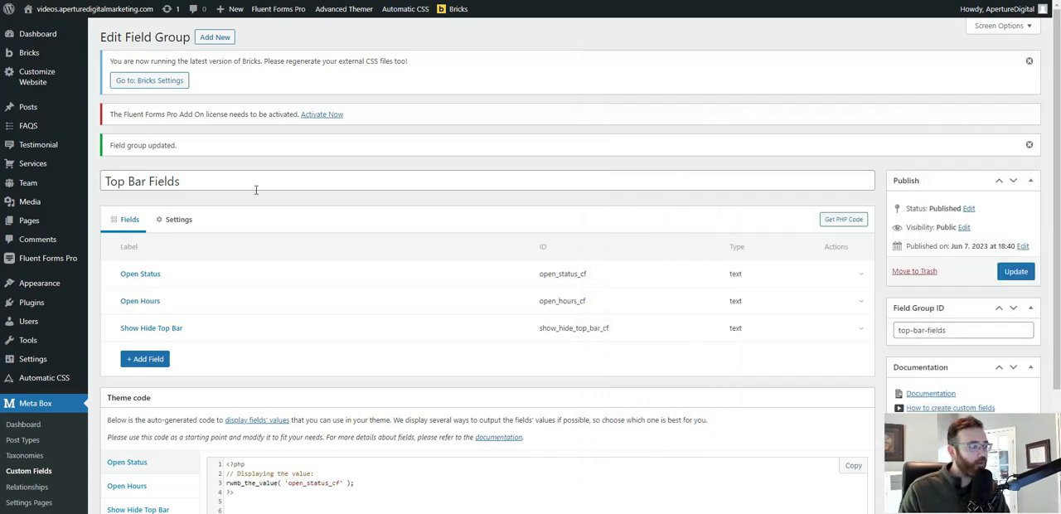
# Set the location of the Top Bar Fields group to the Page post type in place of Post.
pyautogui.click(176, 226)
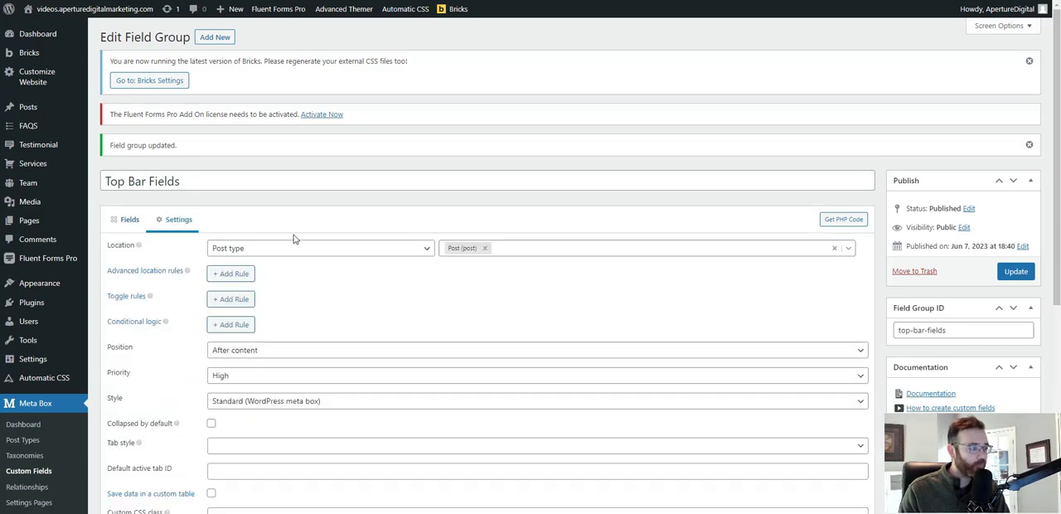
pyautogui.click(264, 247)
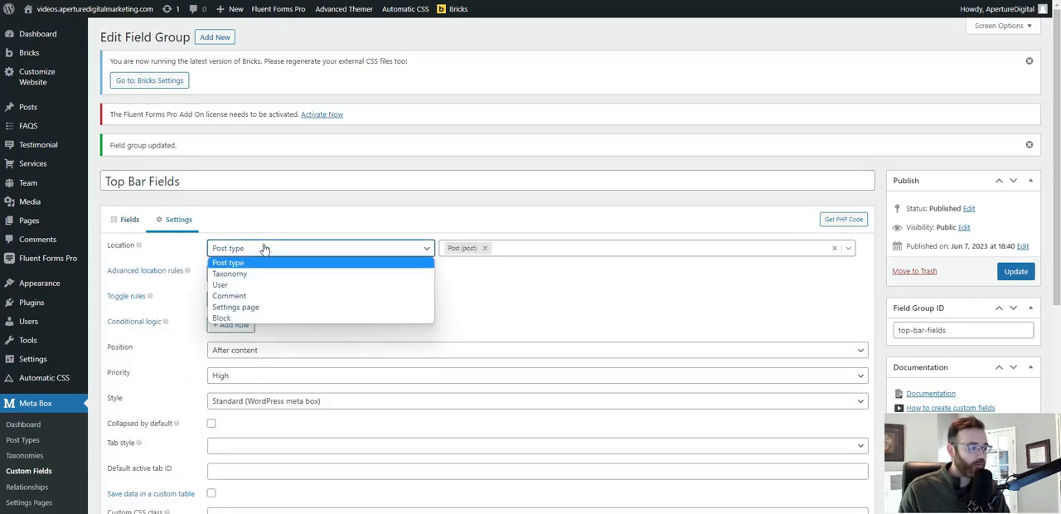
pyautogui.click(234, 267)
pyautogui.click(485, 248)
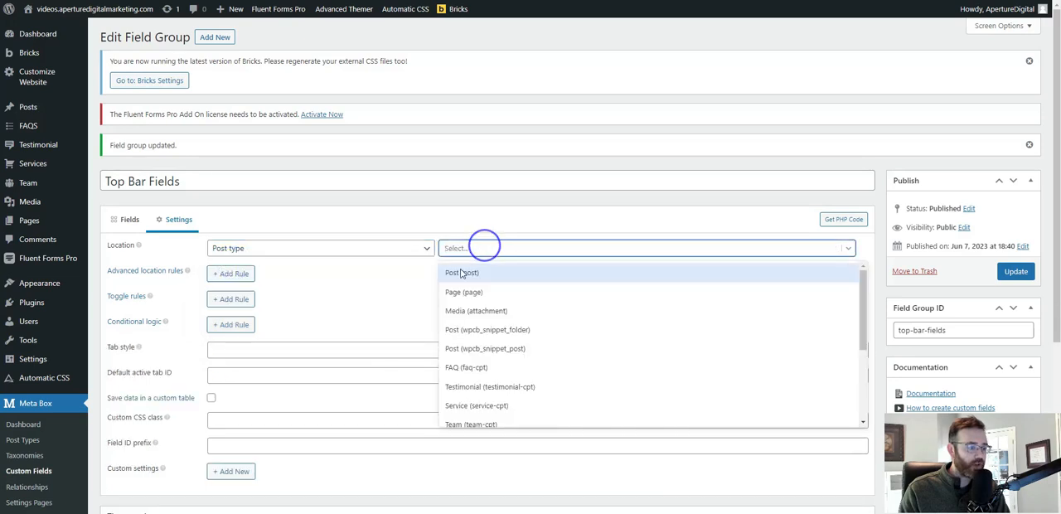
pyautogui.click(458, 294)
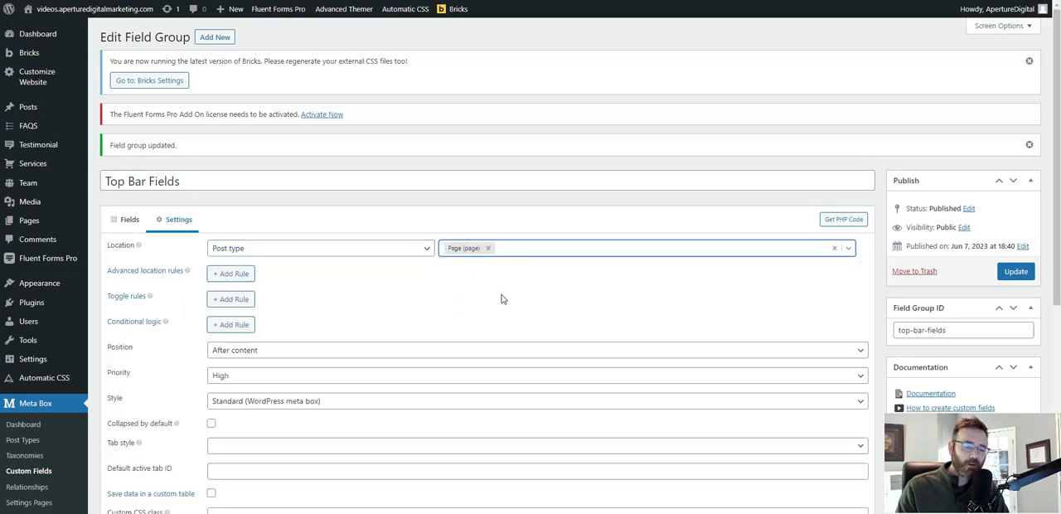
# Add an advanced location rule showing the field group on the Top Bar Notification post, and update the group.
pyautogui.click(228, 277)
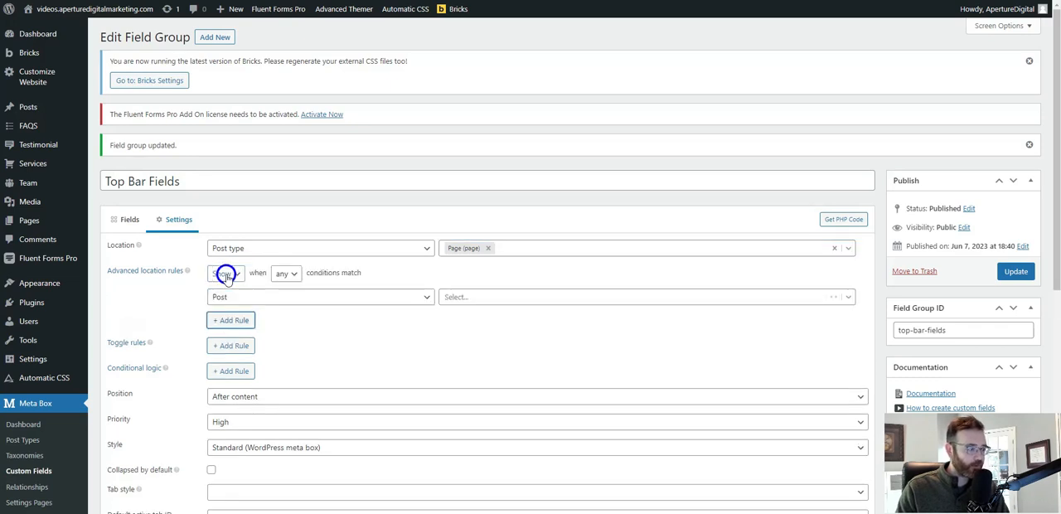
pyautogui.click(492, 295)
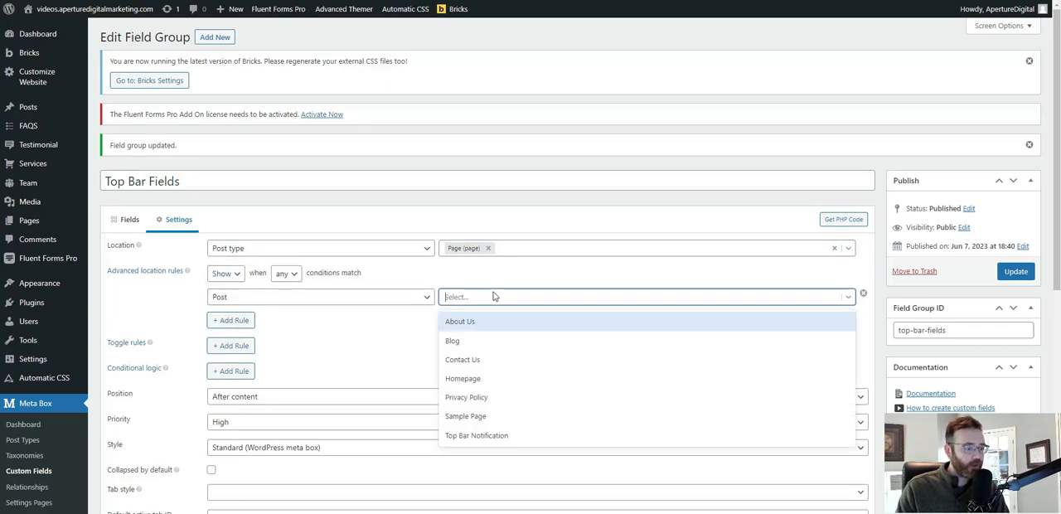
pyautogui.click(479, 436)
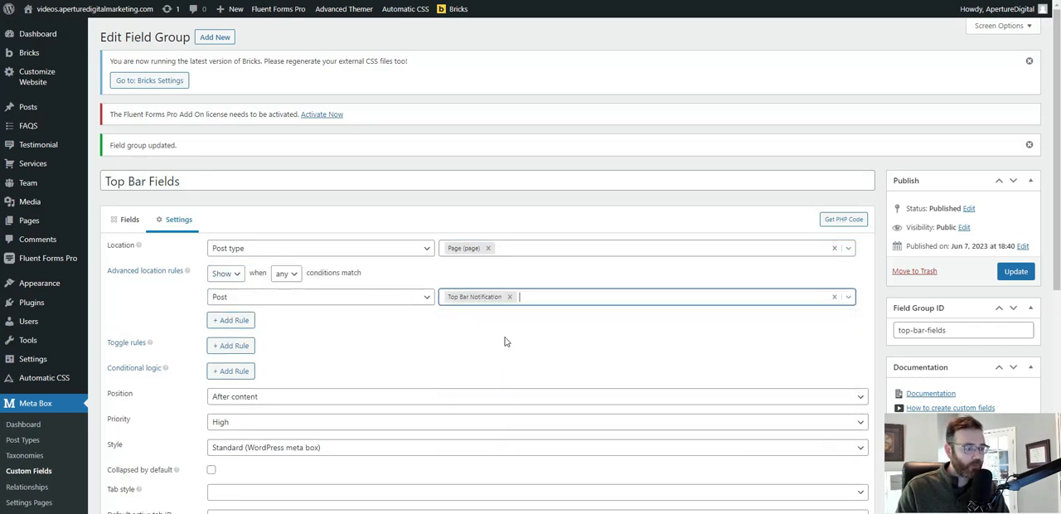
pyautogui.click(1021, 277)
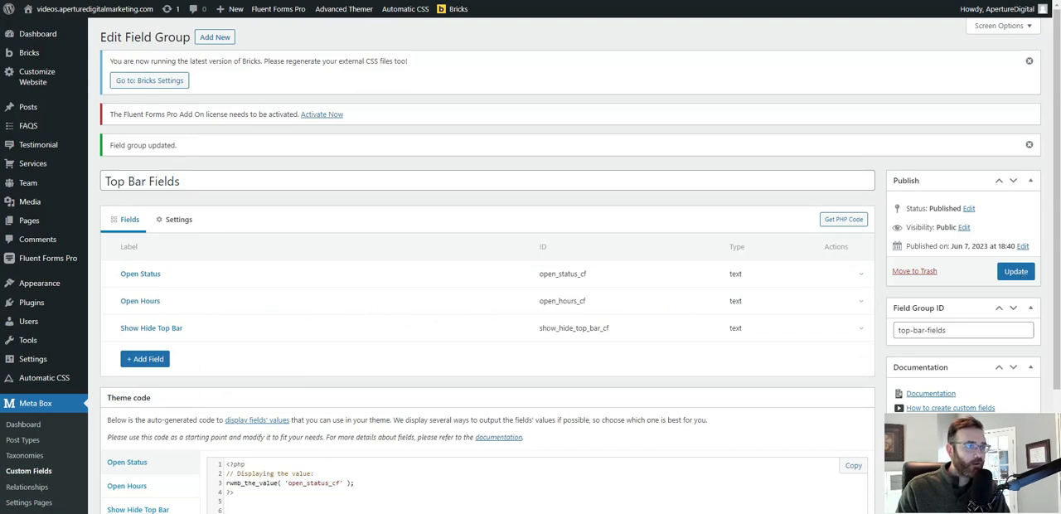
# Reload the Top Bar Notification page editor and open the Header template for editing with Bricks.
pyautogui.hotkey('ctrl', 'Tab')
pyautogui.hotkey('ctrl', 'Tab')
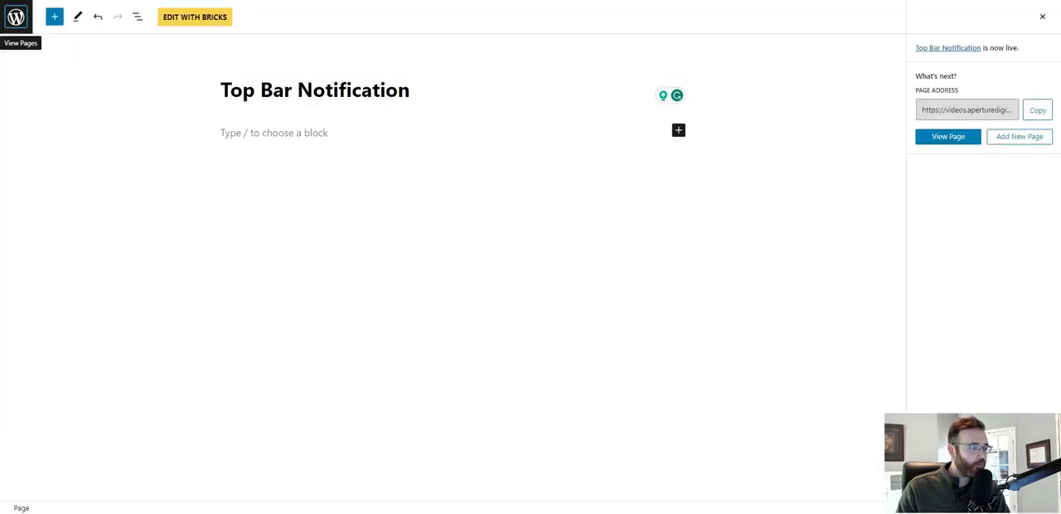
pyautogui.press('F5')
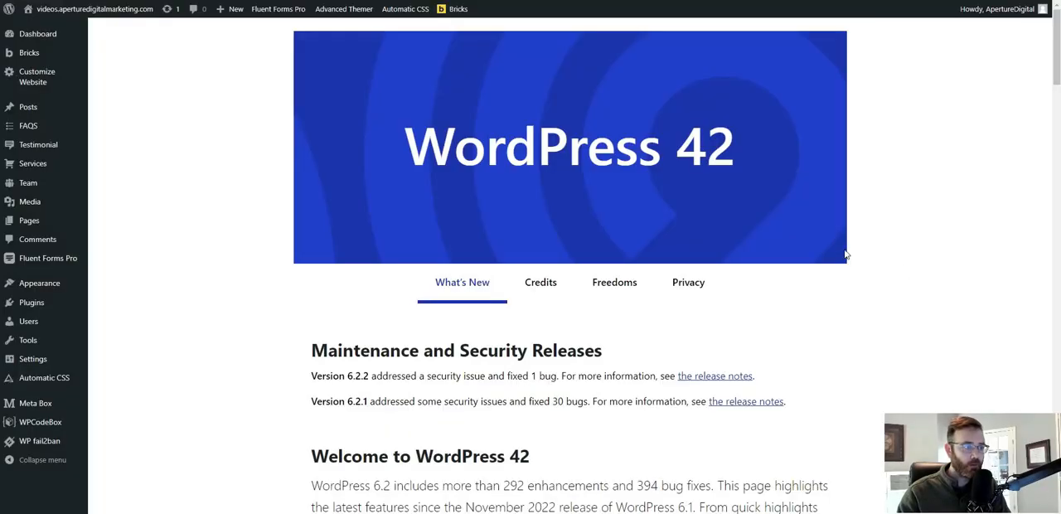
pyautogui.moveTo(460, 8)
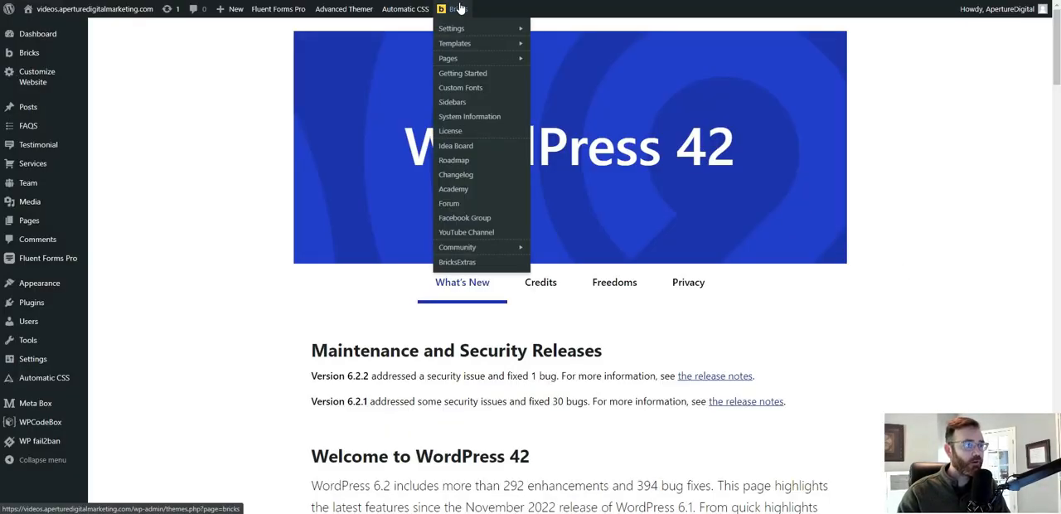
pyautogui.moveTo(472, 44)
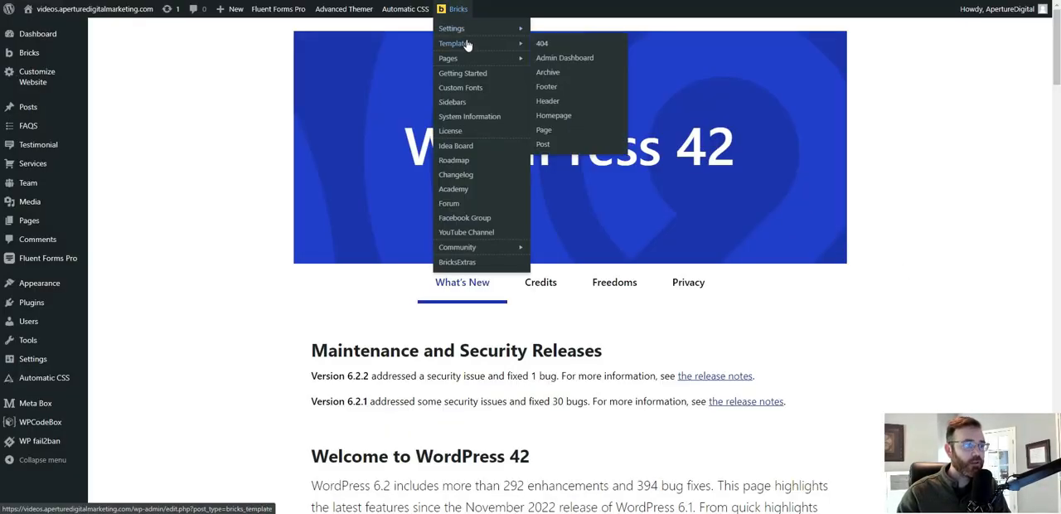
pyautogui.click(570, 108)
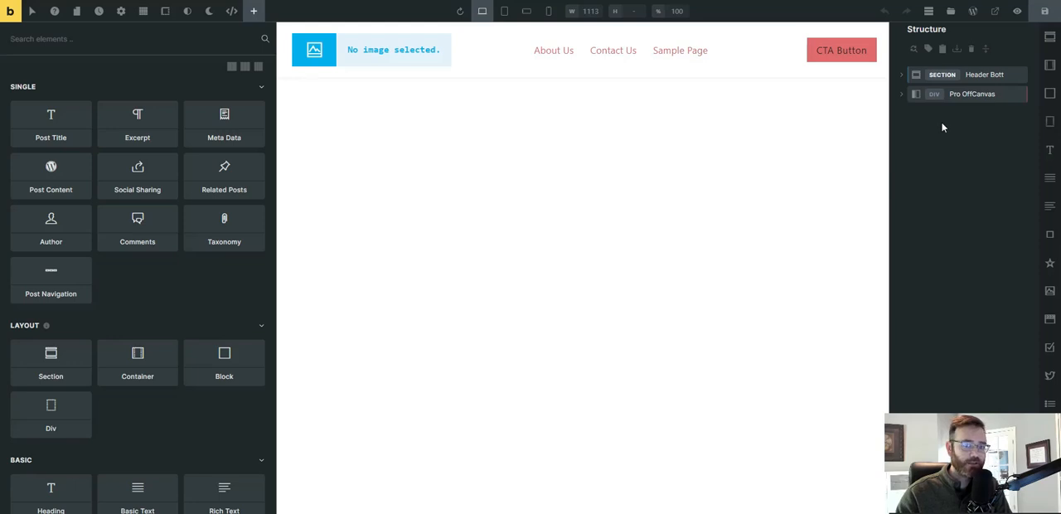
# Add a new section above the existing header section and insert a container inside it.
pyautogui.click(1052, 39)
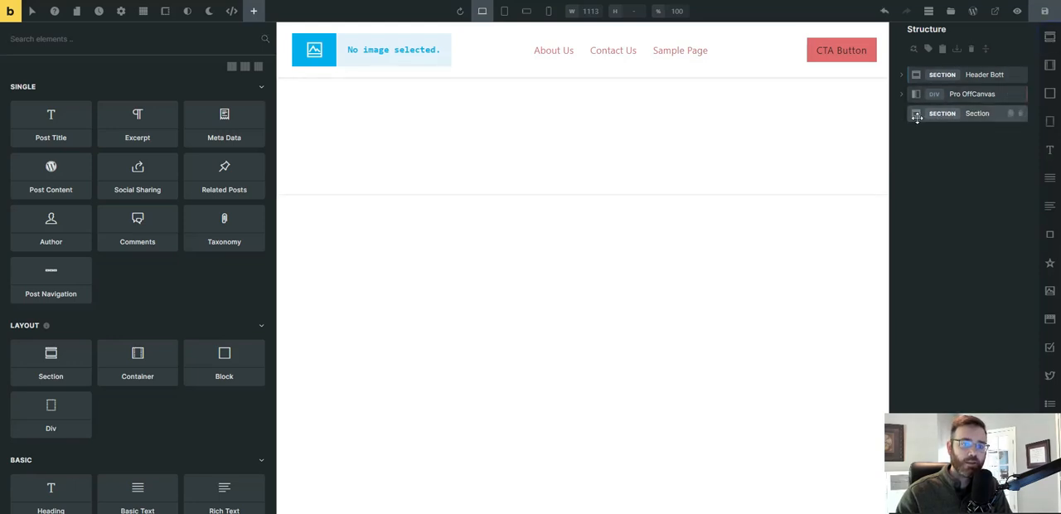
pyautogui.moveTo(917, 116); pyautogui.dragTo(934, 69)
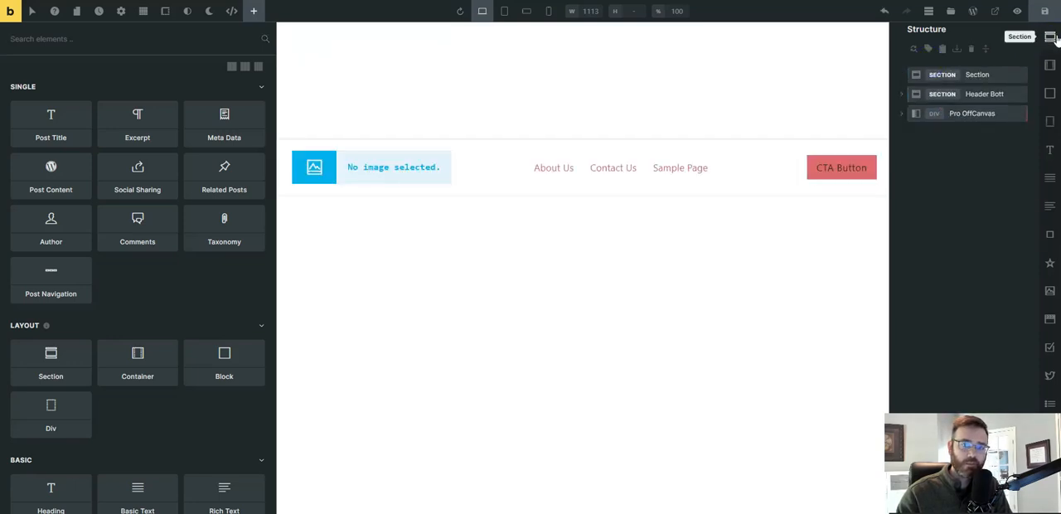
pyautogui.click(978, 75)
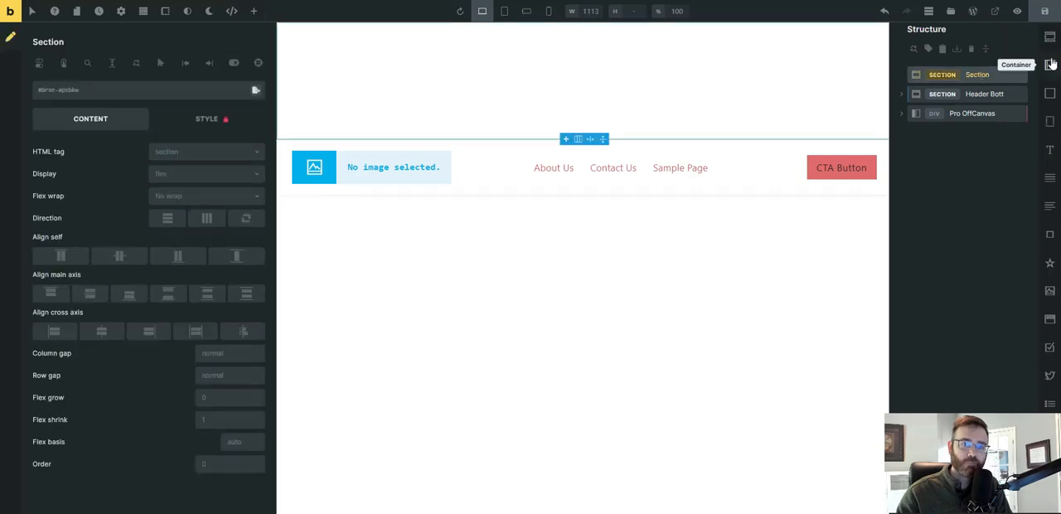
pyautogui.click(1049, 66)
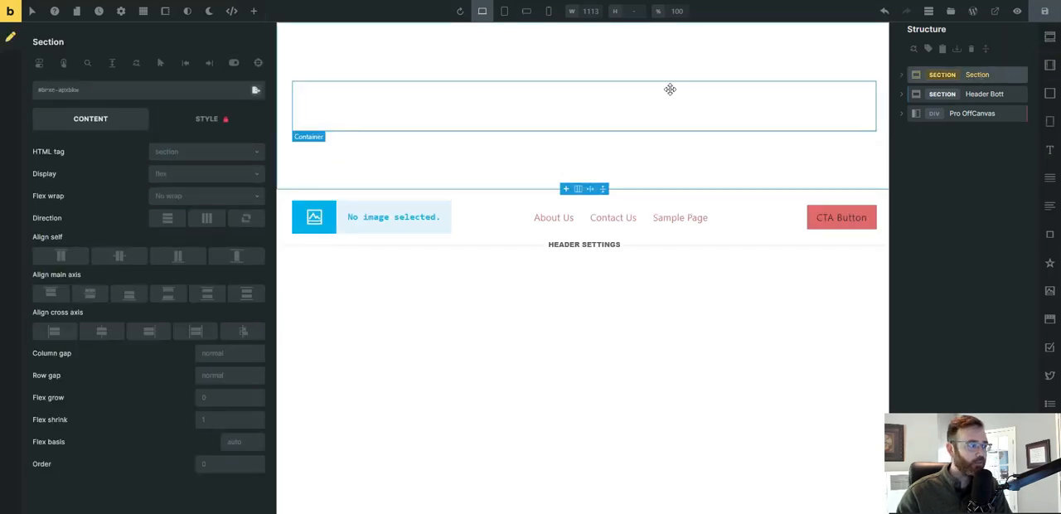
# Insert two blocks inside the new section's container and expand the container in the structure.
pyautogui.click(902, 75)
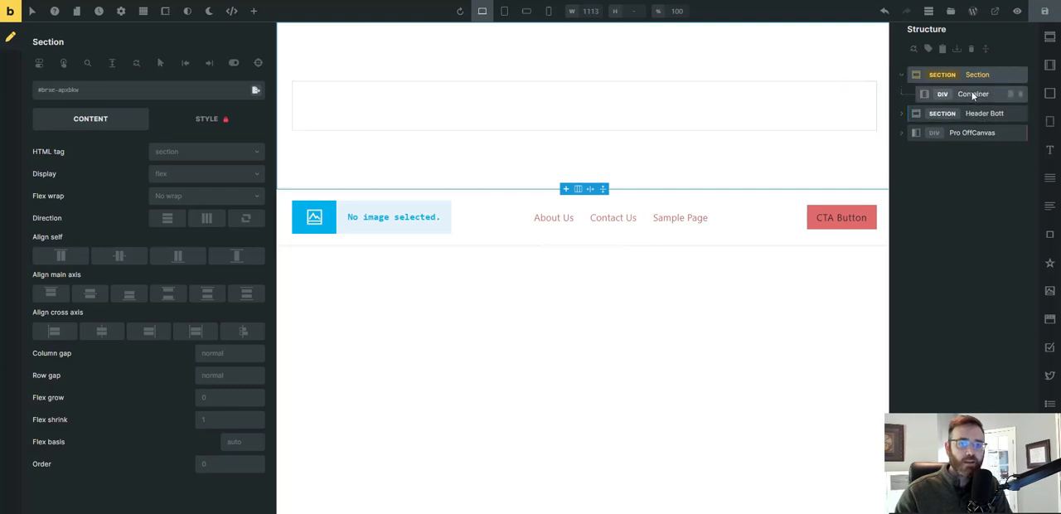
pyautogui.click(970, 94)
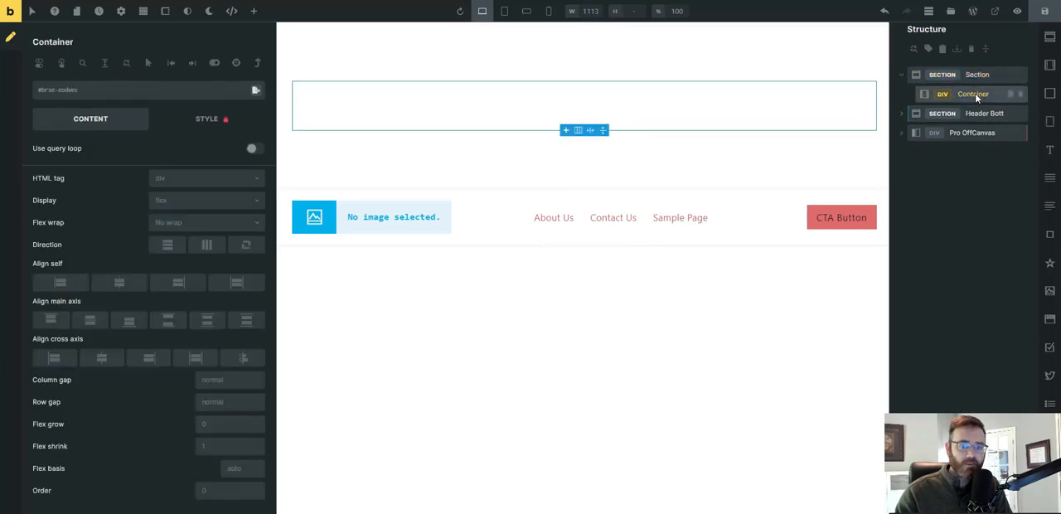
pyautogui.click(1049, 93)
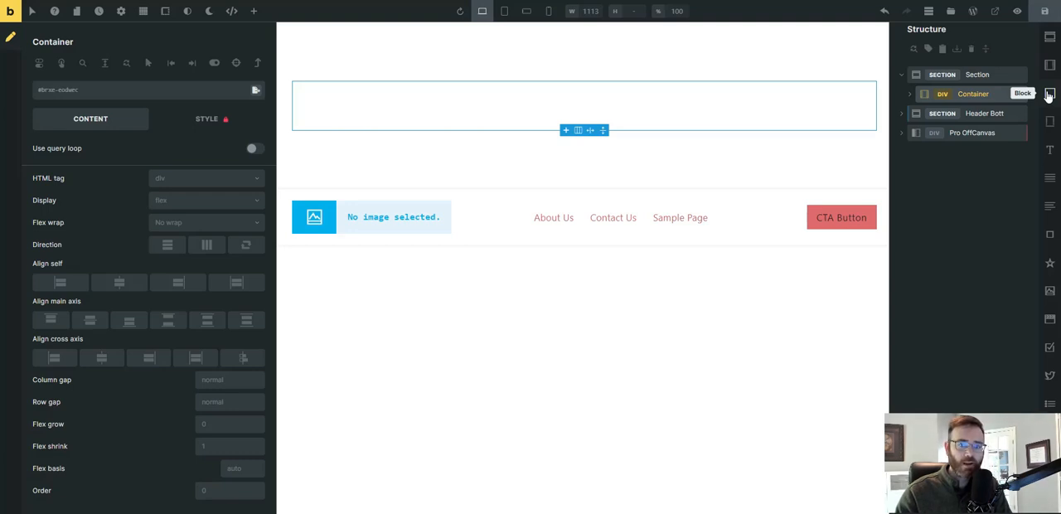
pyautogui.click(1049, 94)
pyautogui.click(910, 94)
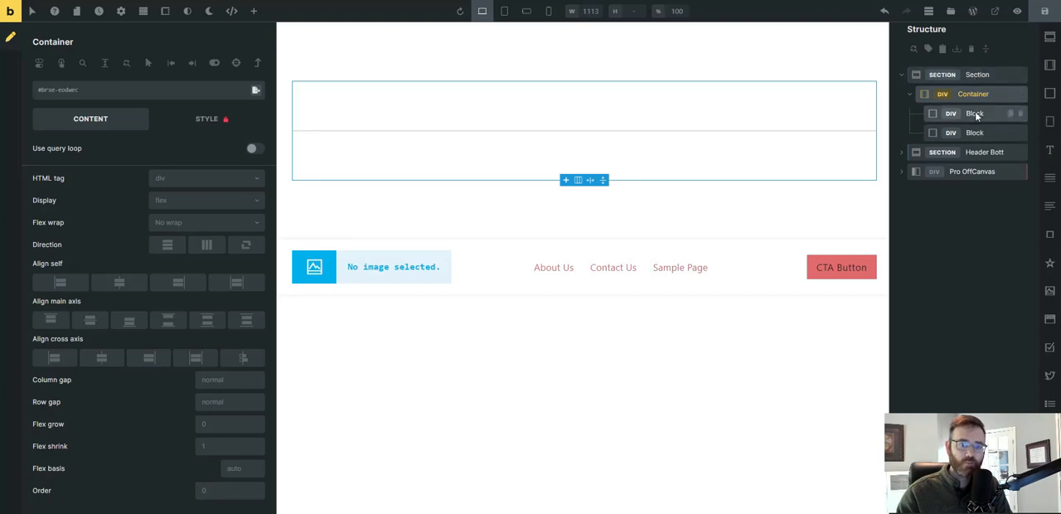
# Add a Basic Text element to each of the two blocks and expand both blocks in the structure.
pyautogui.click(976, 114)
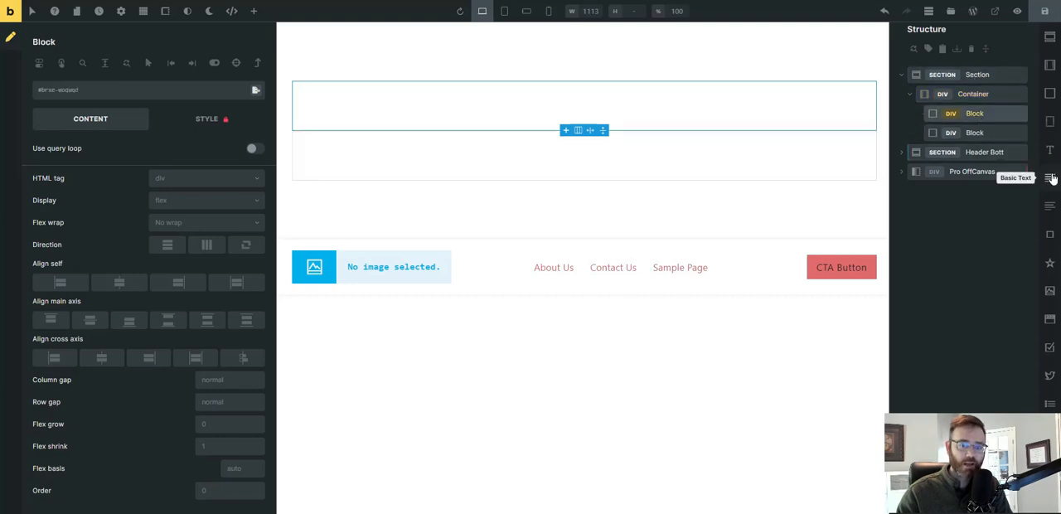
pyautogui.click(1050, 177)
pyautogui.click(966, 132)
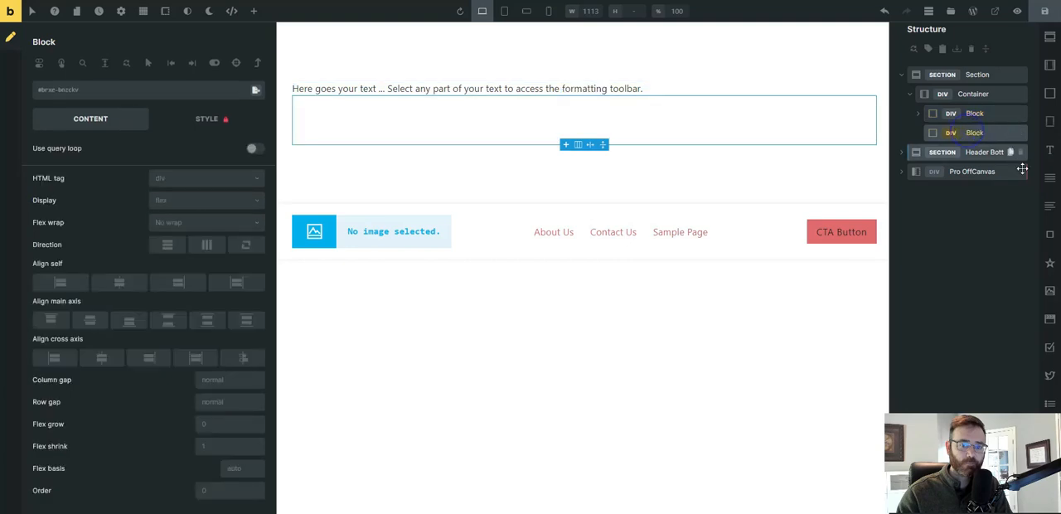
pyautogui.click(1050, 178)
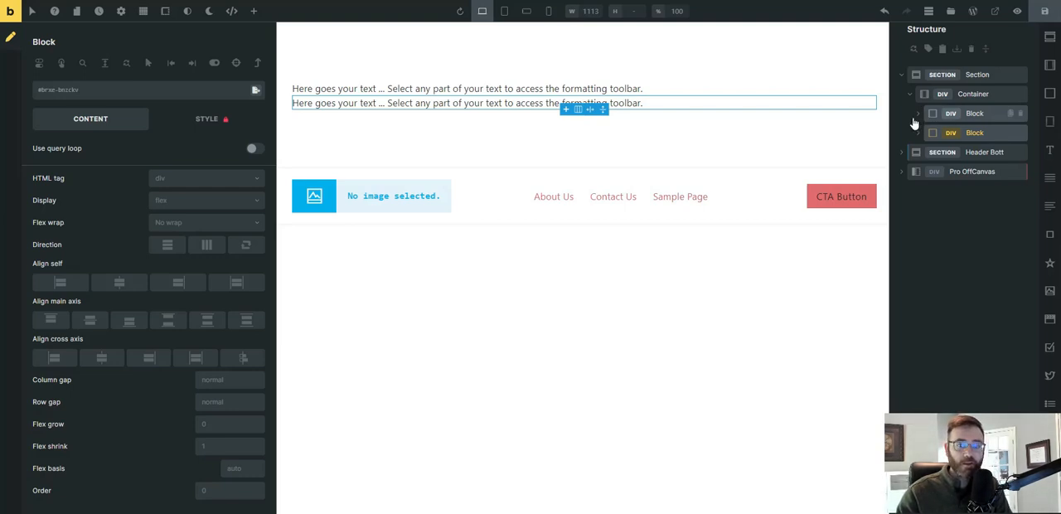
pyautogui.click(918, 113)
pyautogui.click(919, 153)
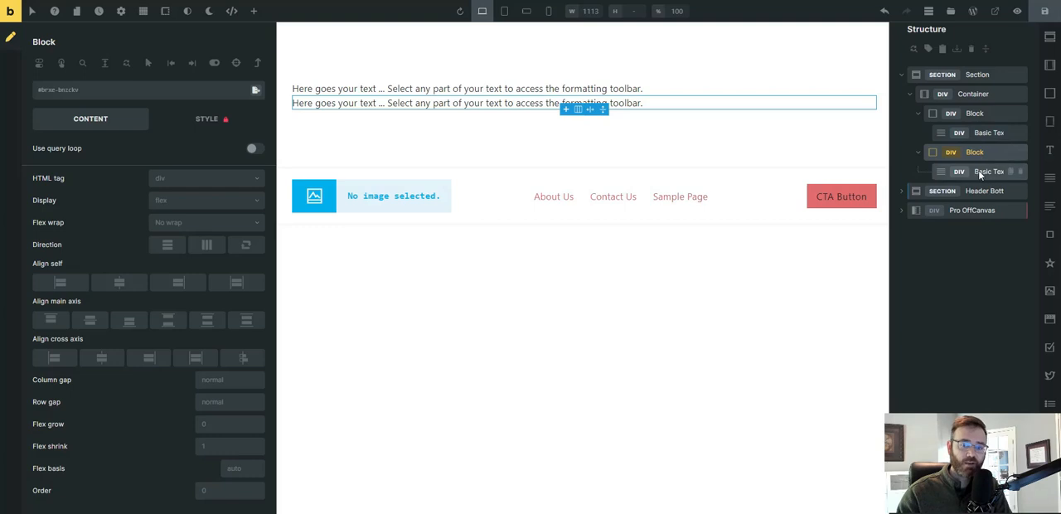
# Create classes prefixed top-bar__ on the new section and its children, copying the ID styles, and check the container's and first block's classes.
pyautogui.rightClick(977, 75)
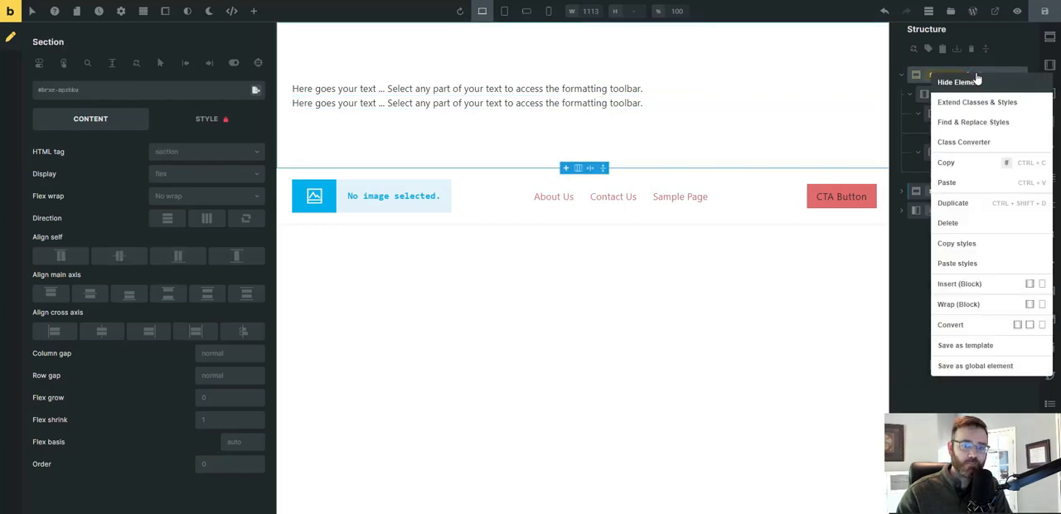
pyautogui.click(969, 144)
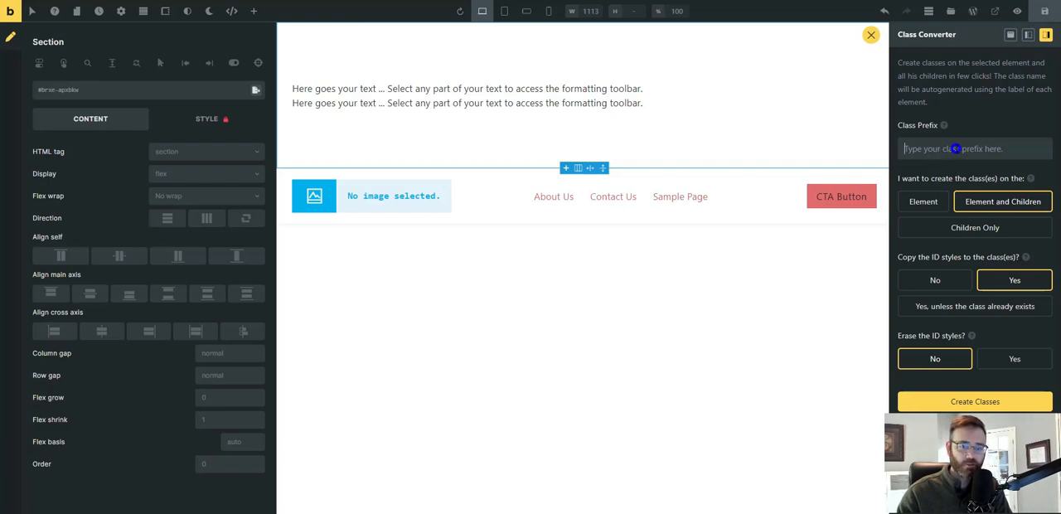
pyautogui.write('top')
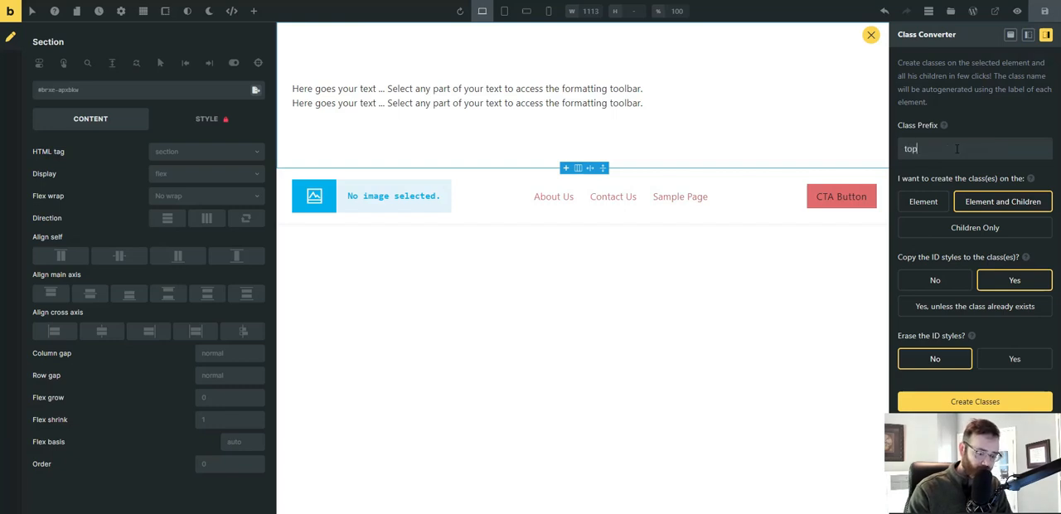
pyautogui.write('-bar')
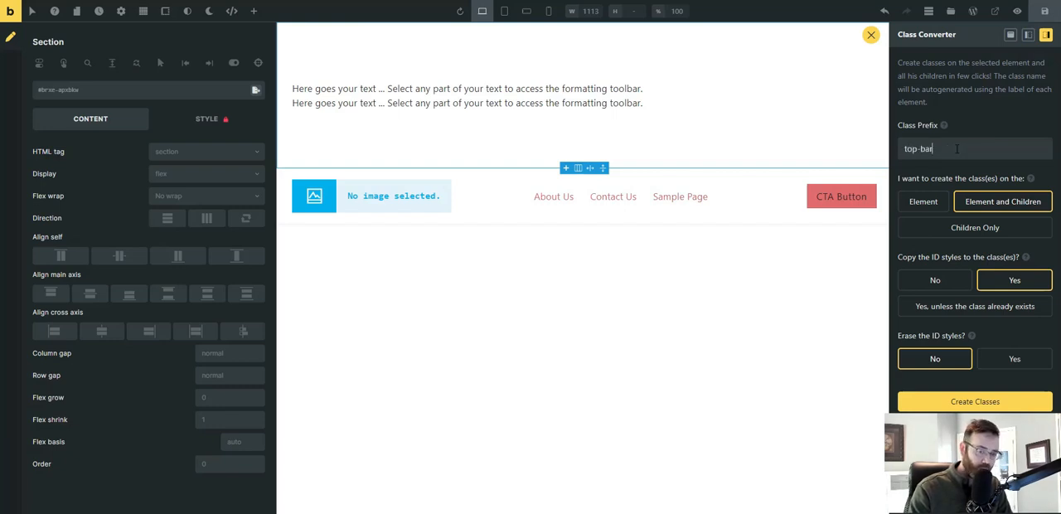
pyautogui.write('_')
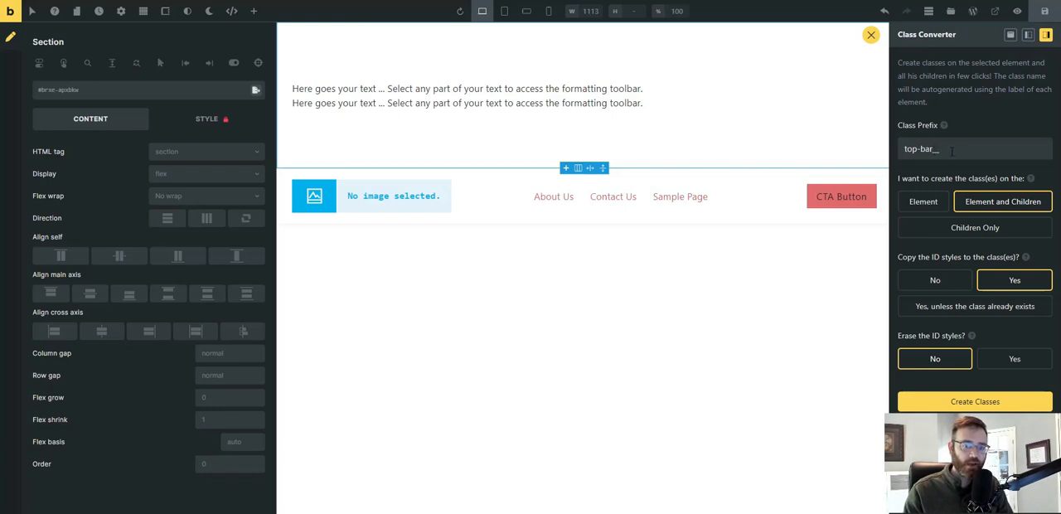
pyautogui.moveTo(951, 151); pyautogui.dragTo(902, 151)
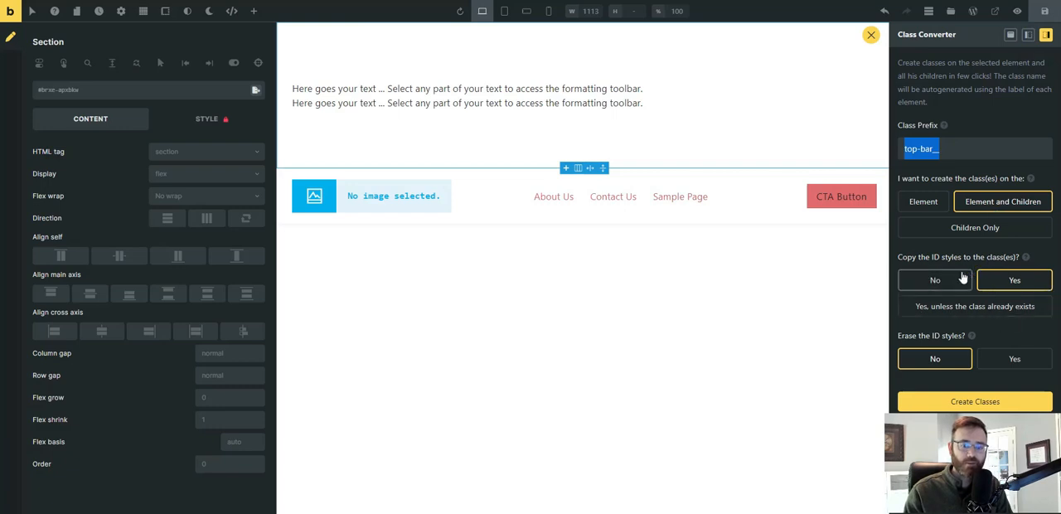
pyautogui.click(988, 283)
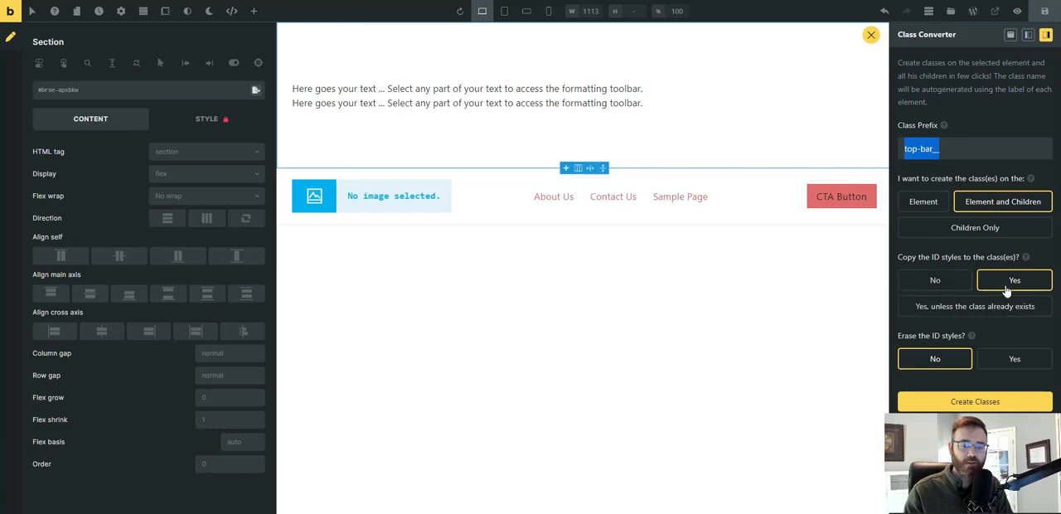
pyautogui.click(975, 402)
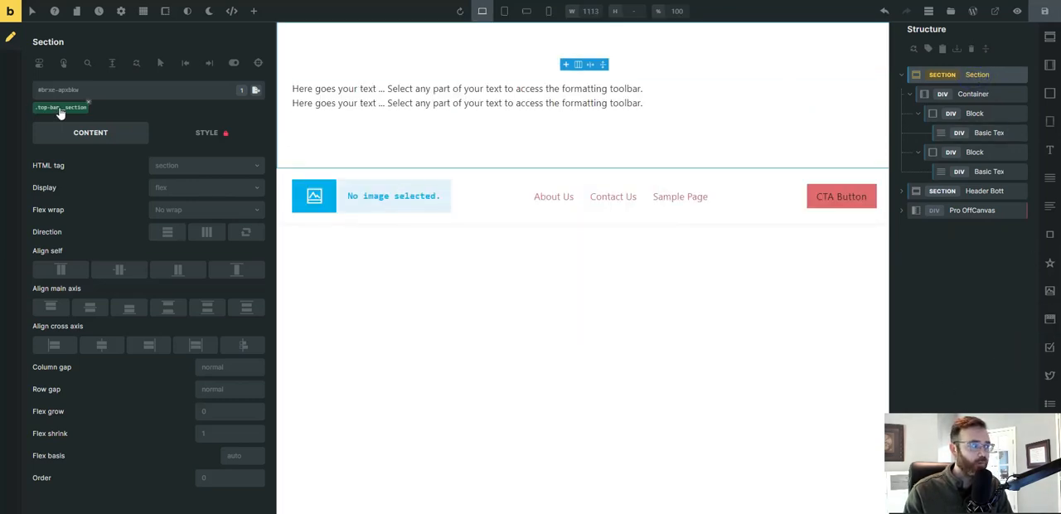
pyautogui.click(973, 94)
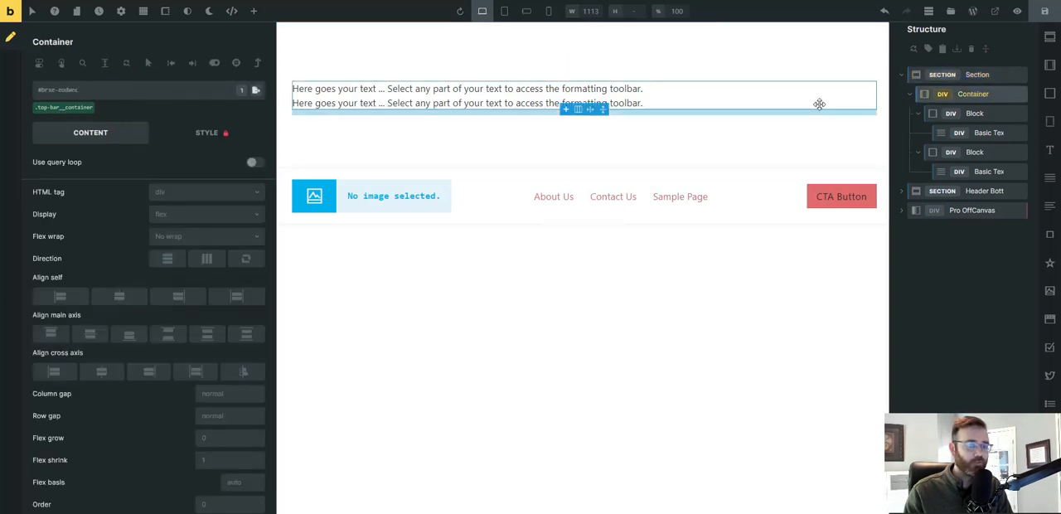
pyautogui.click(975, 115)
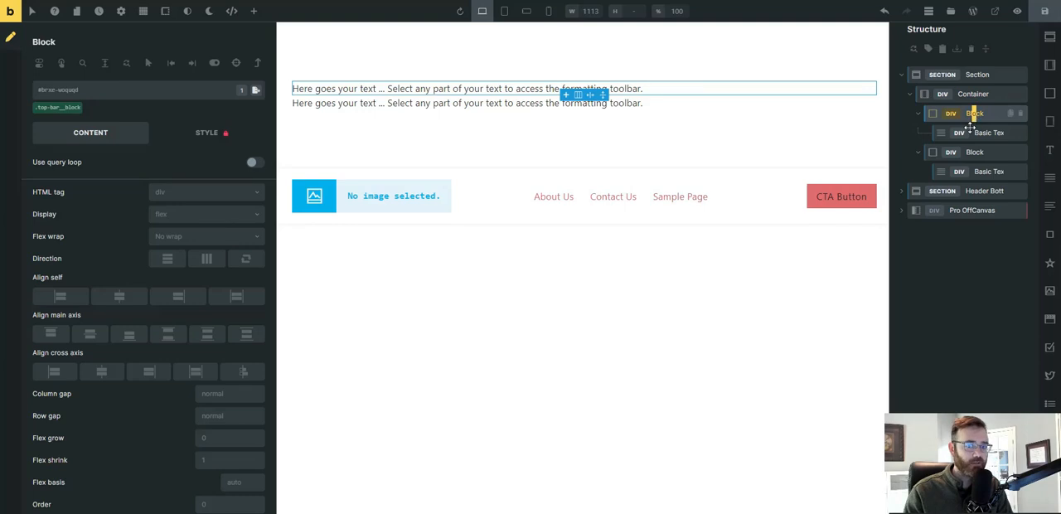
# Check the classes generated on the second block and the Basic Text elements of the top bar section.
pyautogui.click(975, 134)
pyautogui.click(975, 154)
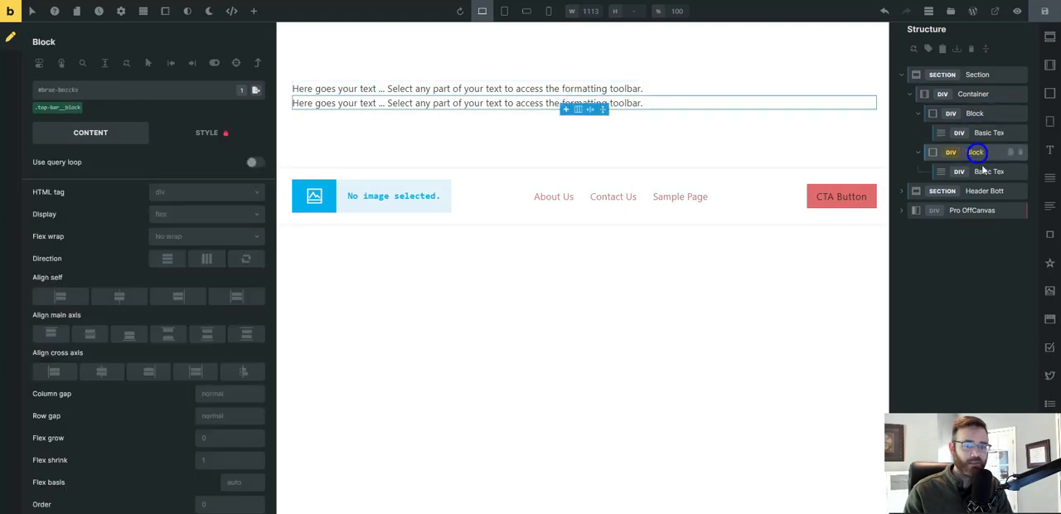
pyautogui.click(983, 170)
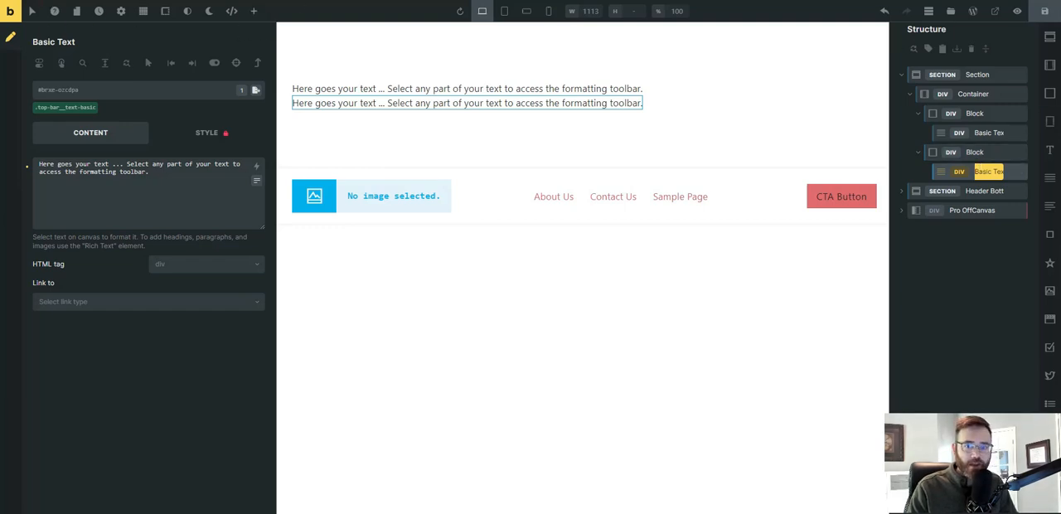
# Add a test section at the end of the header structure and insert a block inside it.
pyautogui.click(1048, 38)
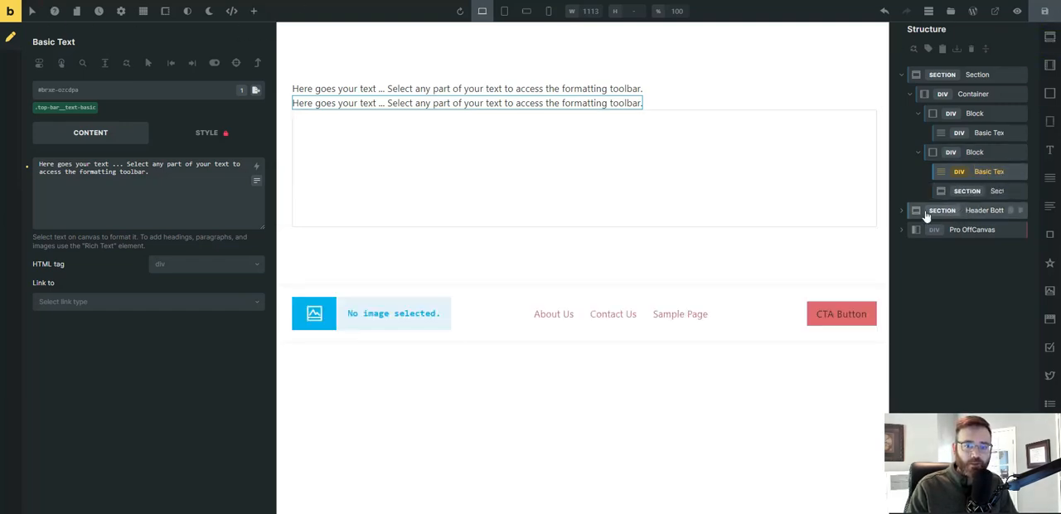
pyautogui.moveTo(943, 190); pyautogui.dragTo(924, 244)
pyautogui.click(939, 237)
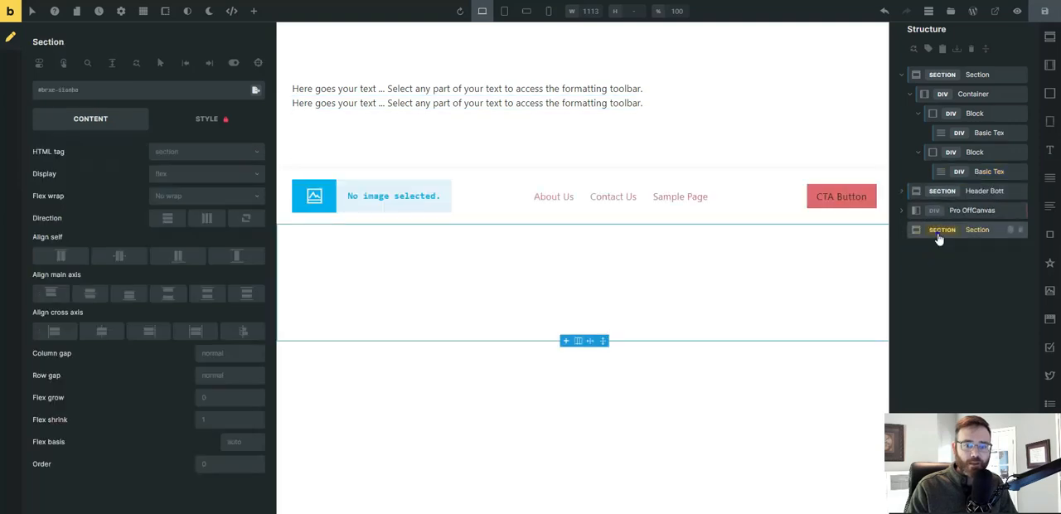
pyautogui.click(1050, 95)
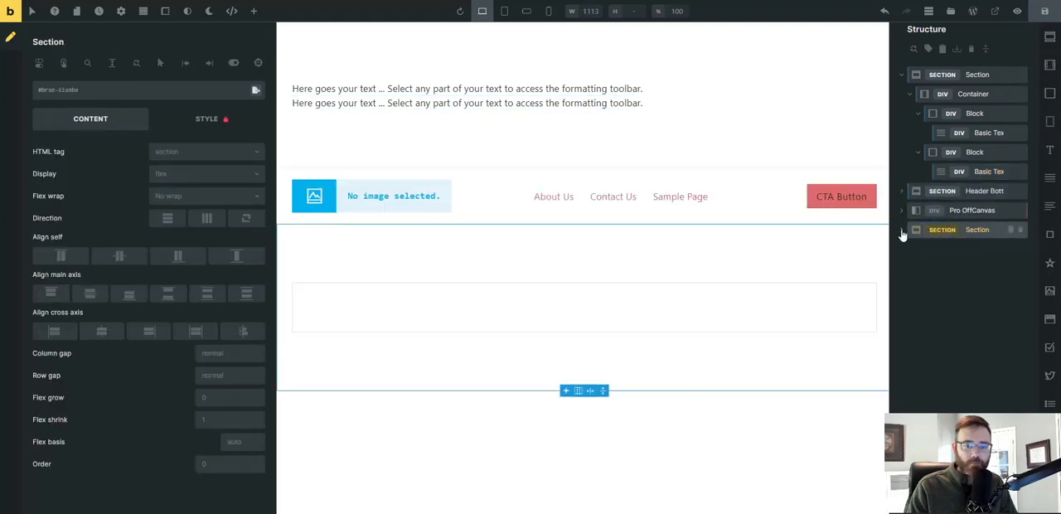
pyautogui.click(902, 231)
# Rename the block in the test section as fancy stuff and save the template.
pyautogui.click(967, 248)
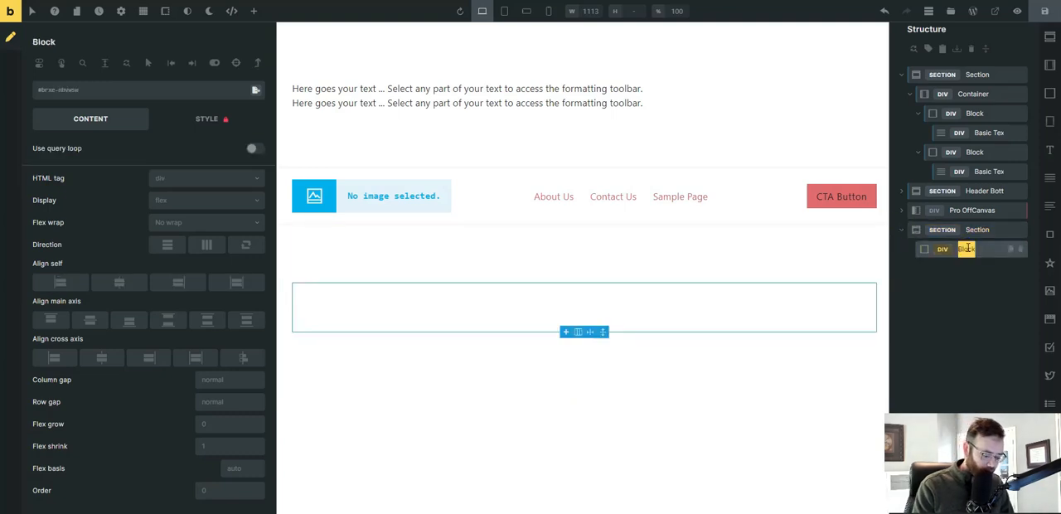
pyautogui.write('fancy')
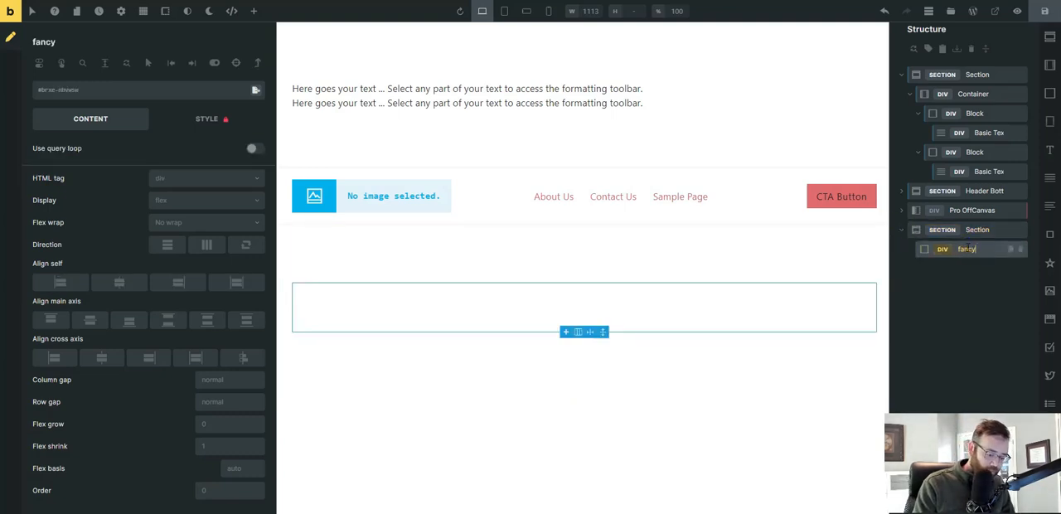
pyautogui.write(' stuff')
pyautogui.press('Return')
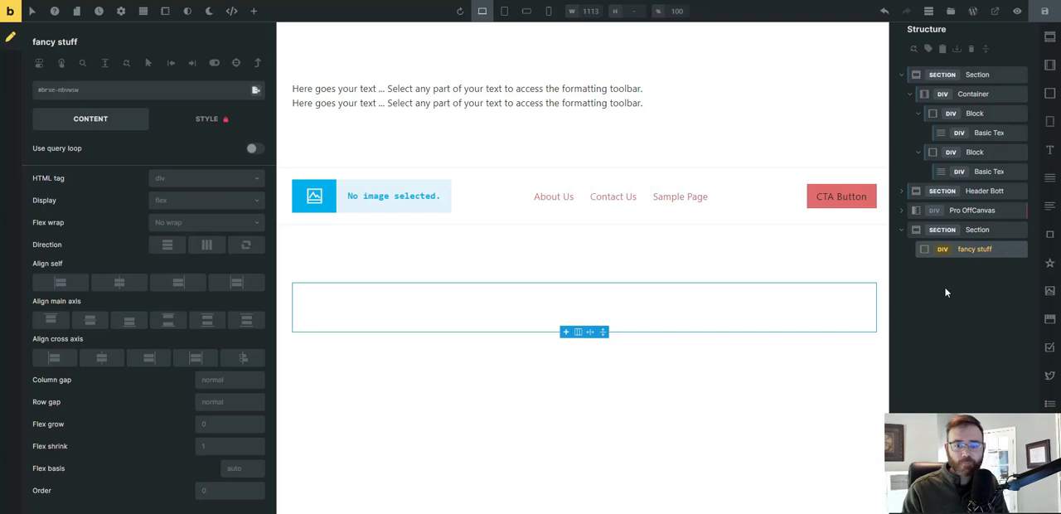
pyautogui.click(1043, 10)
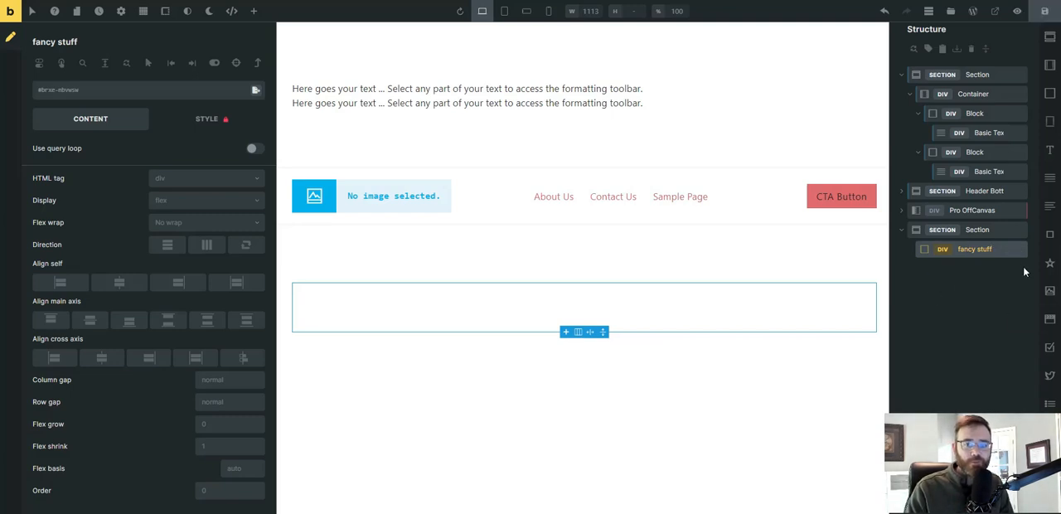
# Create classes prefixed test-class__ on the test section and its children, copying the ID styles, with the Class Converter.
pyautogui.click(972, 230)
pyautogui.rightClick(971, 230)
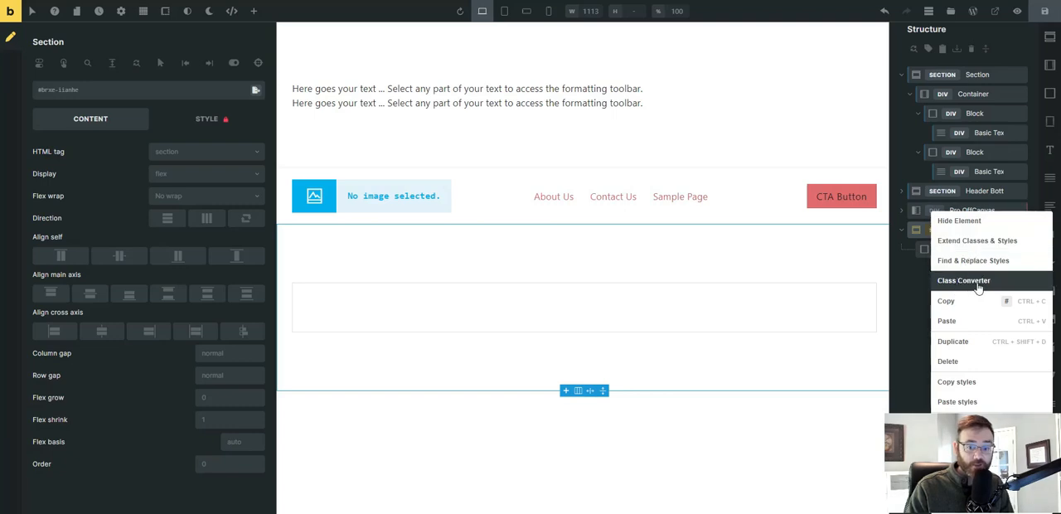
pyautogui.click(978, 284)
pyautogui.click(953, 148)
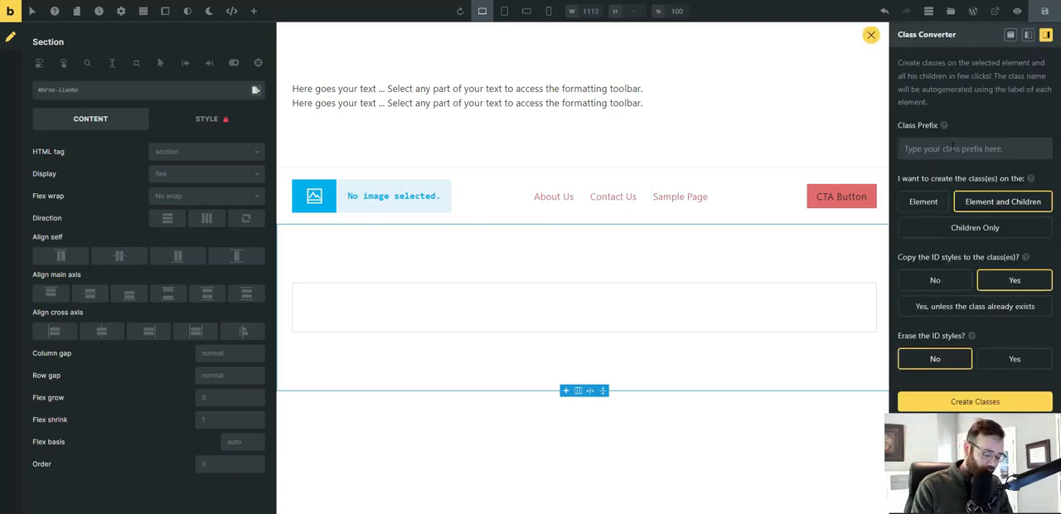
pyautogui.write('test-cla')
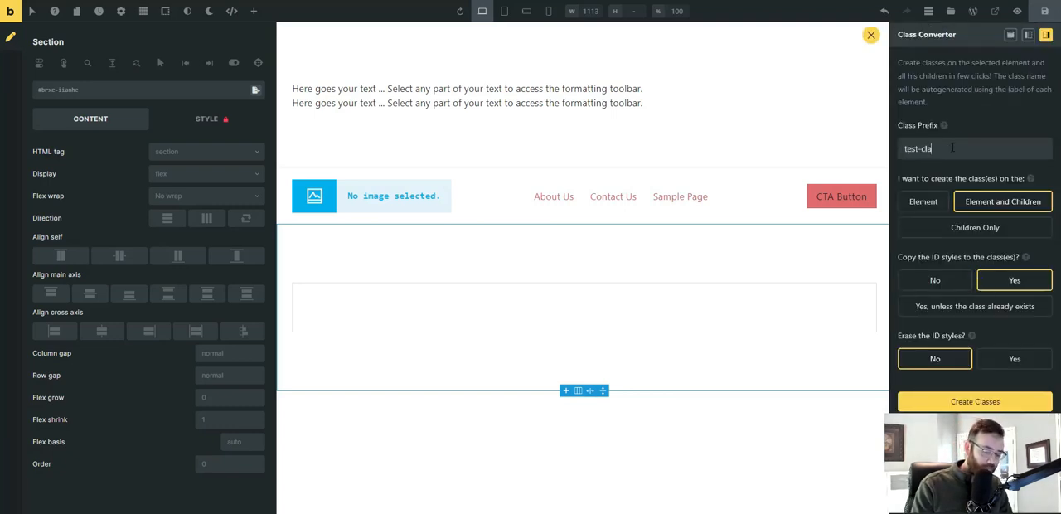
pyautogui.write('ss_')
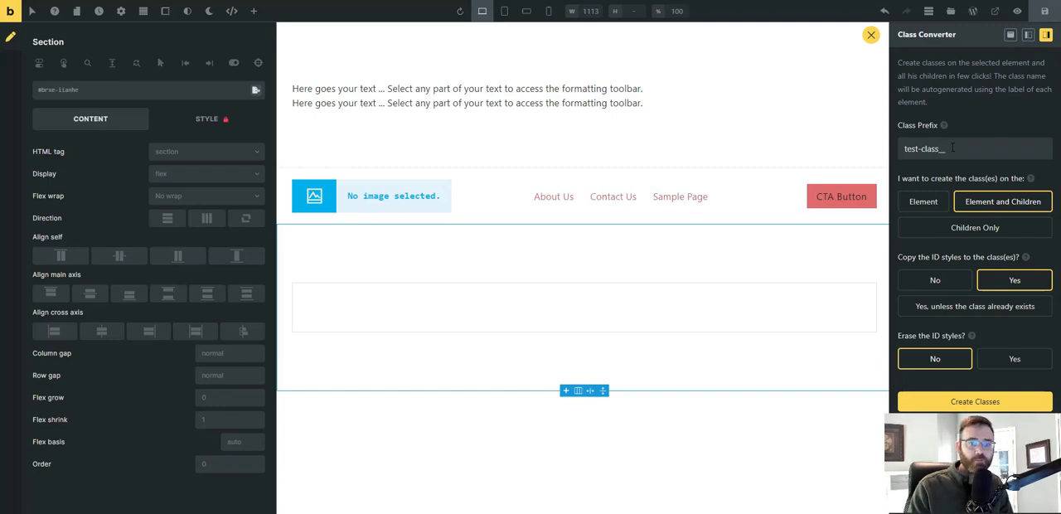
pyautogui.click(975, 402)
# Check the generated classes on the fancy stuff block and its parent section, and delete that test section.
pyautogui.click(967, 248)
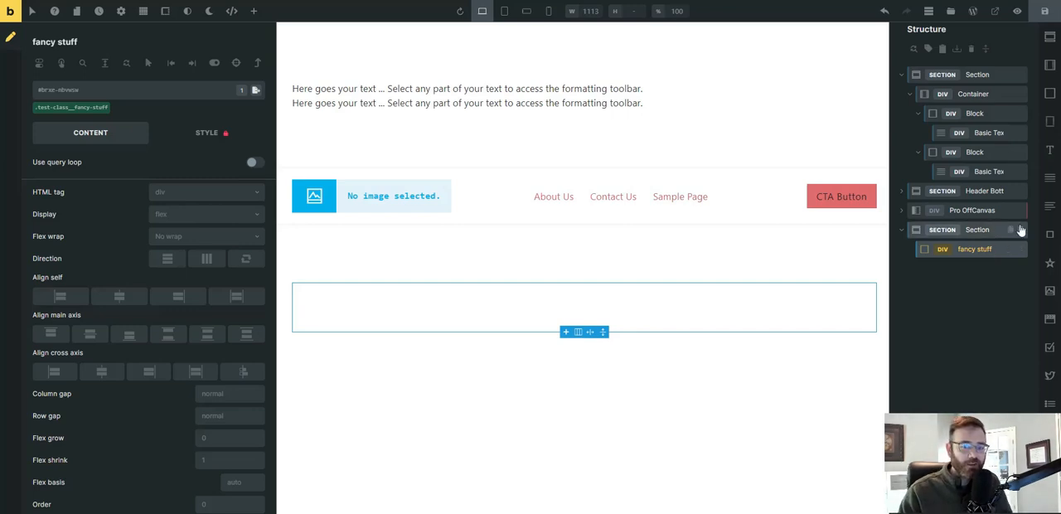
pyautogui.click(984, 231)
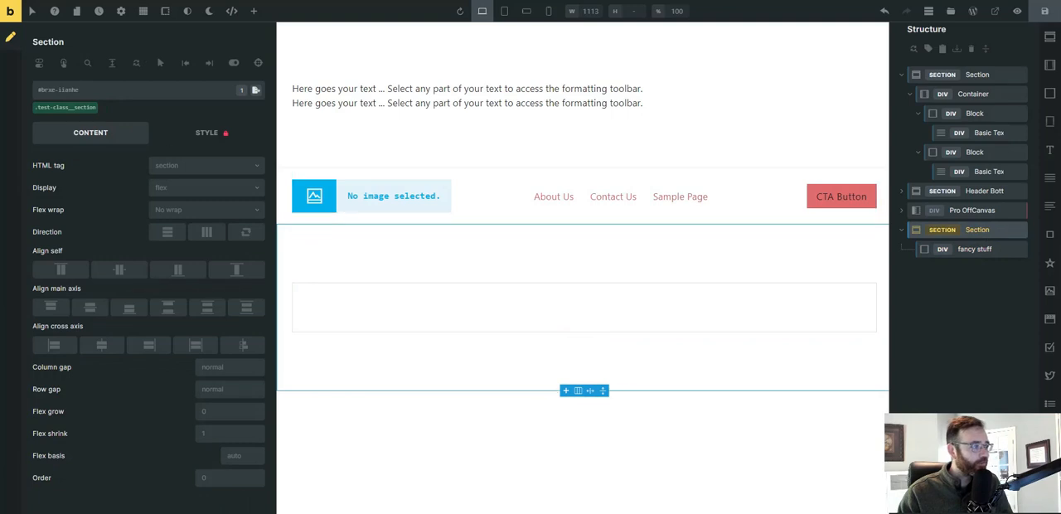
pyautogui.click(976, 249)
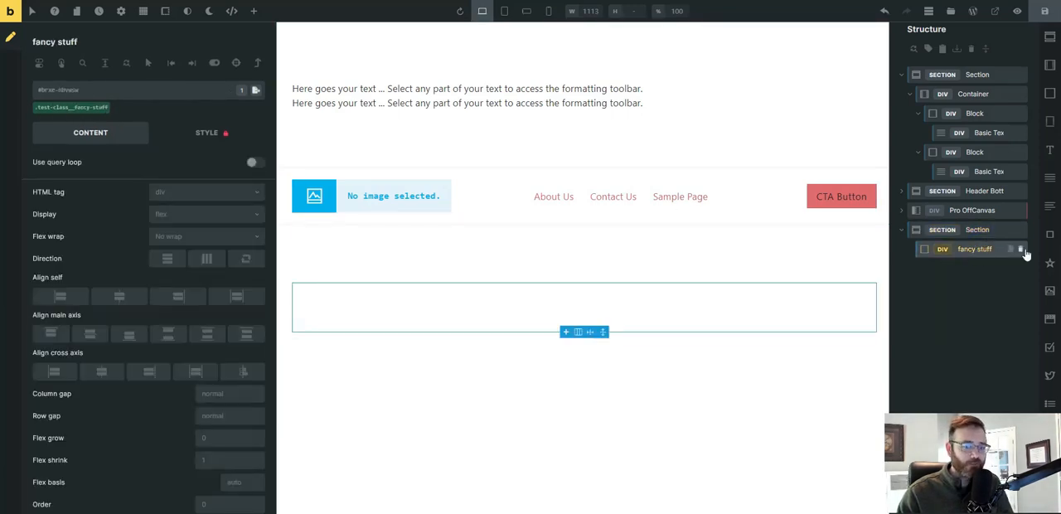
pyautogui.click(71, 112)
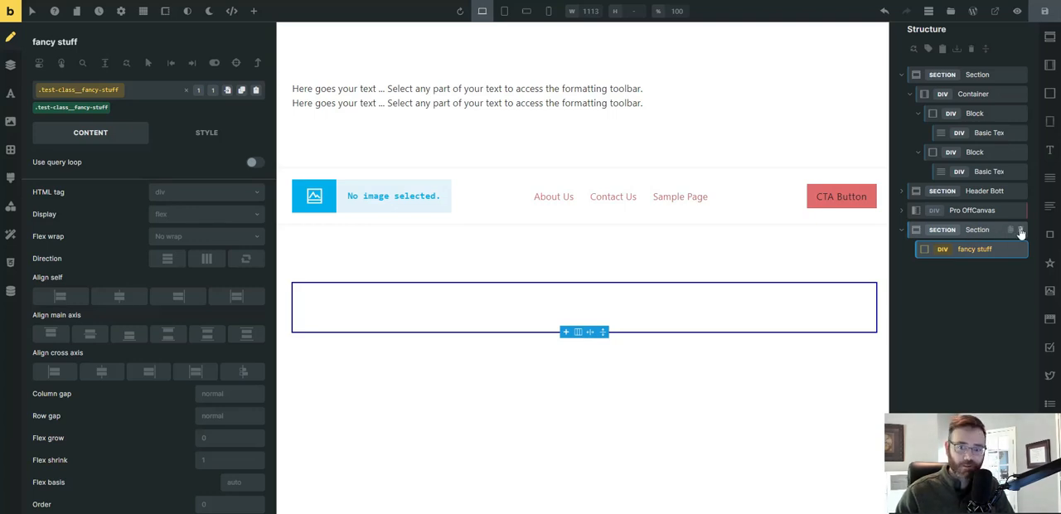
pyautogui.click(1020, 230)
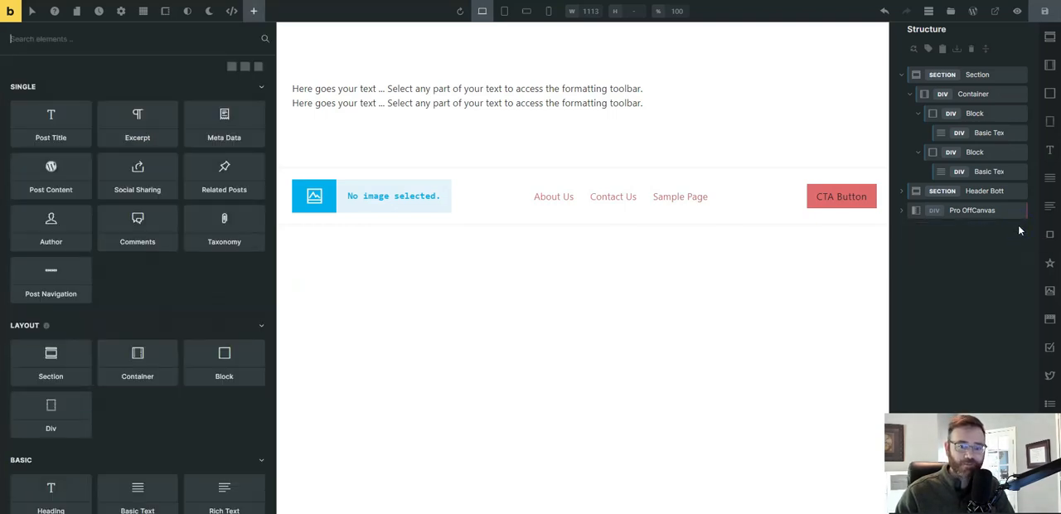
# Set the top and bottom padding of the .top-bar__section class to var(--space-xs).
pyautogui.click(979, 79)
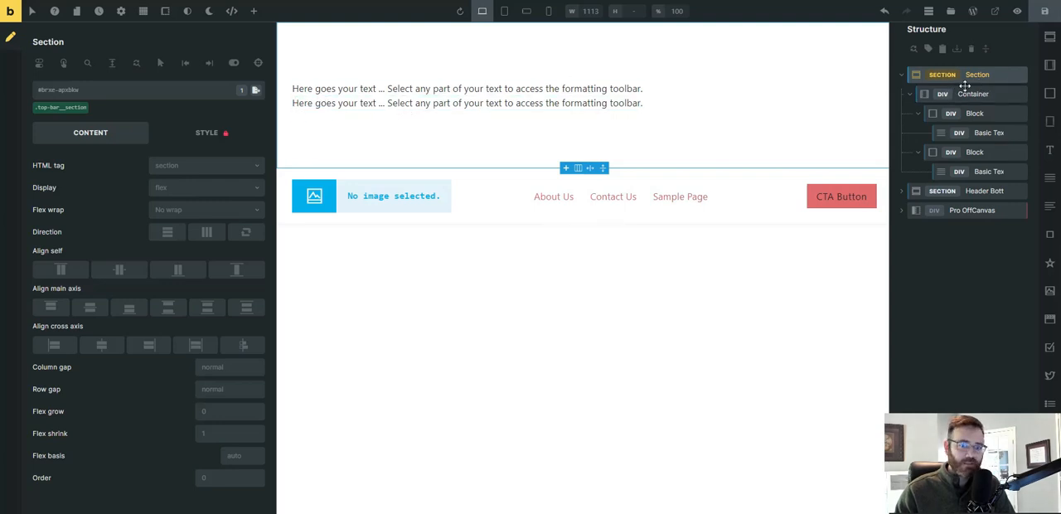
pyautogui.click(71, 109)
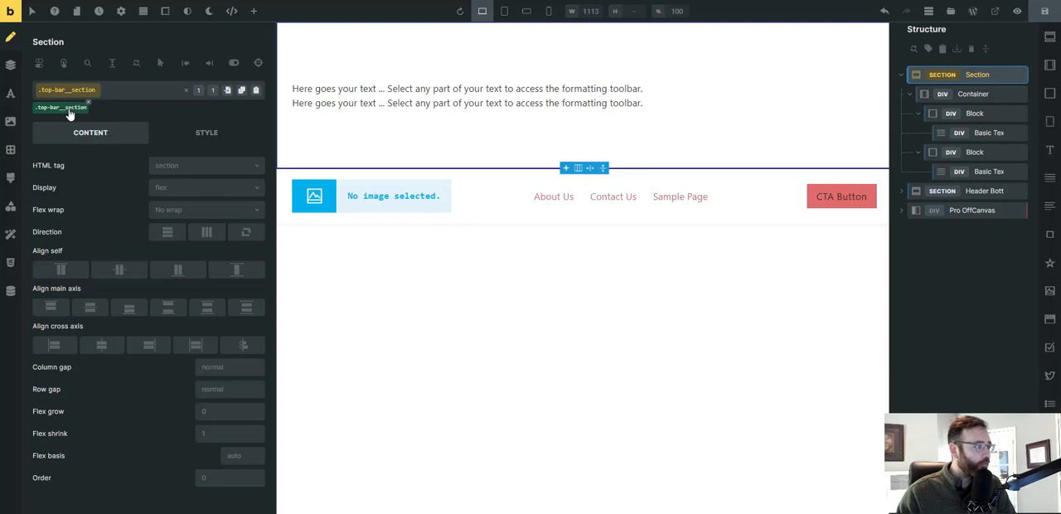
pyautogui.click(9, 67)
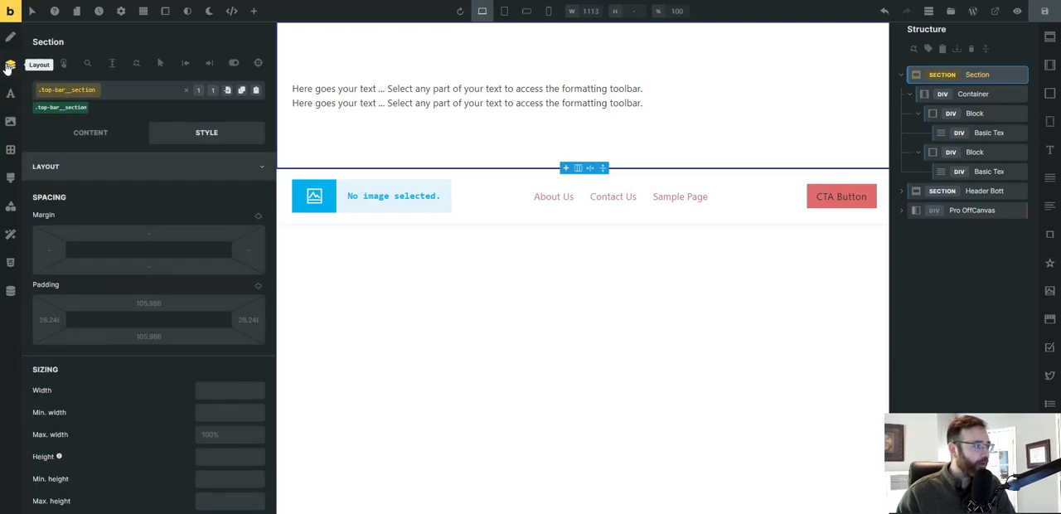
pyautogui.rightClick(146, 302)
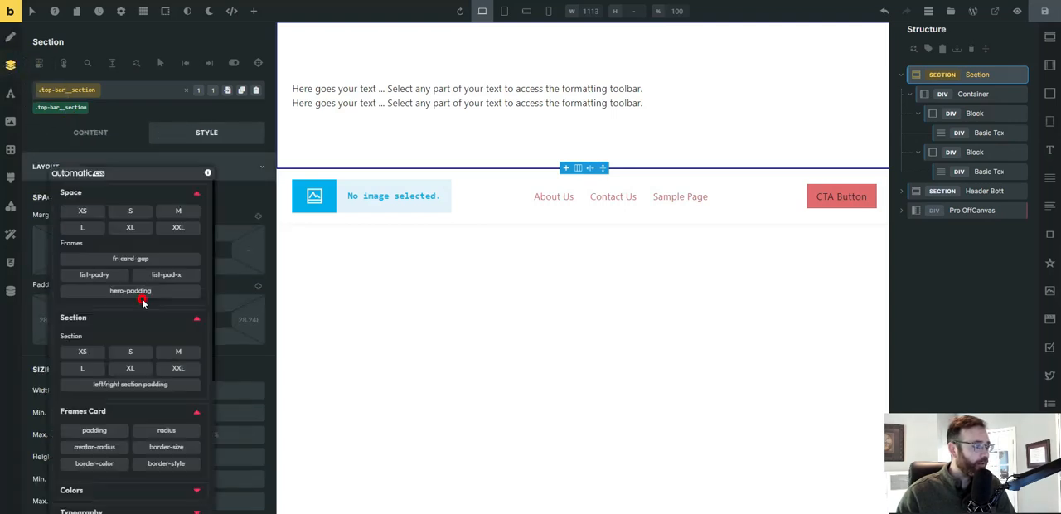
pyautogui.click(87, 213)
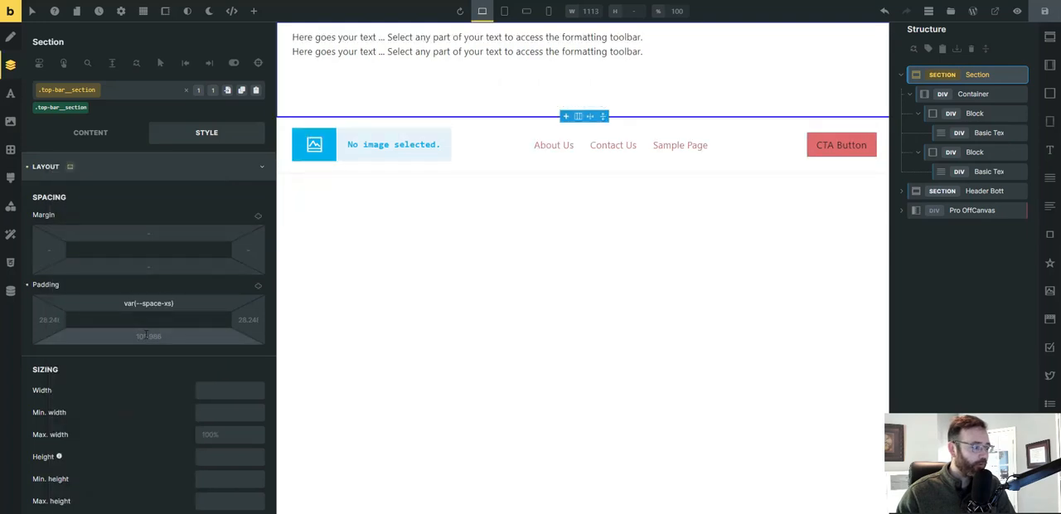
pyautogui.rightClick(125, 307)
pyautogui.click(82, 213)
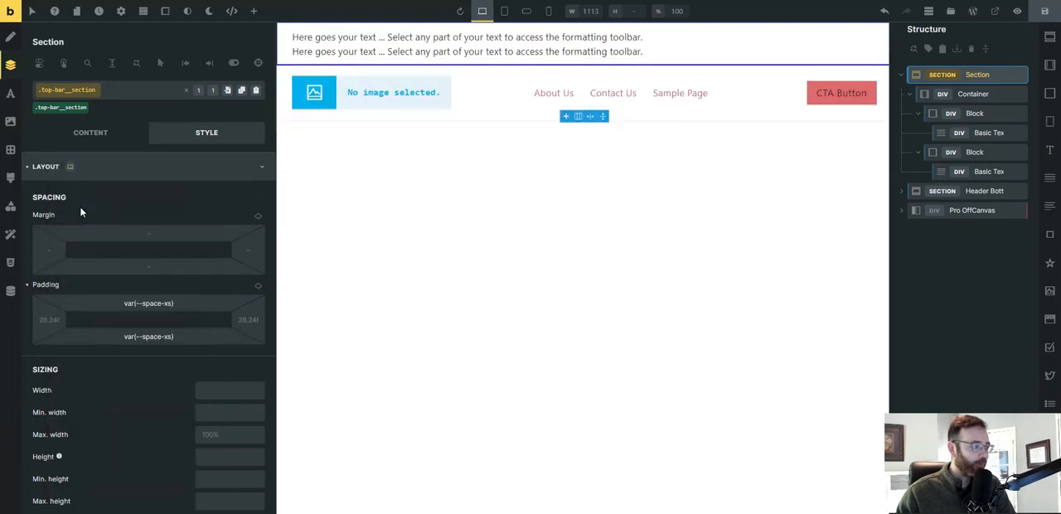
# Set the background color of the .top-bar__section class to base-ultra-dark and save the template.
pyautogui.click(10, 121)
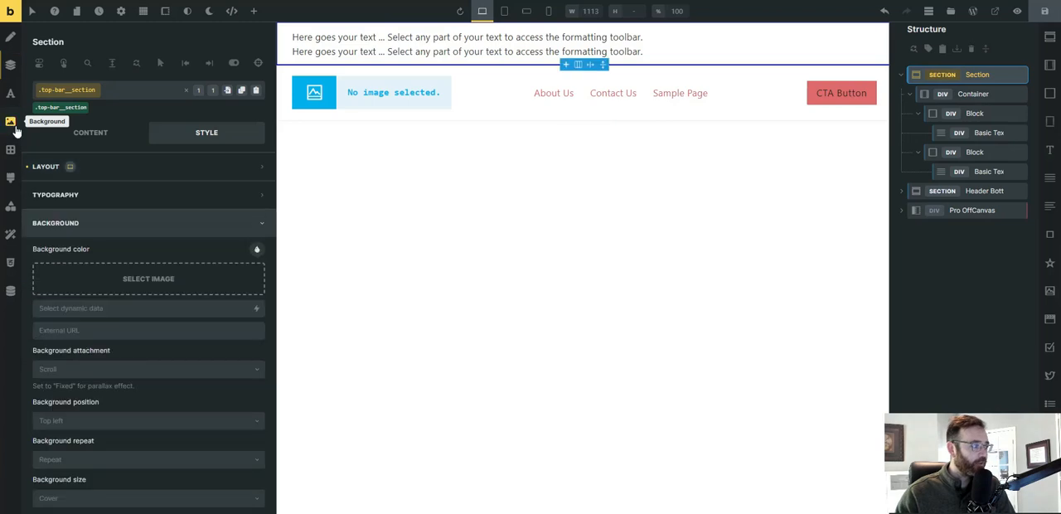
pyautogui.click(258, 252)
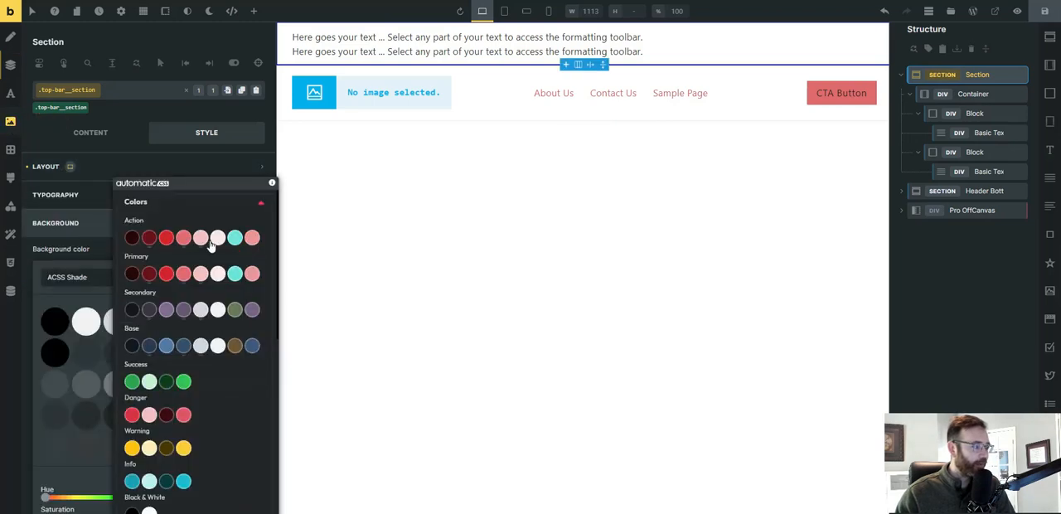
pyautogui.scroll(-2, 133, 294)
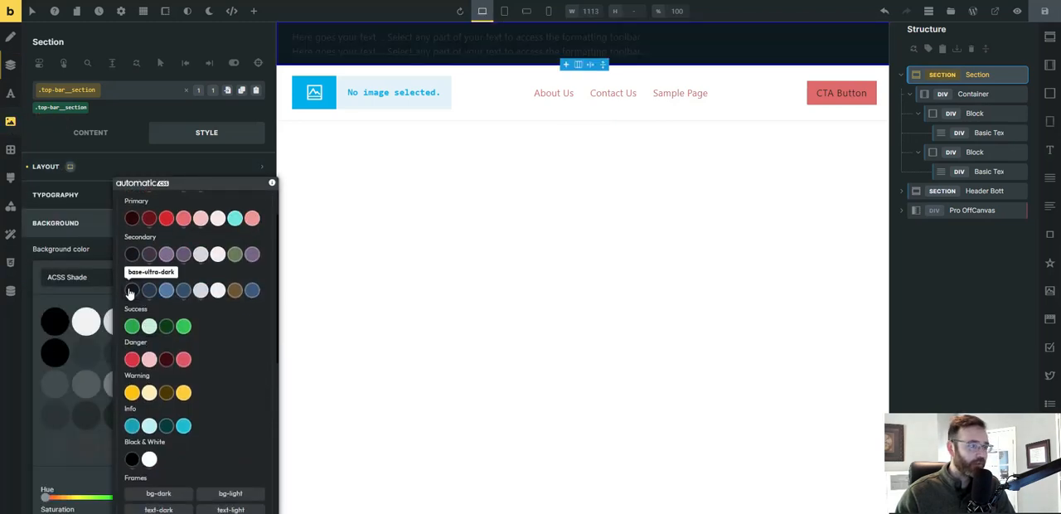
pyautogui.click(130, 291)
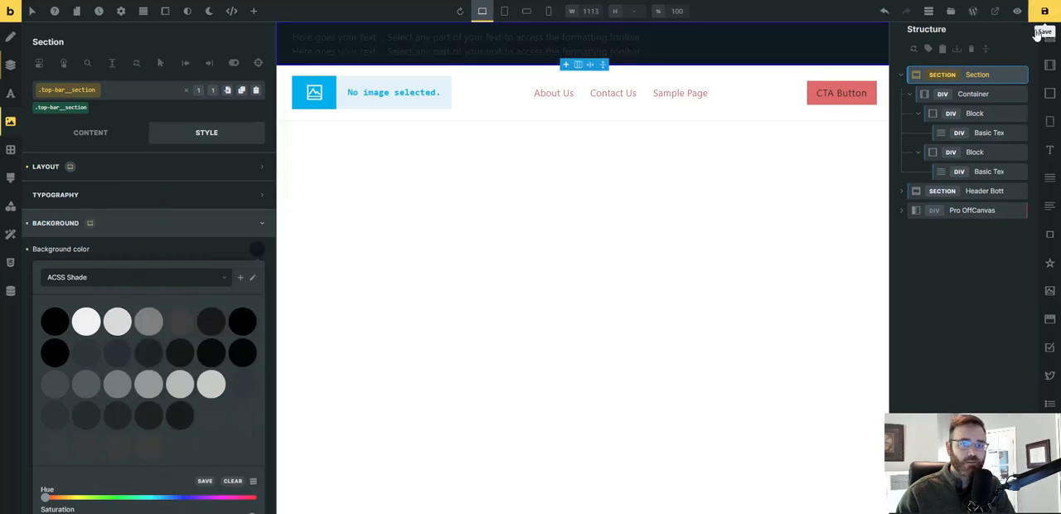
pyautogui.click(1045, 13)
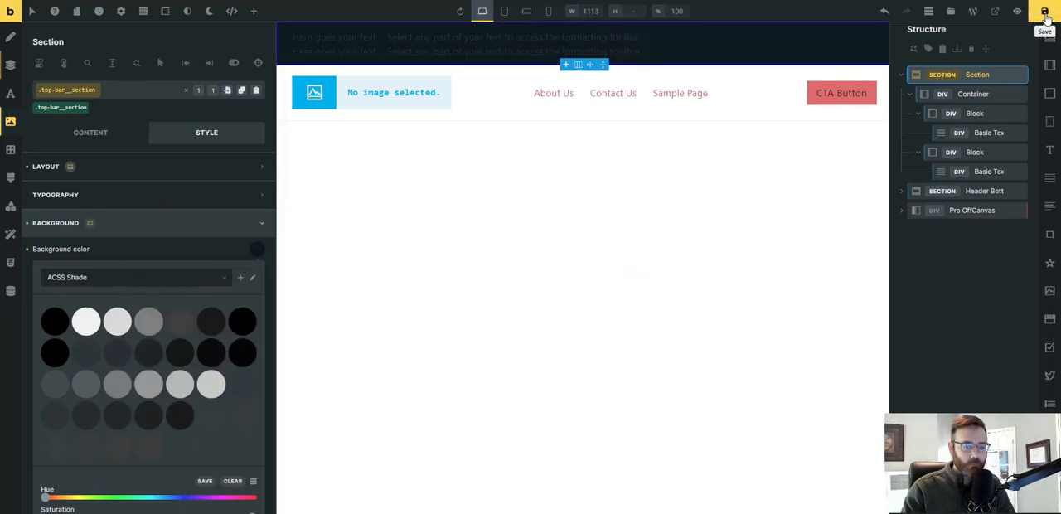
# Set the .top-bar__container class to grid display with grid template columns var(--grid-auto-2).
pyautogui.click(972, 95)
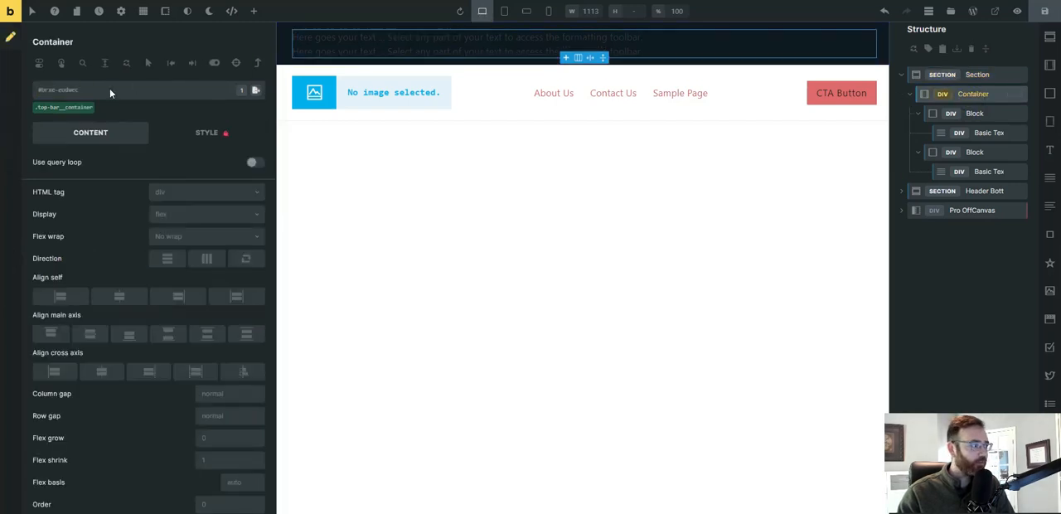
pyautogui.click(67, 109)
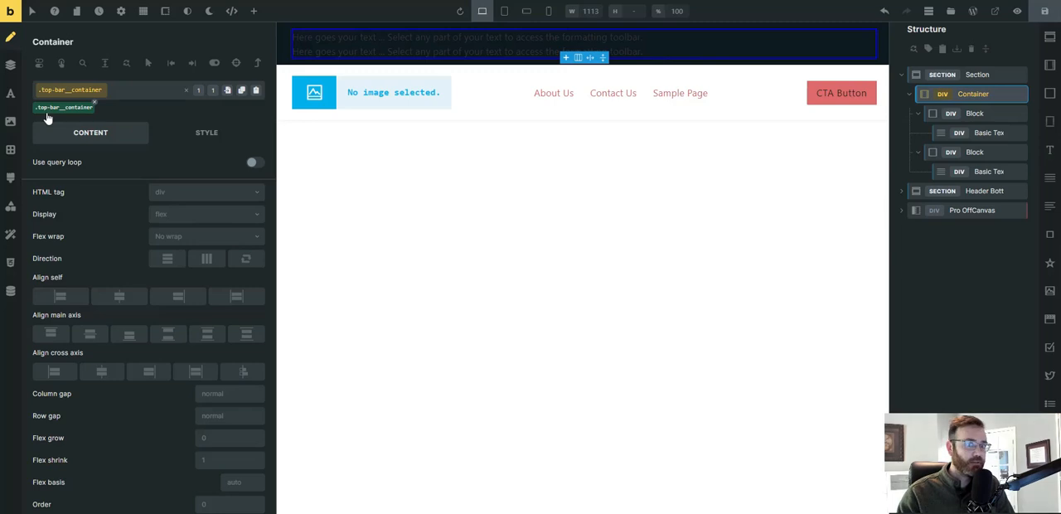
pyautogui.click(202, 216)
pyautogui.click(185, 254)
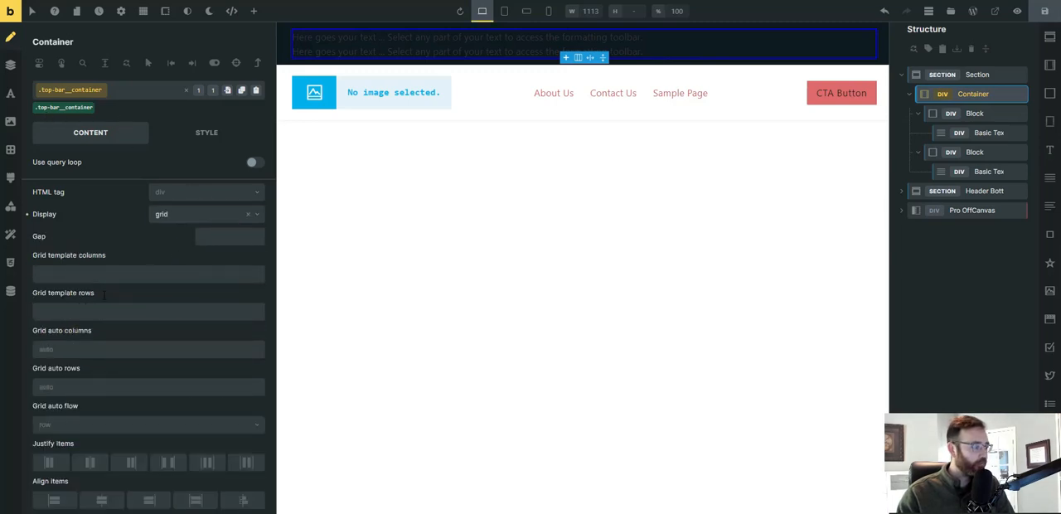
pyautogui.rightClick(87, 275)
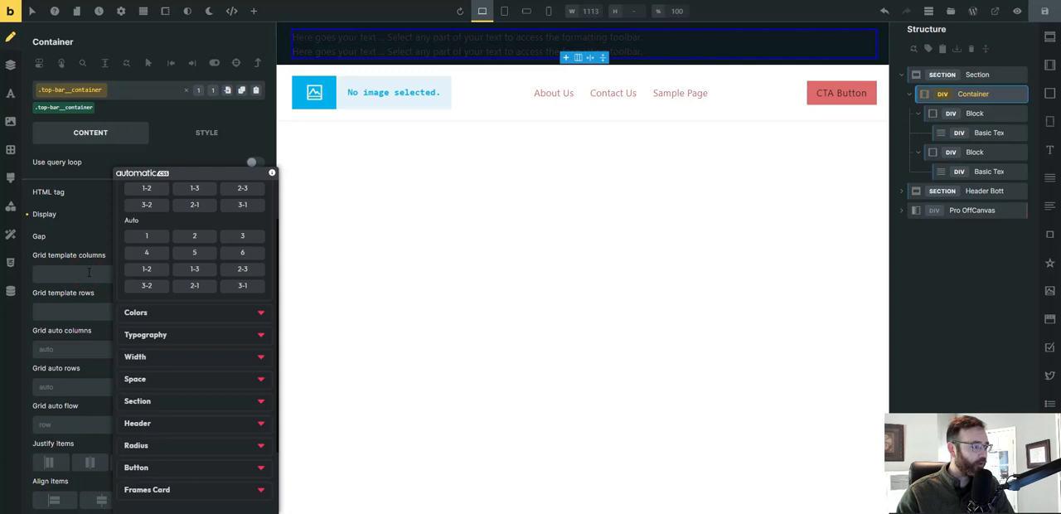
pyautogui.click(200, 237)
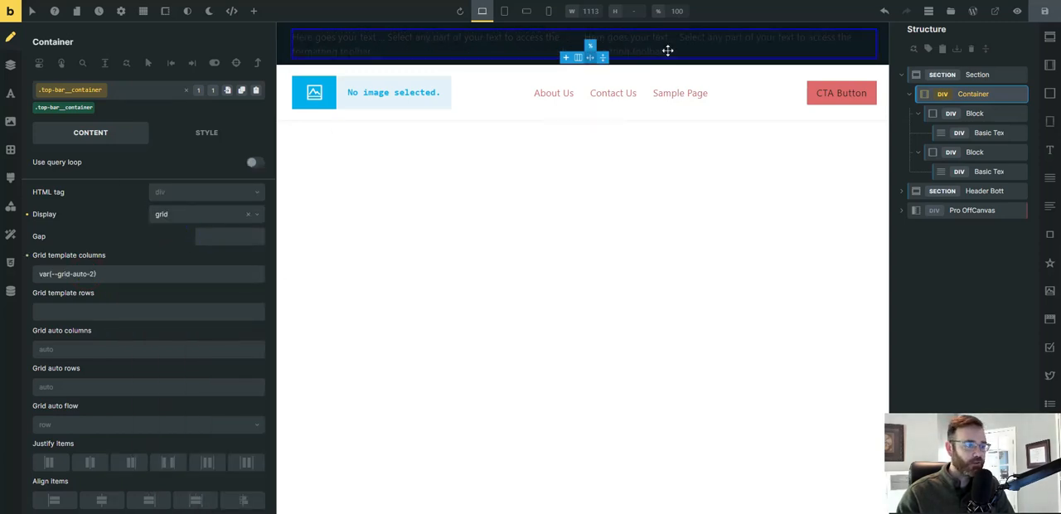
# Change the grid template columns of the .top-bar__container class to var(--grid-2).
pyautogui.rightClick(103, 274)
pyautogui.scroll(2, 246, 229)
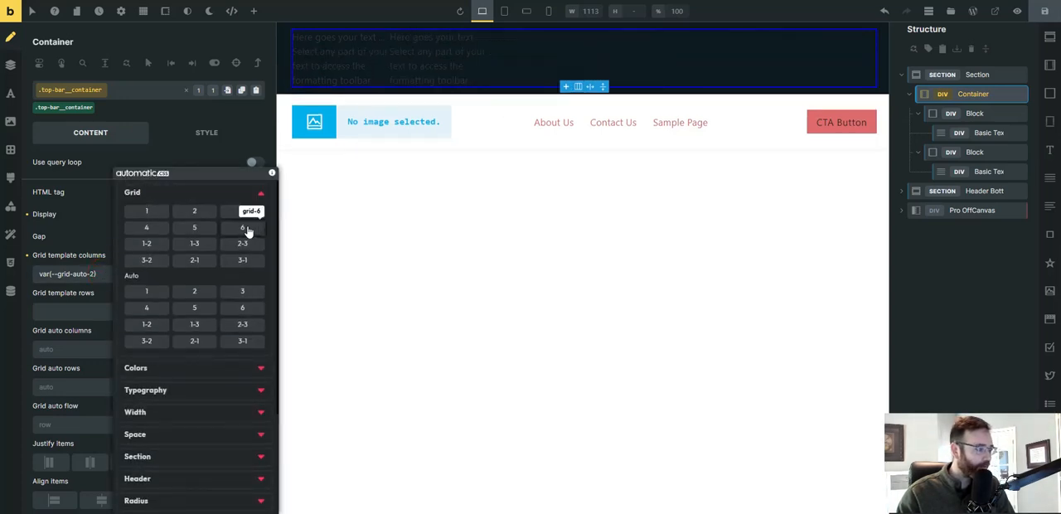
pyautogui.click(195, 211)
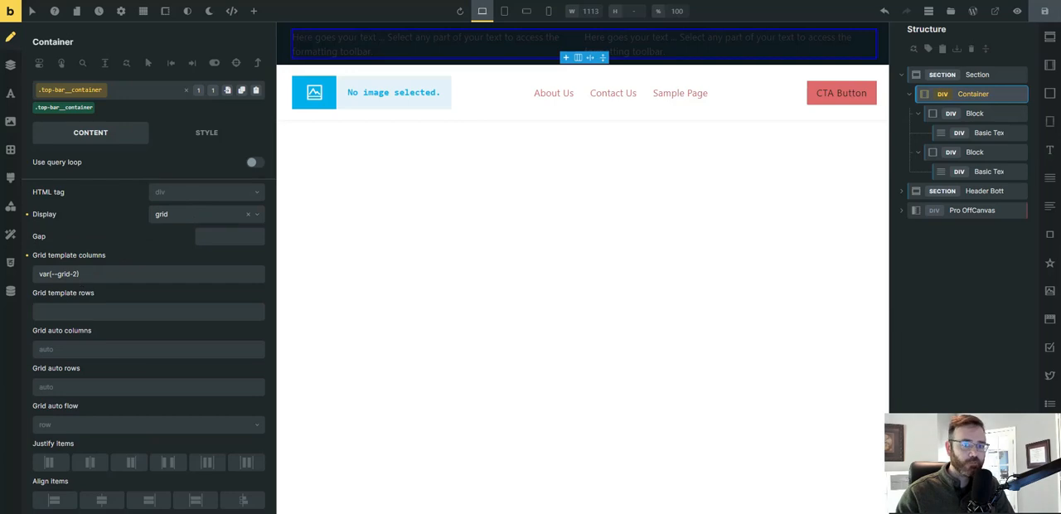
# Set the text color of the .top-bar__text-basic class to white and save the template.
pyautogui.click(985, 133)
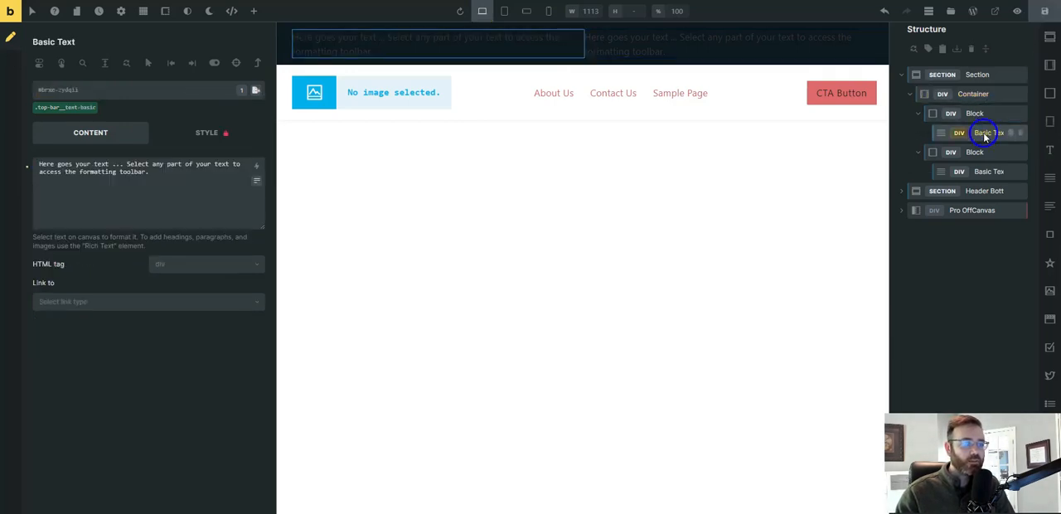
pyautogui.click(68, 111)
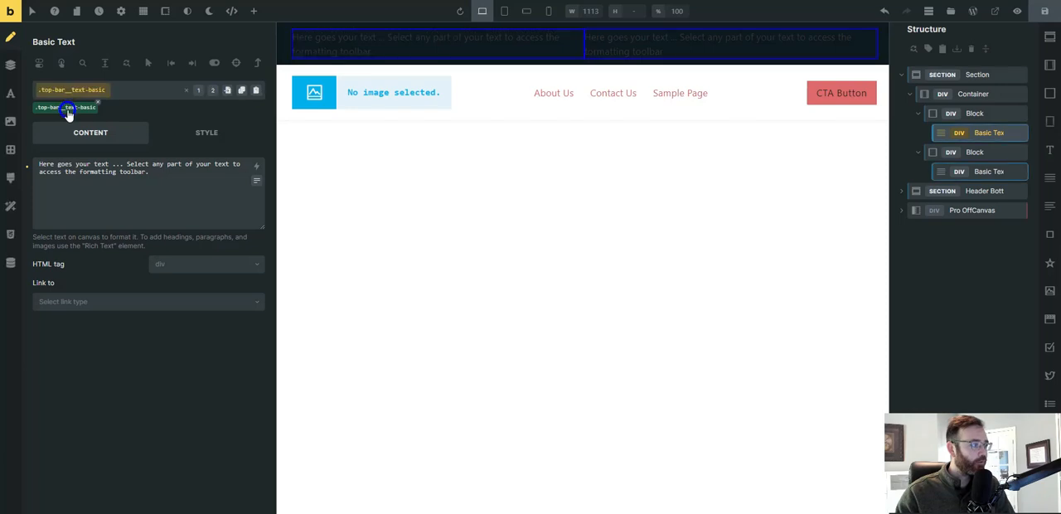
pyautogui.click(10, 93)
pyautogui.click(257, 221)
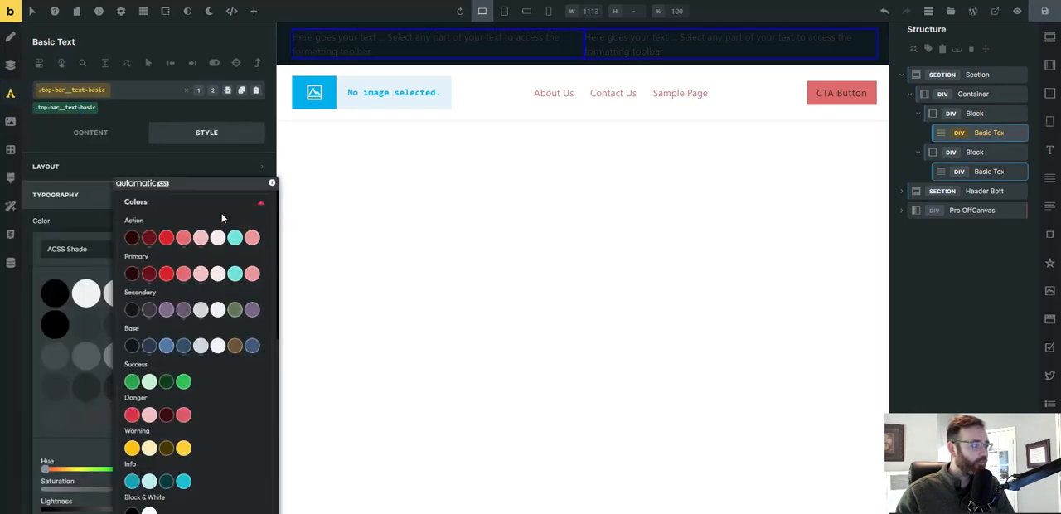
pyautogui.scroll(-1, 137, 415)
pyautogui.click(149, 466)
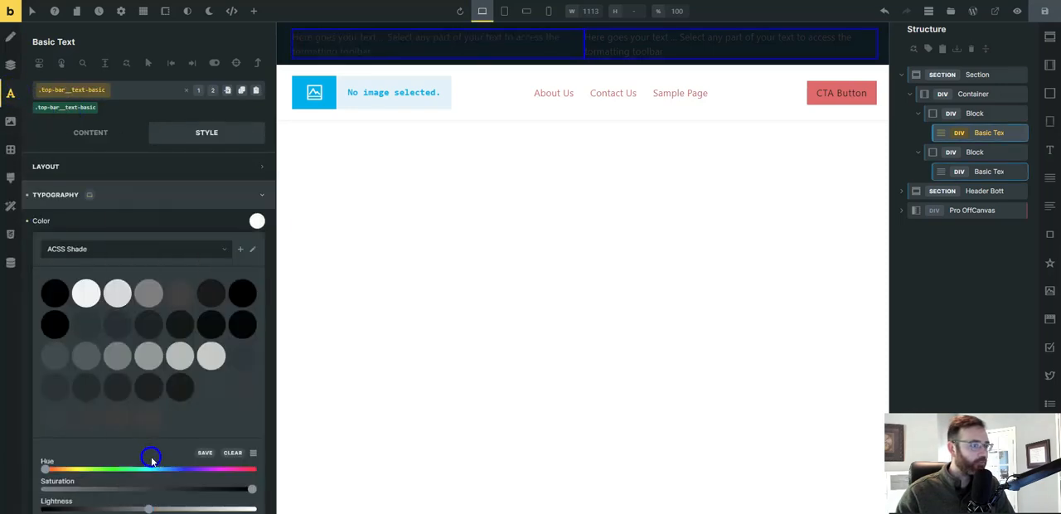
pyautogui.click(1047, 11)
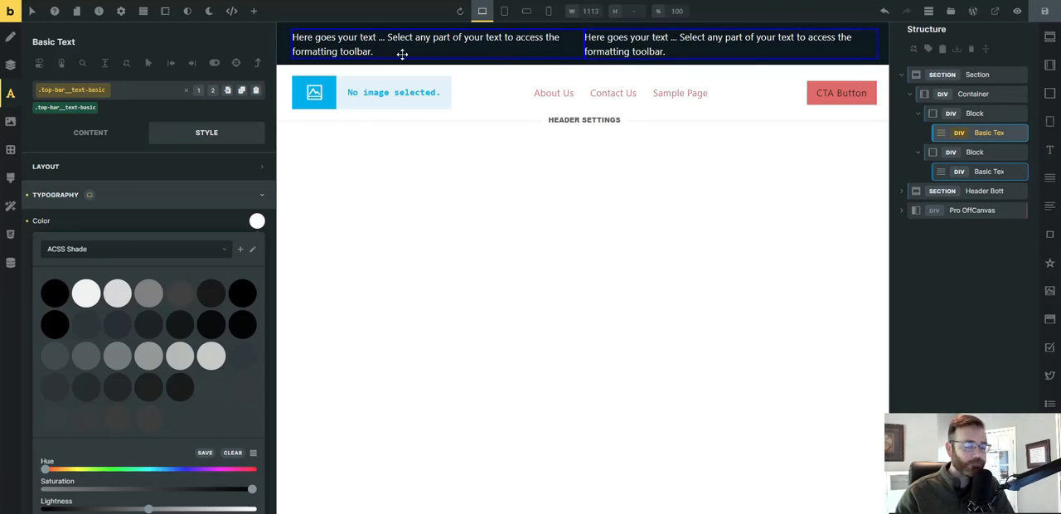
# Review the top bar section's padding and background, the container's grid settings and the first block's settings.
pyautogui.click(981, 75)
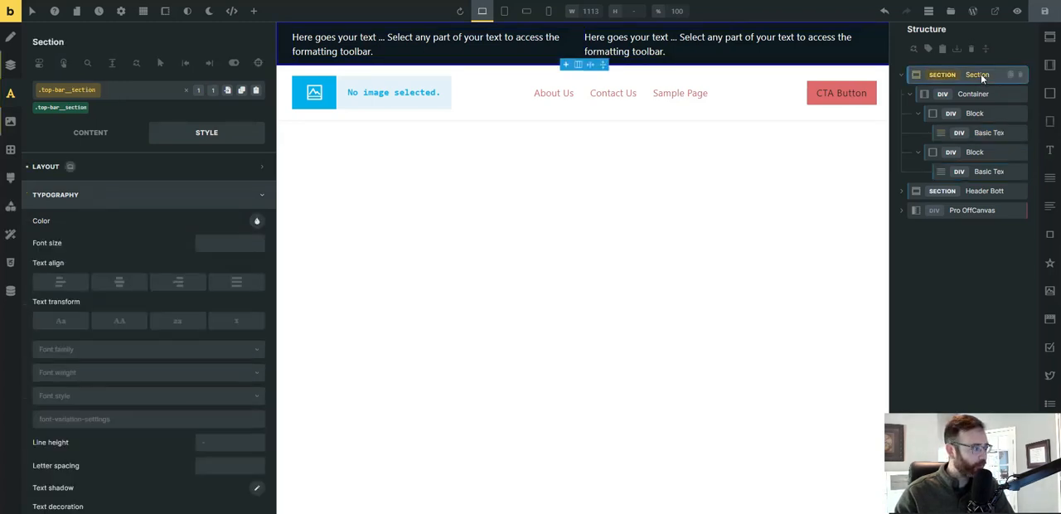
pyautogui.click(11, 65)
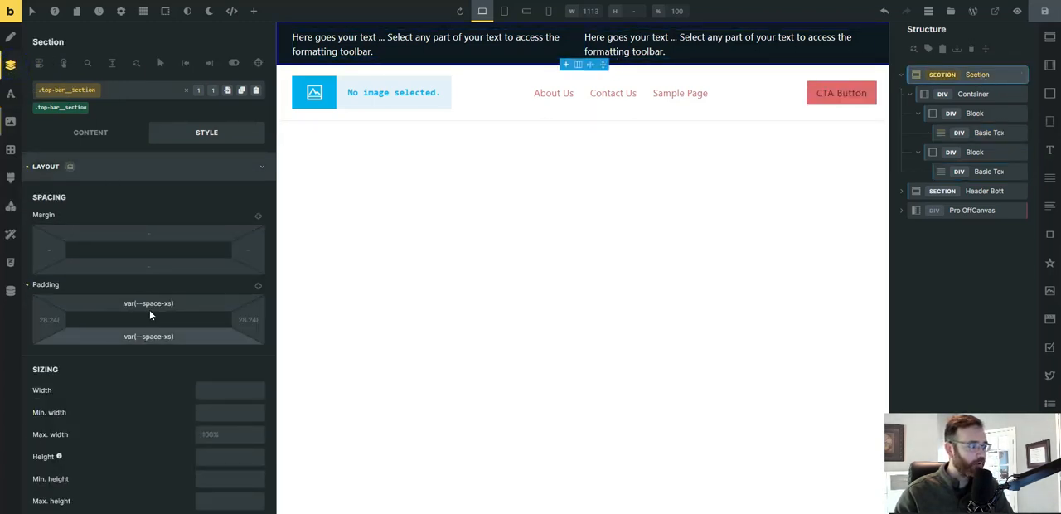
pyautogui.click(16, 128)
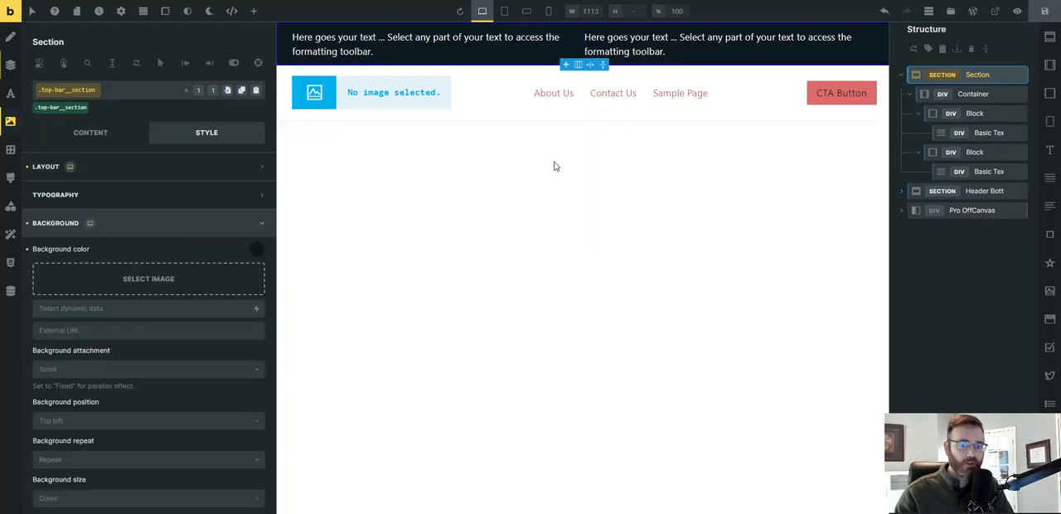
pyautogui.click(970, 97)
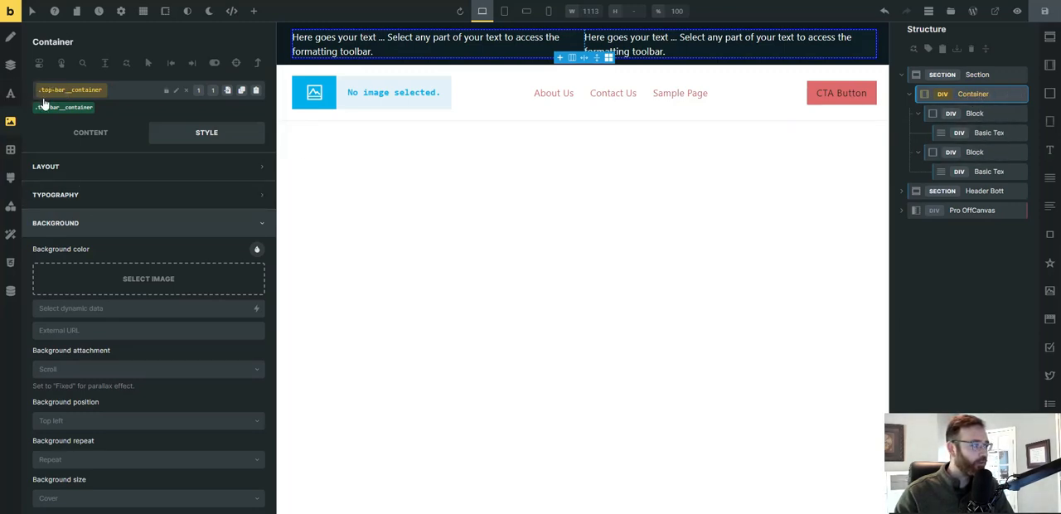
pyautogui.click(70, 135)
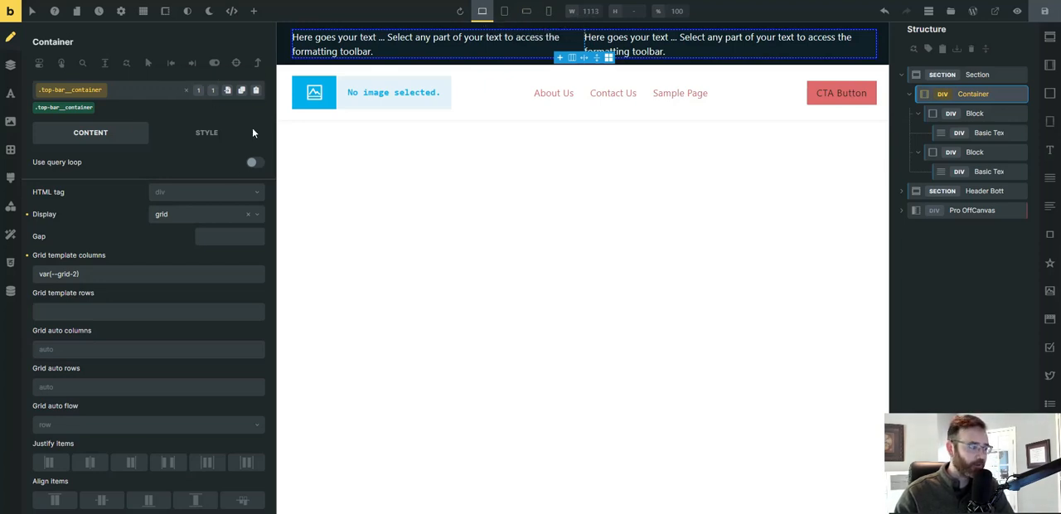
pyautogui.click(979, 114)
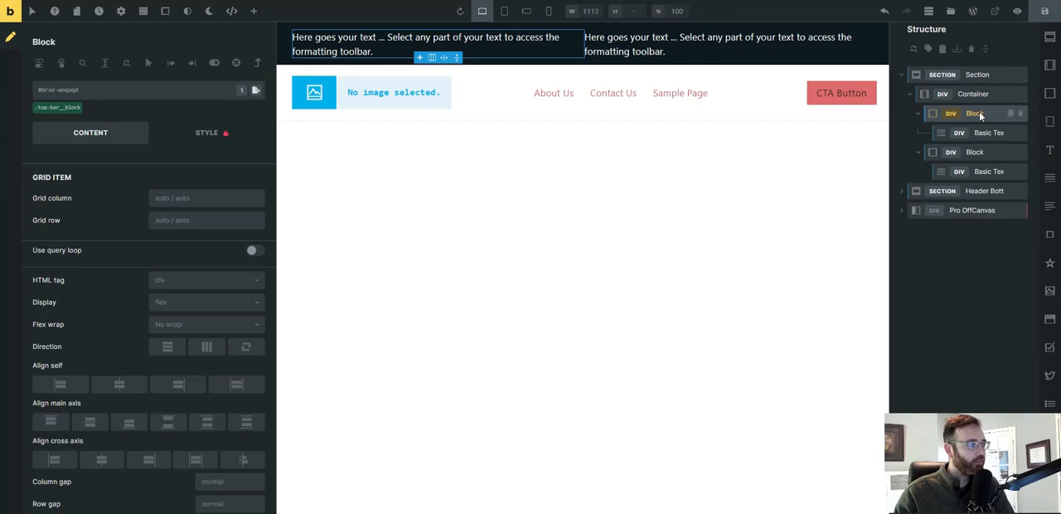
# Replace the placeholder in the first block's basic text with "The Pool Side Grill Is".
pyautogui.click(972, 134)
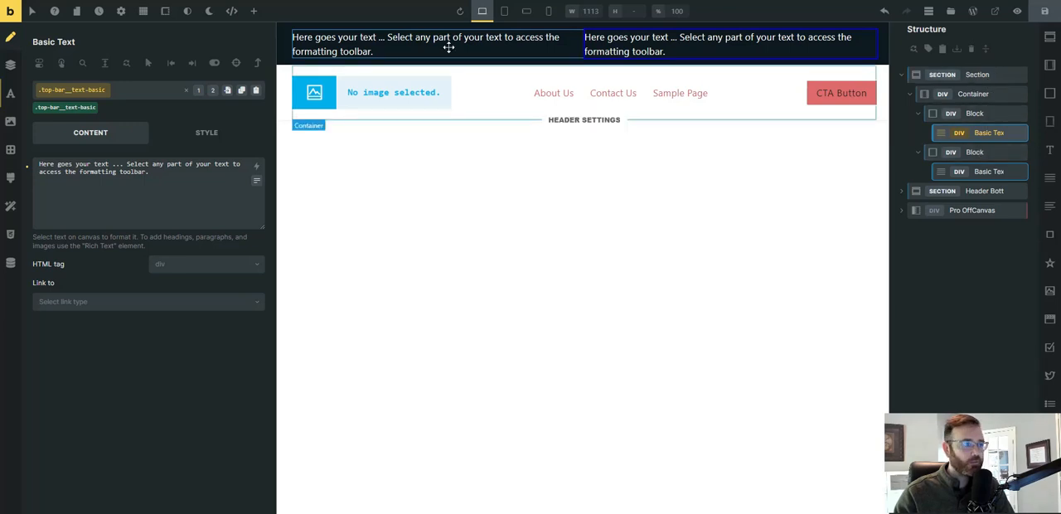
pyautogui.moveTo(197, 171); pyautogui.dragTo(26, 165)
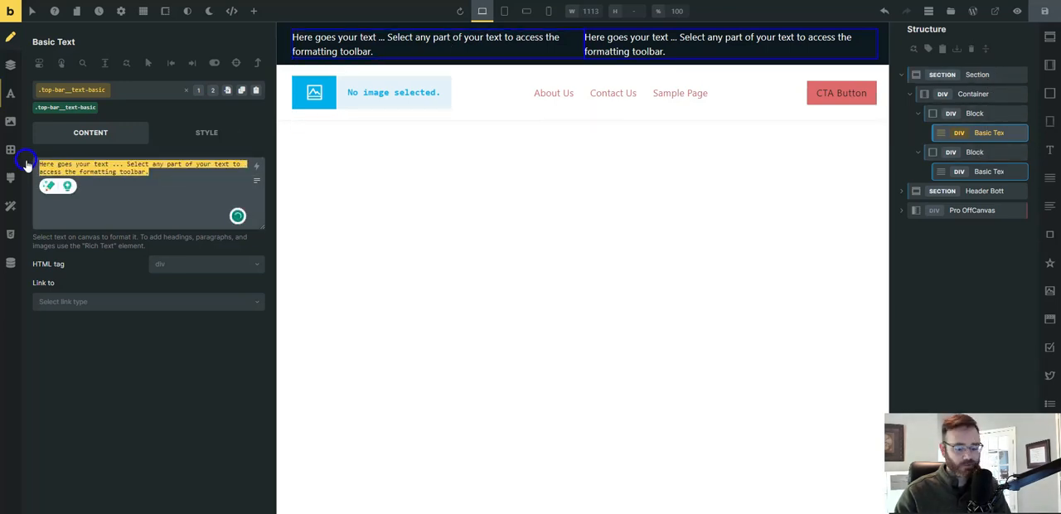
pyautogui.press('BackSpace')
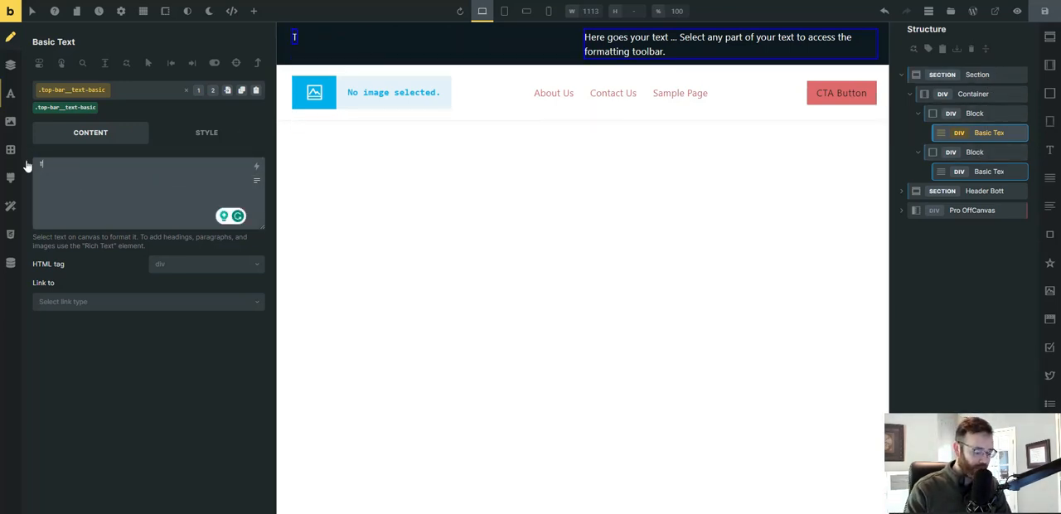
pyautogui.write('The')
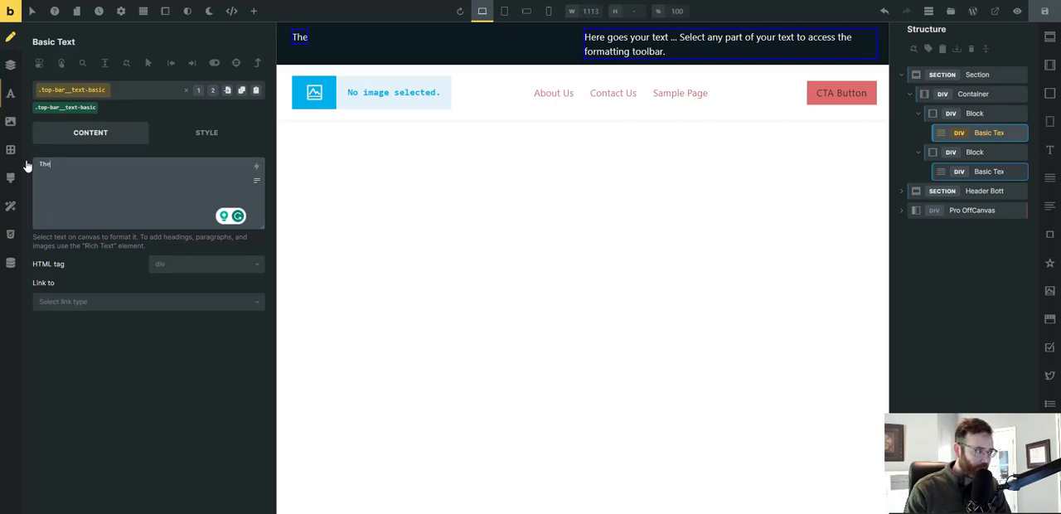
pyautogui.write(' Pool Sid')
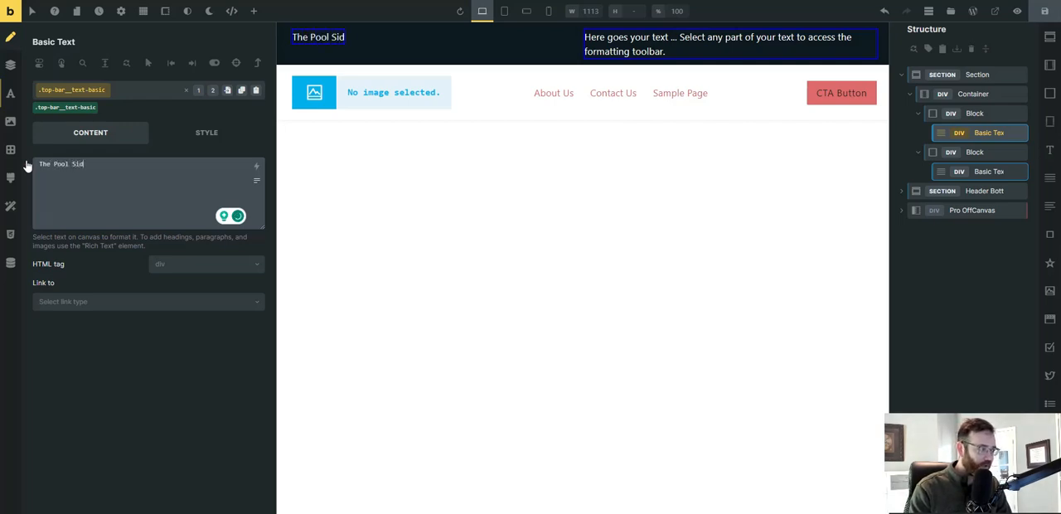
pyautogui.write('e Grill Is')
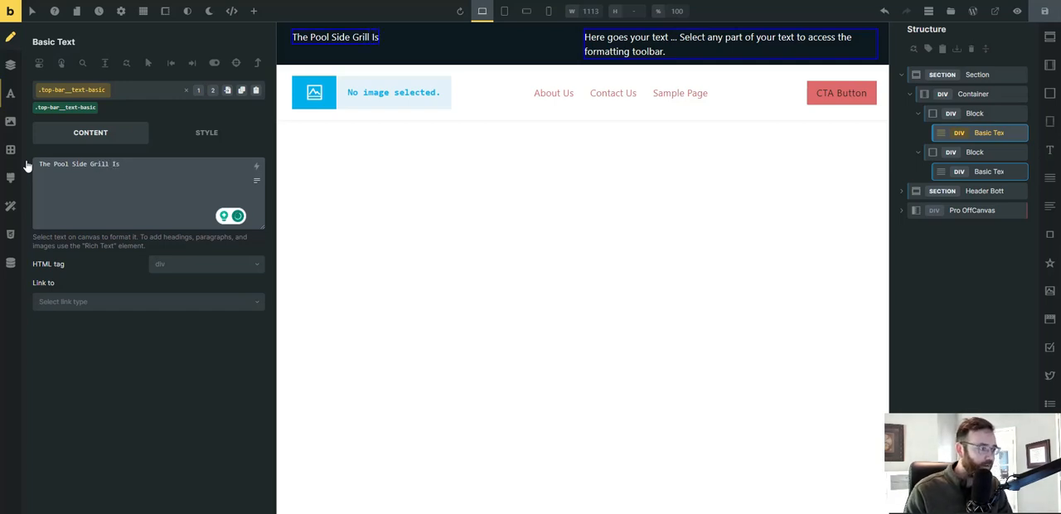
# Append the Meta Box (Pages) Open Status dynamic data tag to the first block's text.
pyautogui.click(258, 169)
pyautogui.write('open')
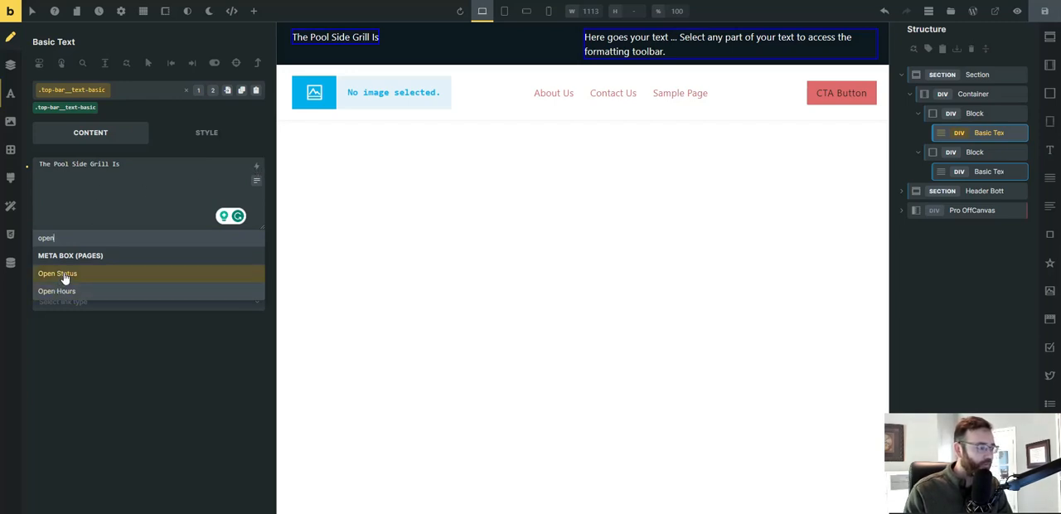
pyautogui.press('BackSpace')
pyautogui.press('BackSpace')
pyautogui.press('BackSpace')
pyautogui.press('BackSpace')
pyautogui.scroll(-12, 64, 276)
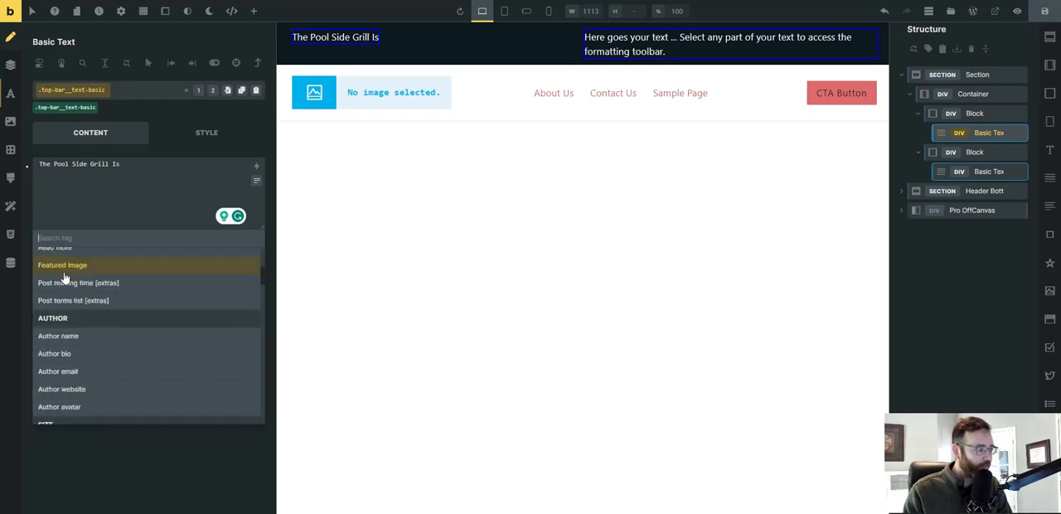
pyautogui.scroll(-10, 83, 313)
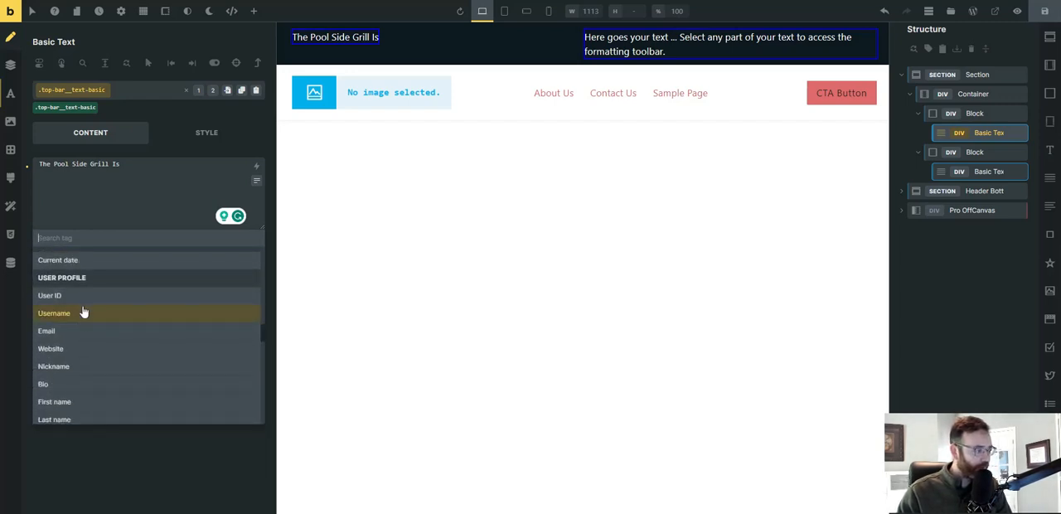
pyautogui.scroll(-2, 83, 319)
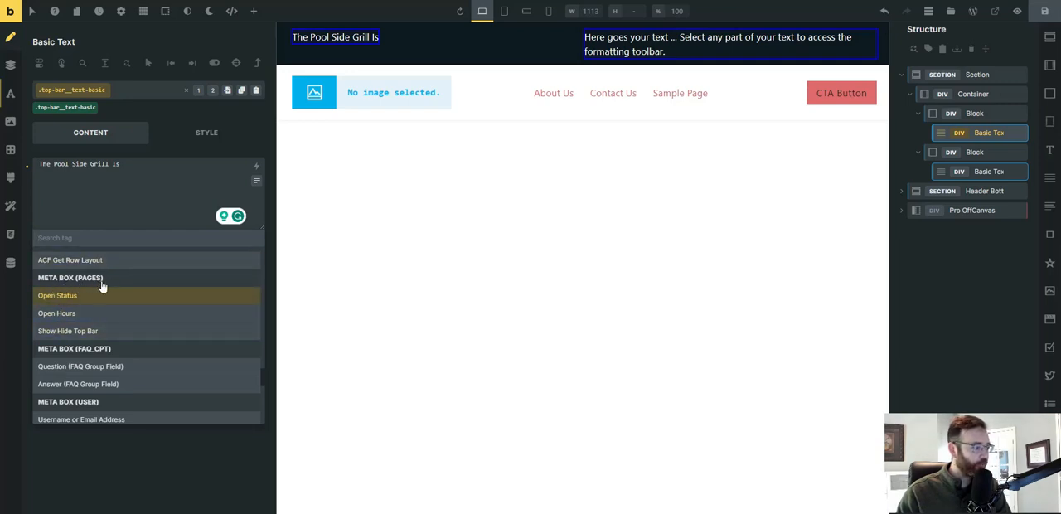
pyautogui.click(66, 296)
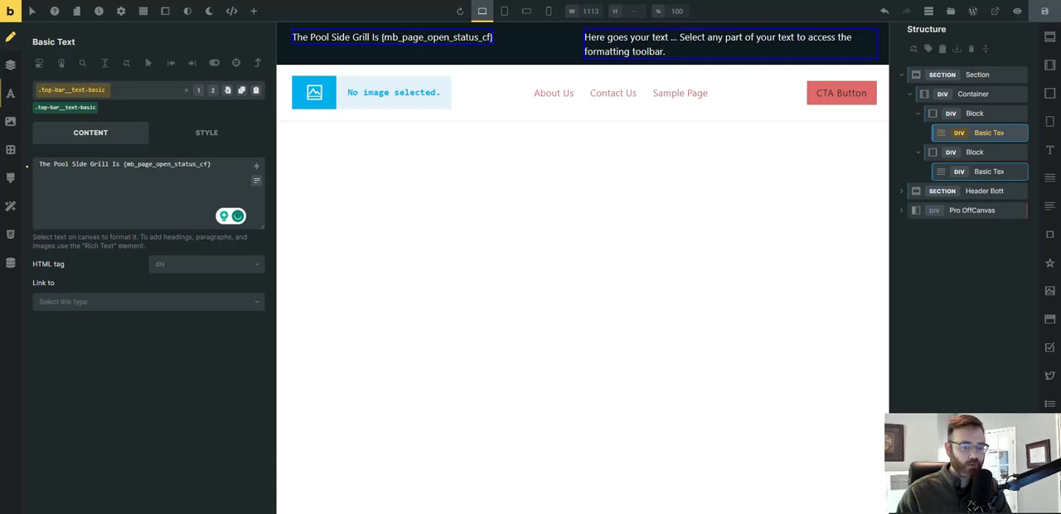
# Check the custom field IDs in the Notepad notes and return to the Bricks editor.
pyautogui.click(758, 513)
pyautogui.moveTo(1060, 162); pyautogui.dragTo(848, 104)
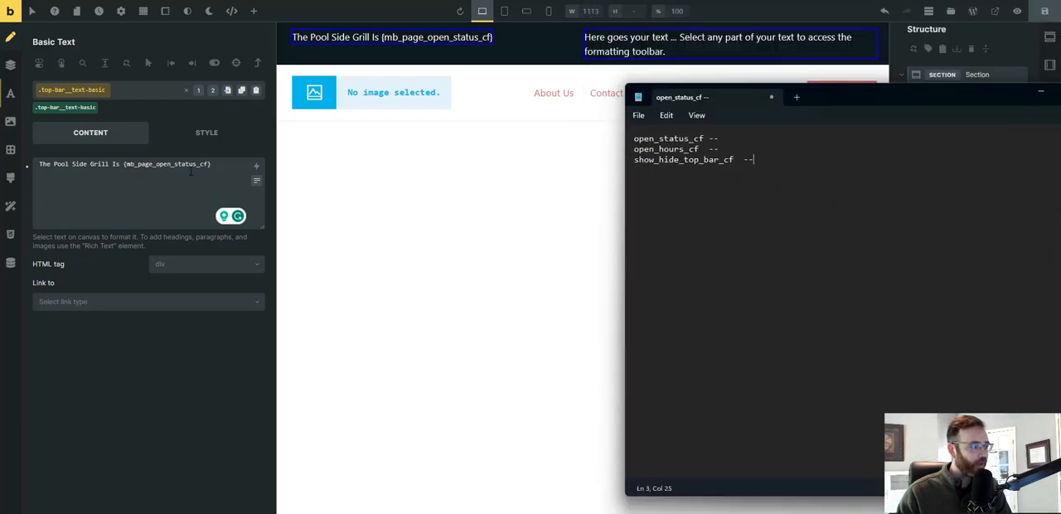
pyautogui.click(1041, 92)
# Replace the placeholder in the second block's basic text with "Grill Hours :".
pyautogui.click(647, 40)
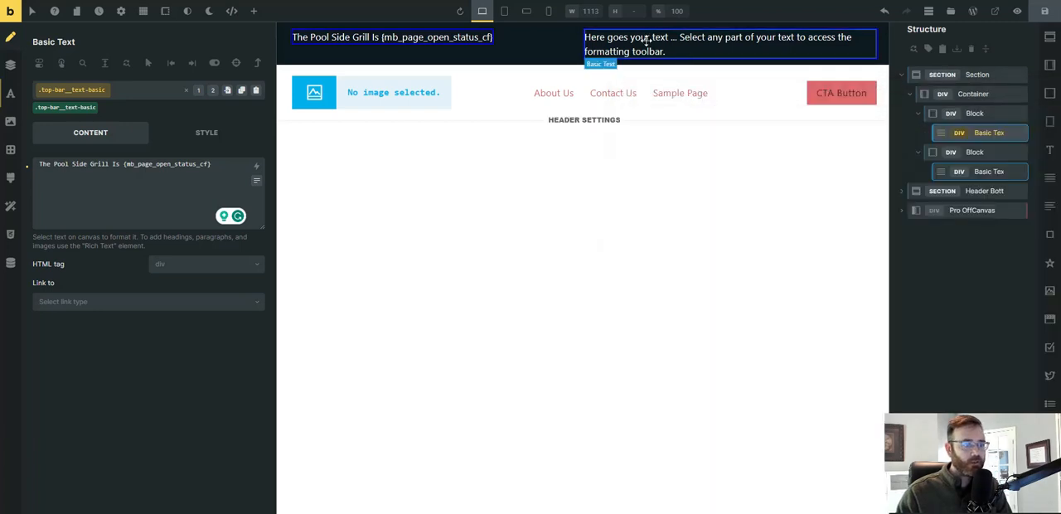
pyautogui.moveTo(191, 180); pyautogui.dragTo(27, 169)
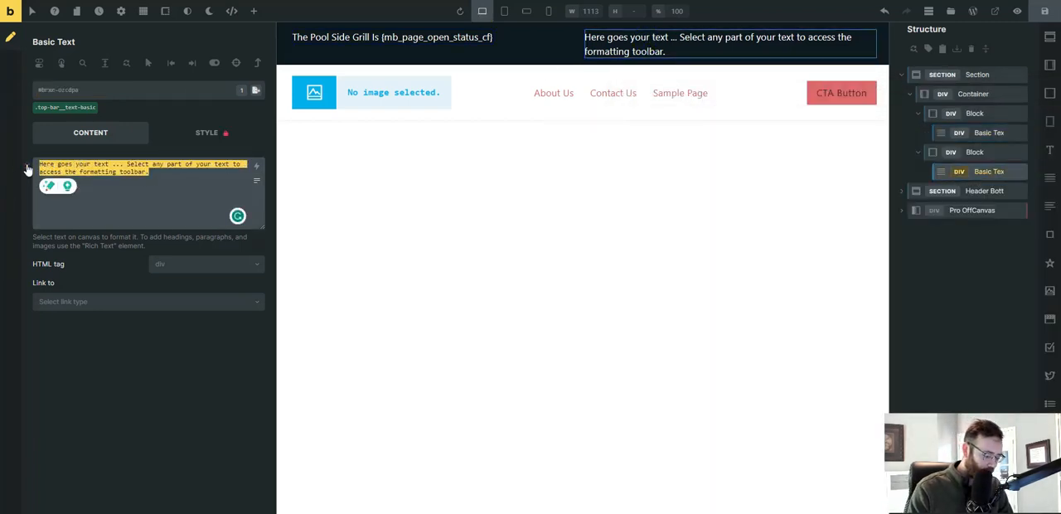
pyautogui.write('Gr')
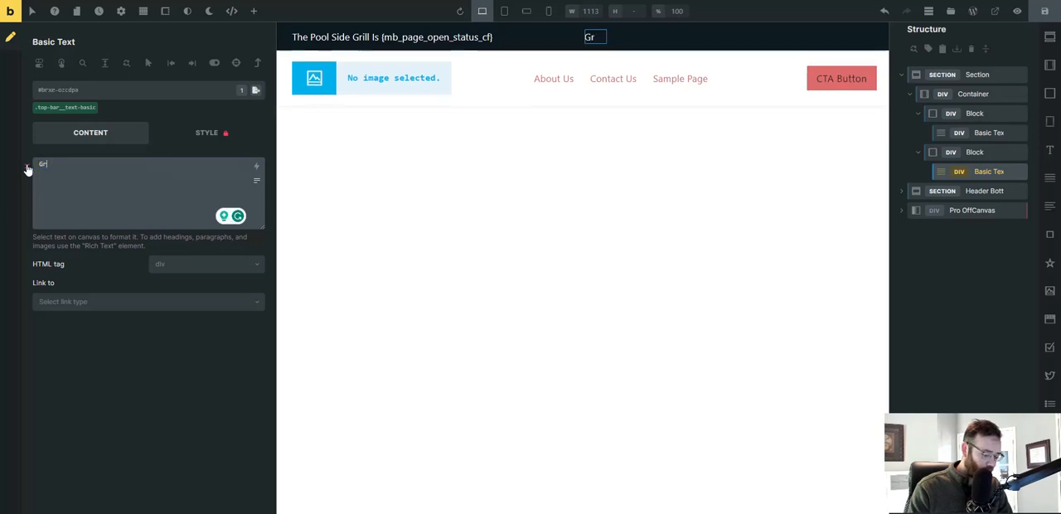
pyautogui.write('ill Hours')
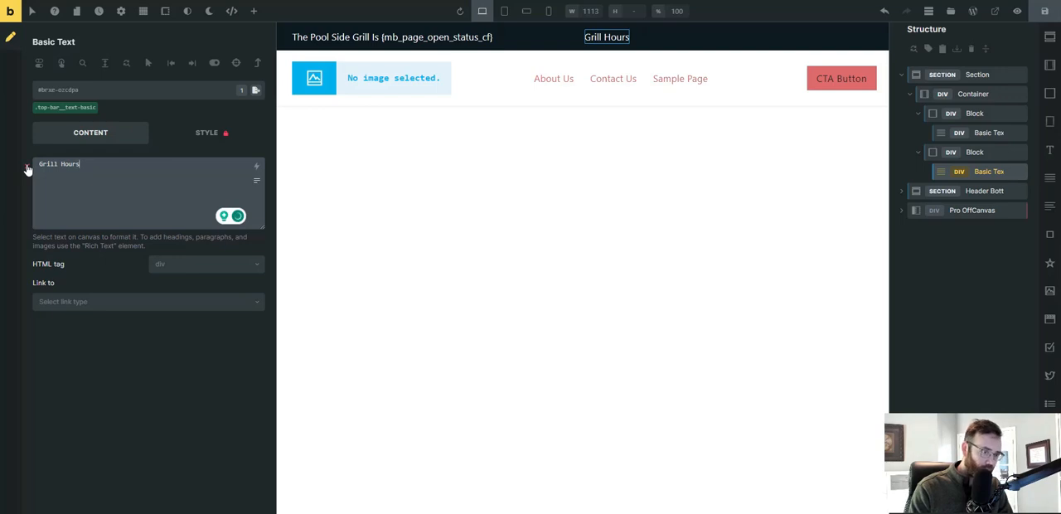
pyautogui.write(':')
pyautogui.press('Left')
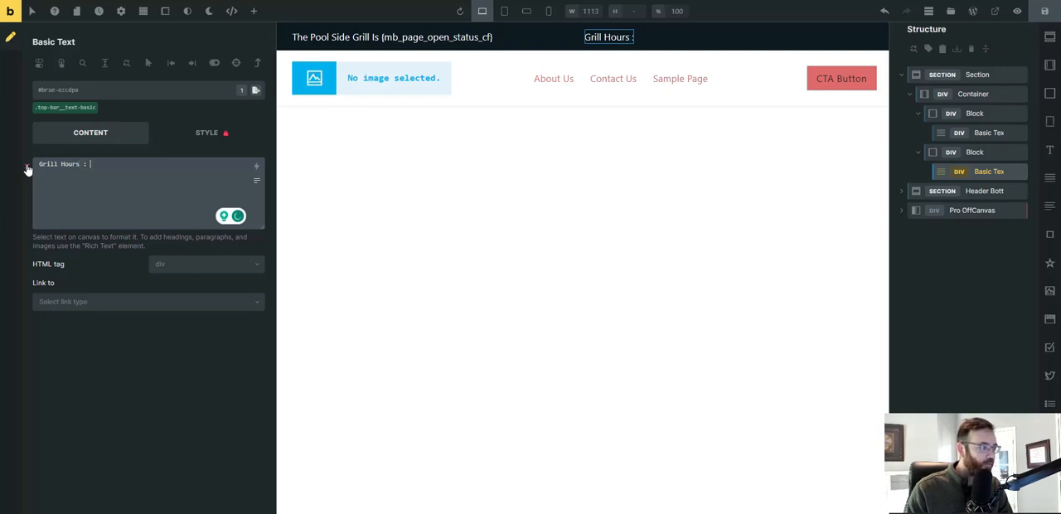
# Append the Meta Box (Pages) Open Hours dynamic data tag to the second block's text.
pyautogui.click(256, 167)
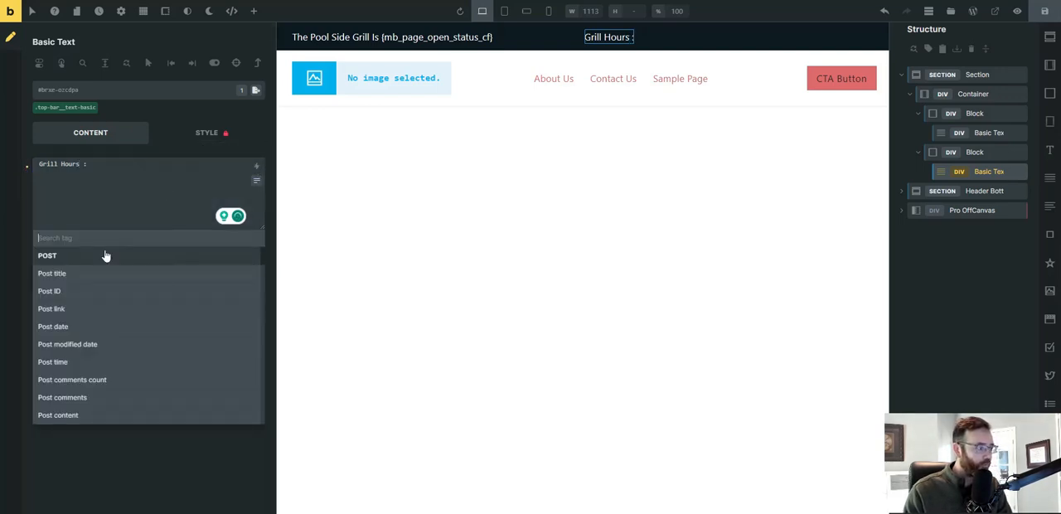
pyautogui.scroll(-5, 124, 290)
pyautogui.scroll(-5, 125, 290)
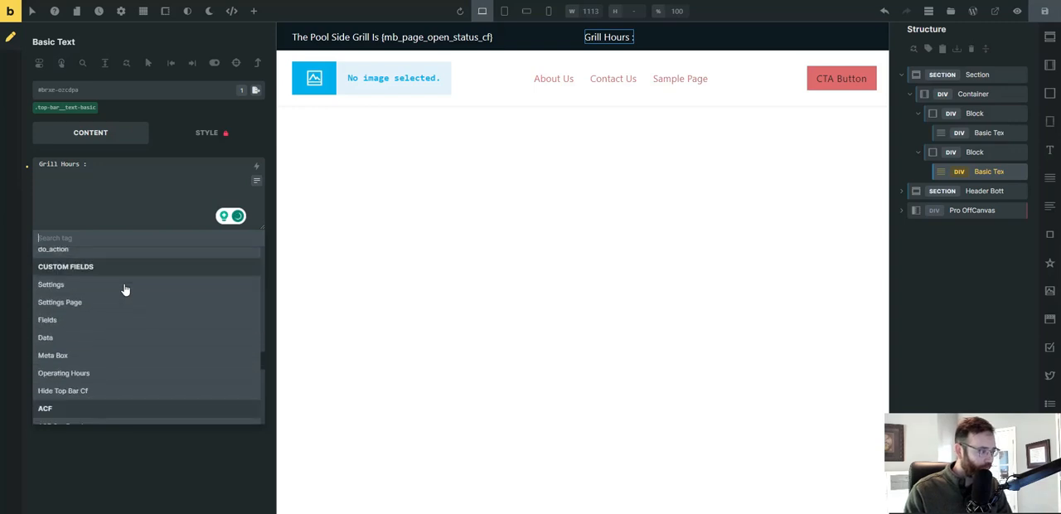
pyautogui.write('hour')
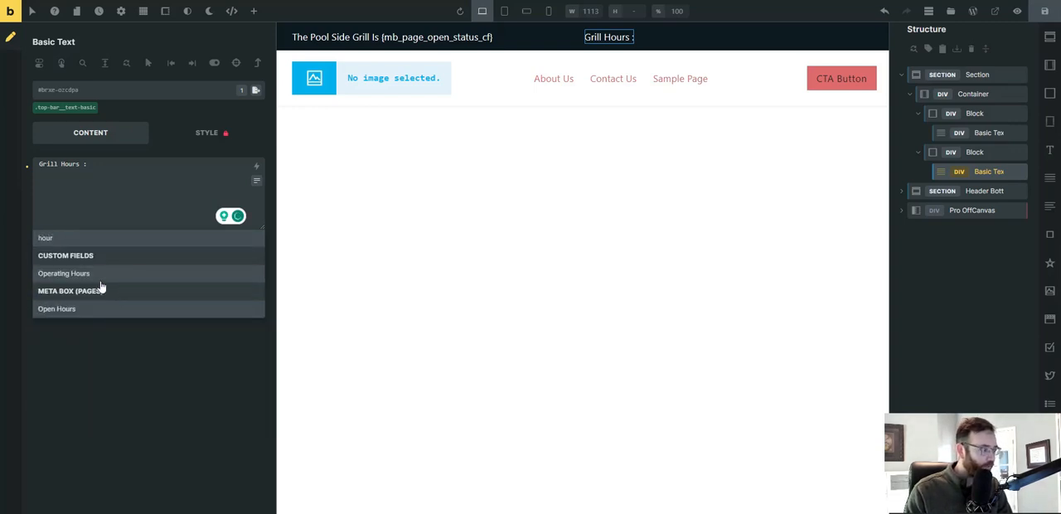
pyautogui.click(58, 310)
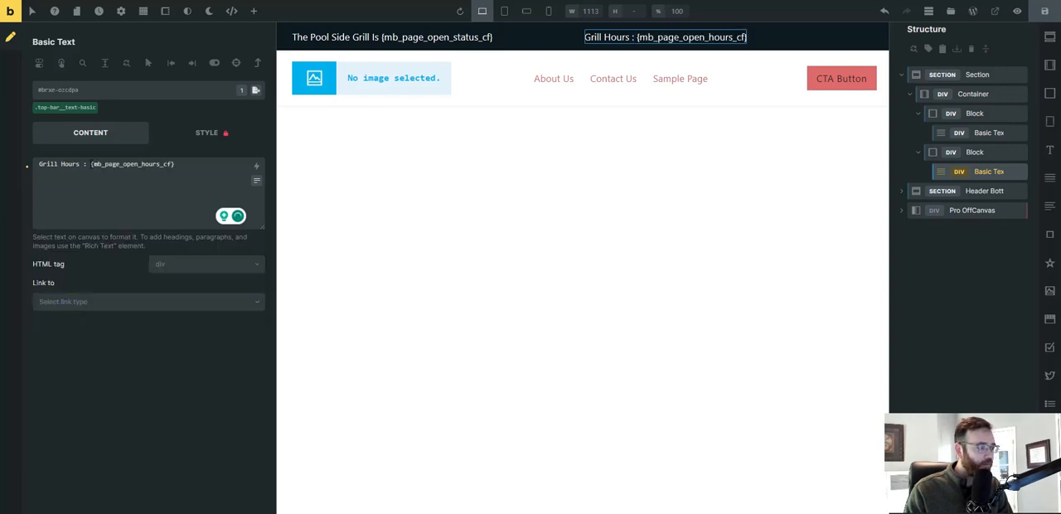
pyautogui.click(92, 199)
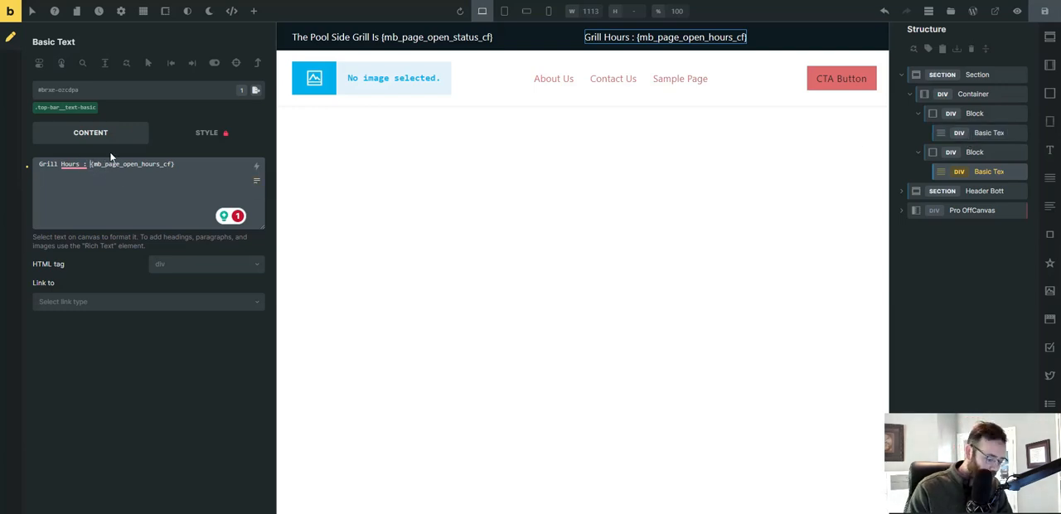
# Wrap the open hours dynamic tag in the second block's text in <b></b> tags to make it bold.
pyautogui.write('<b')
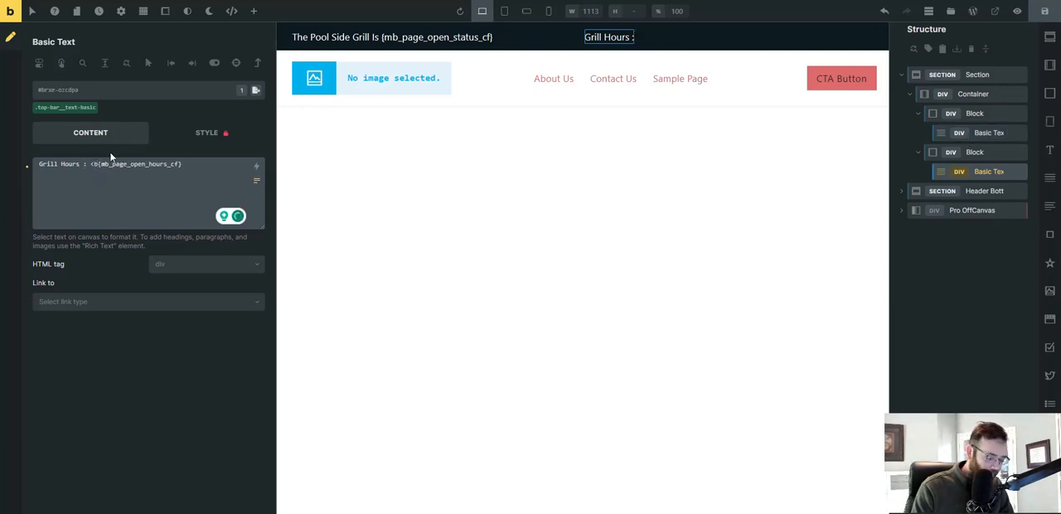
pyautogui.write('>')
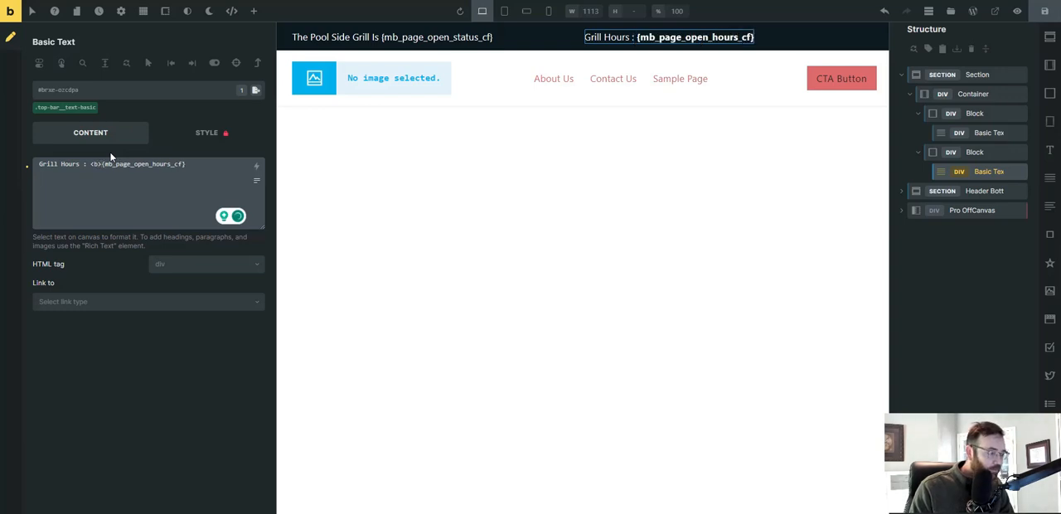
pyautogui.write('</')
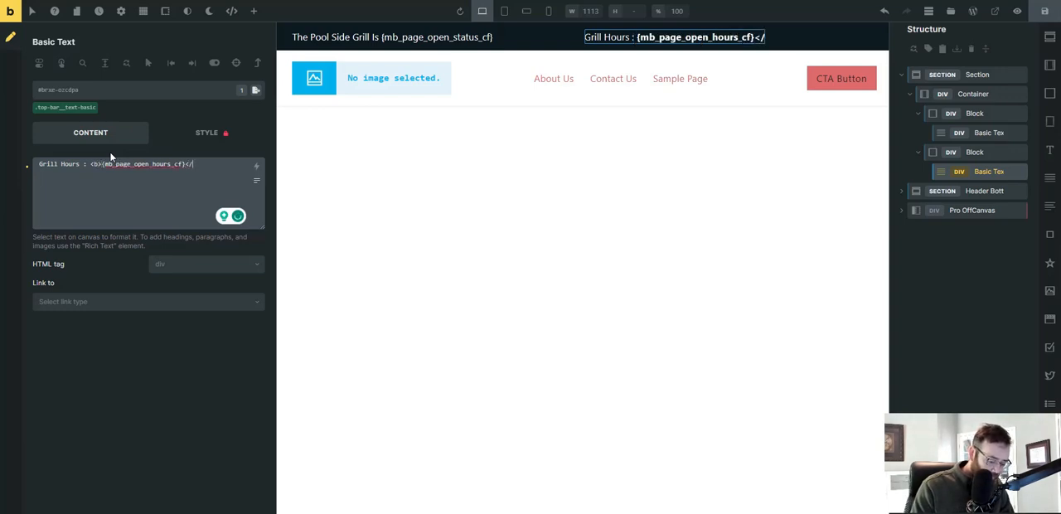
pyautogui.write('b')
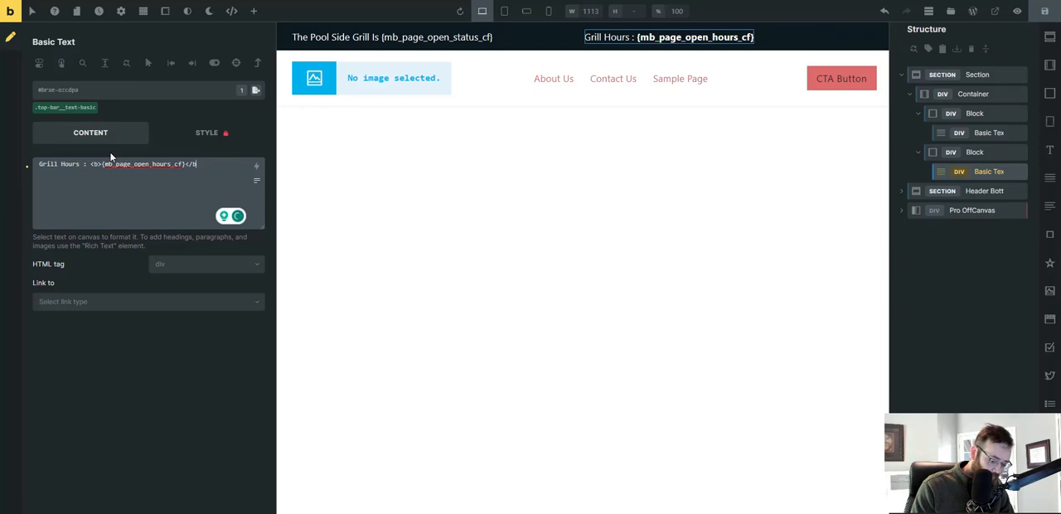
pyautogui.write('>')
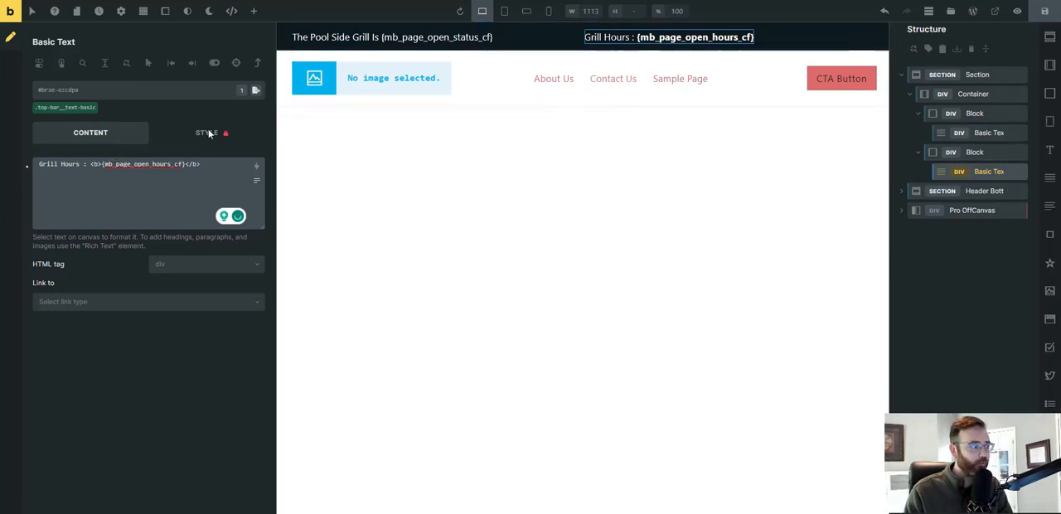
# Wrap the open status dynamic tag in the first block's text in <b></b> tags and save the header template.
pyautogui.click(979, 133)
pyautogui.click(123, 164)
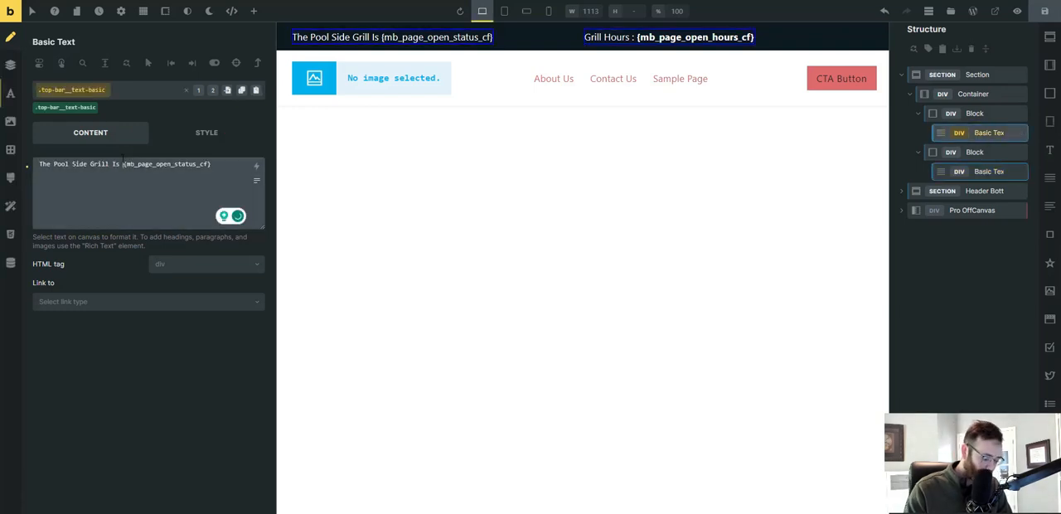
pyautogui.write('<b>')
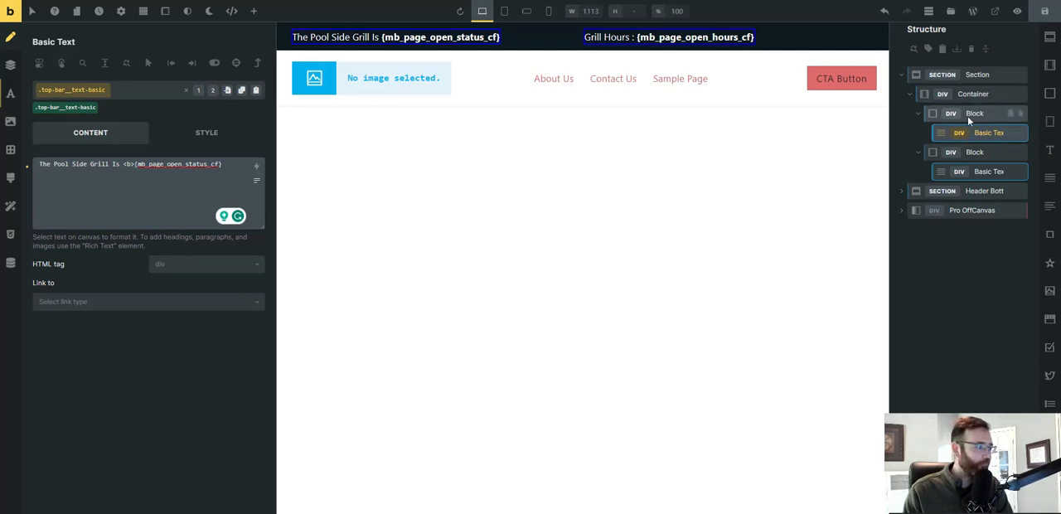
pyautogui.click(234, 163)
pyautogui.write('</')
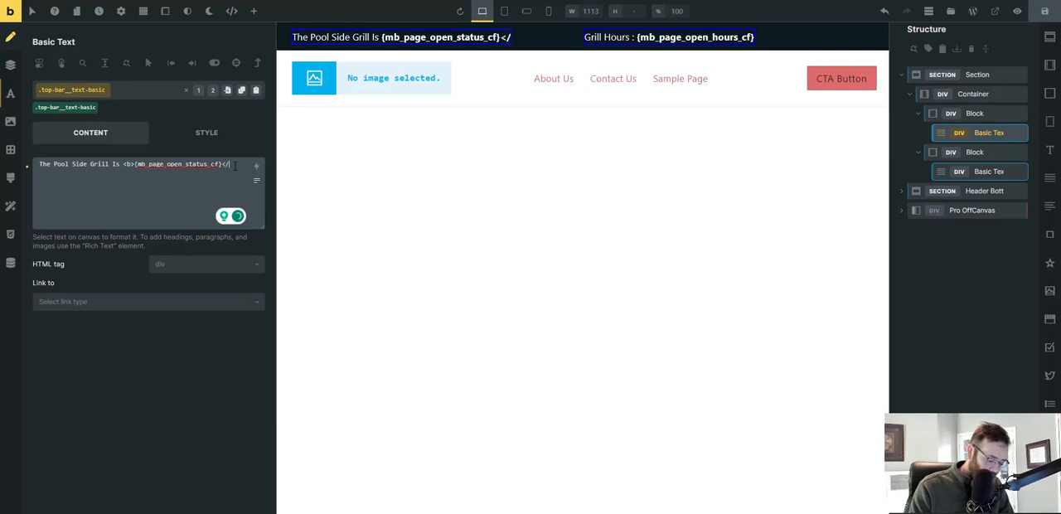
pyautogui.write('b>')
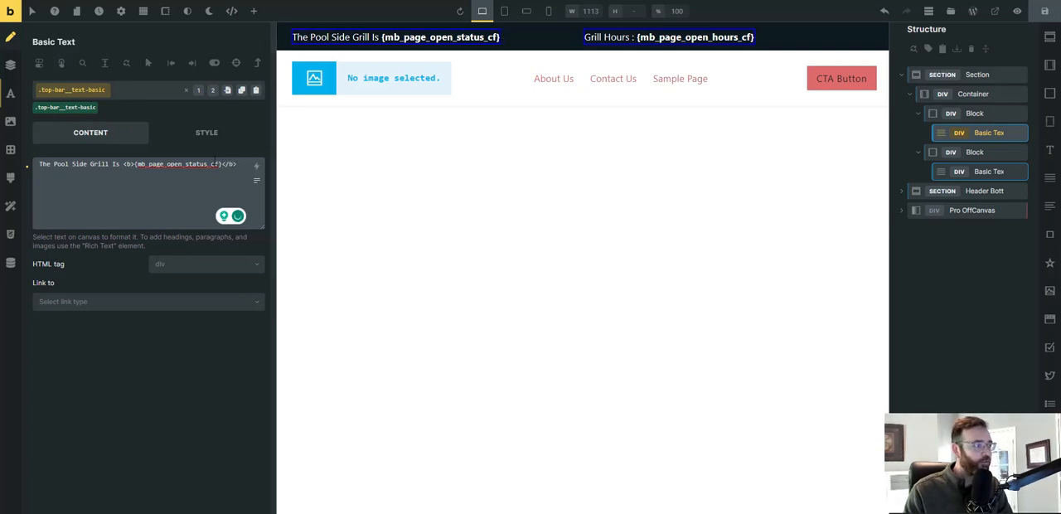
pyautogui.moveTo(238, 164); pyautogui.dragTo(123, 164)
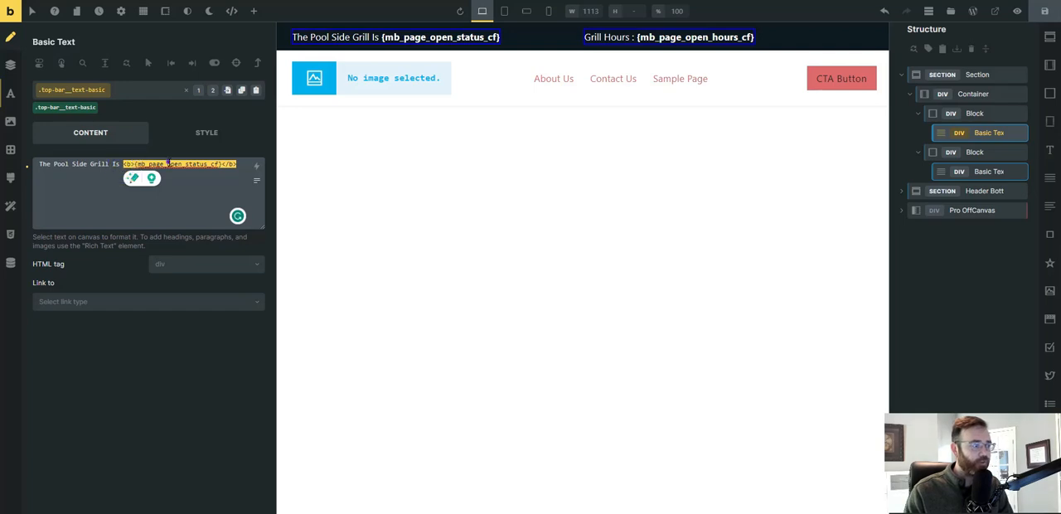
pyautogui.click(239, 165)
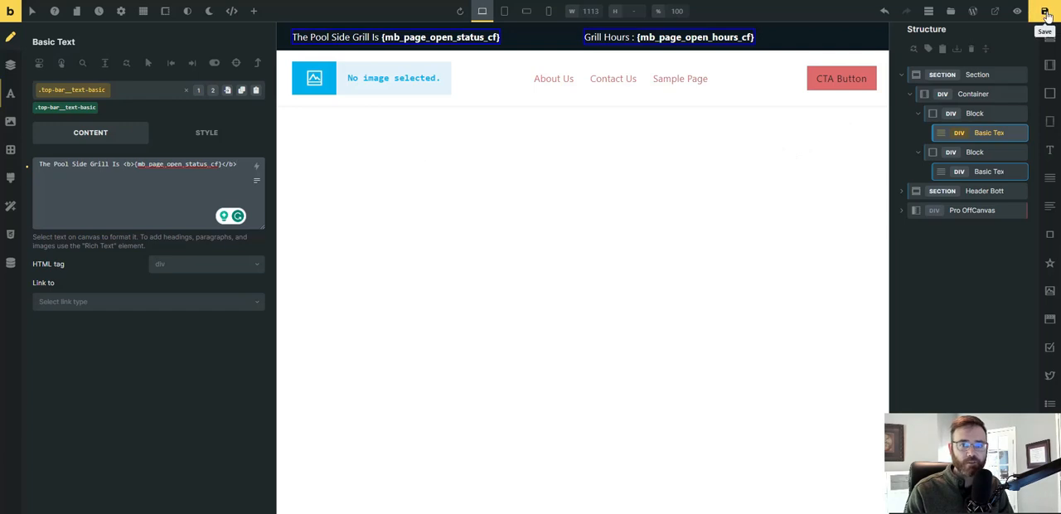
pyautogui.click(1046, 13)
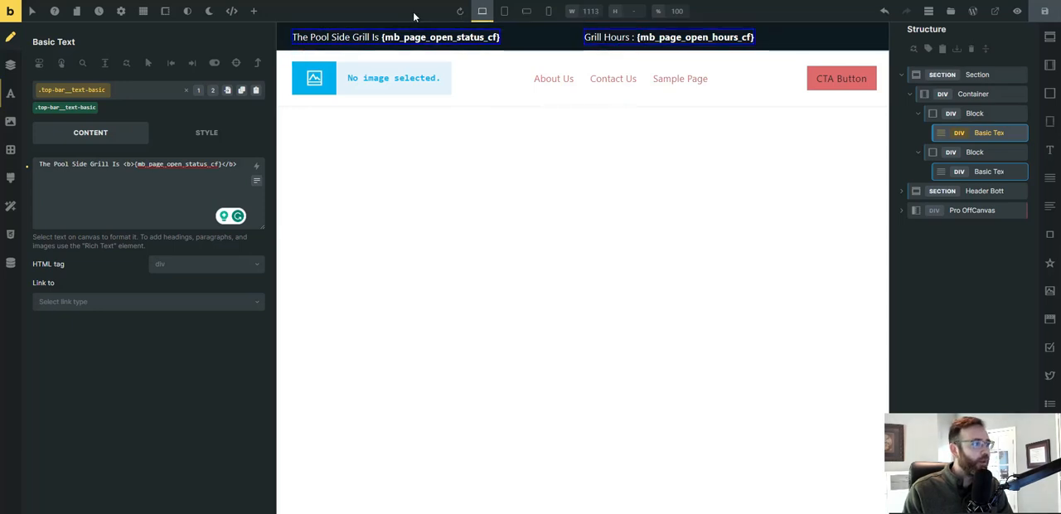
pyautogui.click(1045, 13)
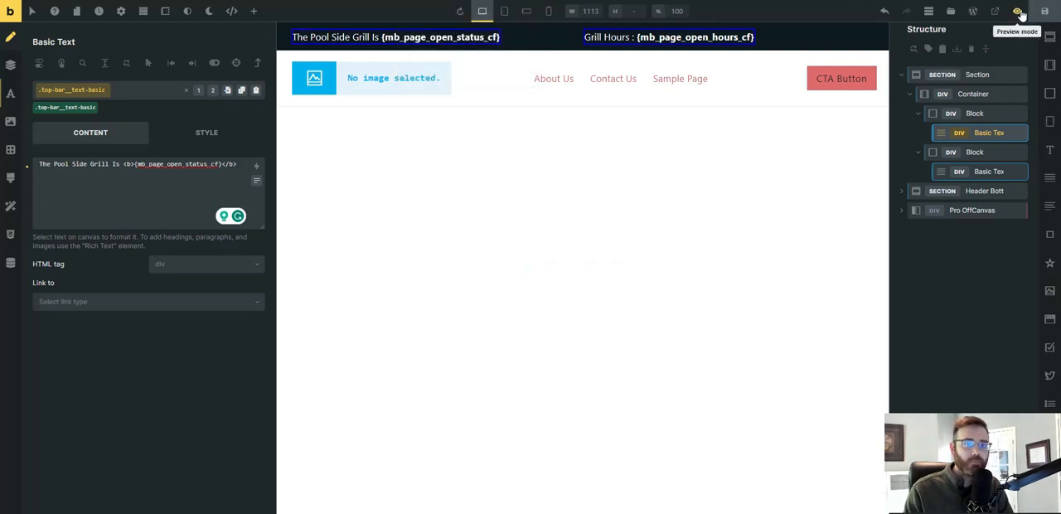
# Open the live Top Bar Notification page in a new tab from the WordPress pages list and check both top bar texts.
pyautogui.hotkey('ctrl', 'Tab')
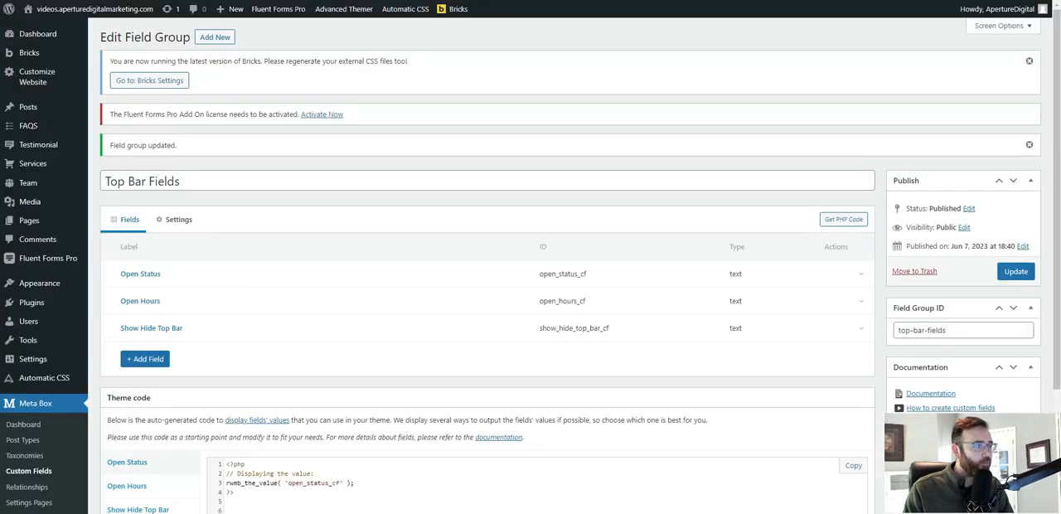
pyautogui.moveTo(457, 8)
pyautogui.click(454, 56)
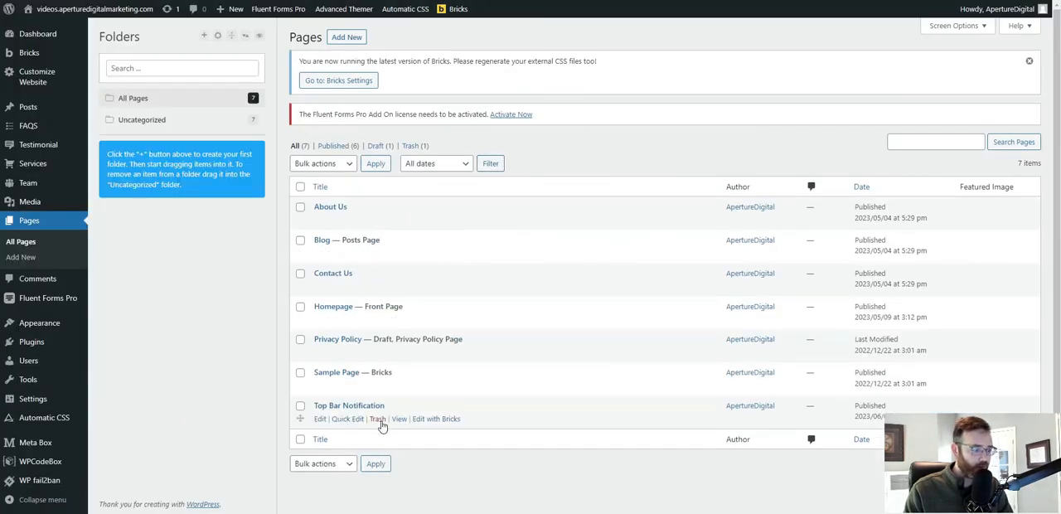
pyautogui.rightClick(400, 420)
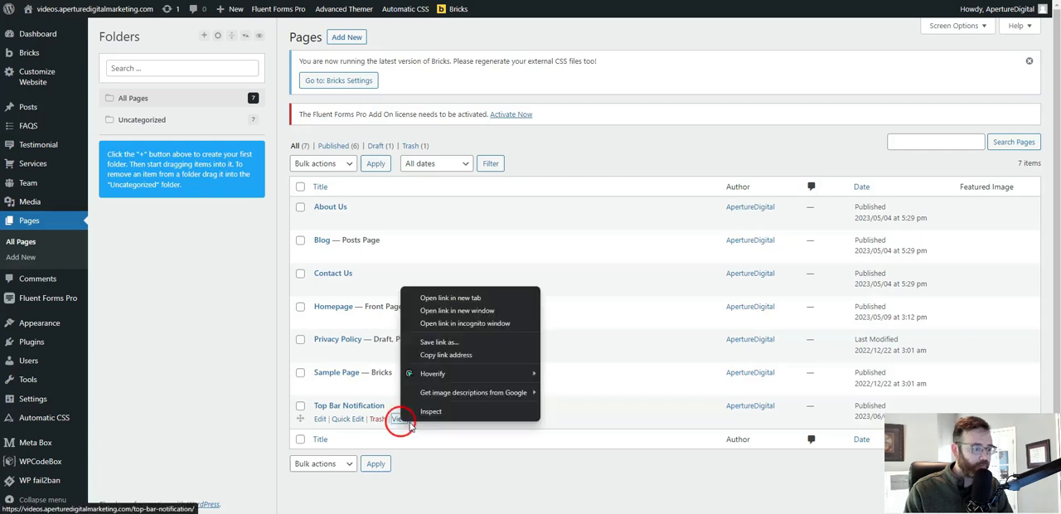
pyautogui.click(435, 297)
pyautogui.hotkey('ctrl', 'Tab')
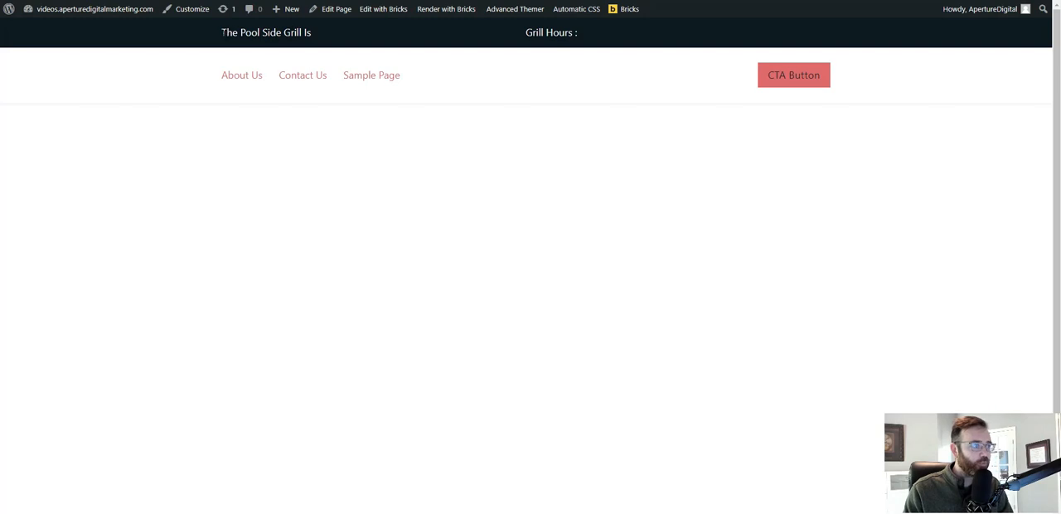
pyautogui.moveTo(222, 33); pyautogui.dragTo(345, 33)
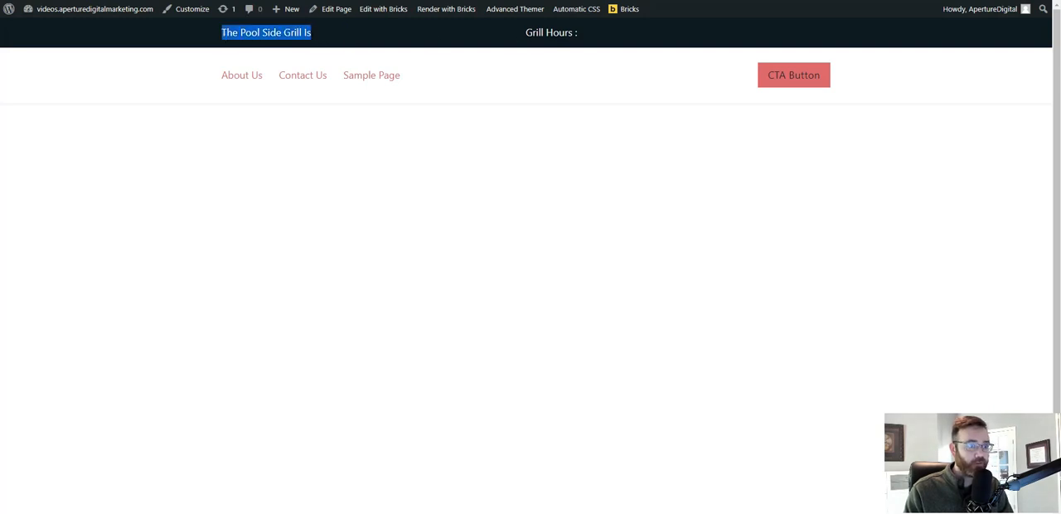
pyautogui.click(583, 33)
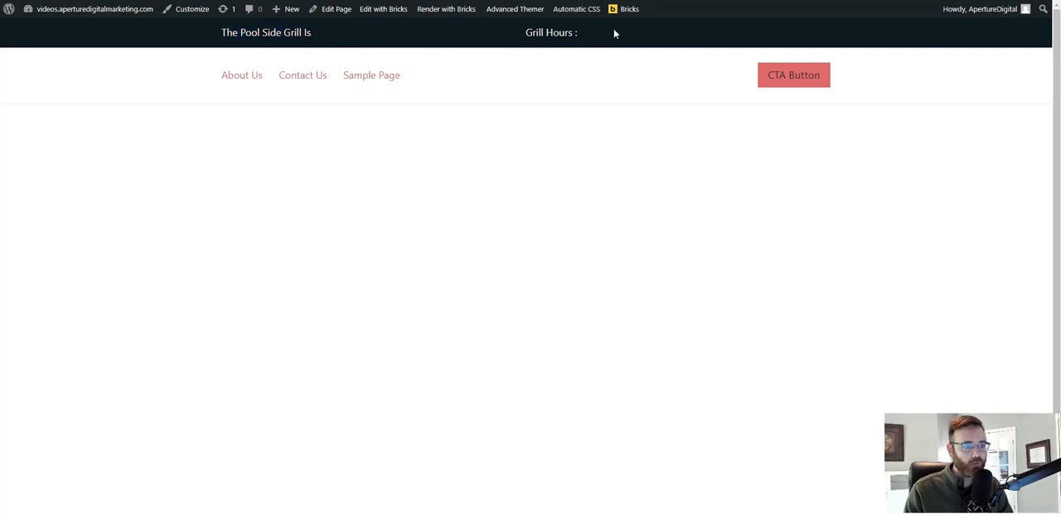
# Edit the Top Bar Notification page, setting Open Status to "Open" and Open Hours to "8AM - 5PM", and update it.
pyautogui.hotkey('alt', 'Tab')
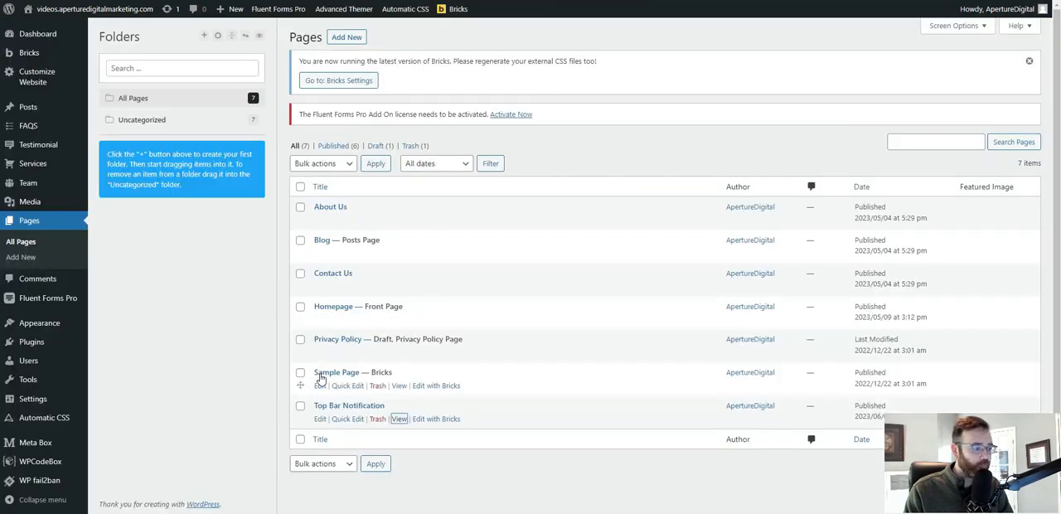
pyautogui.click(320, 419)
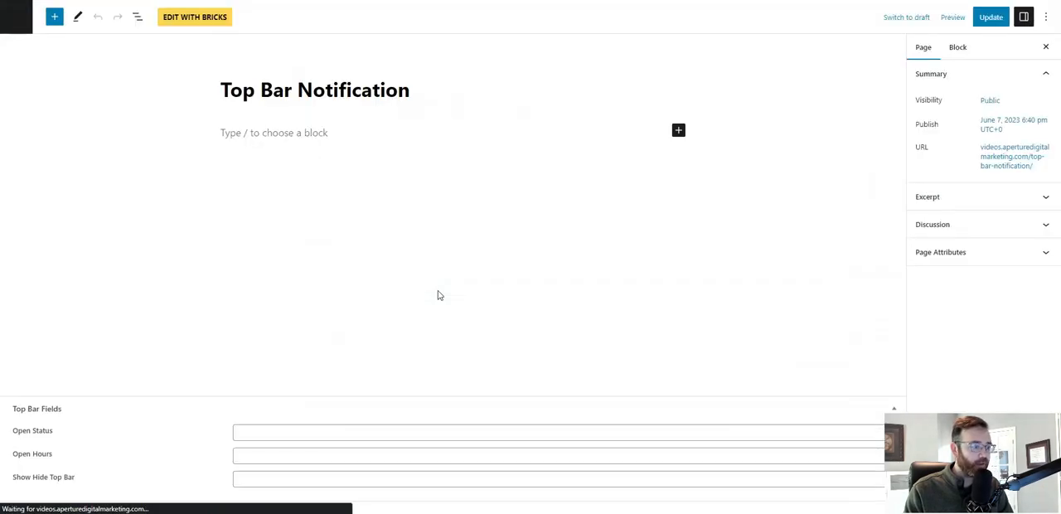
pyautogui.click(282, 432)
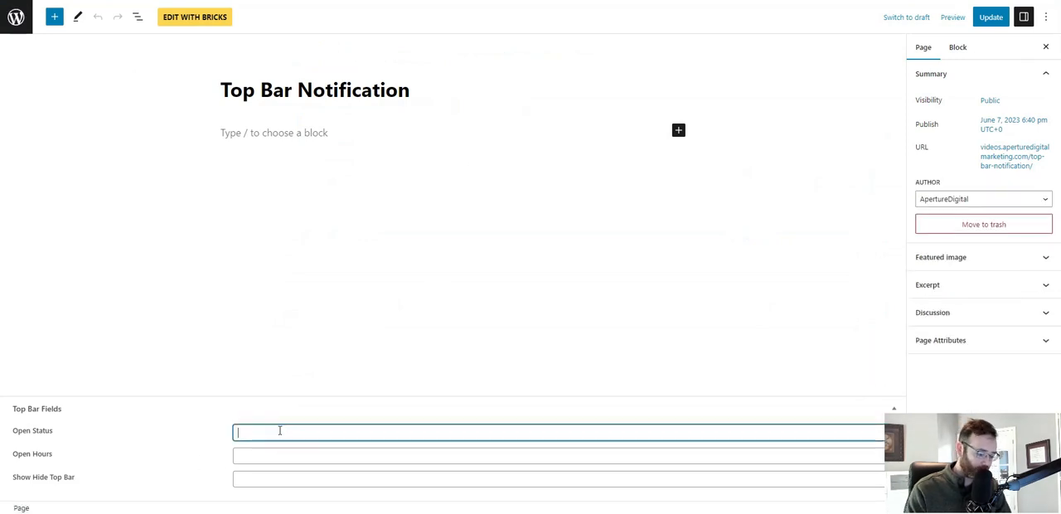
pyautogui.write('Open')
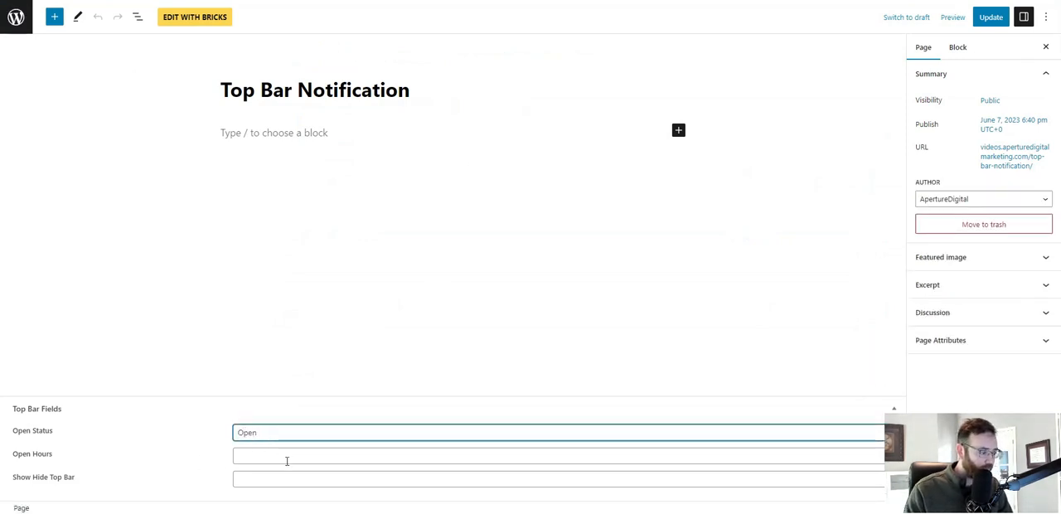
pyautogui.click(287, 461)
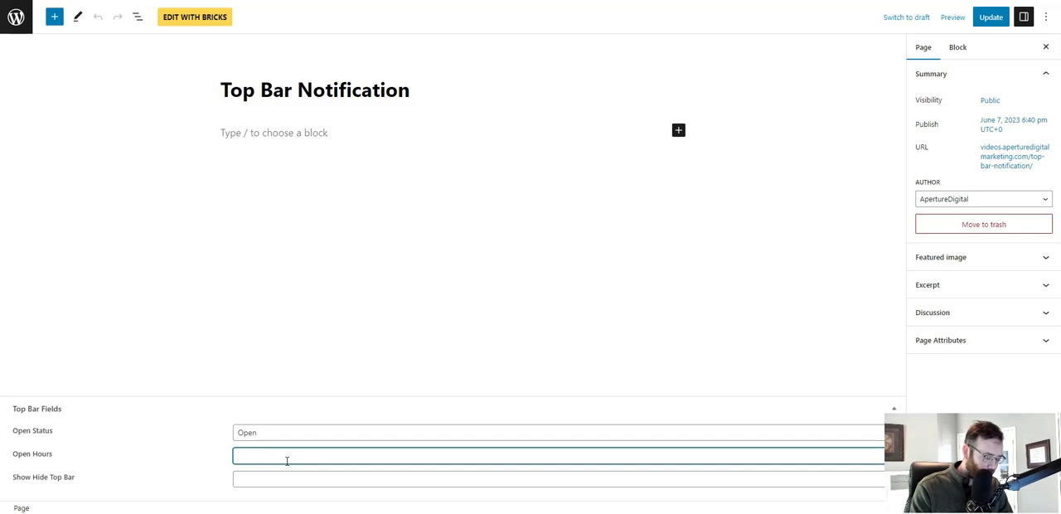
pyautogui.write('8AM')
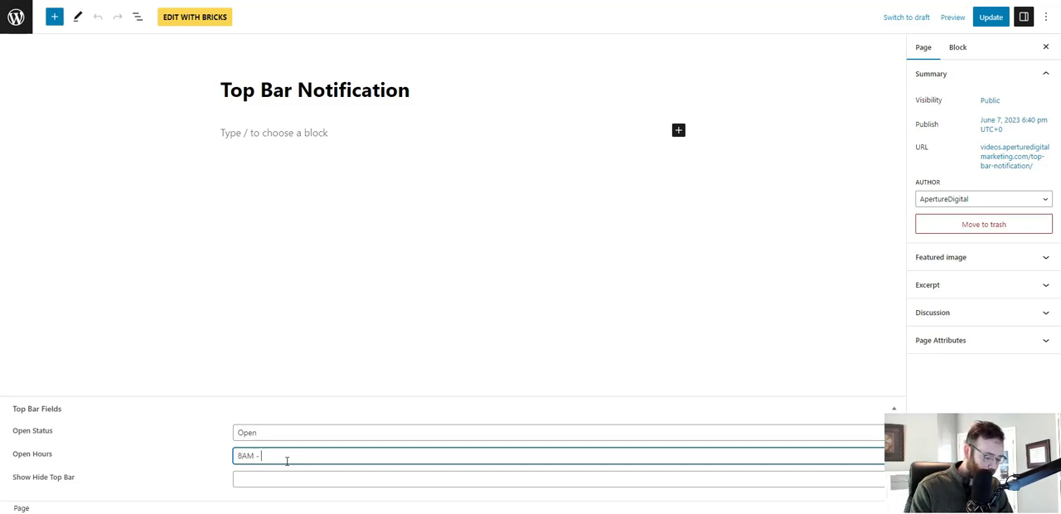
pyautogui.write(' - 5PM')
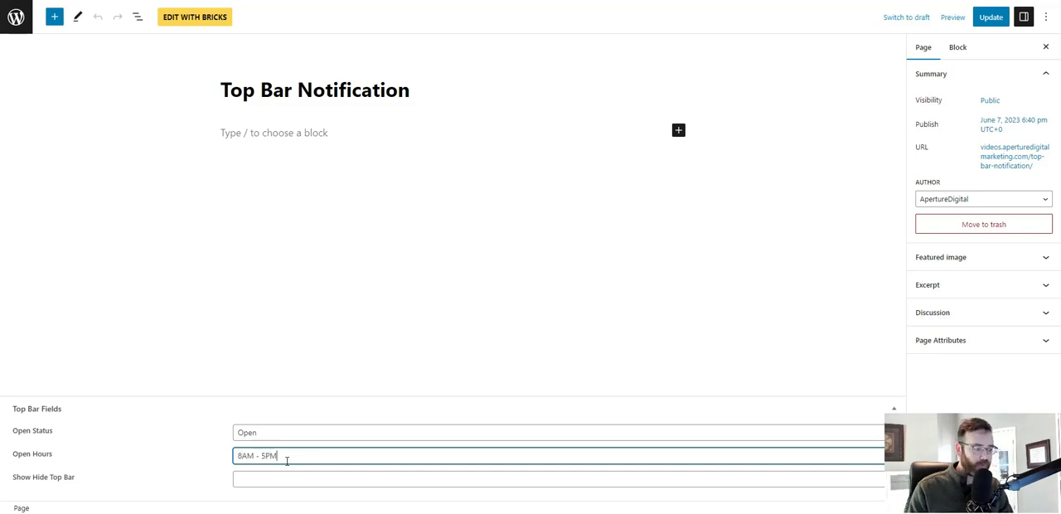
pyautogui.click(991, 16)
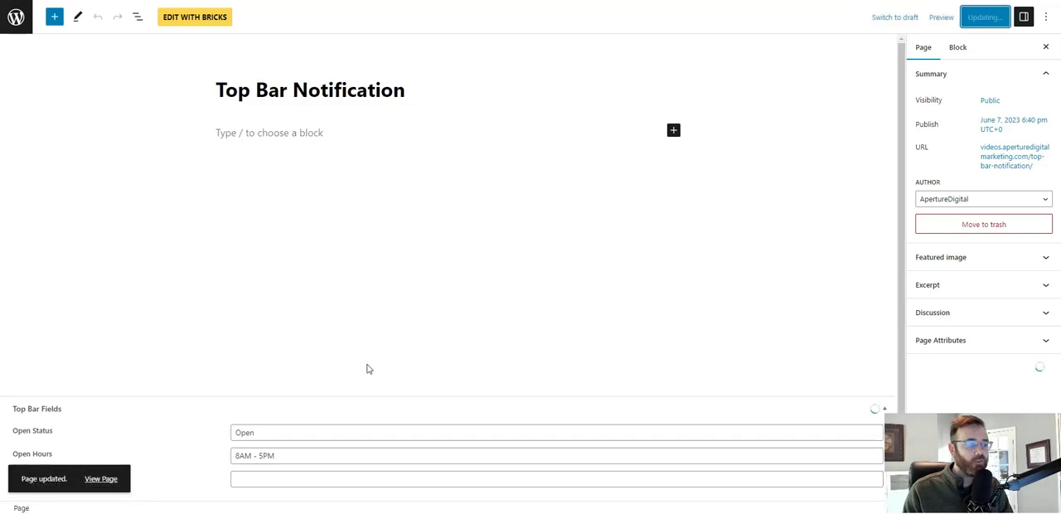
# Check the open status and grill hours in the top bar of the live Top Bar Notification page.
pyautogui.hotkey('ctrl', 'Tab')
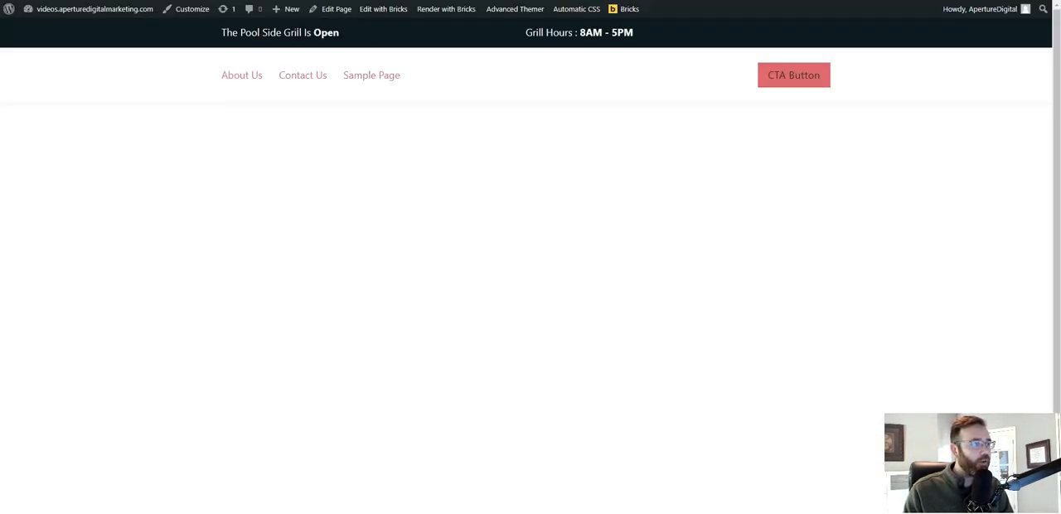
pyautogui.click(314, 32)
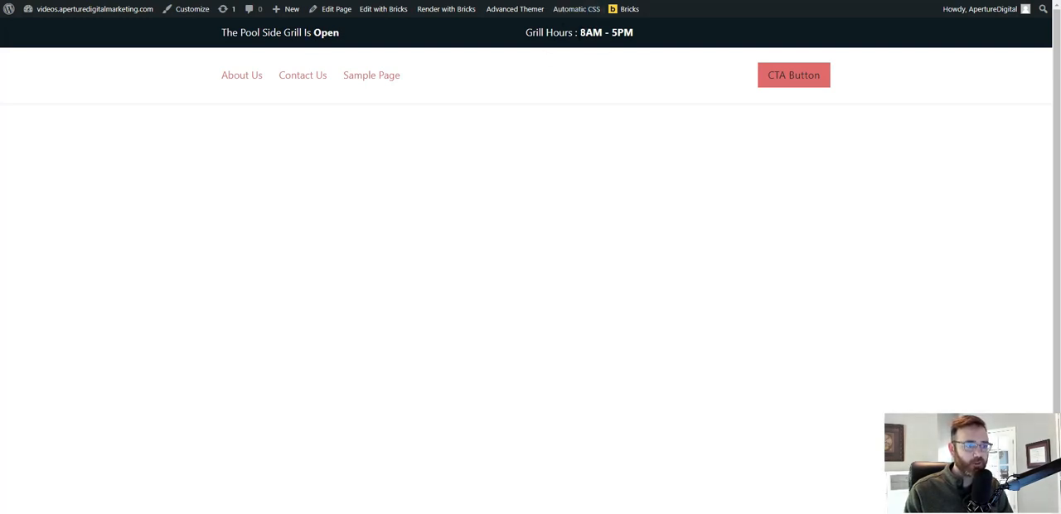
pyautogui.moveTo(577, 32); pyautogui.dragTo(650, 33)
pyautogui.moveTo(314, 33); pyautogui.dragTo(346, 35)
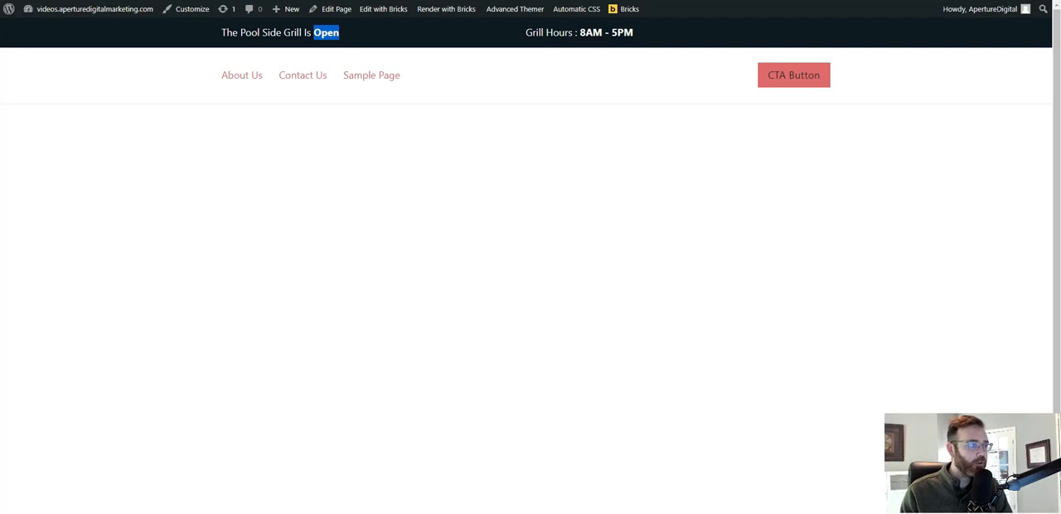
# Return to the Bricks editor and rename the first block in the top bar container "Grill Status".
pyautogui.hotkey('ctrl', 'Tab')
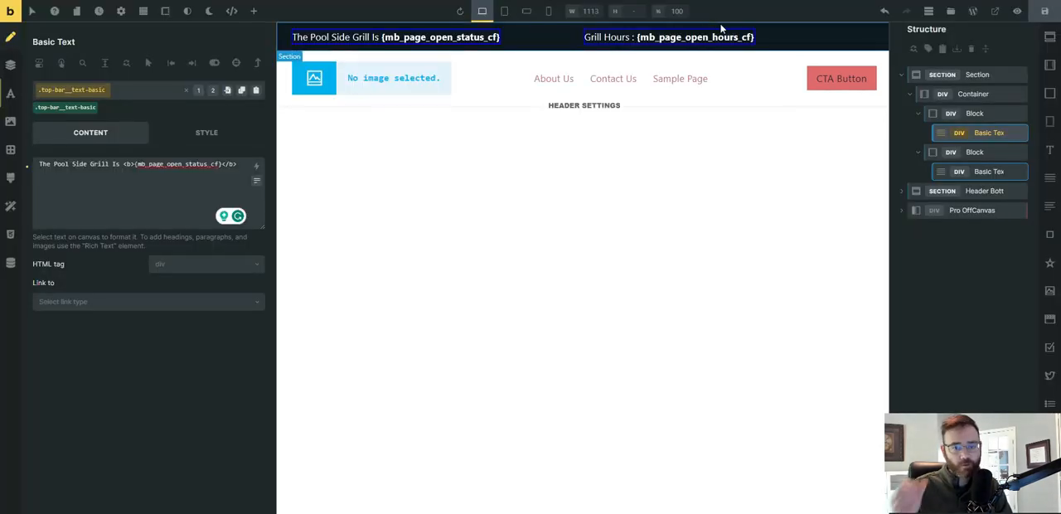
pyautogui.click(975, 113)
pyautogui.doubleClick(975, 114)
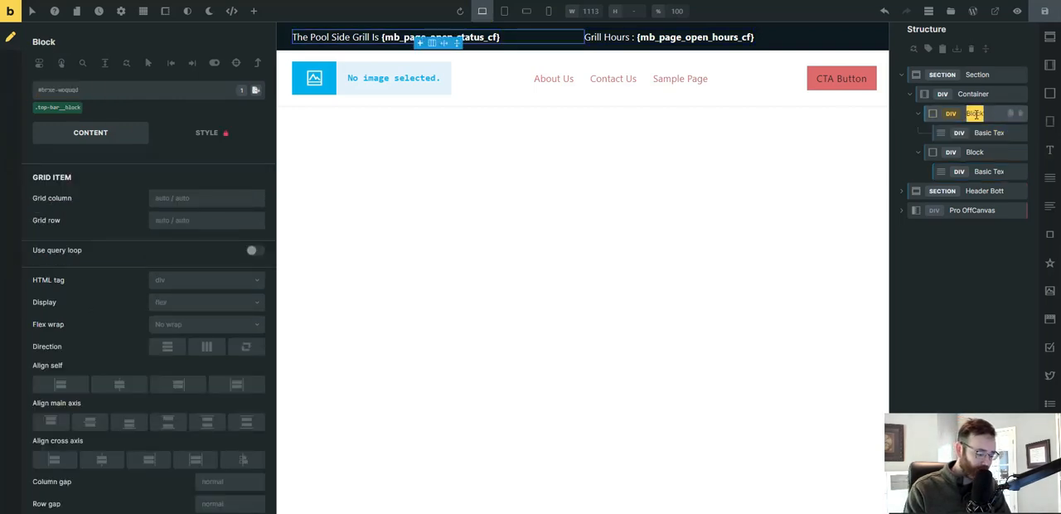
pyautogui.write('Grill St')
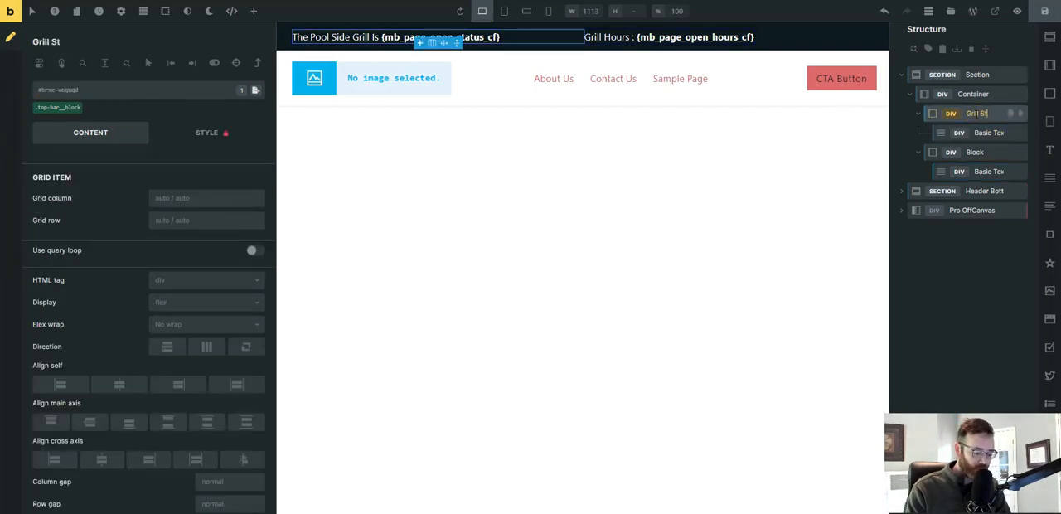
pyautogui.write('atus')
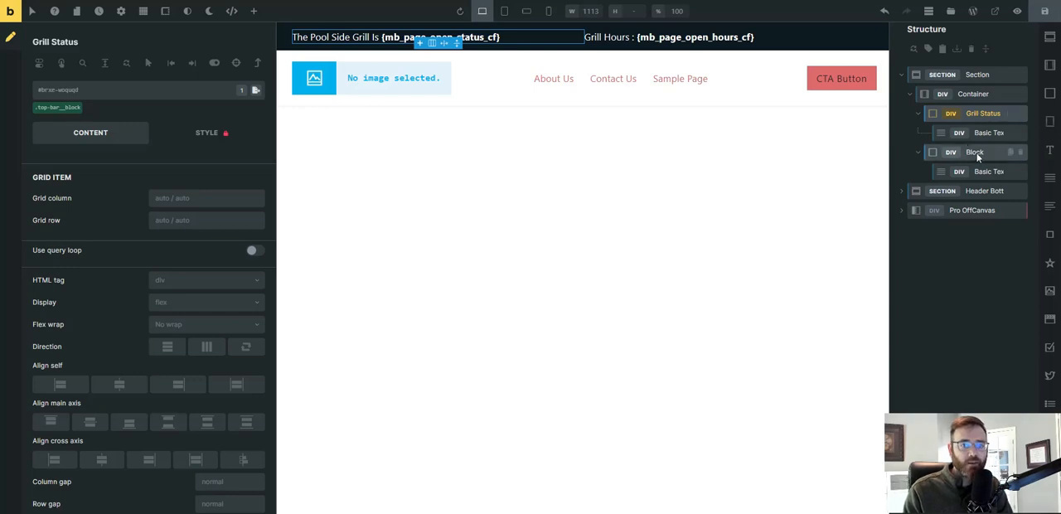
# Rename the second block in the top bar container "Grill Hours".
pyautogui.doubleClick(975, 152)
pyautogui.write('Grill')
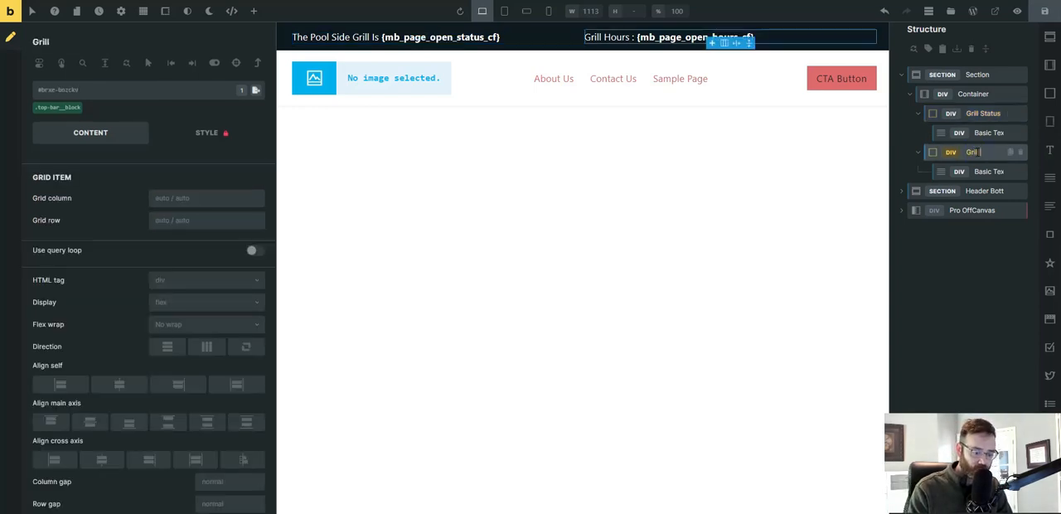
pyautogui.write(' Hours')
pyautogui.click(968, 154)
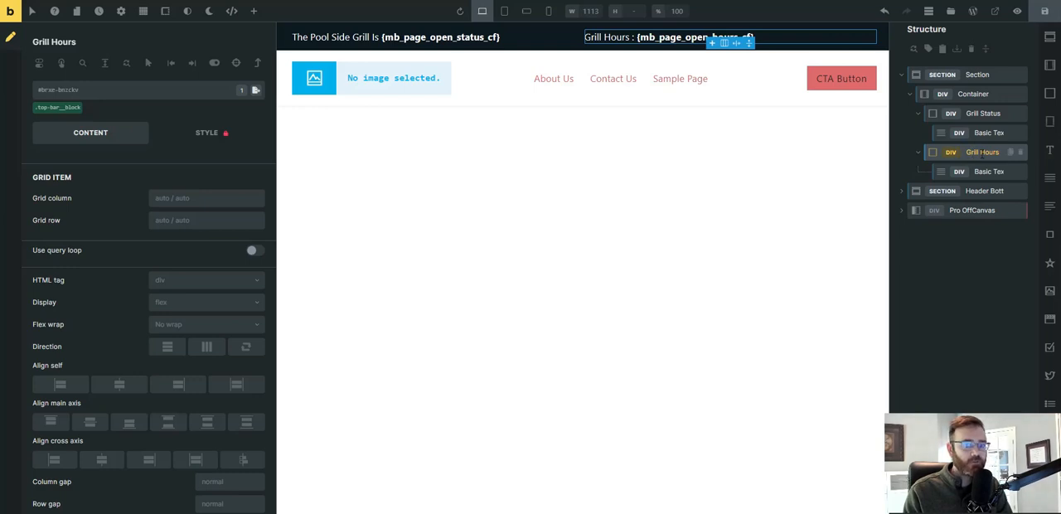
pyautogui.click(983, 114)
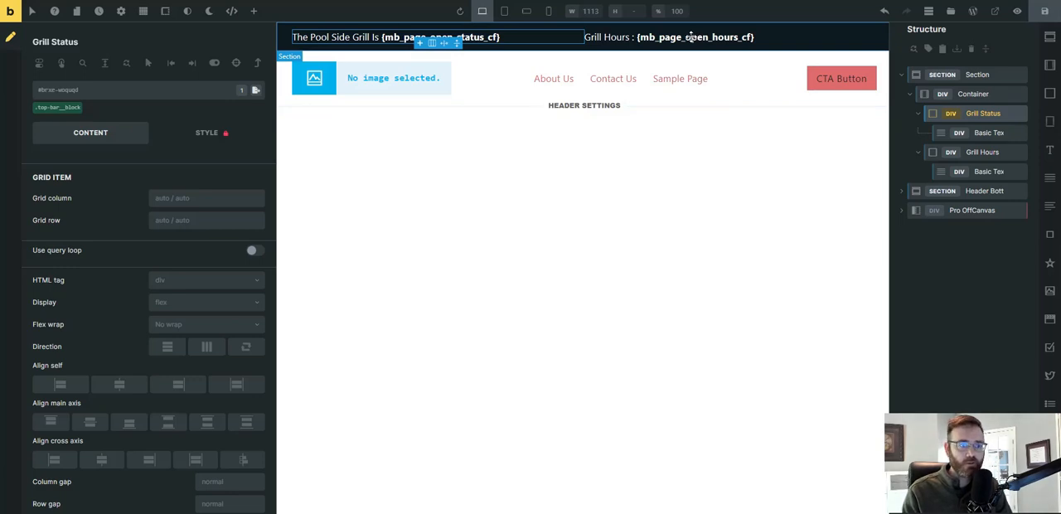
# Add a display condition of type Dynamic data to the Grill Hours block.
pyautogui.click(985, 152)
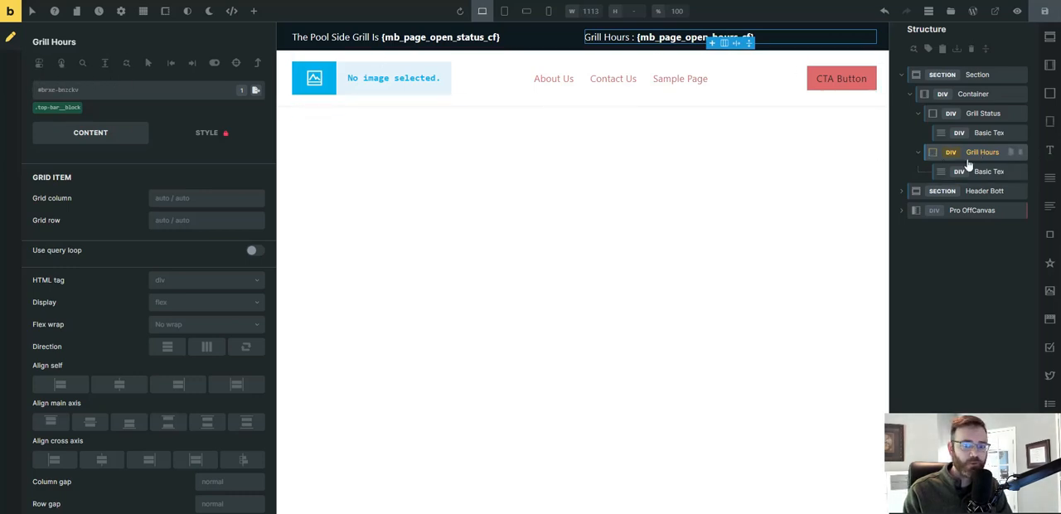
pyautogui.click(40, 67)
pyautogui.click(246, 96)
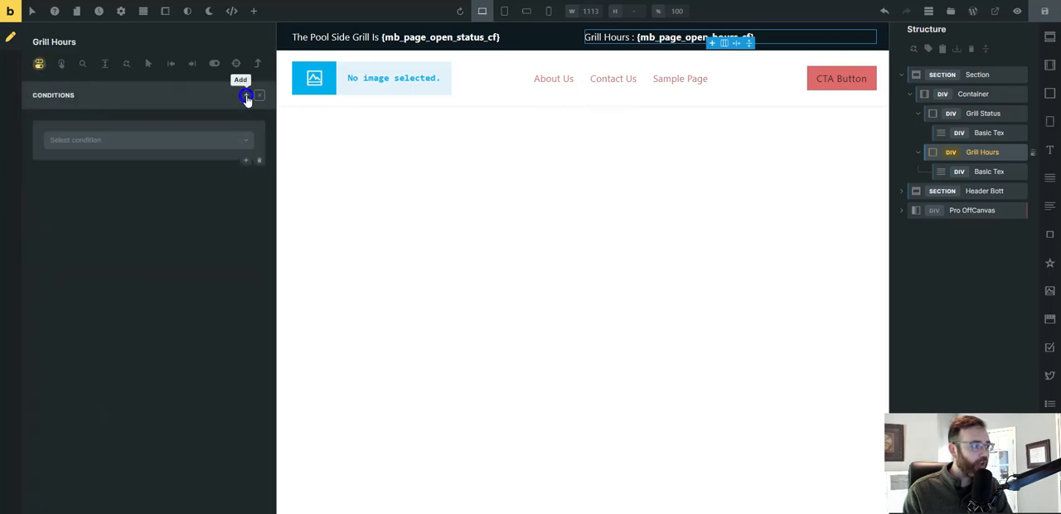
pyautogui.click(211, 140)
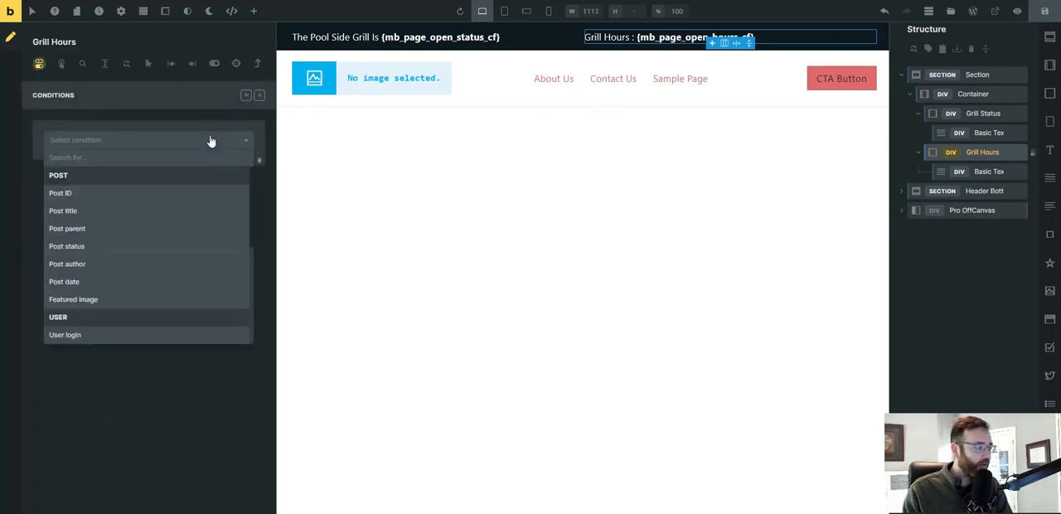
pyautogui.write('d')
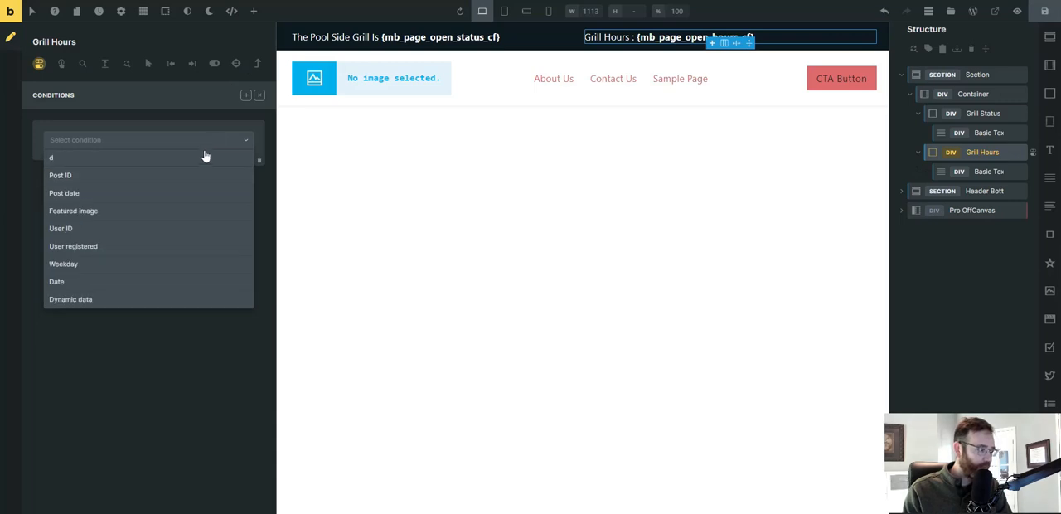
pyautogui.click(71, 300)
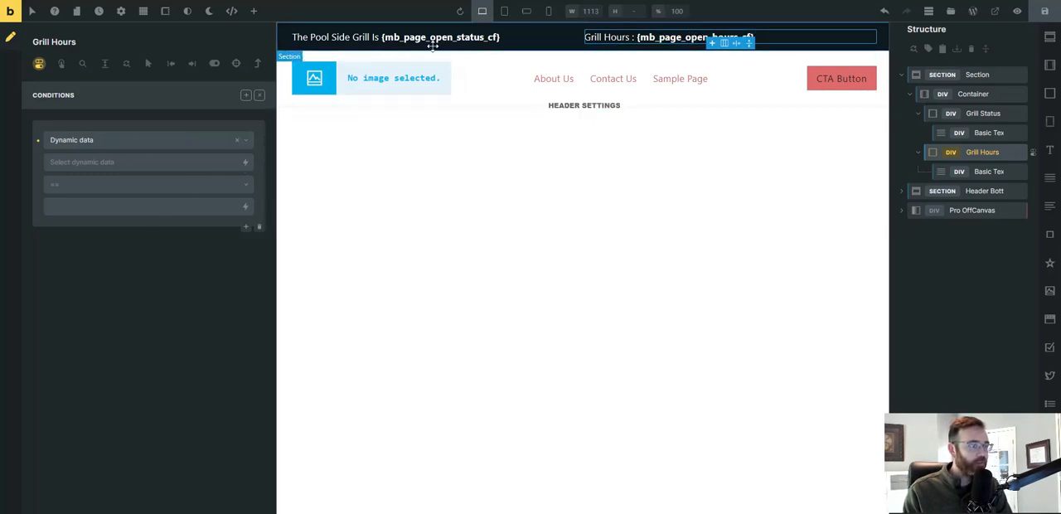
# Set the Grill Hours condition to require that the Meta Box Open Status field contains "Open".
pyautogui.click(245, 165)
pyautogui.scroll(-10, 126, 241)
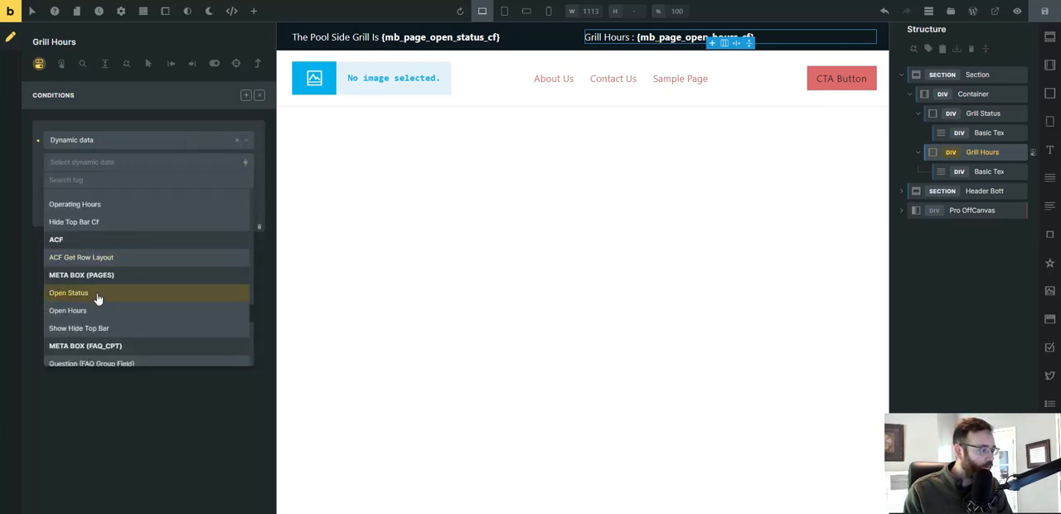
pyautogui.click(67, 295)
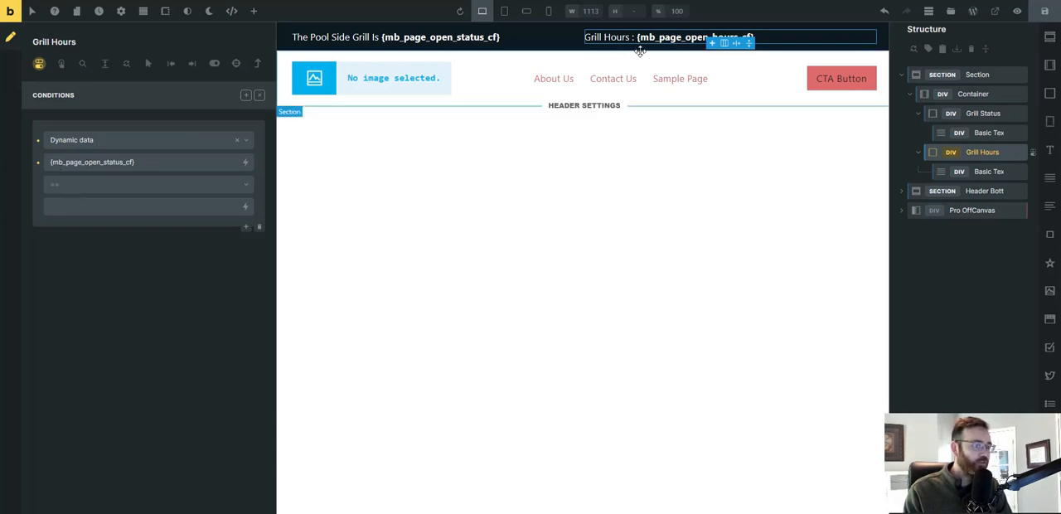
pyautogui.click(241, 189)
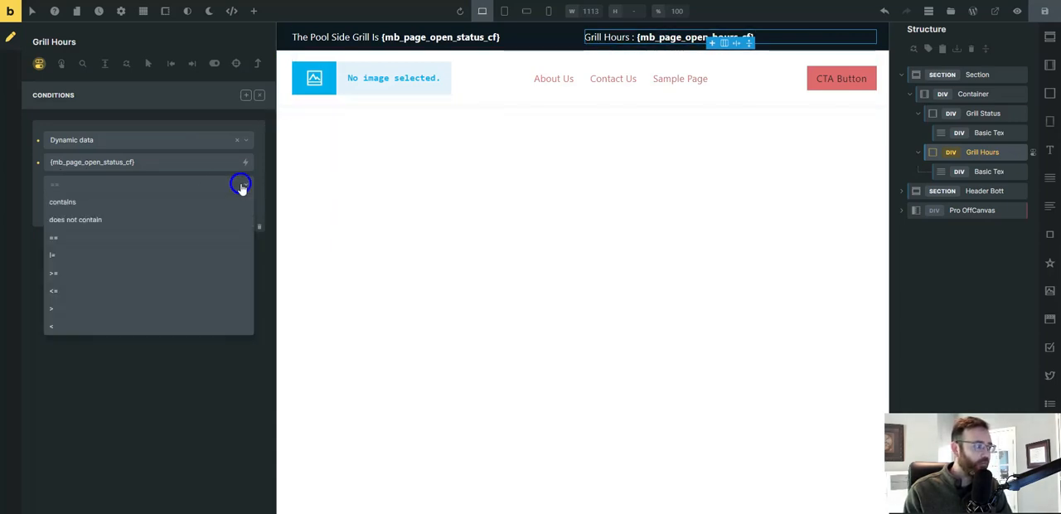
pyautogui.click(182, 201)
pyautogui.click(110, 207)
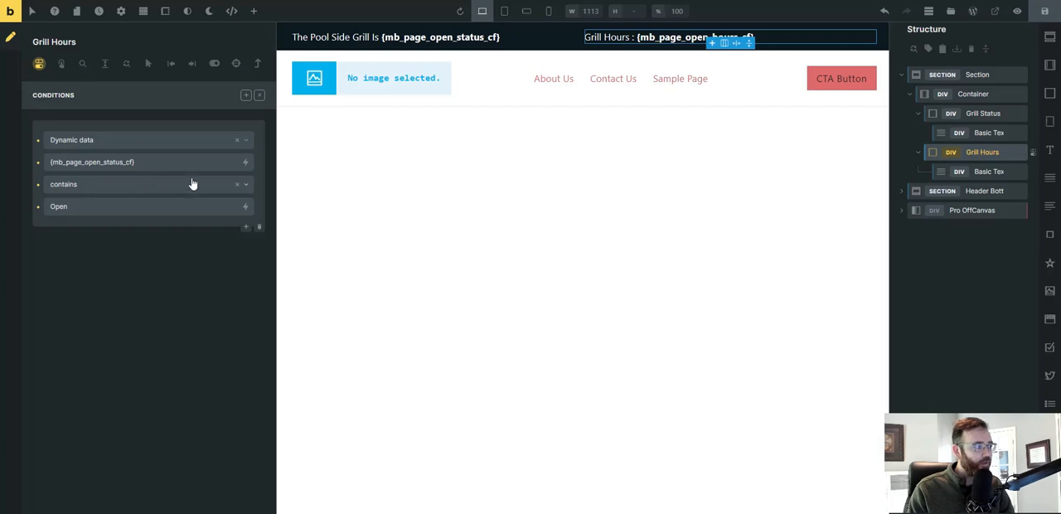
# Change the Grill Hours condition to Open Status != "Closed" and save the header template.
pyautogui.click(244, 183)
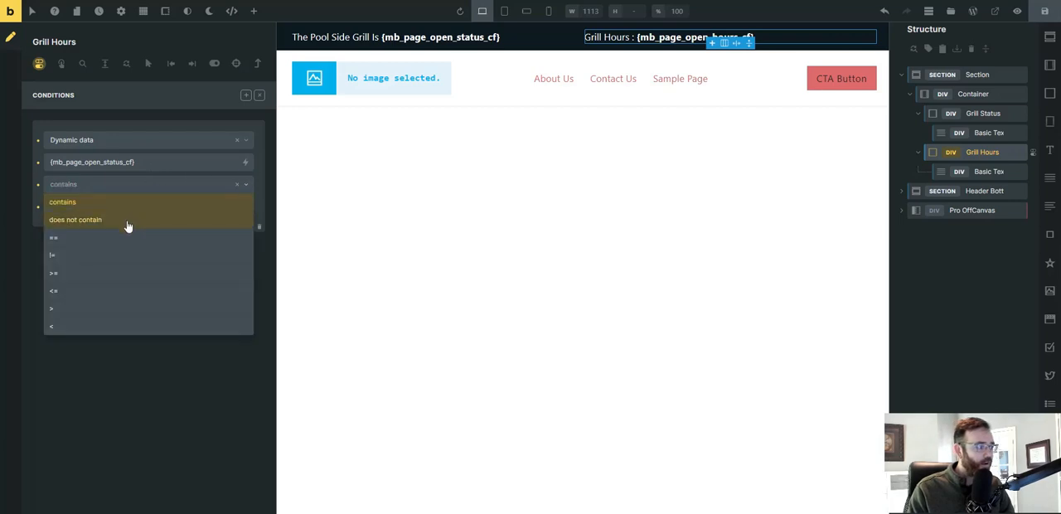
pyautogui.click(104, 255)
pyautogui.doubleClick(59, 206)
pyautogui.write('Cl')
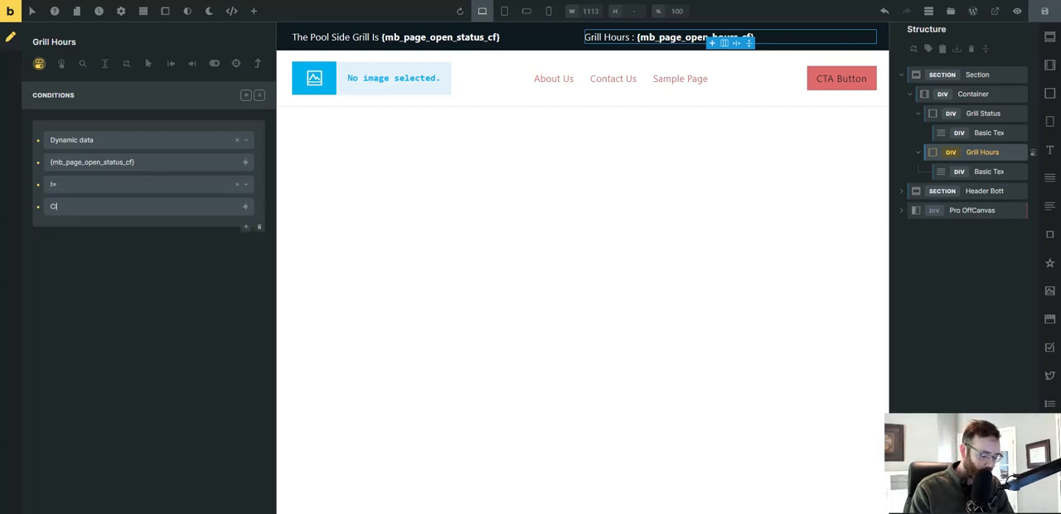
pyautogui.write('osed')
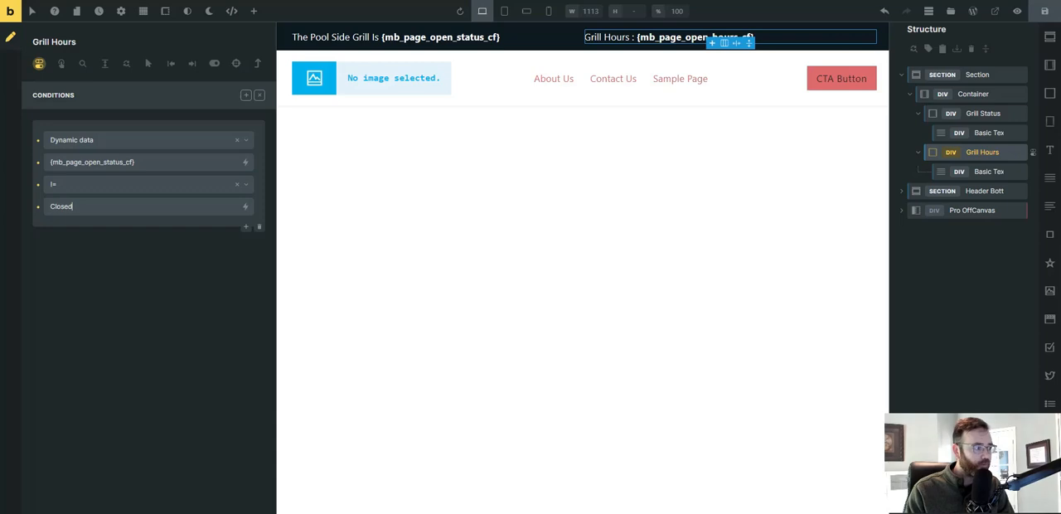
pyautogui.click(1044, 12)
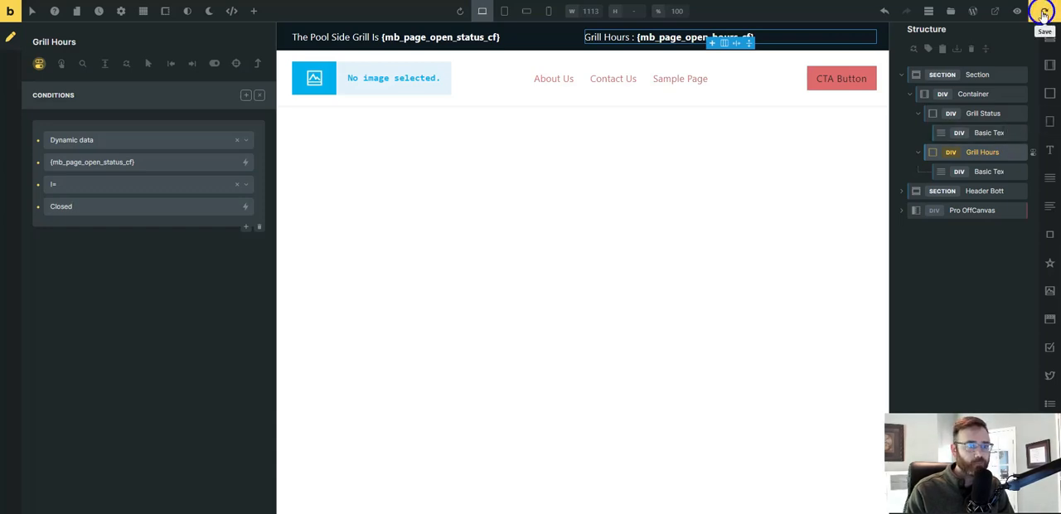
# Set the Grill Hours condition back to Open Status contains "Open" and save the header template.
pyautogui.click(111, 186)
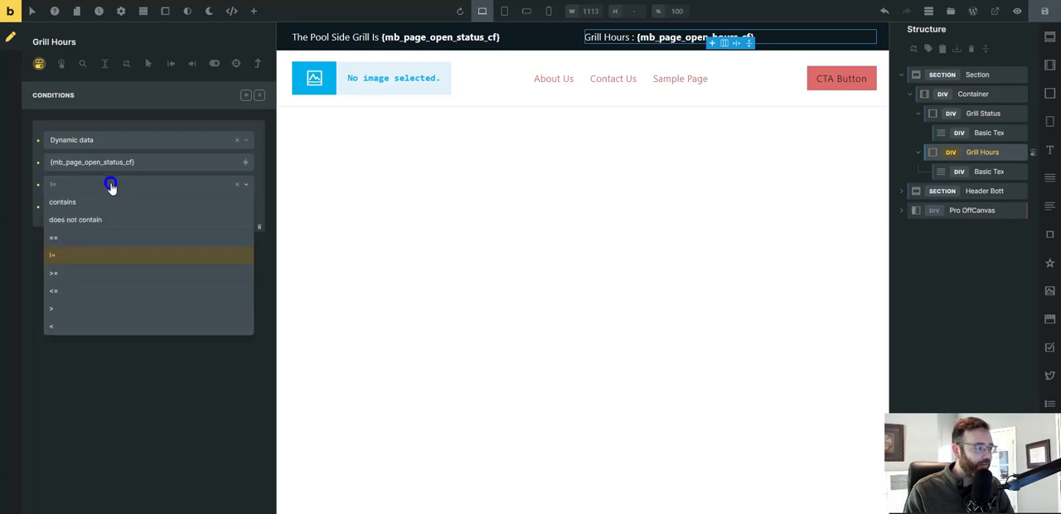
pyautogui.click(66, 206)
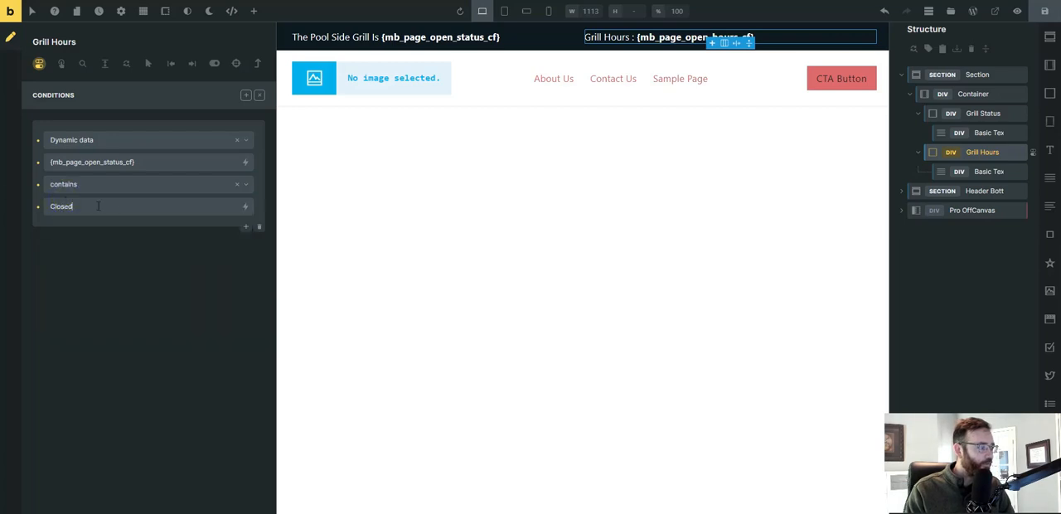
pyautogui.hotkey('ctrl', 'a')
pyautogui.write('O')
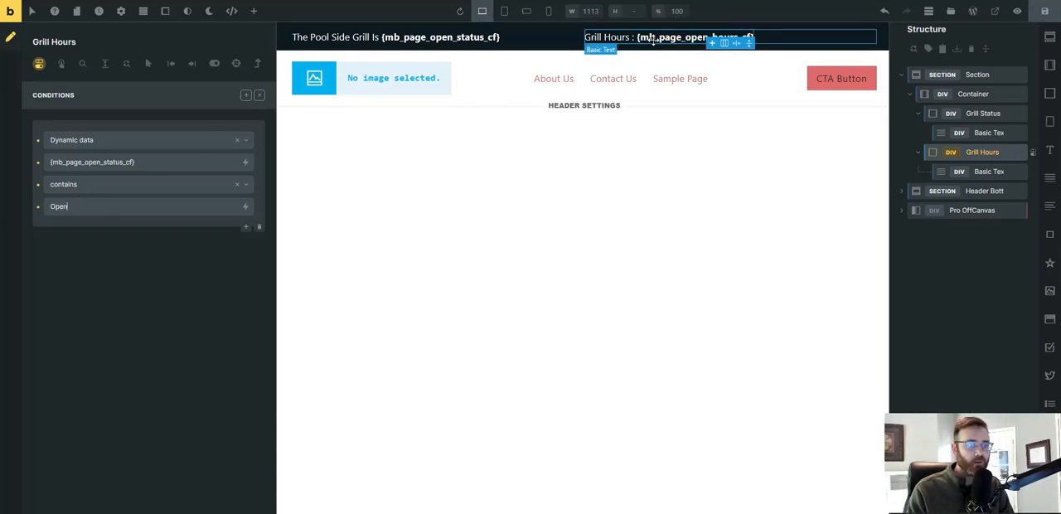
pyautogui.click(1045, 11)
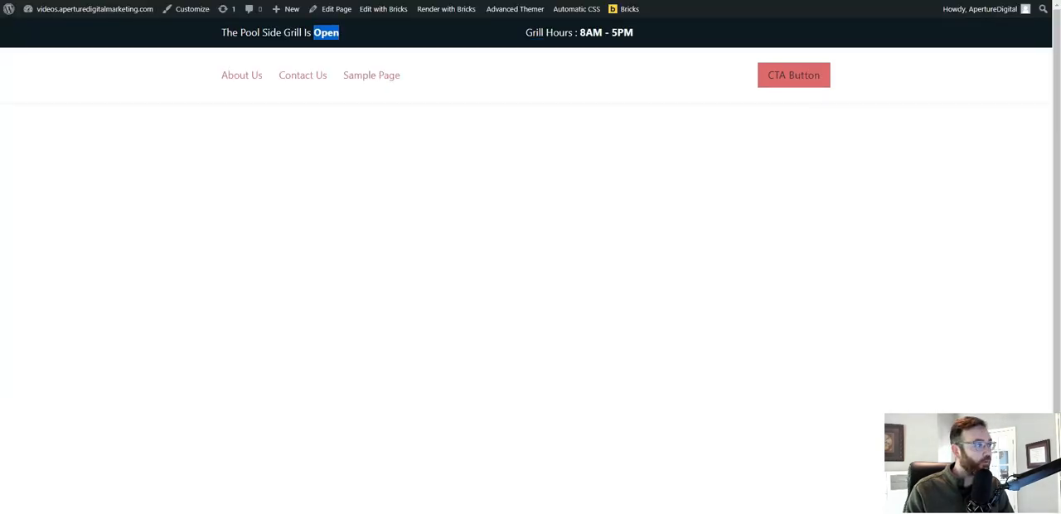
# Open the Top Bar Notification page for editing from its live view, set Open Status to "Closed", and update it.
pyautogui.click(327, 32)
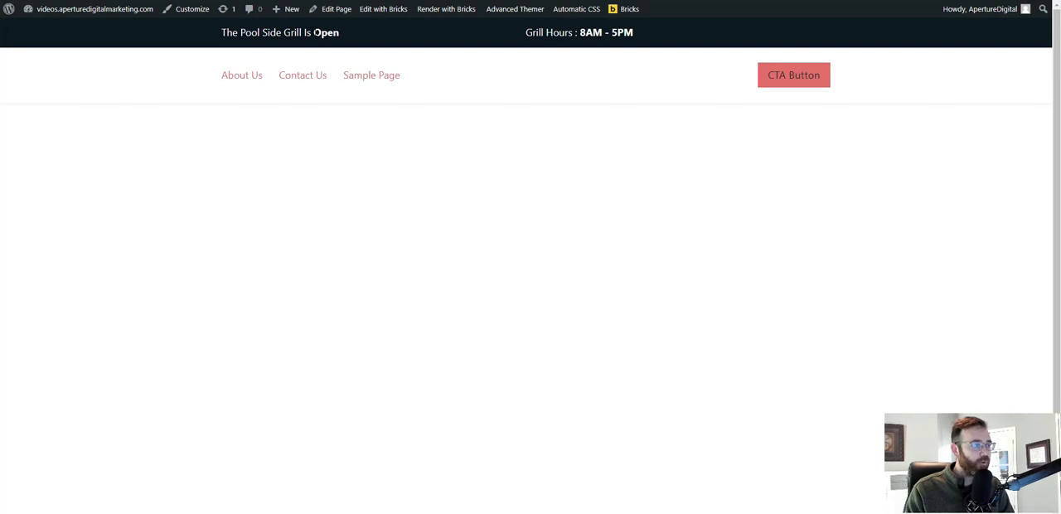
pyautogui.moveTo(585, 32); pyautogui.dragTo(643, 34)
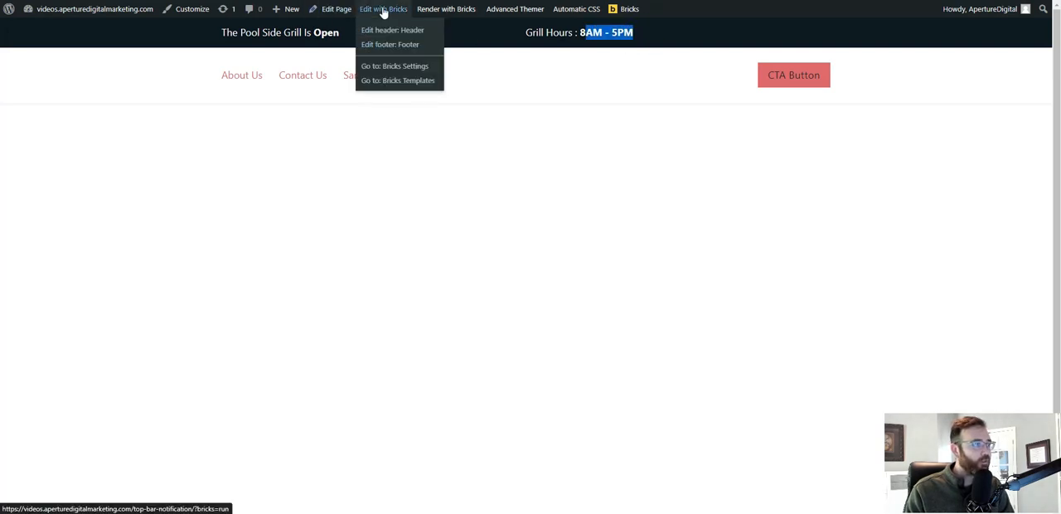
pyautogui.moveTo(386, 14)
pyautogui.moveTo(387, 17); pyautogui.dragTo(332, 12)
pyautogui.click(332, 10)
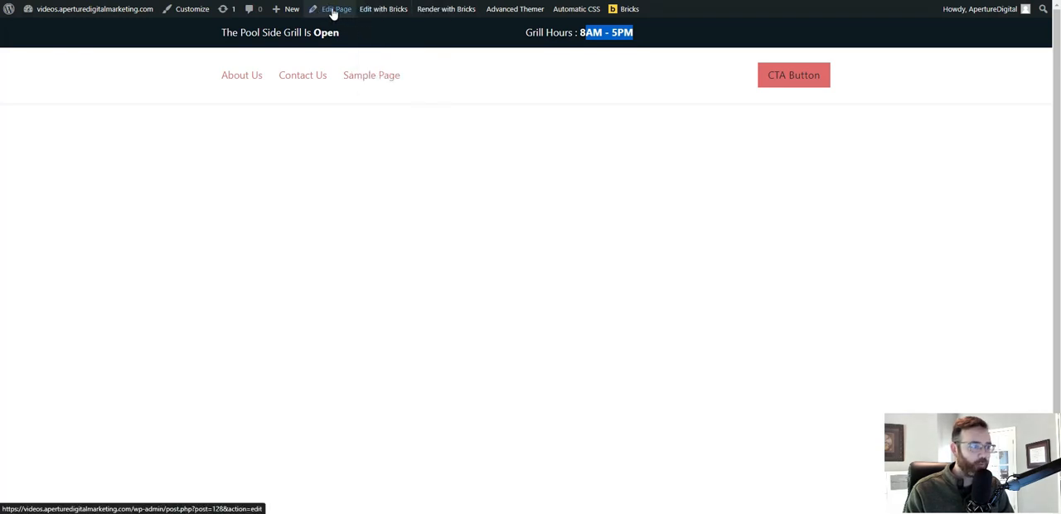
pyautogui.doubleClick(264, 432)
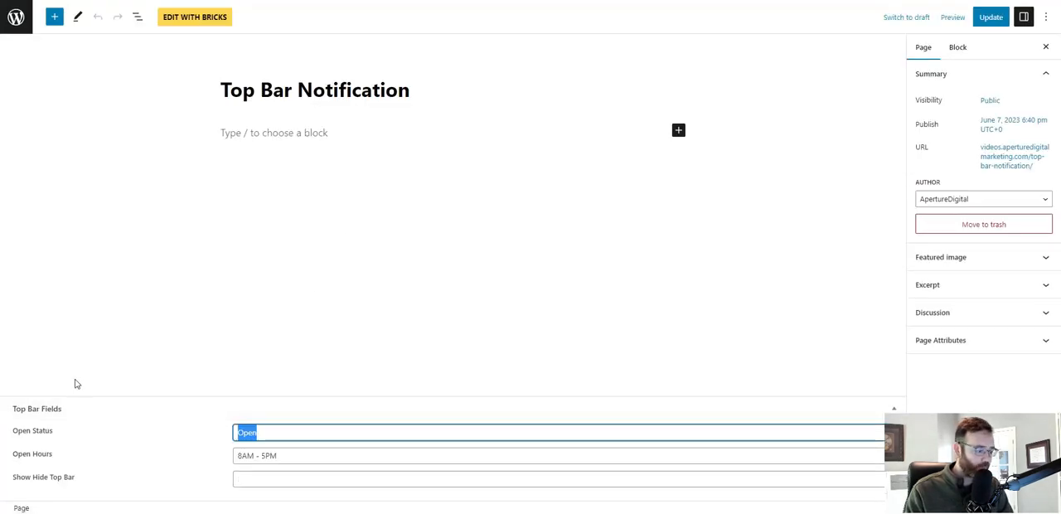
pyautogui.write('Closed')
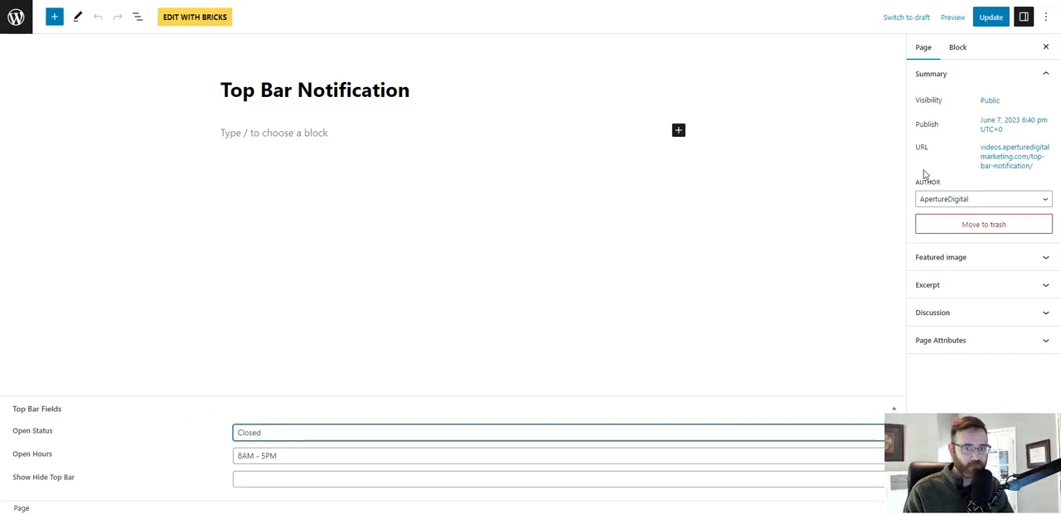
pyautogui.click(988, 18)
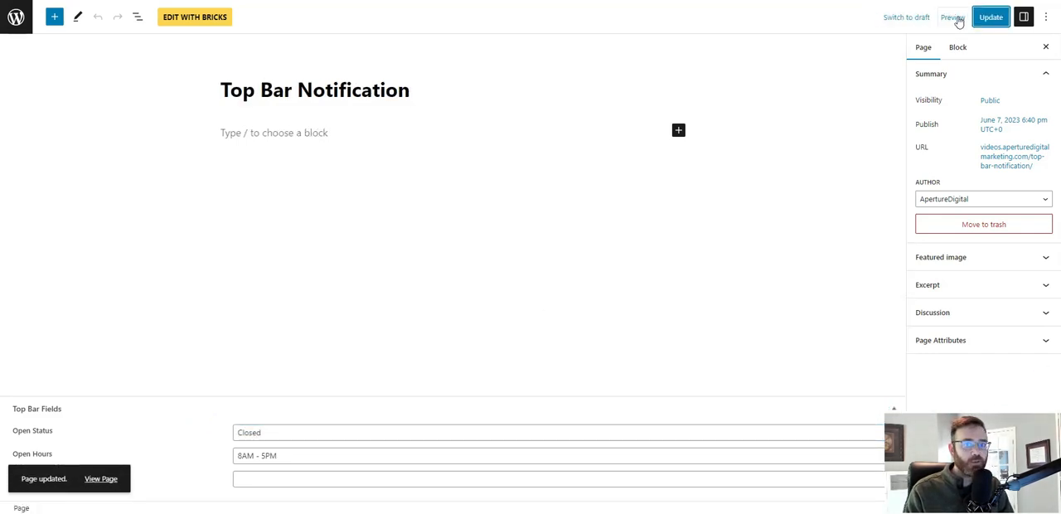
# Preview the Top Bar Notification page in a new tab to check the top bar, and return to the page editor.
pyautogui.click(945, 16)
pyautogui.click(912, 119)
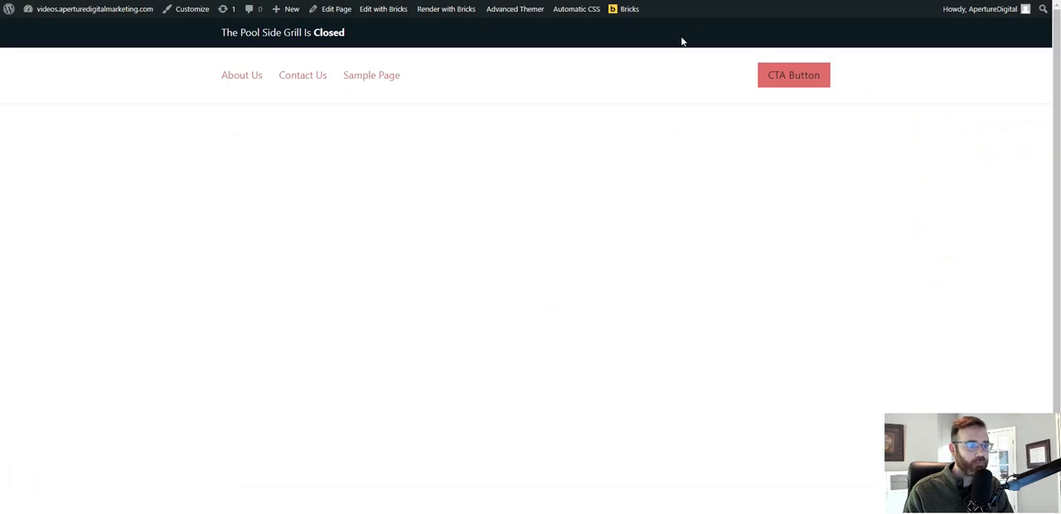
pyautogui.hotkey('ctrl', 'w')
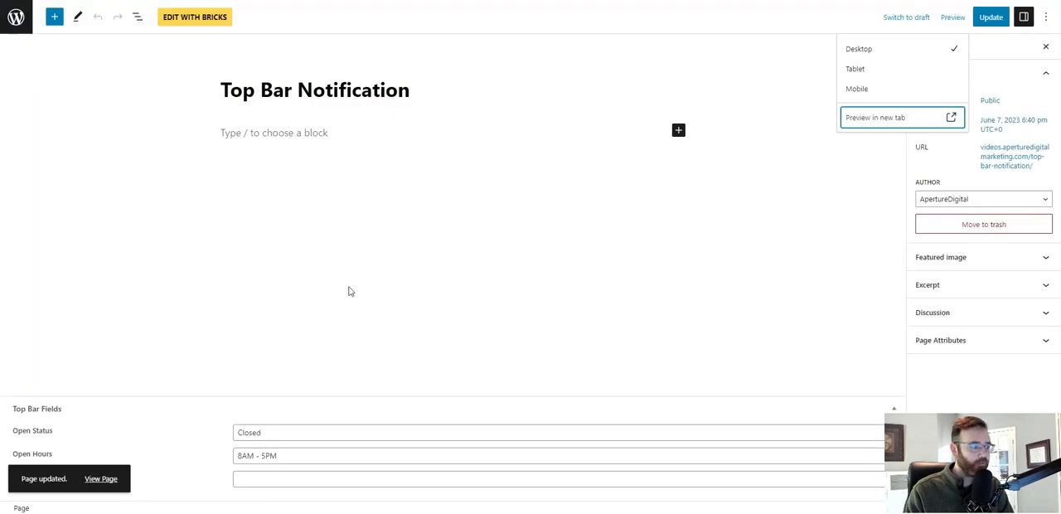
# Set Open Status back to "Open" on the Top Bar Notification page and update it.
pyautogui.doubleClick(284, 439)
pyautogui.write('Op')
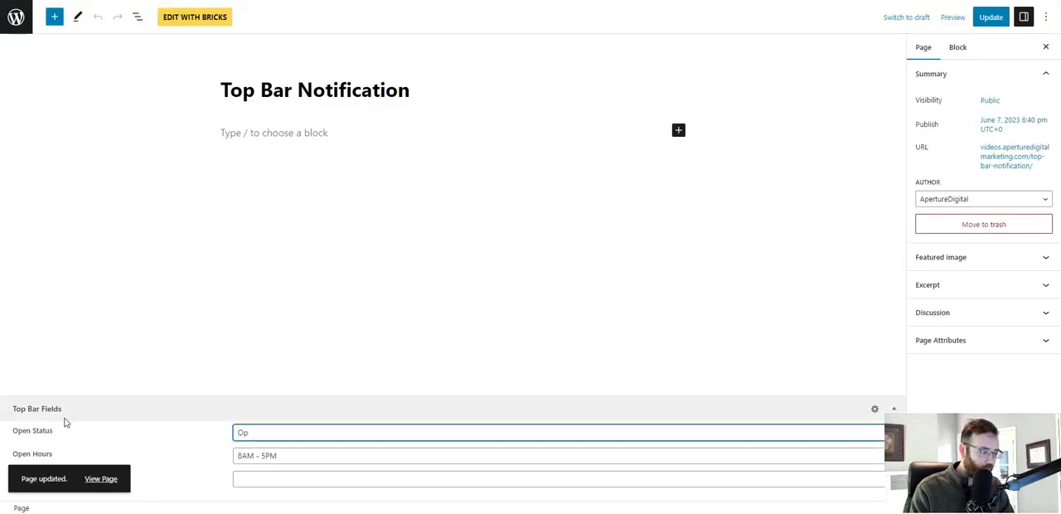
pyautogui.write('en')
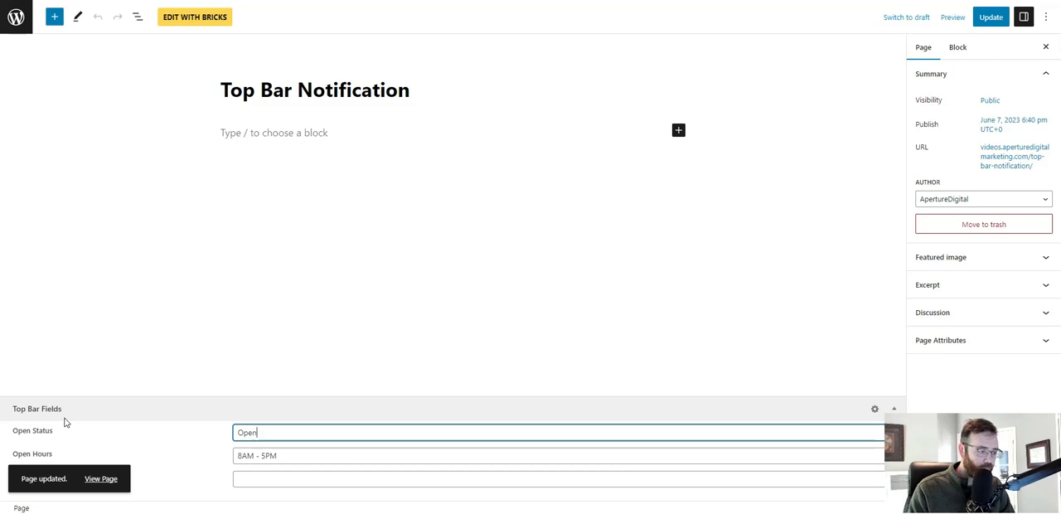
pyautogui.click(988, 17)
# Reload the live Top Bar Notification page to check the grill hours in the top bar.
pyautogui.hotkey('ctrl', 'Tab')
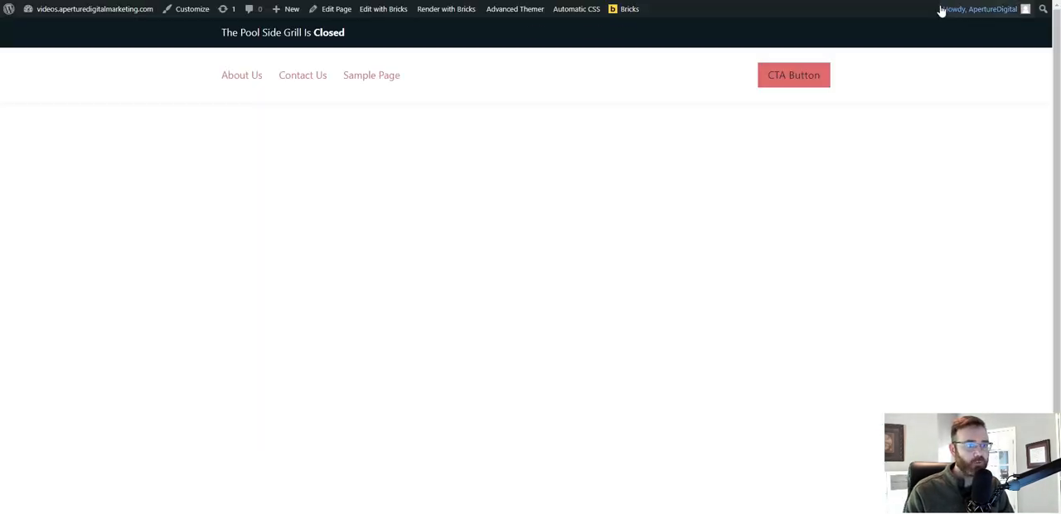
pyautogui.press('F5')
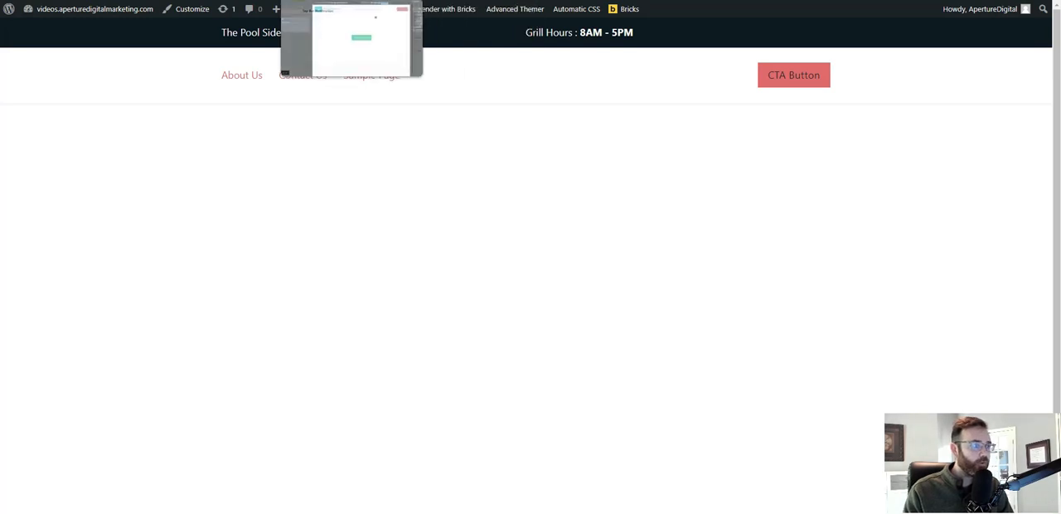
# Return to the Top Bar Notification page editor, set Show Hide Top Bar to "Show", and update the page.
pyautogui.click(452, 0)
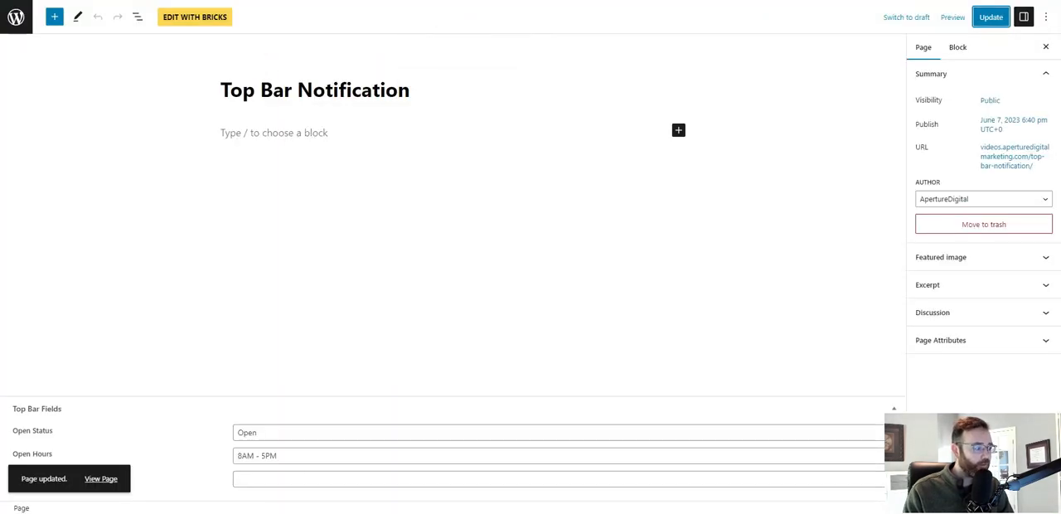
pyautogui.click(298, 476)
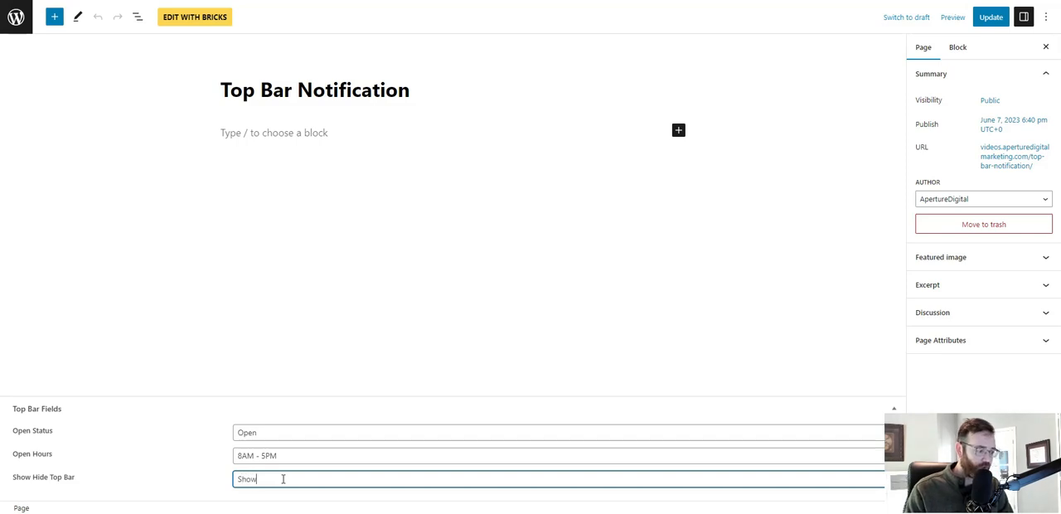
pyautogui.click(995, 17)
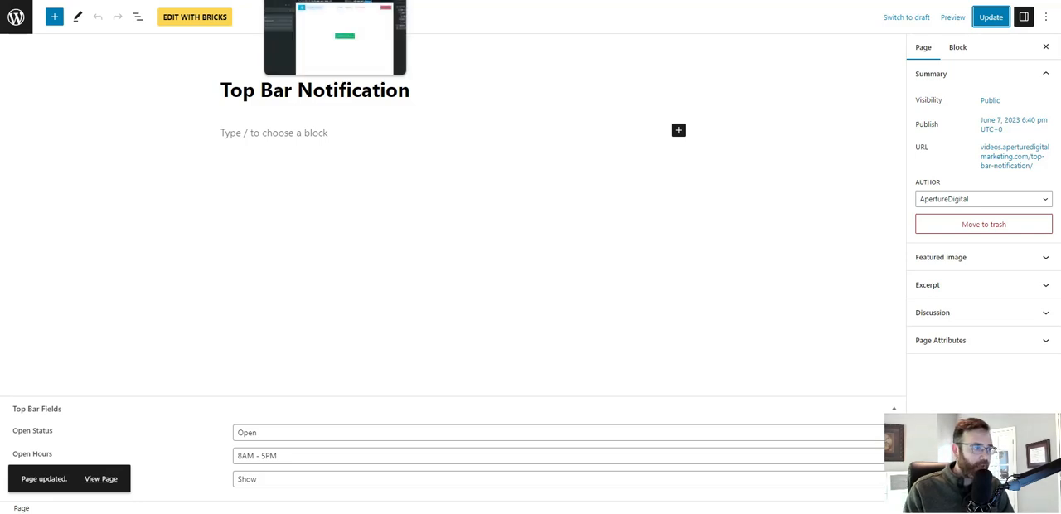
# Switch to the Bricks header template and rename the section holding the grill status and hours to "Top Bar".
pyautogui.click(323, 1)
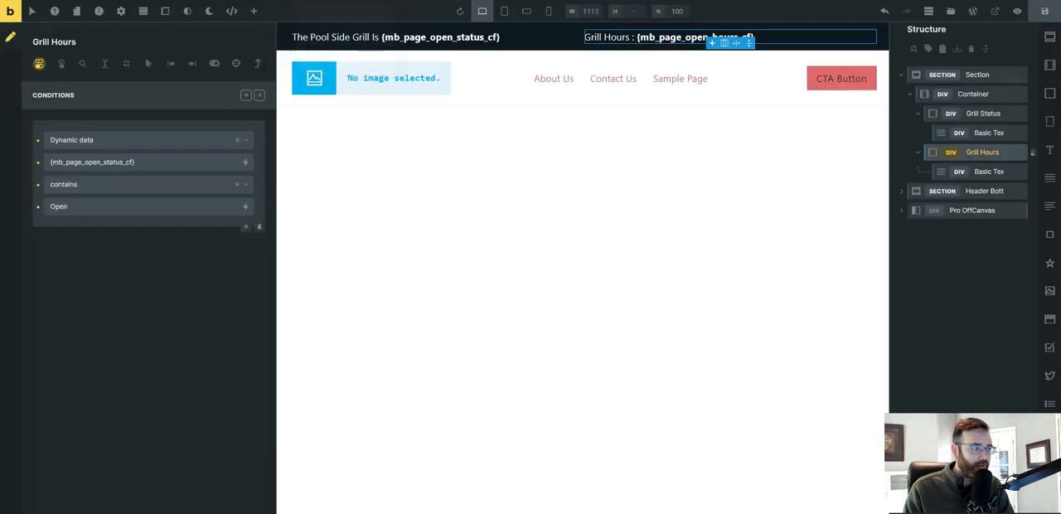
pyautogui.click(978, 75)
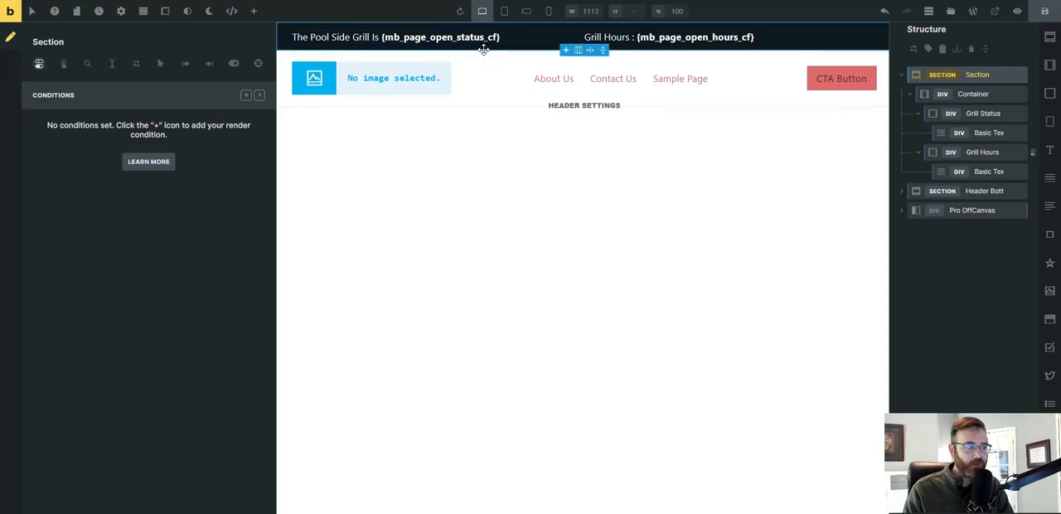
pyautogui.doubleClick(975, 75)
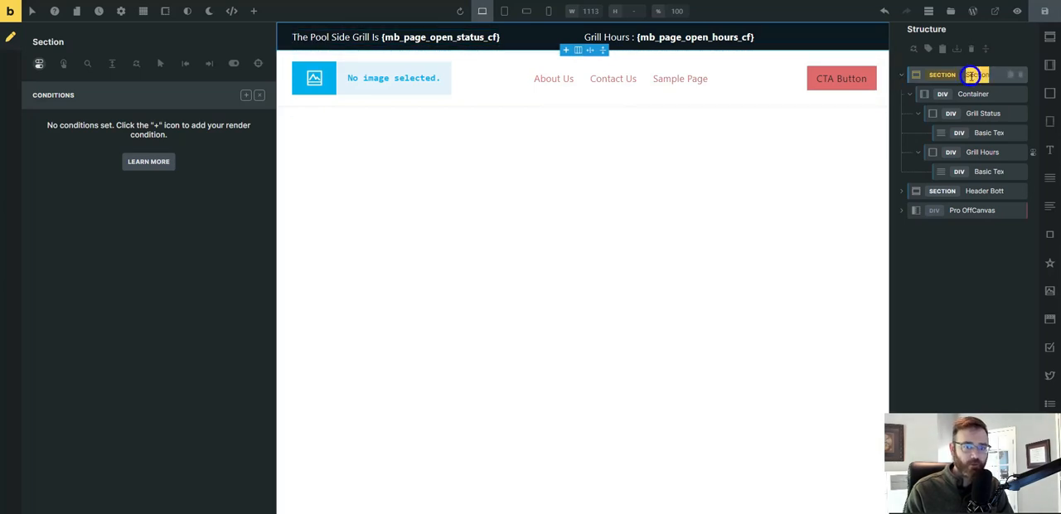
pyautogui.write('Top Bar')
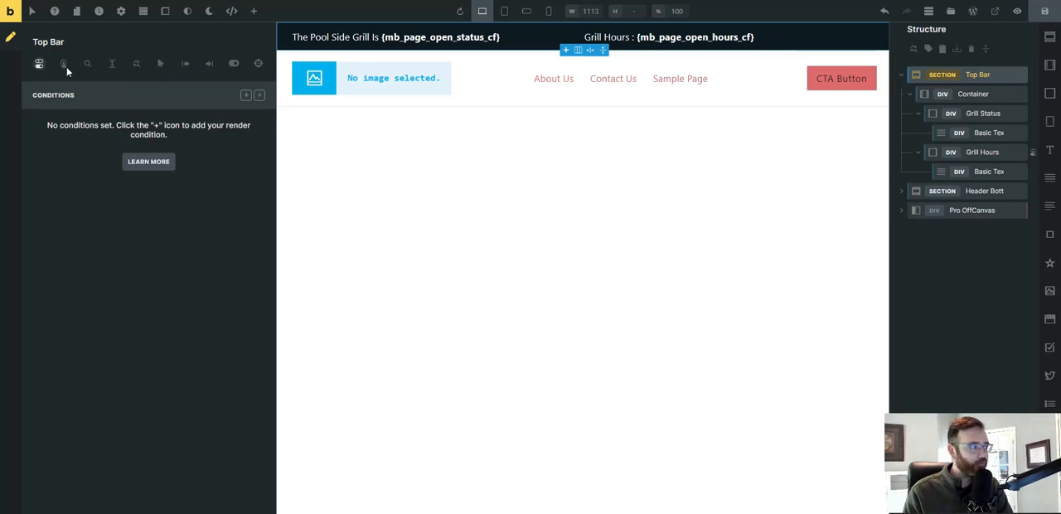
# Add a render condition of type Dynamic data to the Top Bar section.
pyautogui.click(245, 95)
pyautogui.click(157, 140)
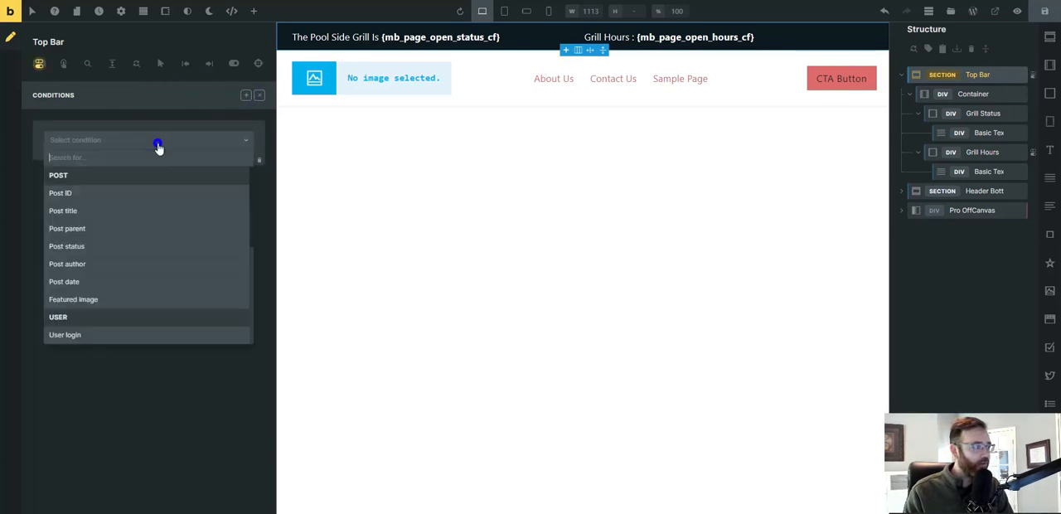
pyautogui.scroll(-3, 131, 287)
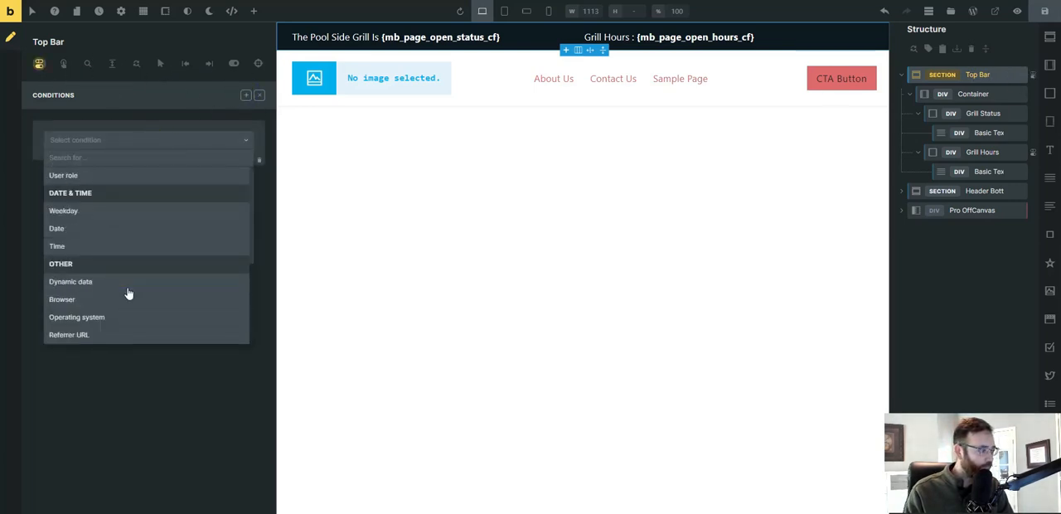
pyautogui.scroll(4, 83, 262)
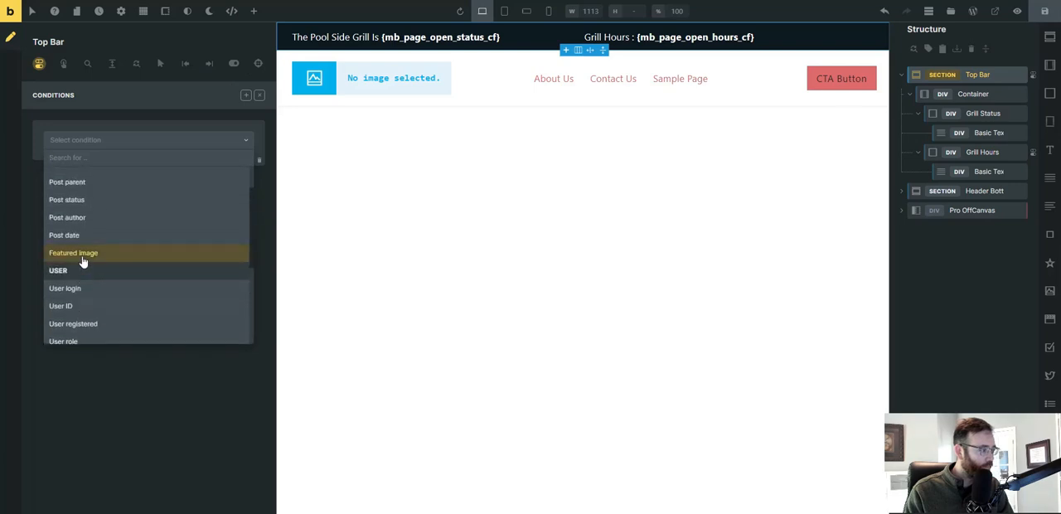
pyautogui.scroll(1, 83, 262)
pyautogui.scroll(-4, 83, 262)
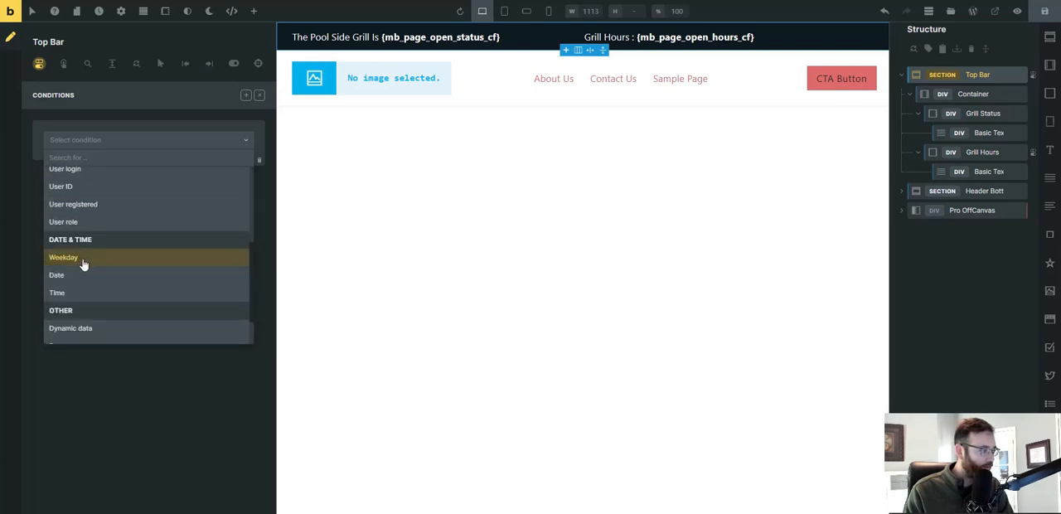
pyautogui.scroll(-1, 83, 263)
pyautogui.click(85, 287)
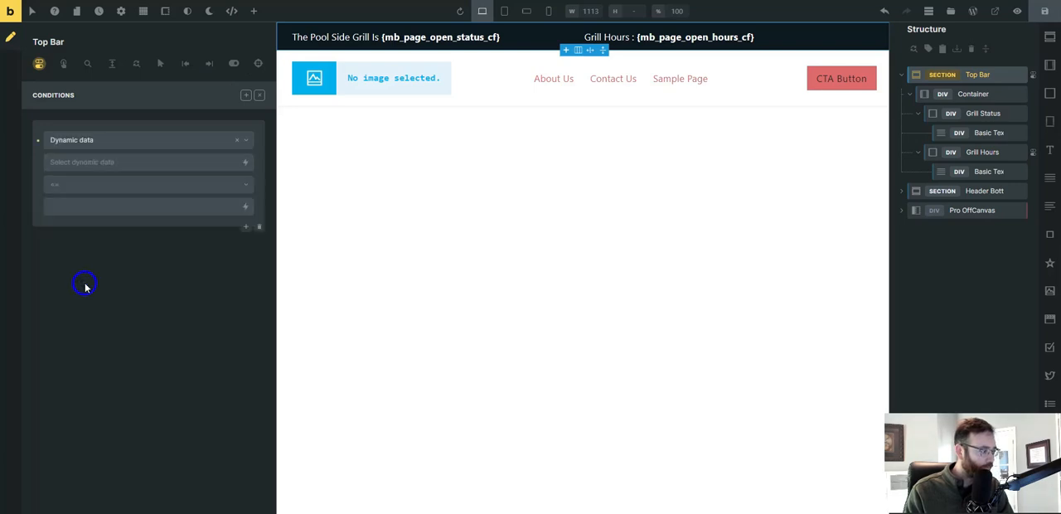
# Make the Top Bar condition compare the Meta Box Show Hide Top Bar field with the value "Show", and save the header template.
pyautogui.click(244, 166)
pyautogui.scroll(-8, 141, 290)
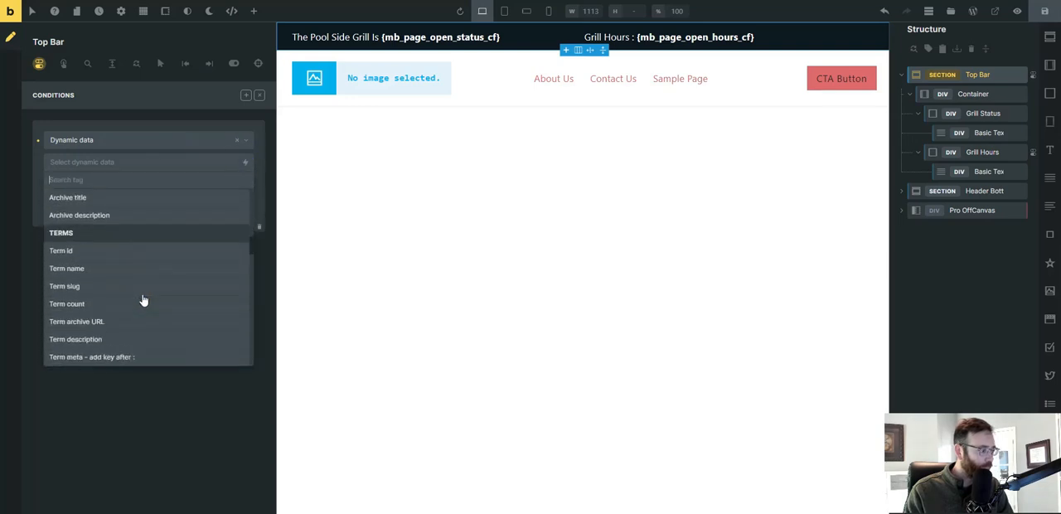
pyautogui.scroll(-15, 144, 300)
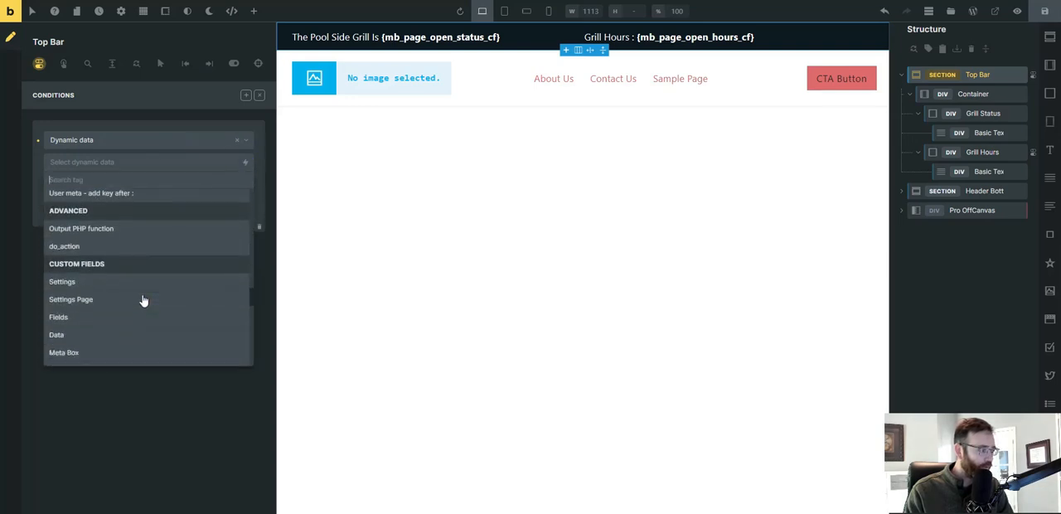
pyautogui.scroll(-8, 137, 290)
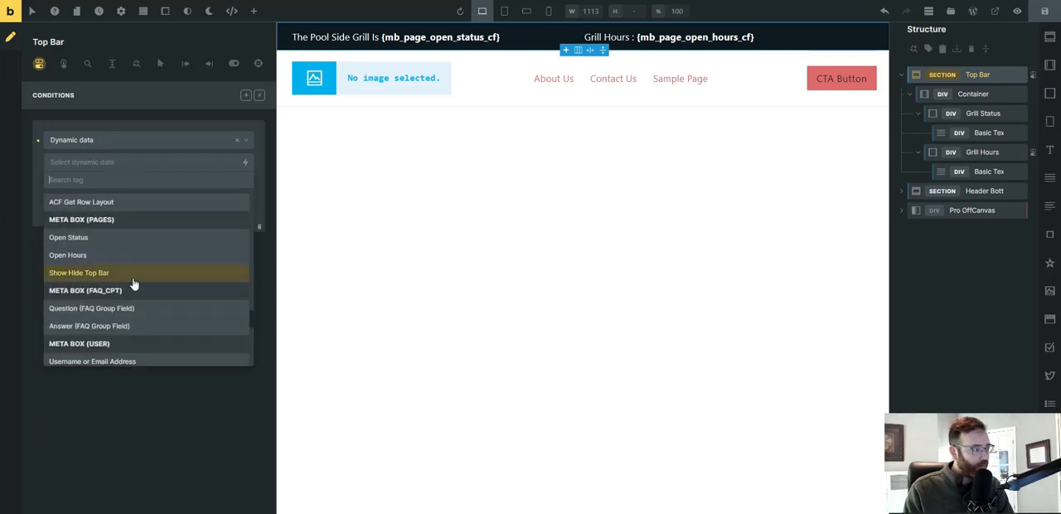
pyautogui.click(81, 275)
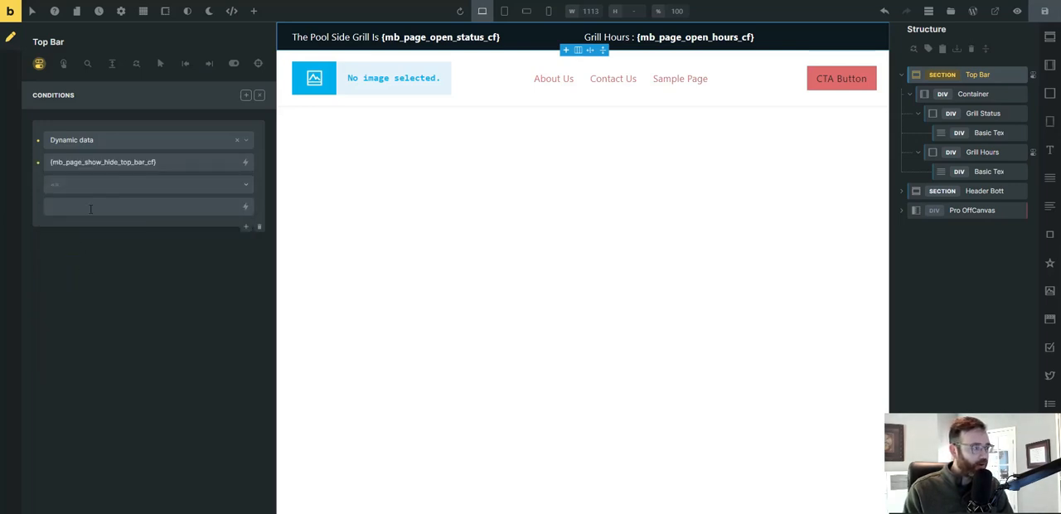
pyautogui.write('Show')
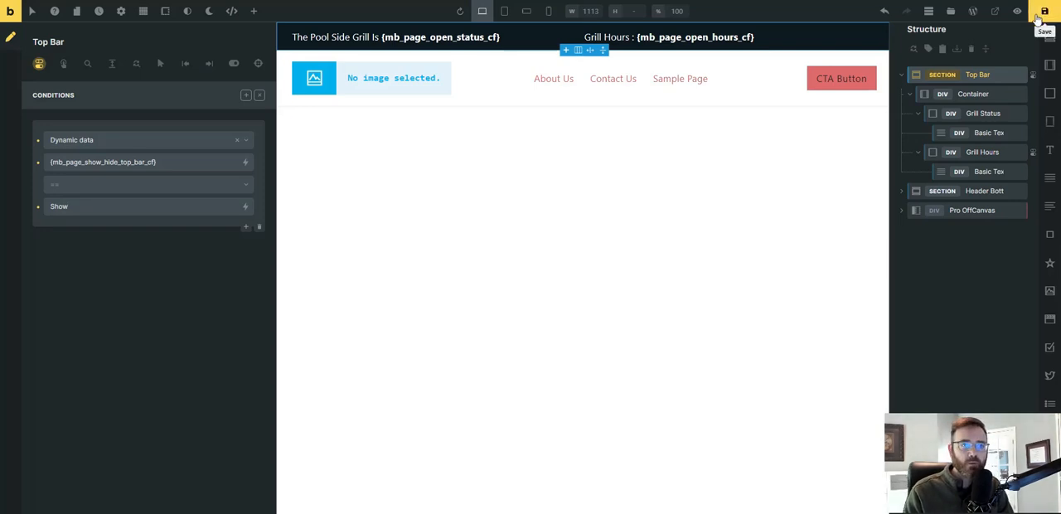
pyautogui.click(1038, 17)
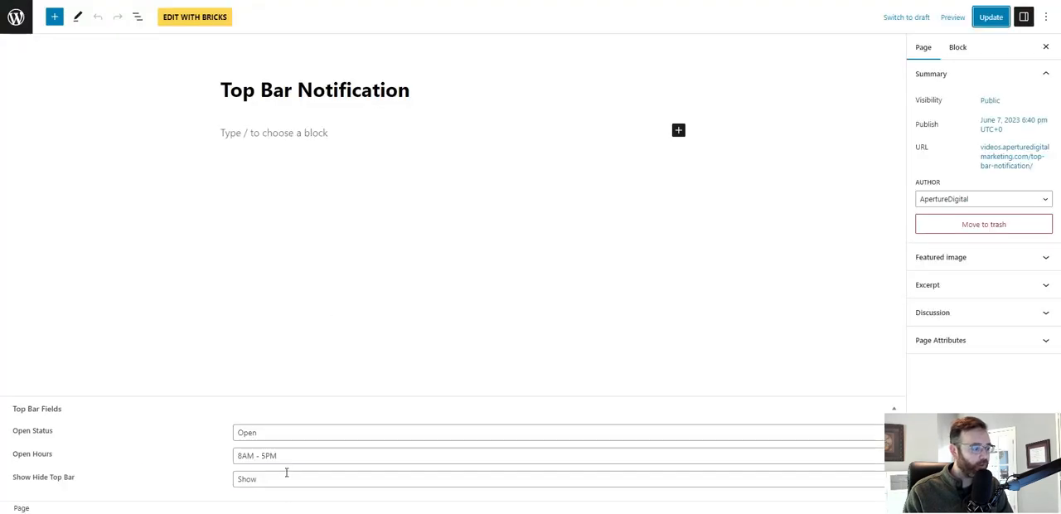
# In the Top Bar Notification page editor, set Show Hide Top Bar to "Hide" and update the page.
pyautogui.doubleClick(286, 473)
pyautogui.write('H')
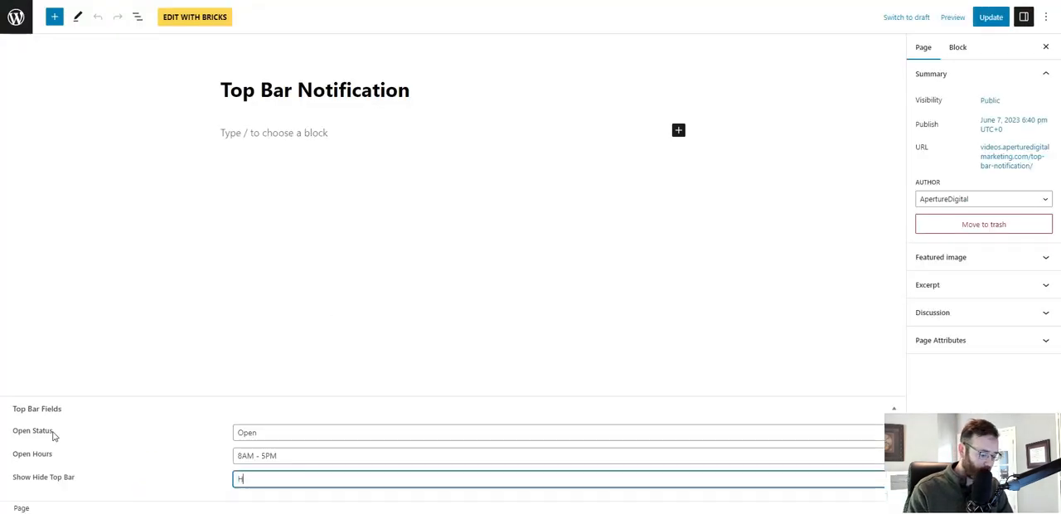
pyautogui.write('ide')
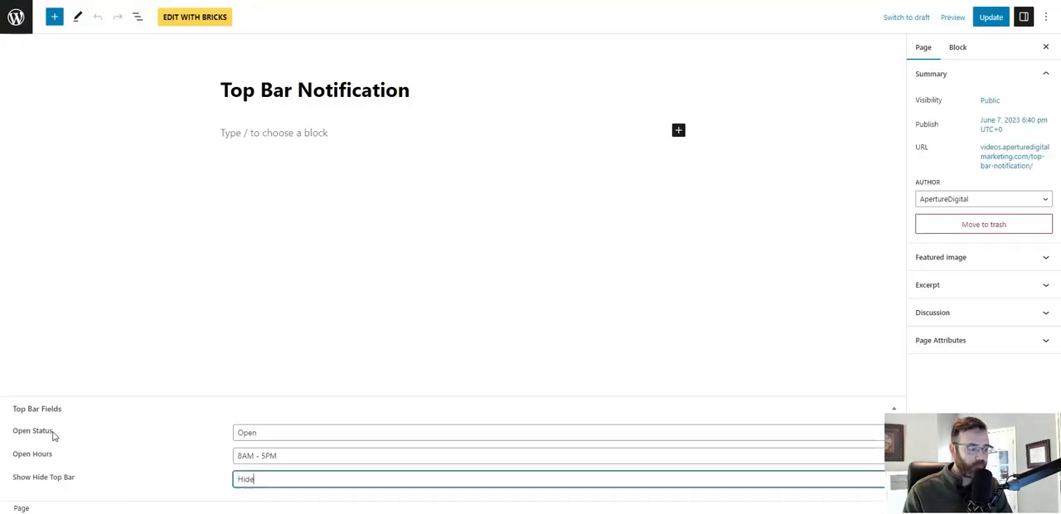
pyautogui.click(990, 17)
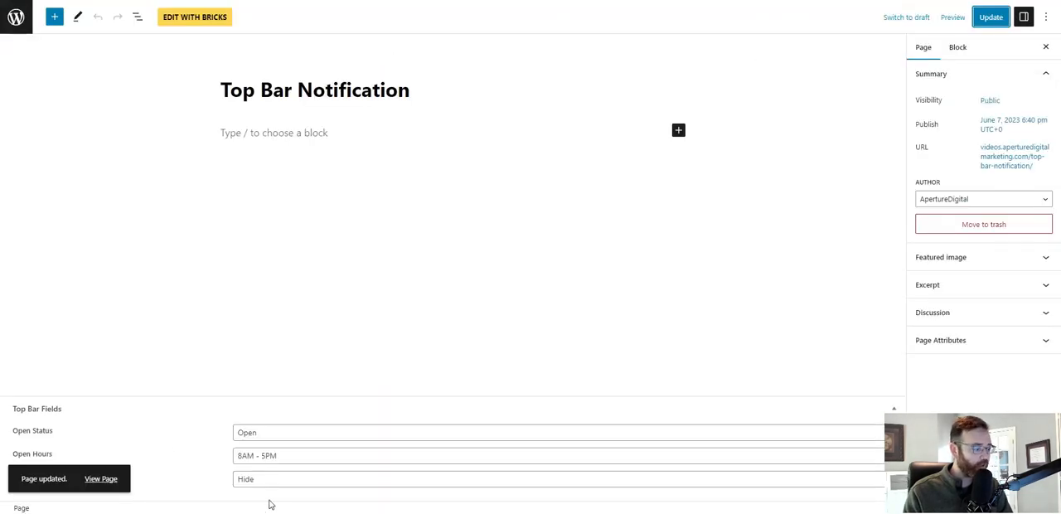
# Set Show Hide Top Bar back to "Show", update the page, check the live top bar, and return to the page editor.
pyautogui.click(273, 481)
pyautogui.hotkey('ctrl', 'a')
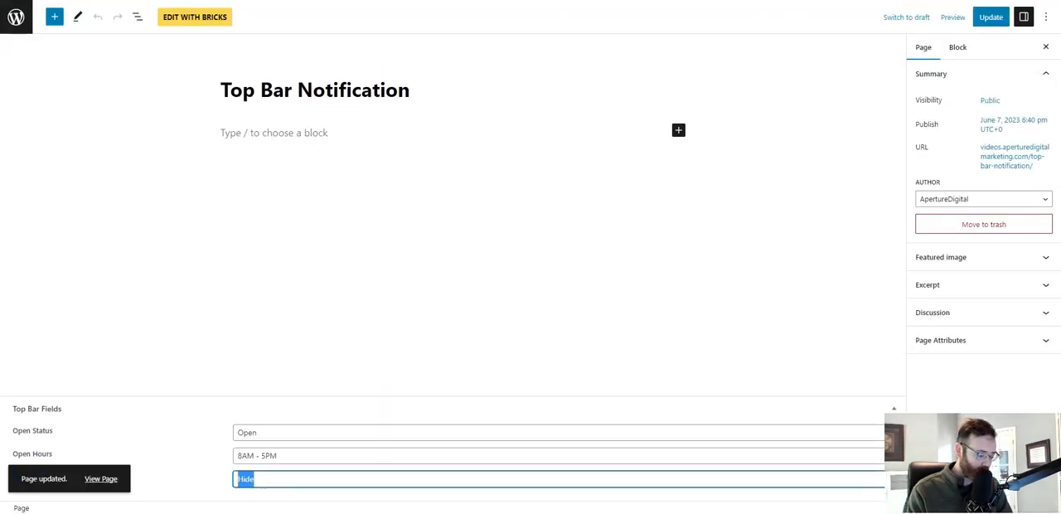
pyautogui.write('Show')
pyautogui.click(990, 17)
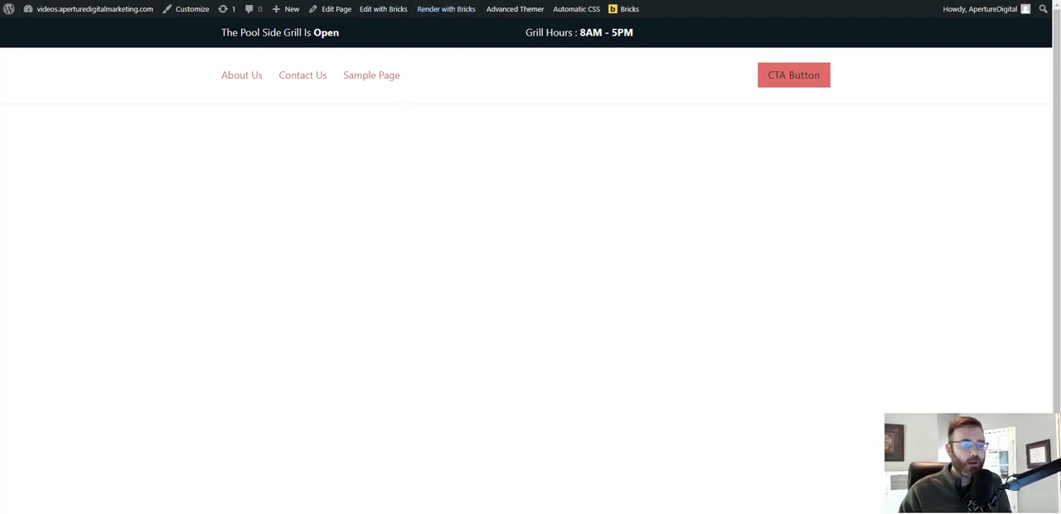
pyautogui.click(422, 0)
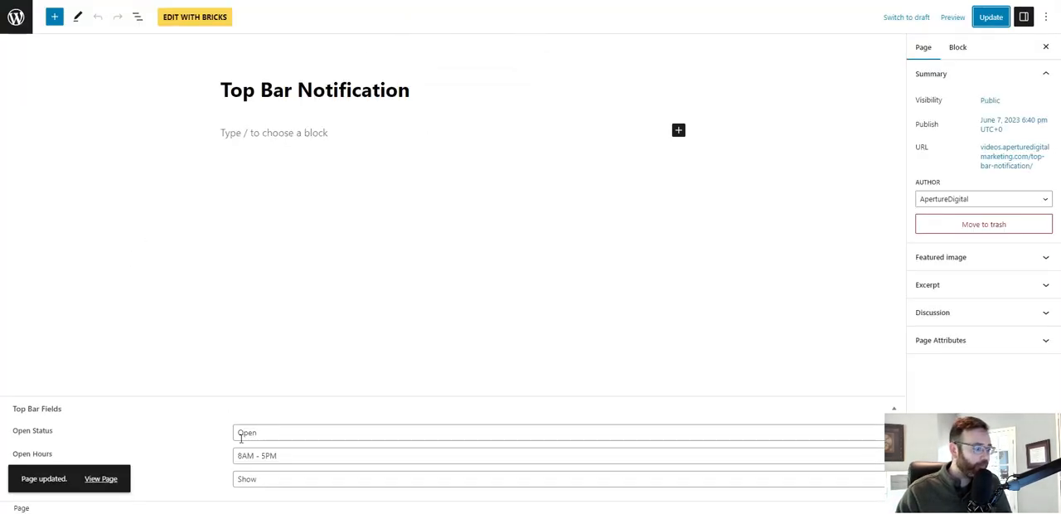
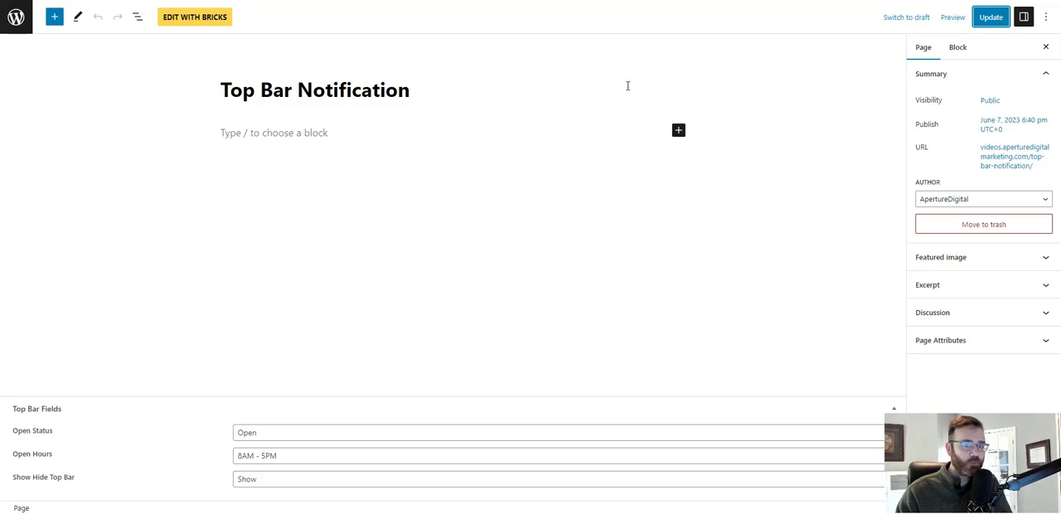
# Update the Top Bar Notification page, check the live top bar, and return to the header template in the Bricks builder.
pyautogui.click(992, 18)
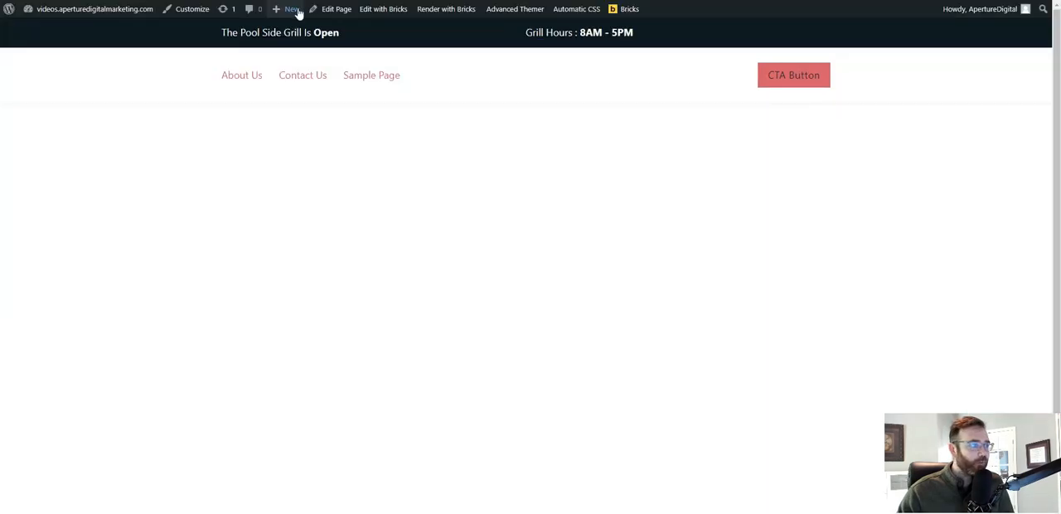
pyautogui.click(336, 1)
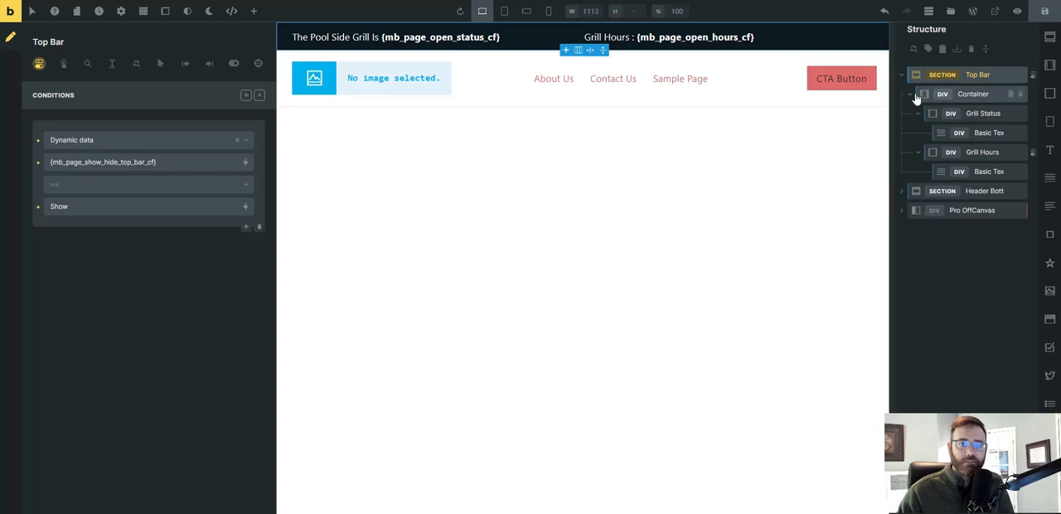
# Try Space between item justification and Center item alignment on the top-bar__container class, and clear both settings.
pyautogui.click(973, 94)
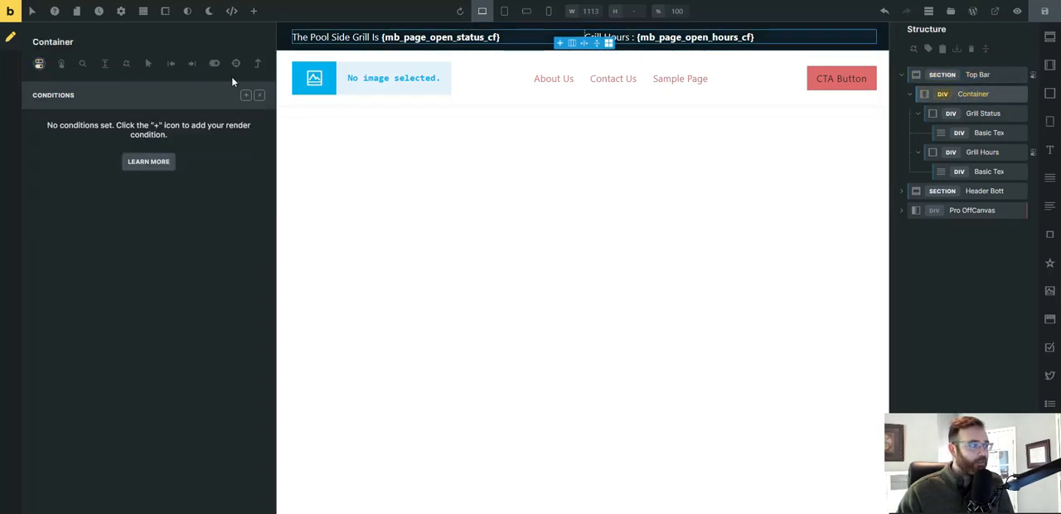
pyautogui.click(403, 39)
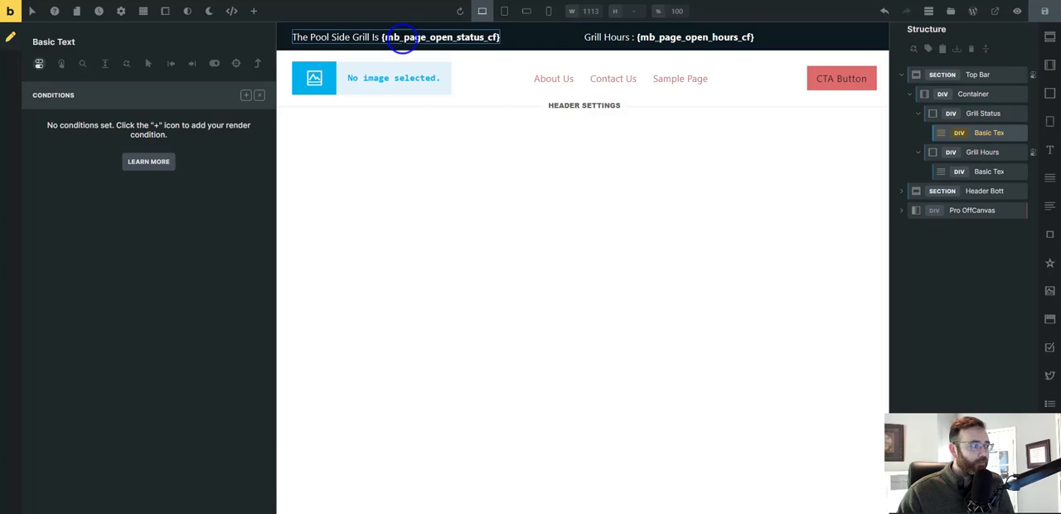
pyautogui.click(39, 65)
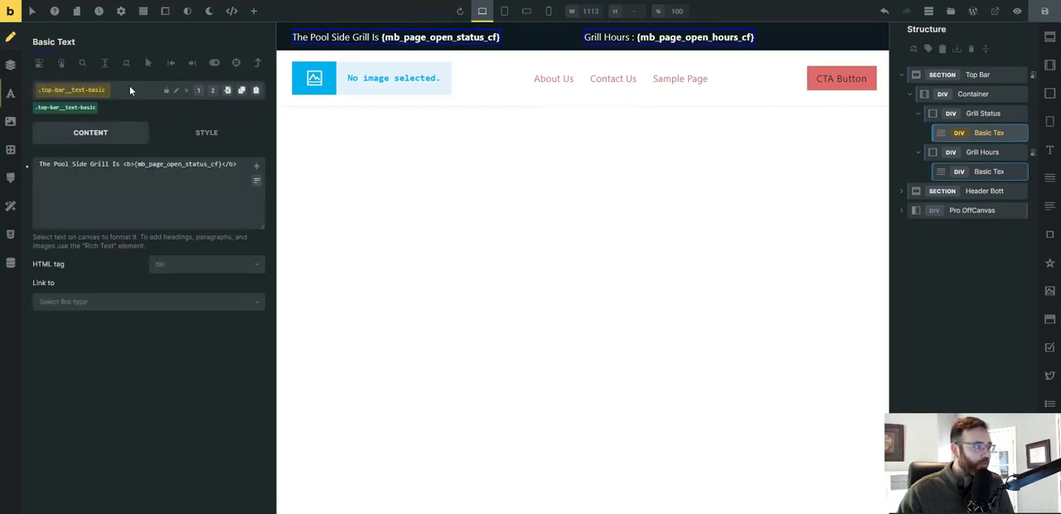
pyautogui.click(55, 107)
pyautogui.click(977, 95)
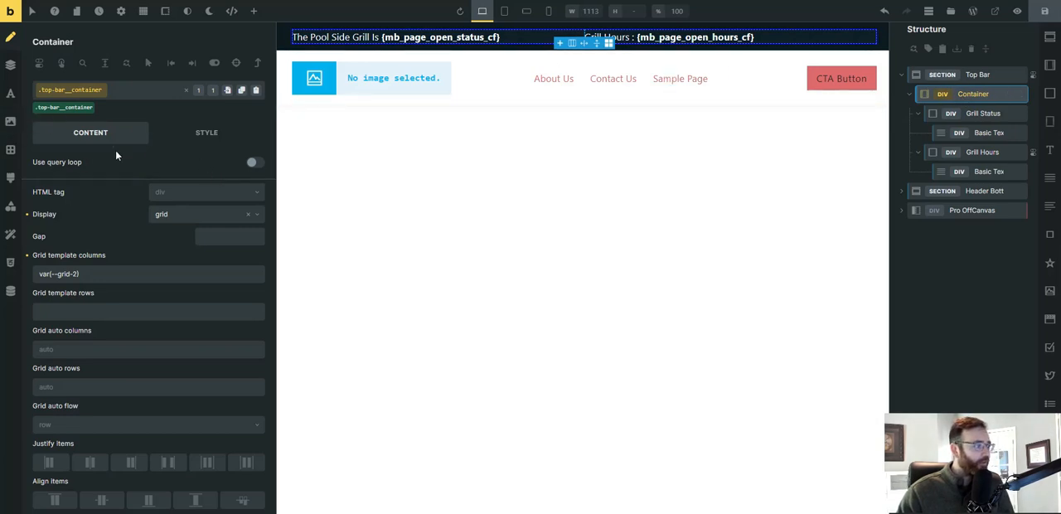
pyautogui.scroll(-1, 119, 436)
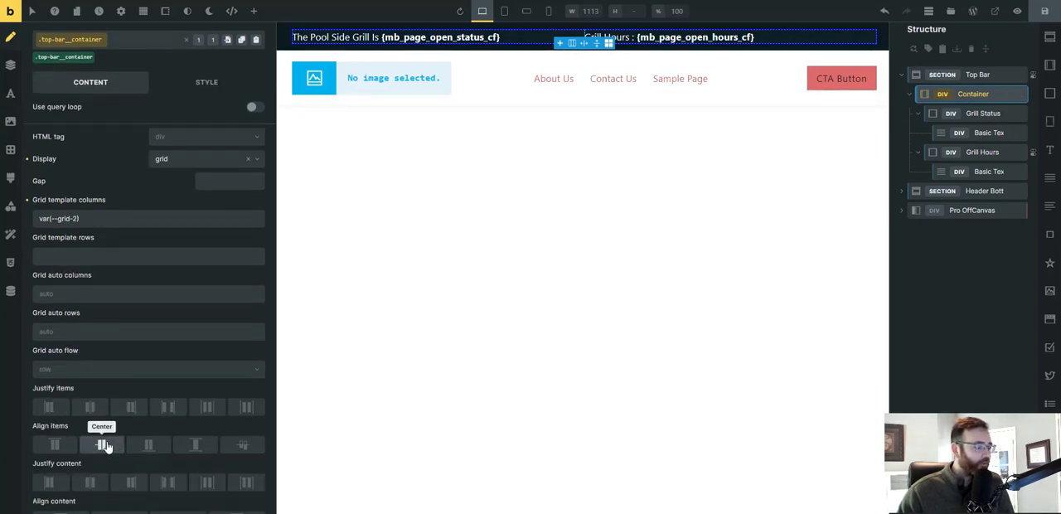
pyautogui.click(169, 416)
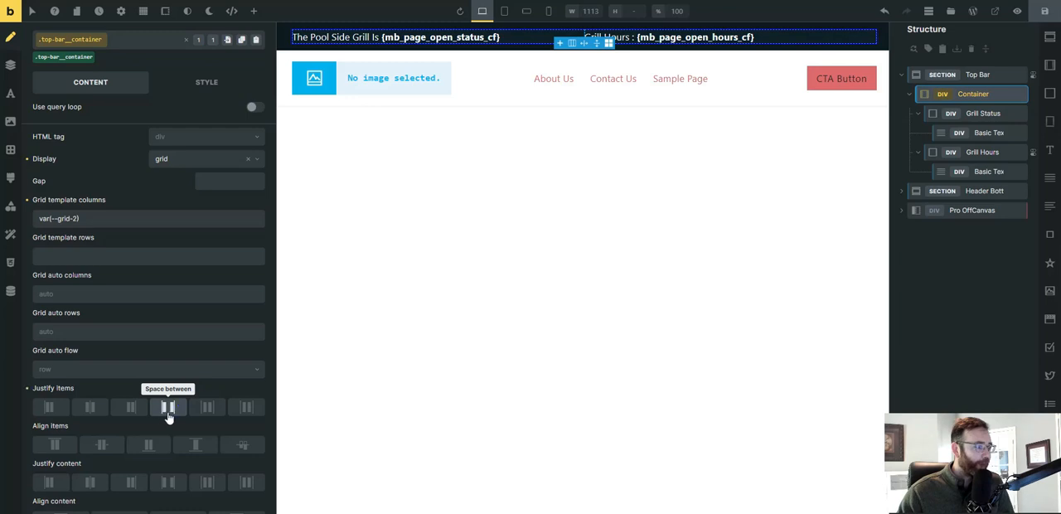
pyautogui.click(114, 446)
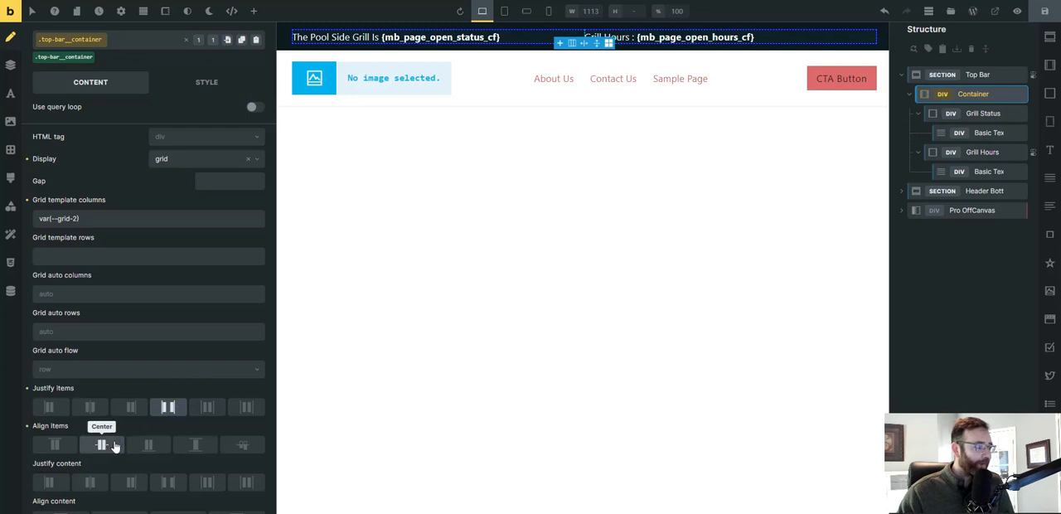
pyautogui.click(168, 414)
pyautogui.click(98, 452)
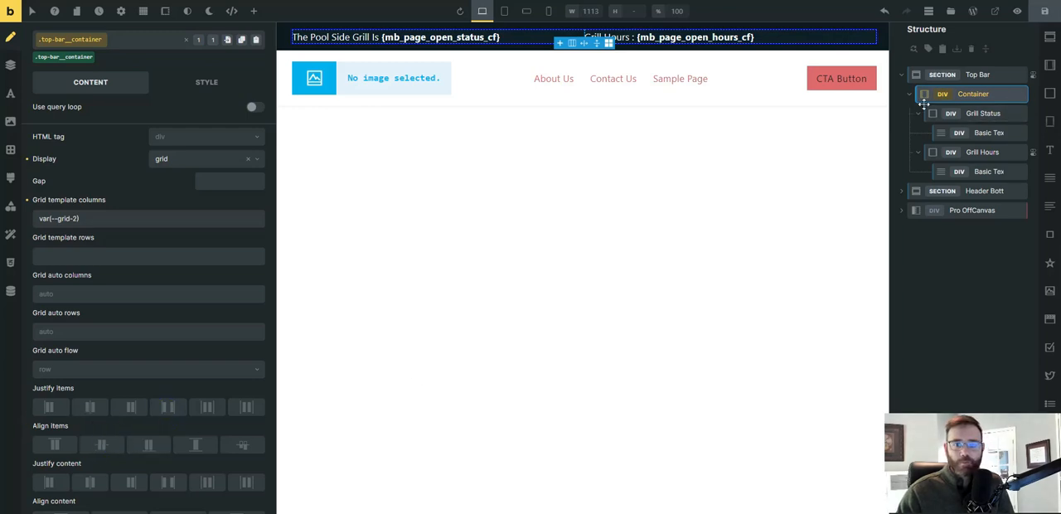
# Try centering the cross axis on the Grill Status block alone, and clear that element-level setting.
pyautogui.click(985, 116)
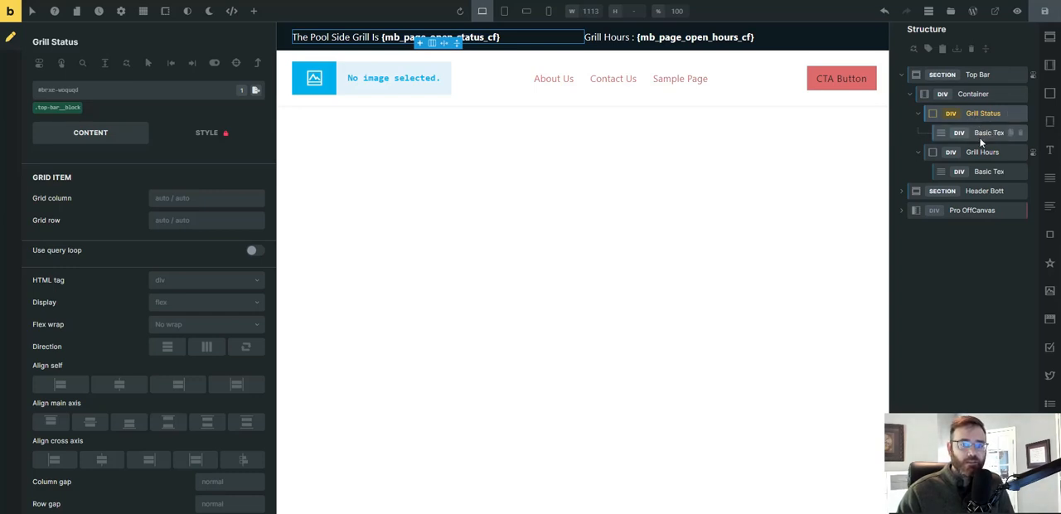
pyautogui.click(118, 385)
pyautogui.click(118, 385)
pyautogui.click(102, 459)
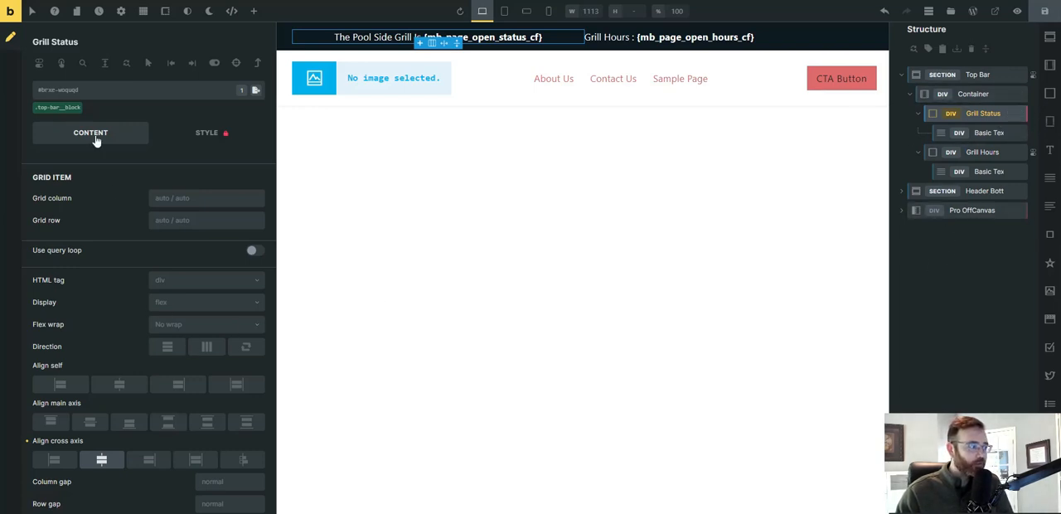
pyautogui.click(27, 442)
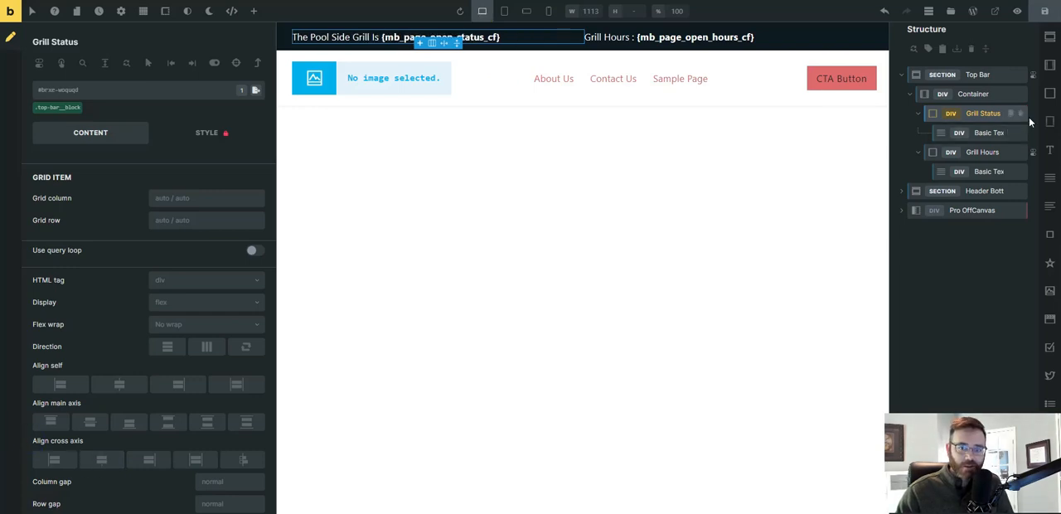
pyautogui.click(100, 461)
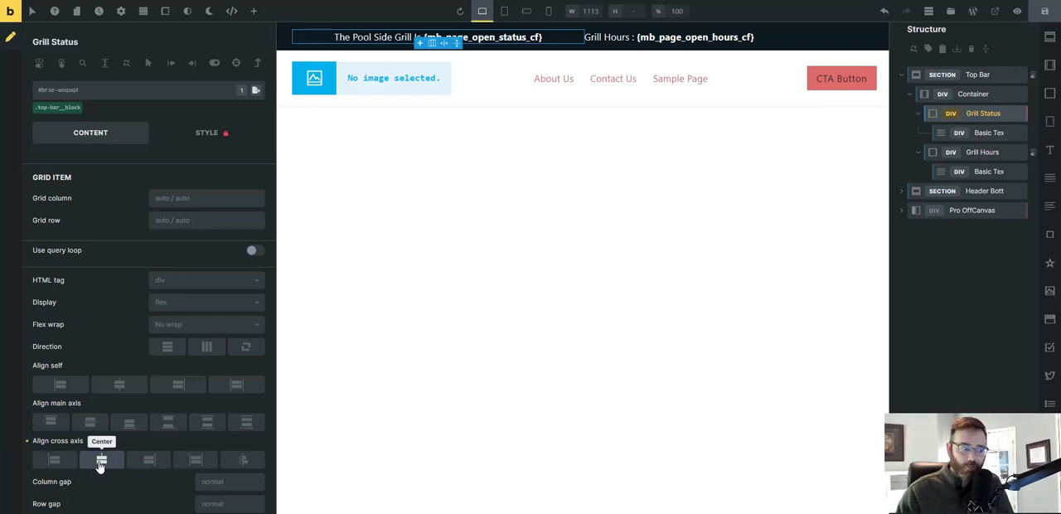
pyautogui.click(27, 441)
# Set the cross-axis alignment to Center on the Grill Status block's top-bar__block class, and save the header template.
pyautogui.click(65, 109)
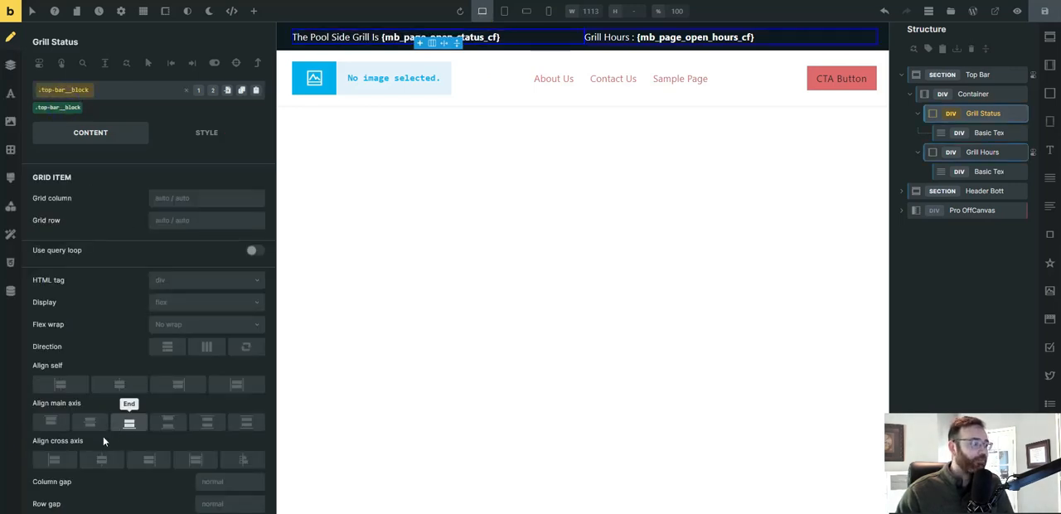
pyautogui.click(101, 458)
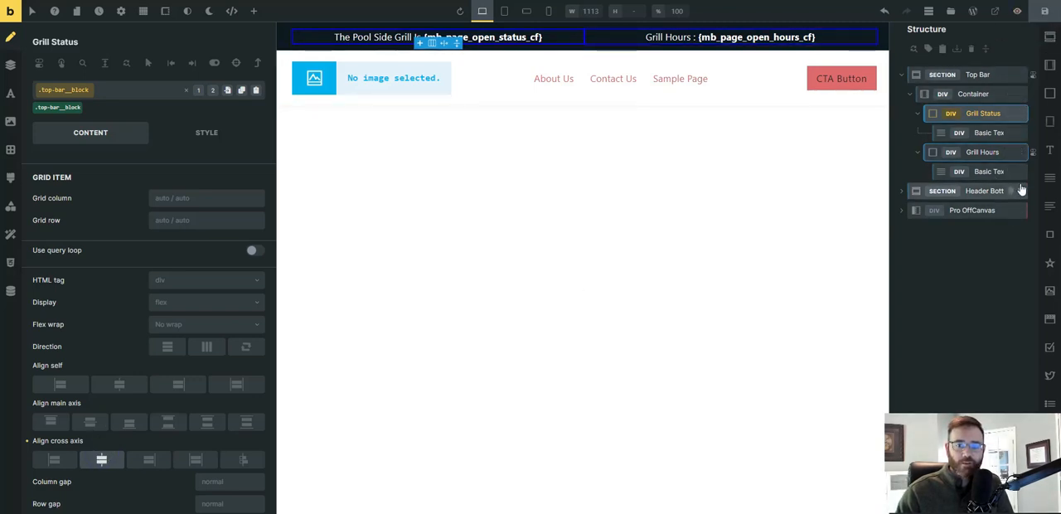
pyautogui.click(1044, 12)
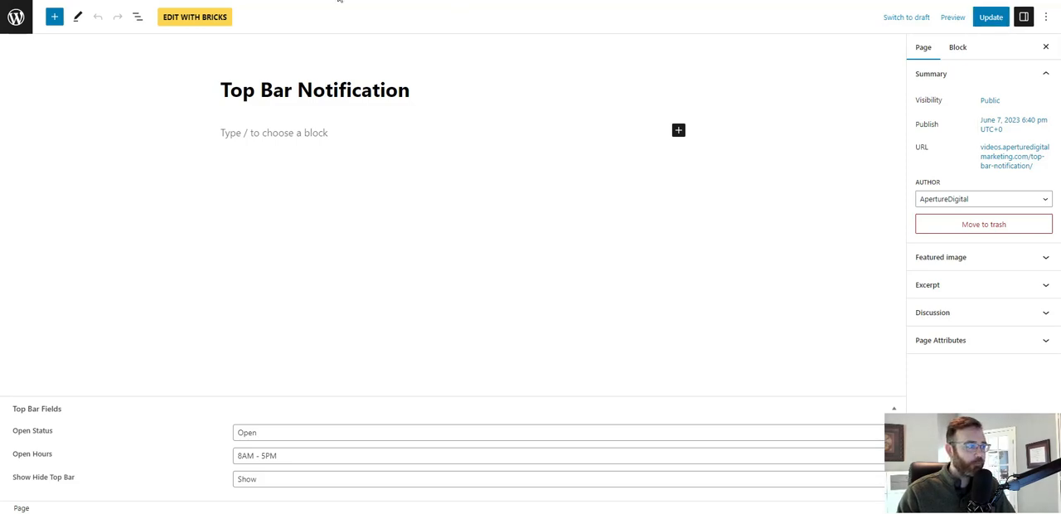
# Update the Top Bar Notification page, open it in the Bricks builder, and close the template library without inserting anything.
pyautogui.click(205, 29)
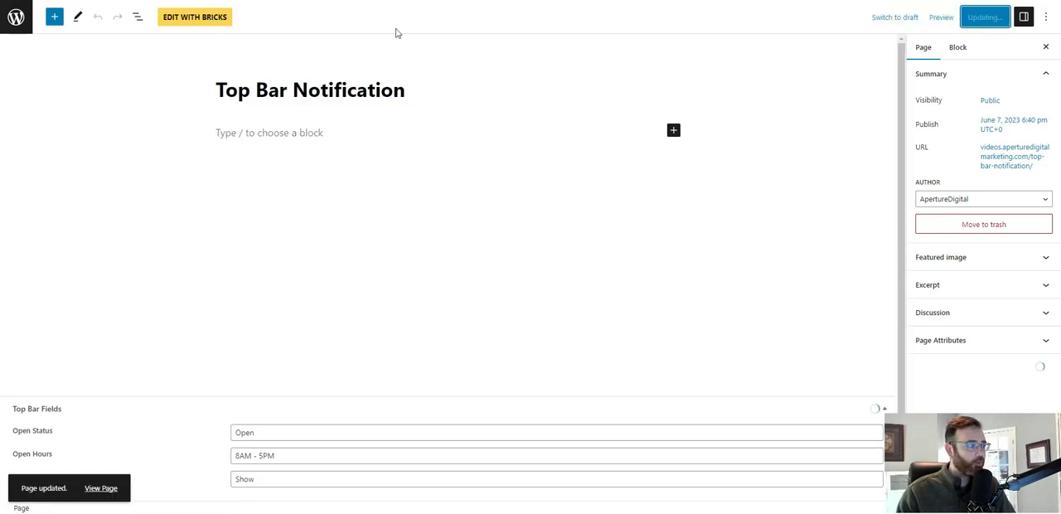
pyautogui.click(190, 23)
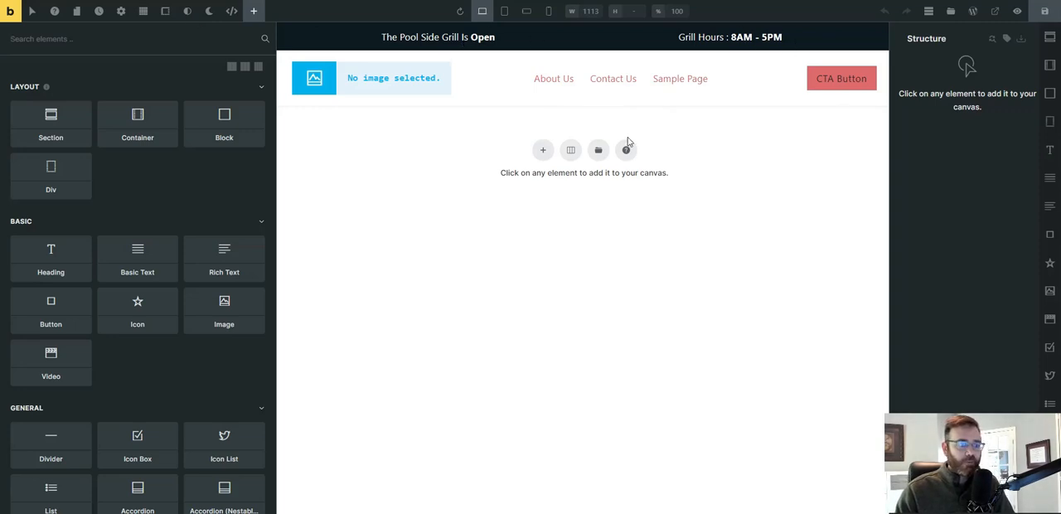
pyautogui.click(599, 157)
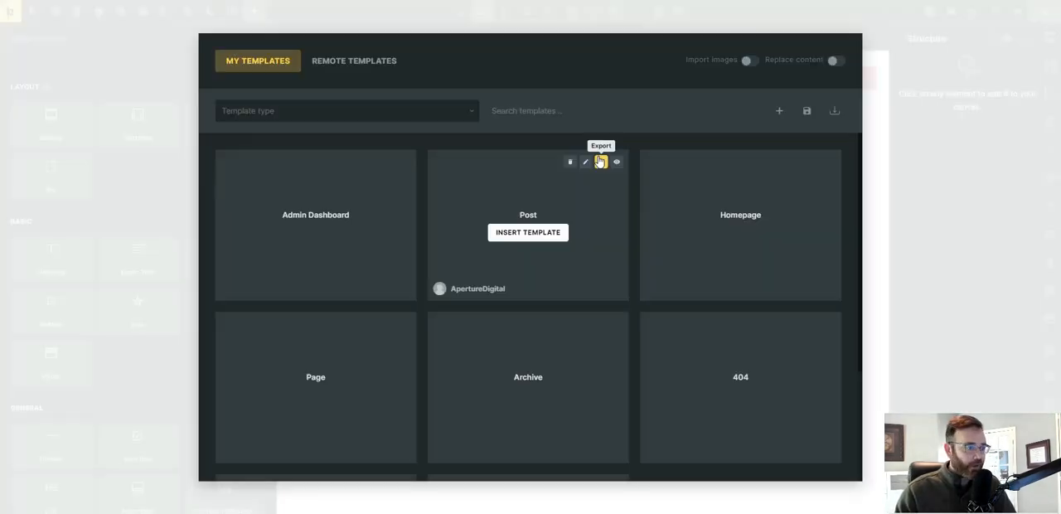
pyautogui.click(922, 100)
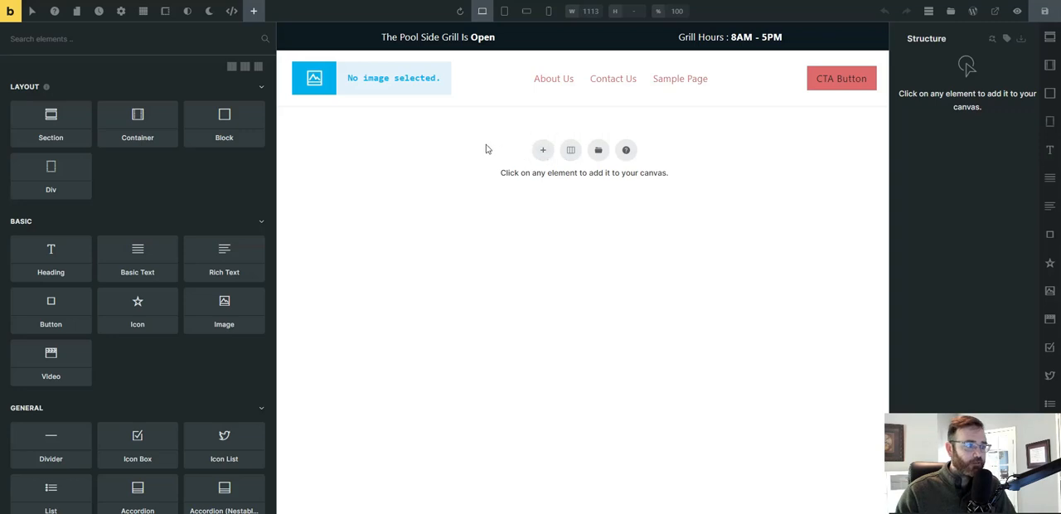
# Add a section to the empty page, select its container, and find the Bricksforge elements.
pyautogui.click(543, 152)
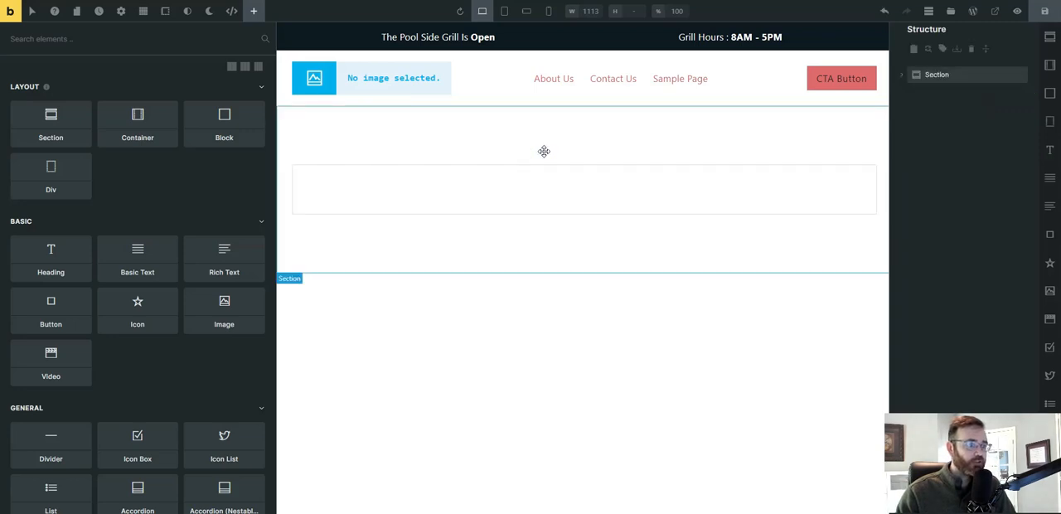
pyautogui.click(495, 199)
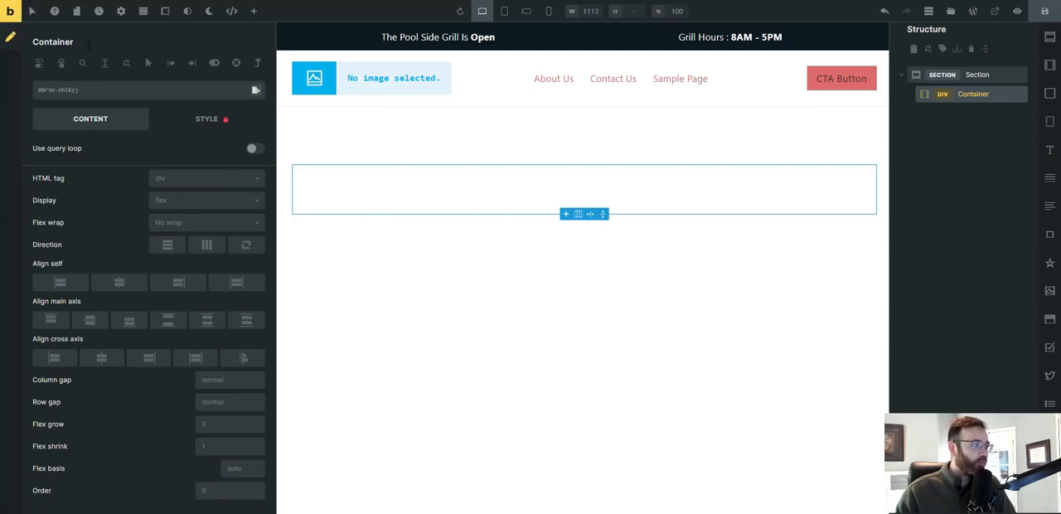
pyautogui.click(253, 10)
pyautogui.scroll(-8, 114, 258)
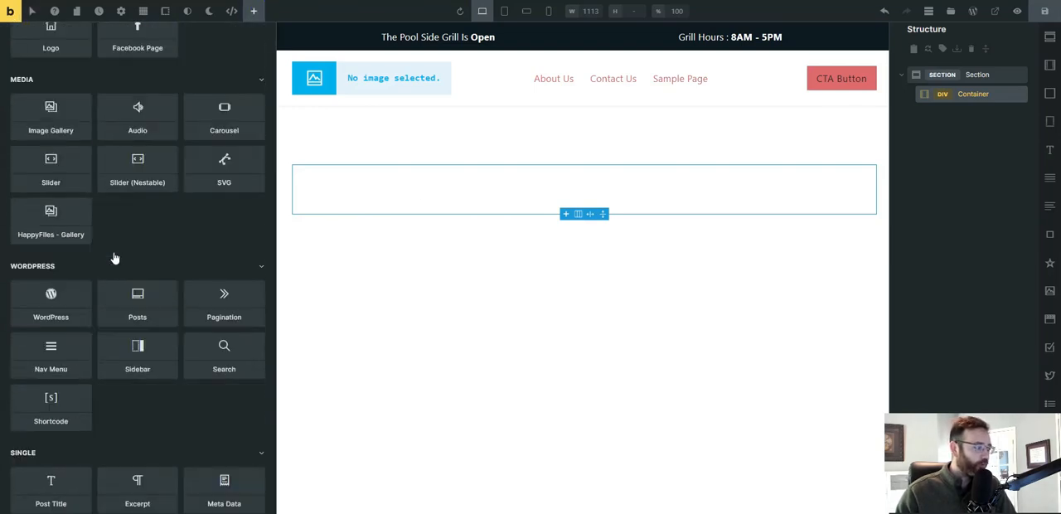
pyautogui.scroll(-7, 114, 258)
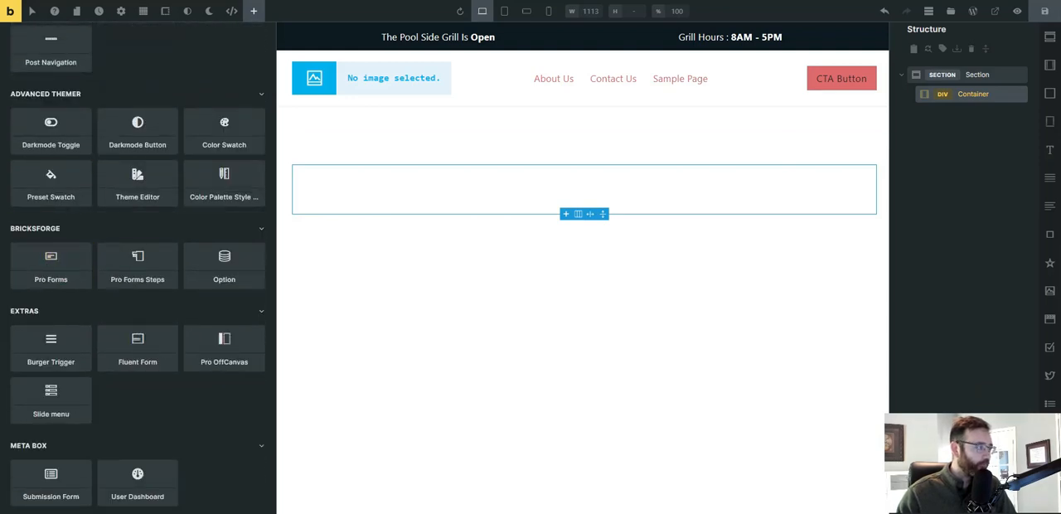
# Open the Bricksforge settings in the WordPress admin and review its Elements page.
pyautogui.rightClick(11, 12)
pyautogui.click(75, 25)
pyautogui.click(221, 1)
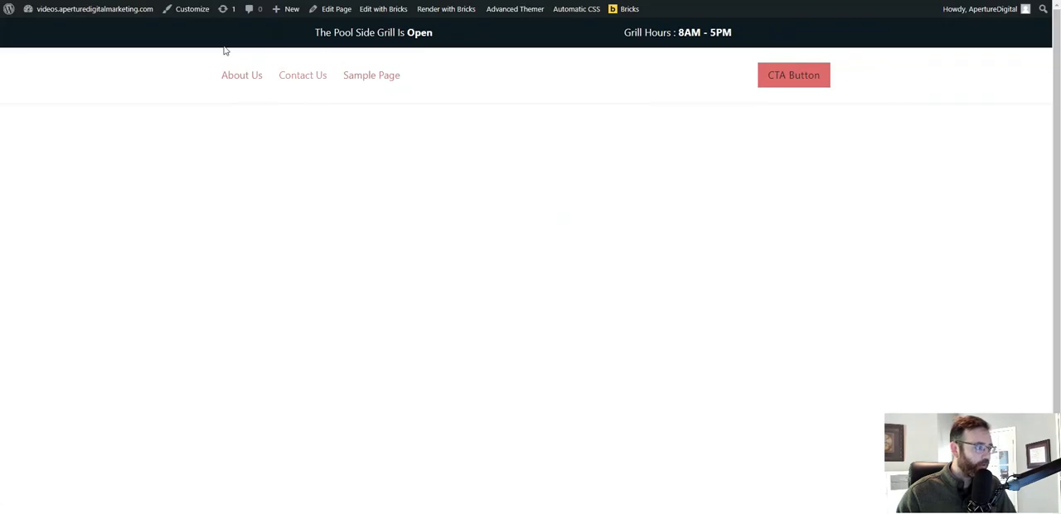
pyautogui.moveTo(10, 9)
pyautogui.click(25, 27)
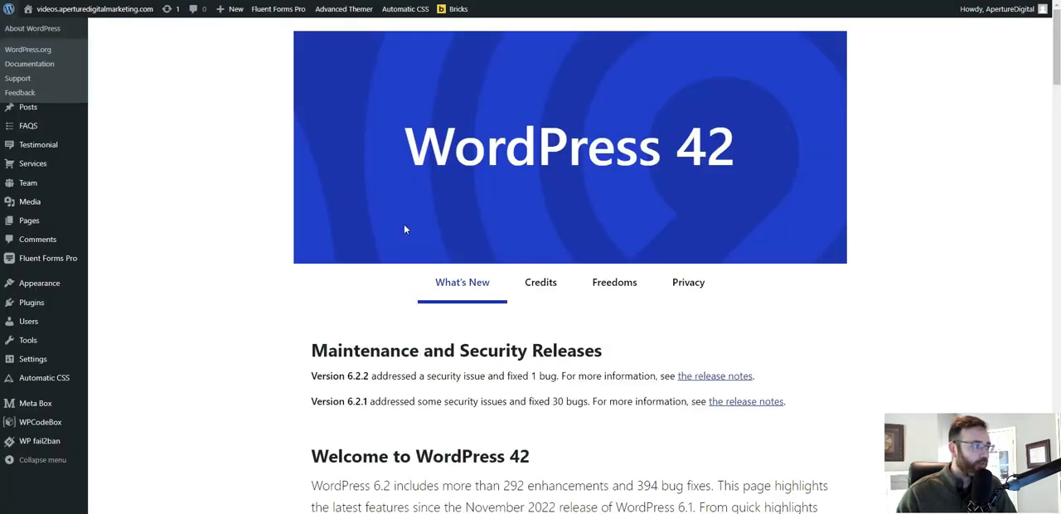
pyautogui.moveTo(39, 53)
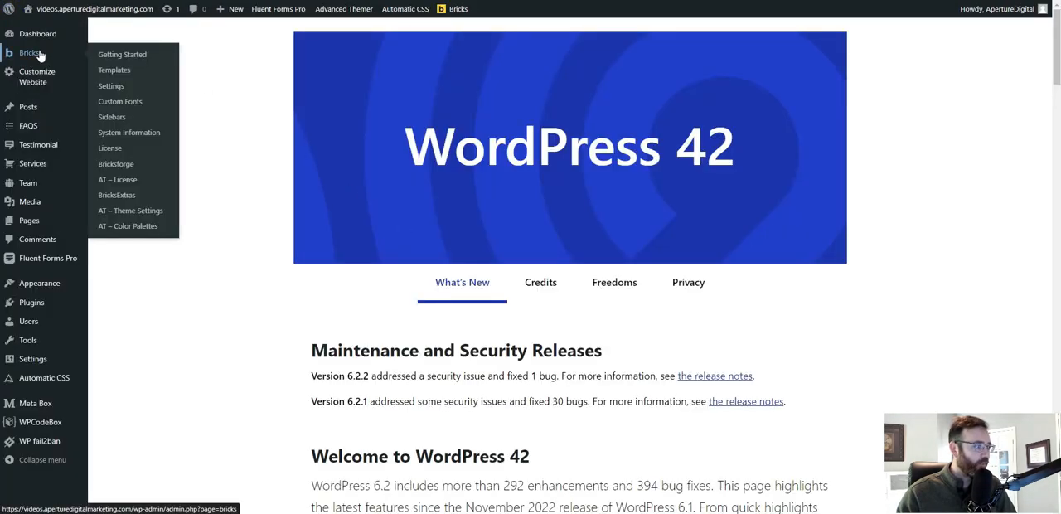
pyautogui.click(124, 165)
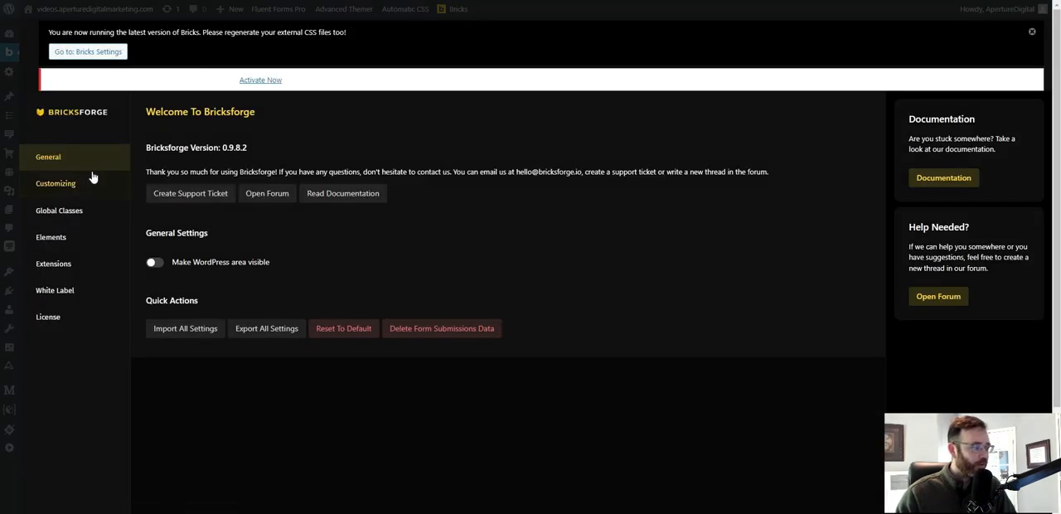
pyautogui.click(71, 244)
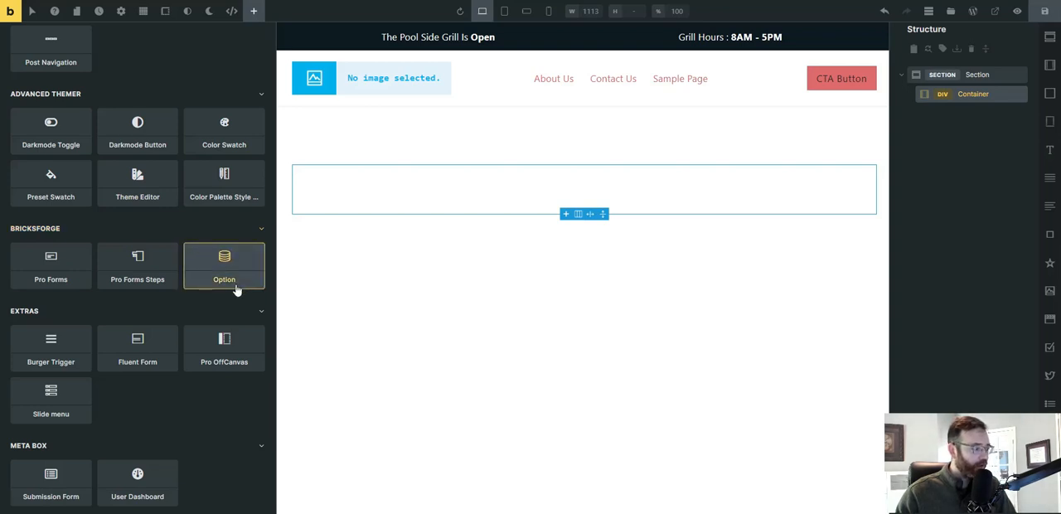
# Add a Bricksforge Pro Forms element to the section's container and save the page.
pyautogui.click(56, 274)
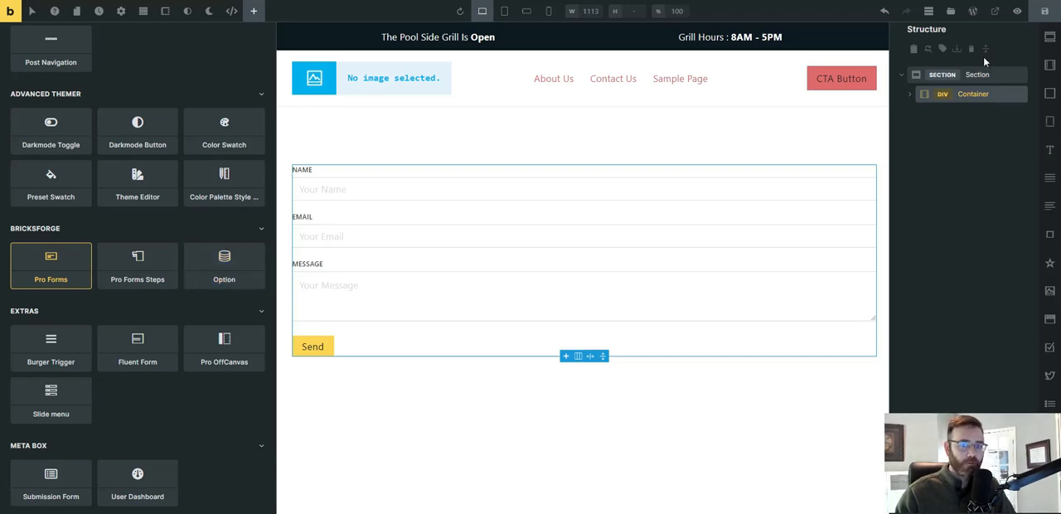
pyautogui.click(1042, 10)
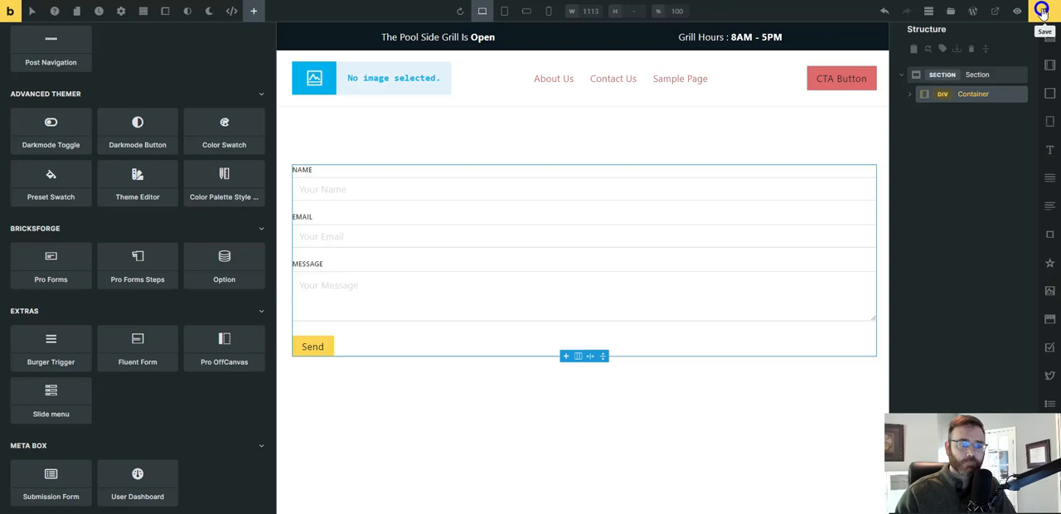
# Relabel the Name field of the Pro Forms element as Status.
pyautogui.click(369, 187)
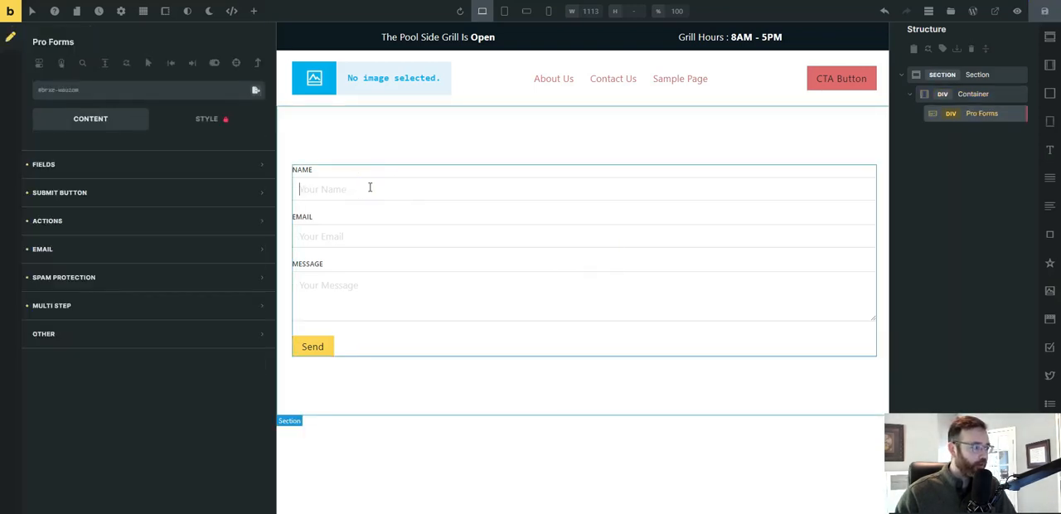
pyautogui.click(196, 165)
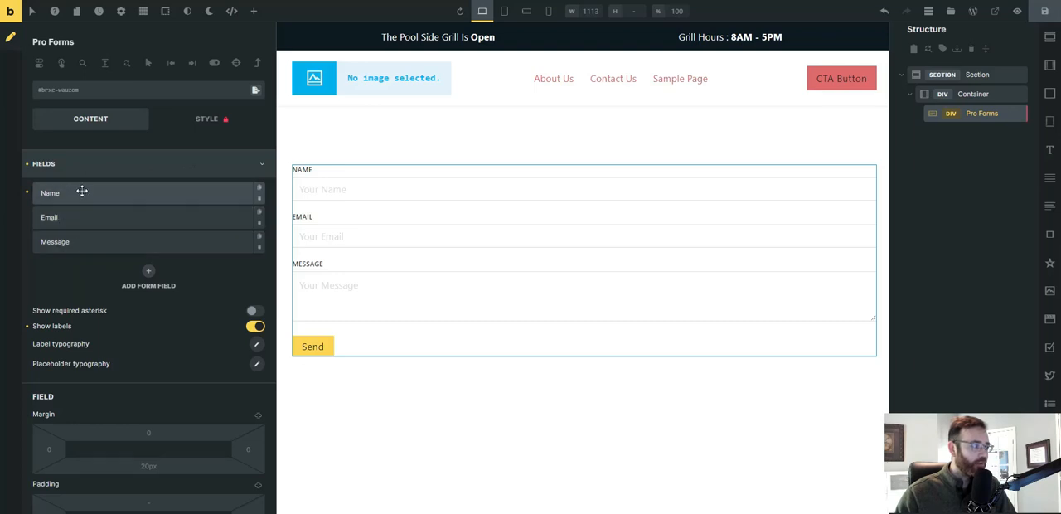
pyautogui.click(81, 193)
pyautogui.doubleClick(97, 275)
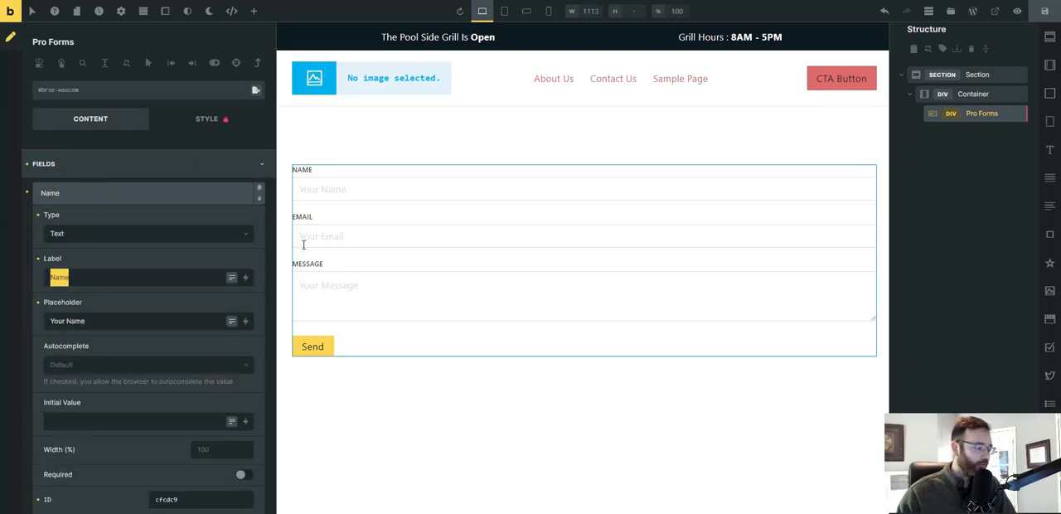
pyautogui.write('S')
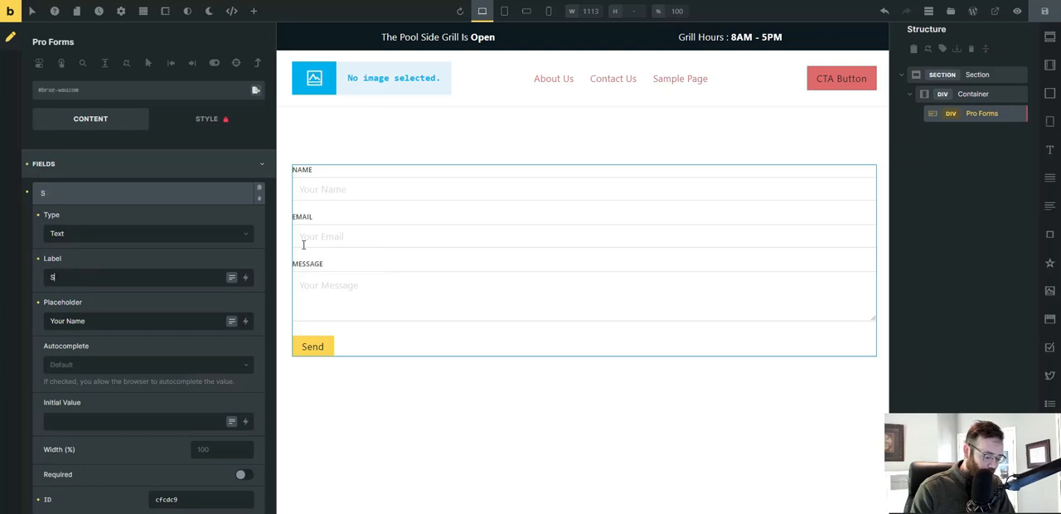
pyautogui.write('tatus')
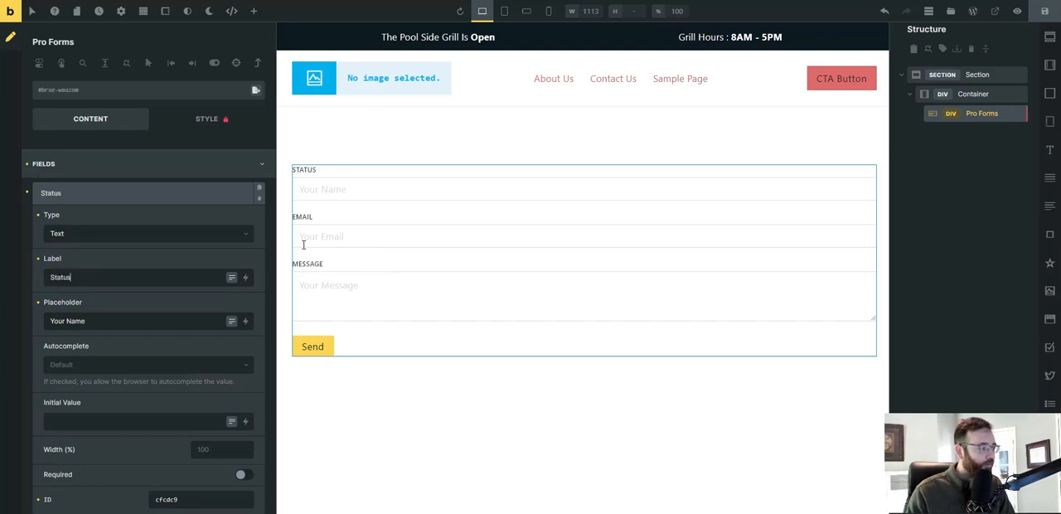
# Change the Status field's type to Select and clear its placeholder.
pyautogui.click(214, 233)
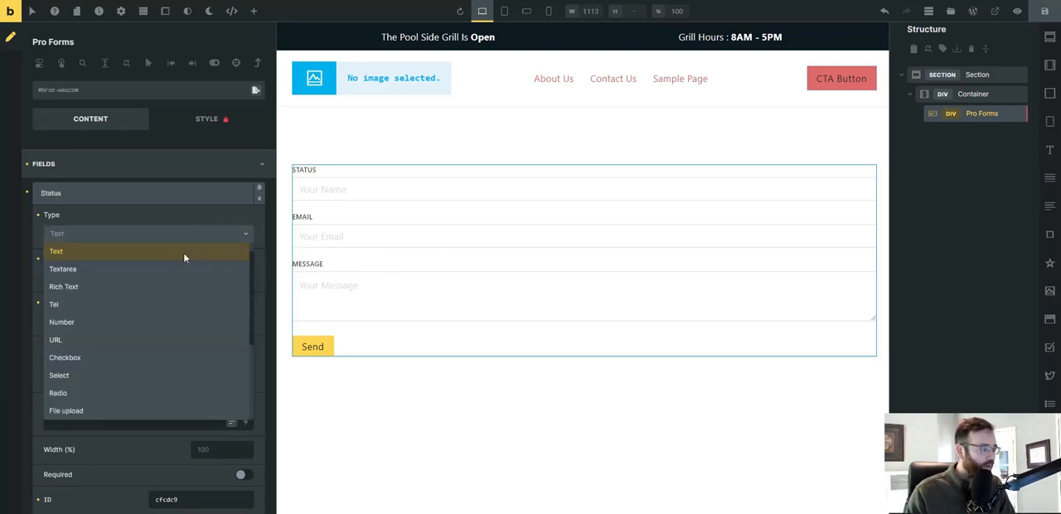
pyautogui.click(148, 377)
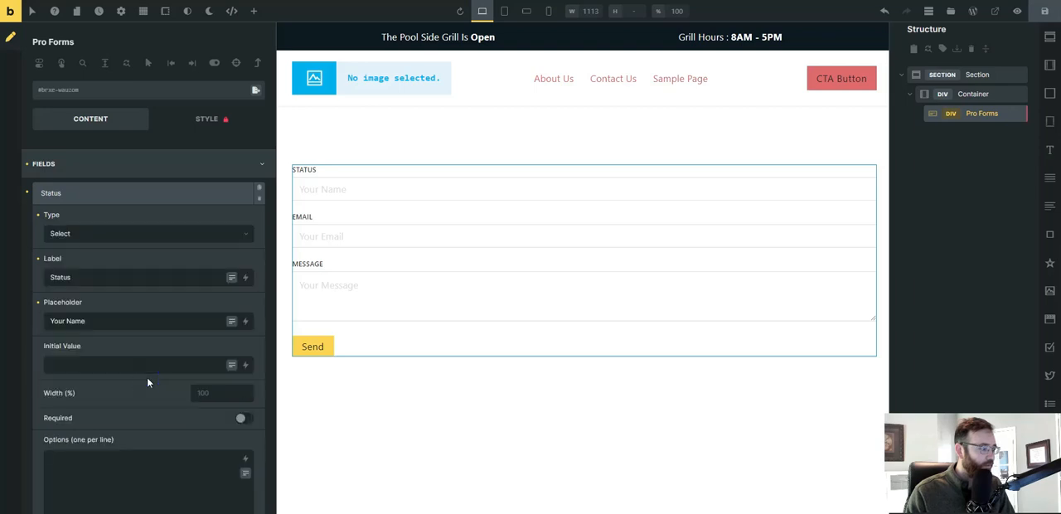
pyautogui.scroll(-2, 97, 299)
pyautogui.moveTo(120, 272); pyautogui.dragTo(14, 268)
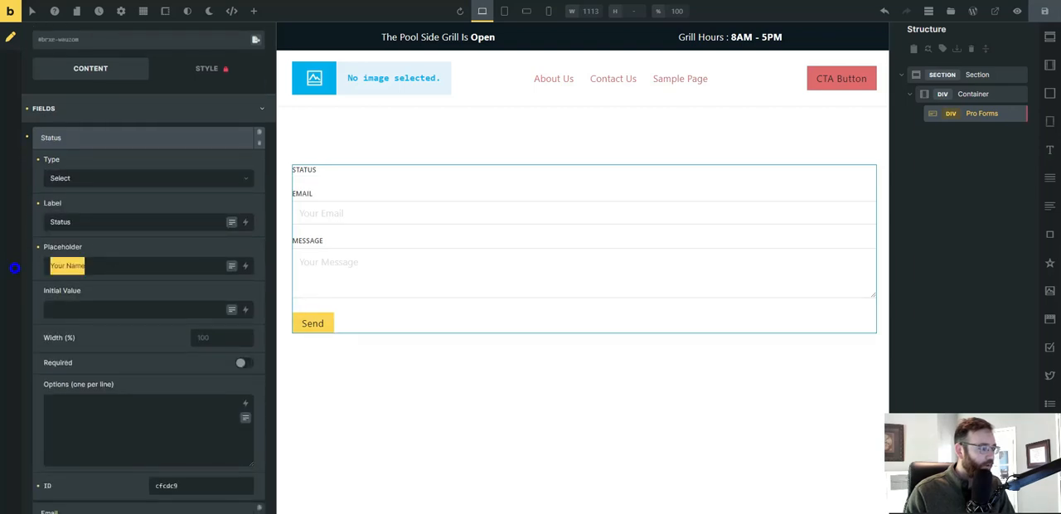
pyautogui.press('BackSpace')
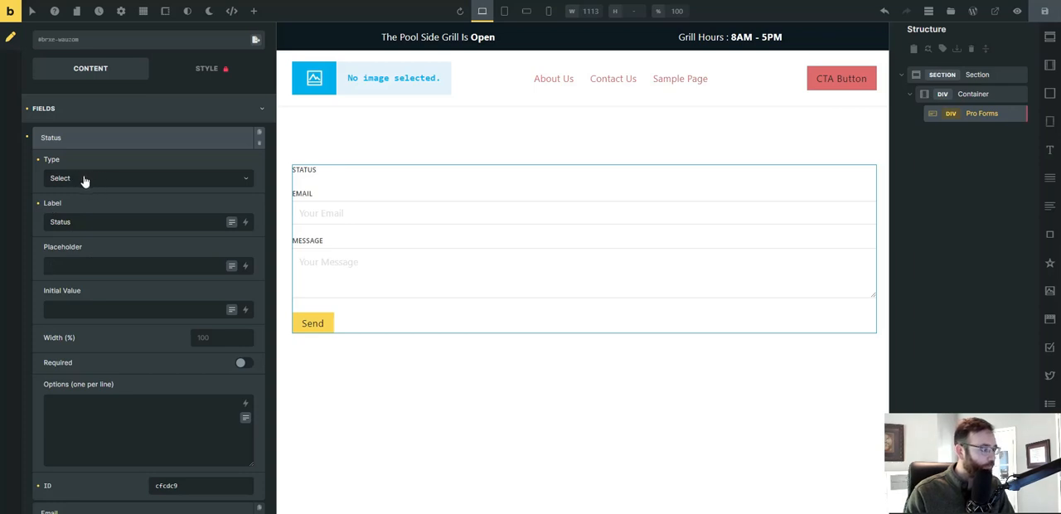
# Give the Status field the options Open, Closed, Opening Soon and Closing Soon, one per line.
pyautogui.click(98, 405)
pyautogui.write('Open')
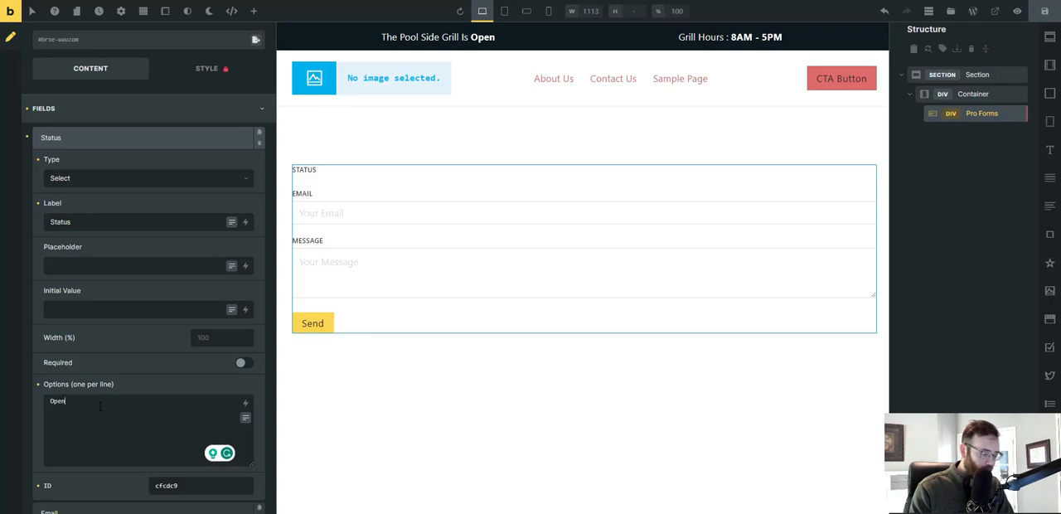
pyautogui.press('Return')
pyautogui.write('Closed')
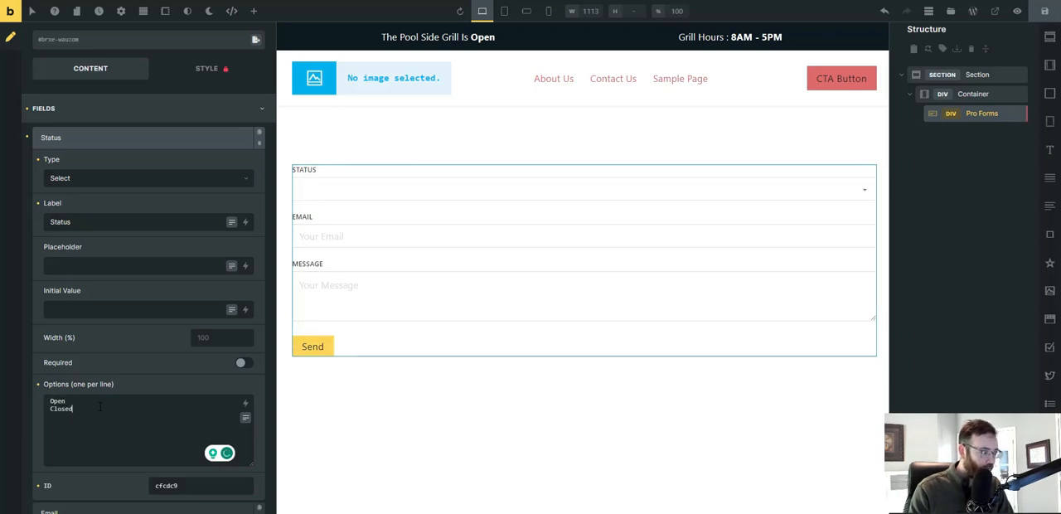
pyautogui.press('Return')
pyautogui.write('Opening ')
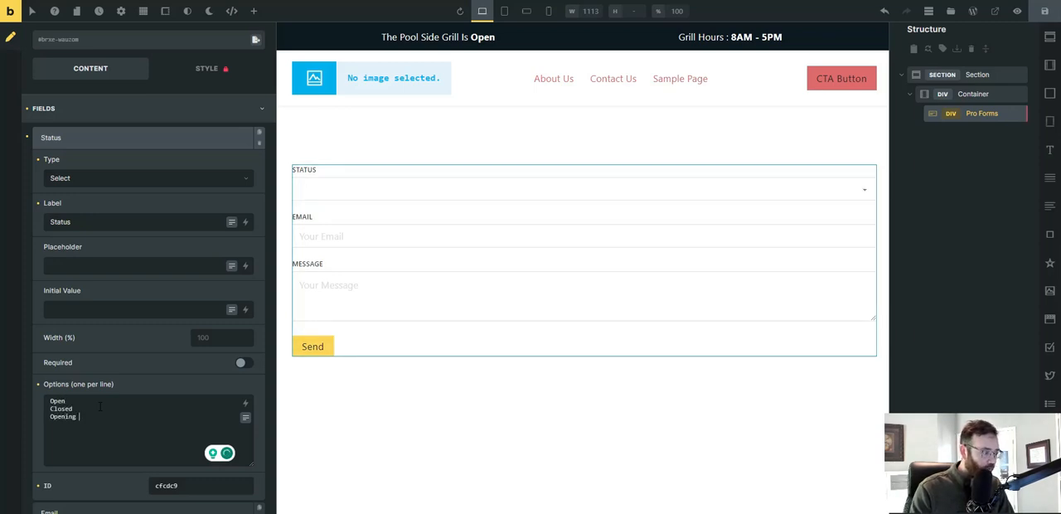
pyautogui.write('Soon ')
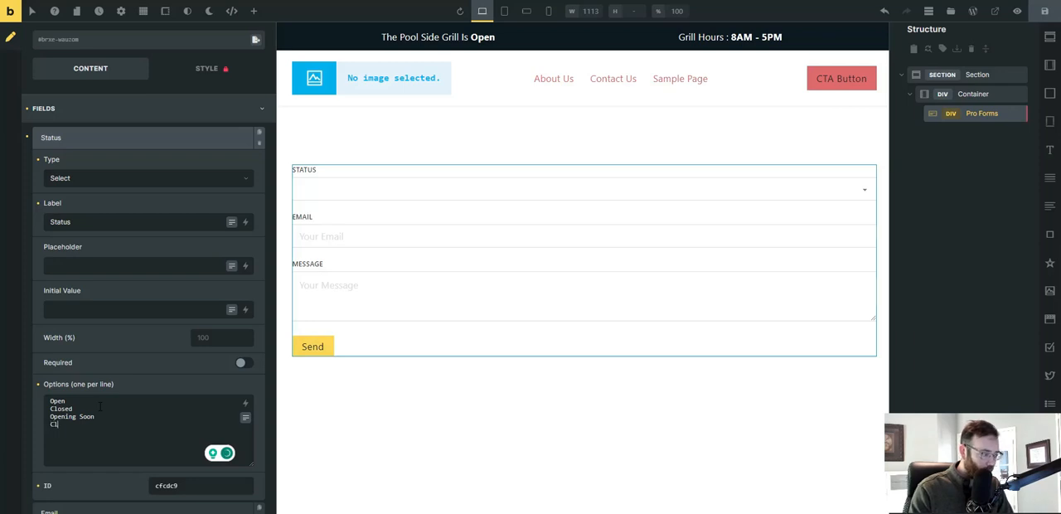
pyautogui.write('C')
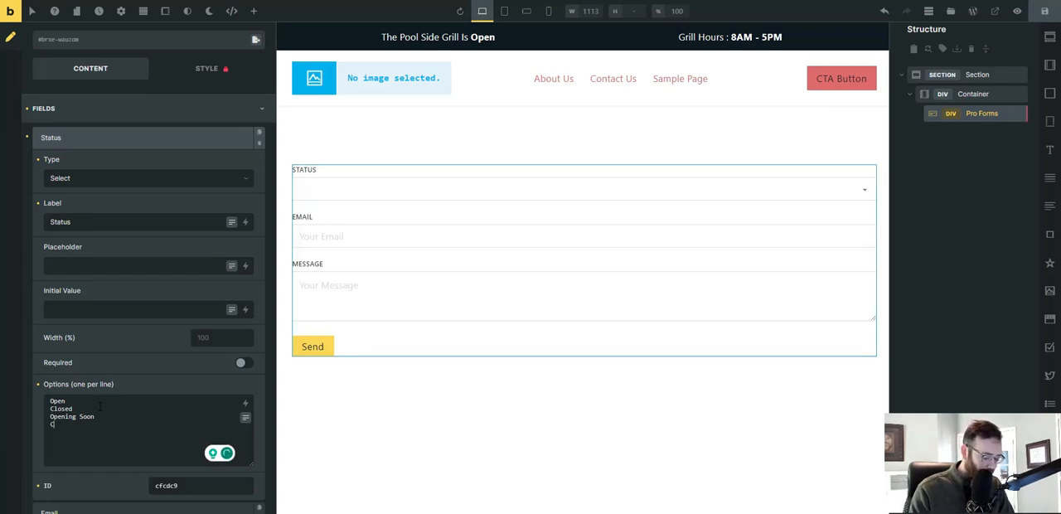
pyautogui.write('losing Soon')
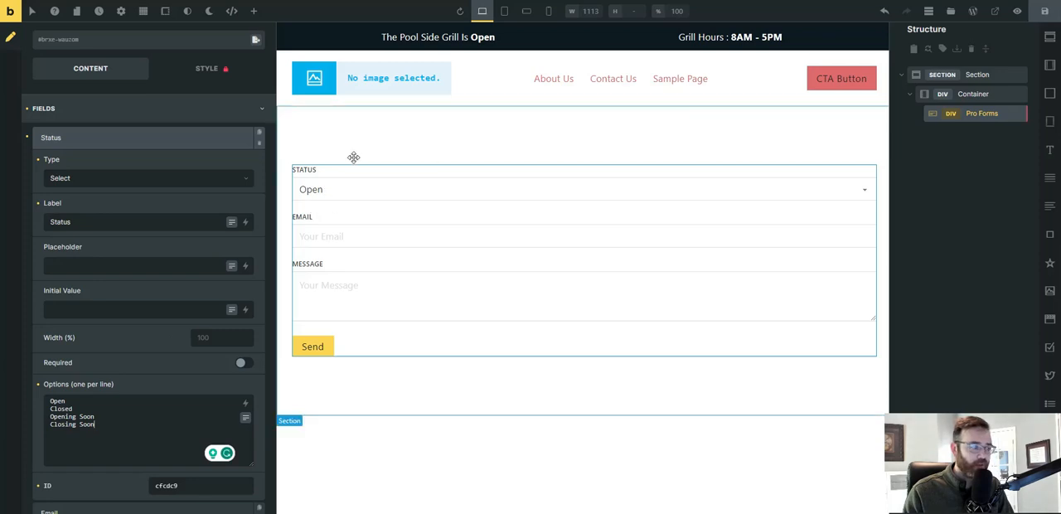
# Set the Status field's initial value to Open and collapse its settings.
pyautogui.click(83, 311)
pyautogui.write('Open')
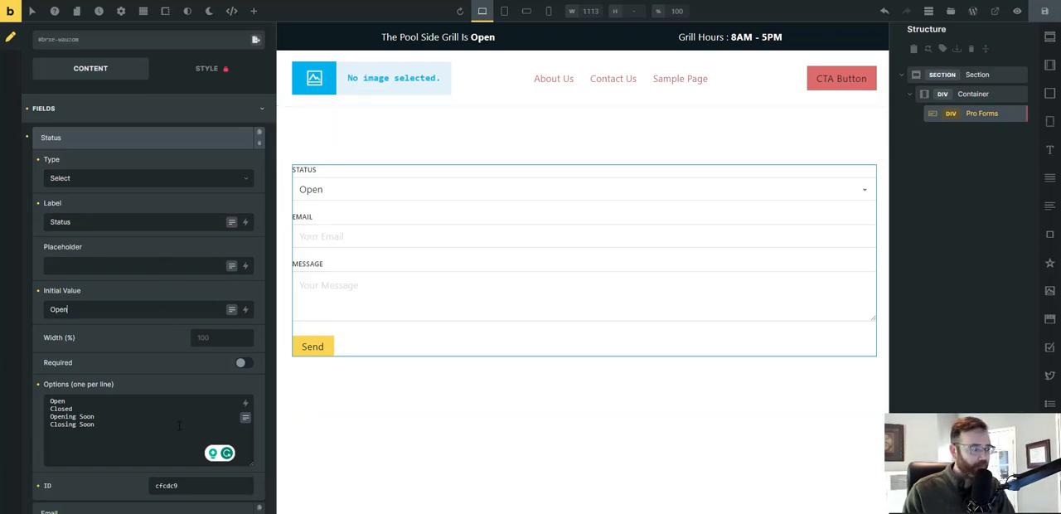
pyautogui.scroll(-1, 131, 379)
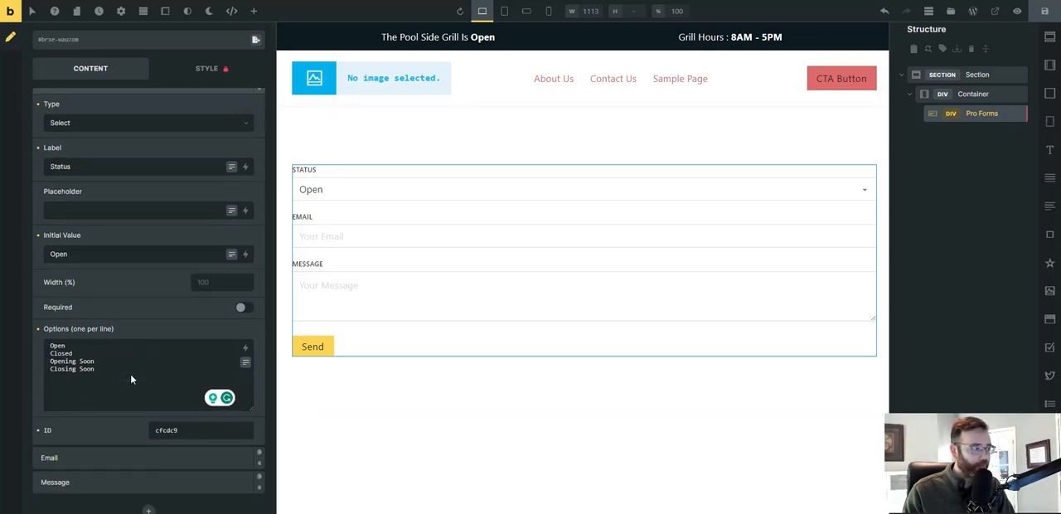
pyautogui.scroll(1, 130, 379)
pyautogui.click(113, 140)
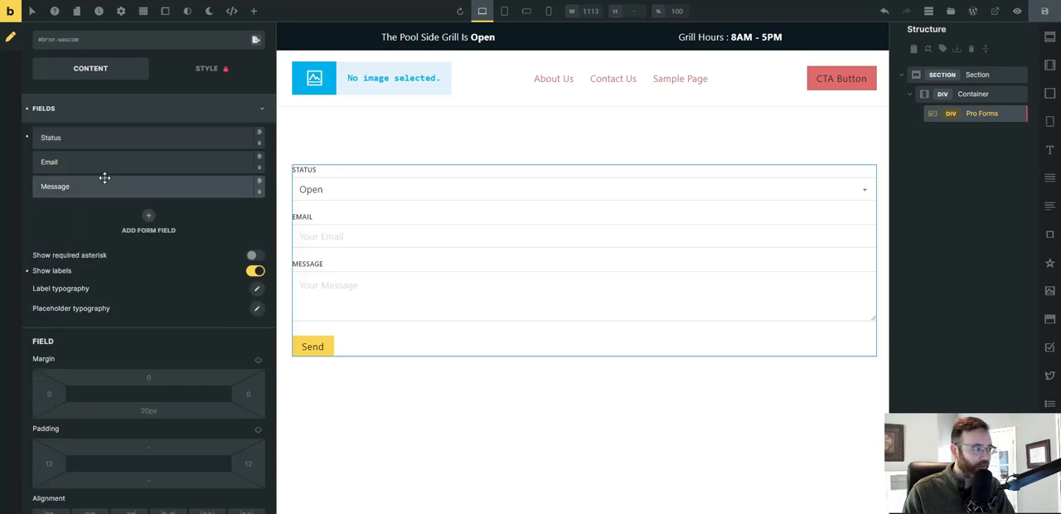
# Change the form's Email field to the Select type and label it Hours Of Operation.
pyautogui.click(103, 164)
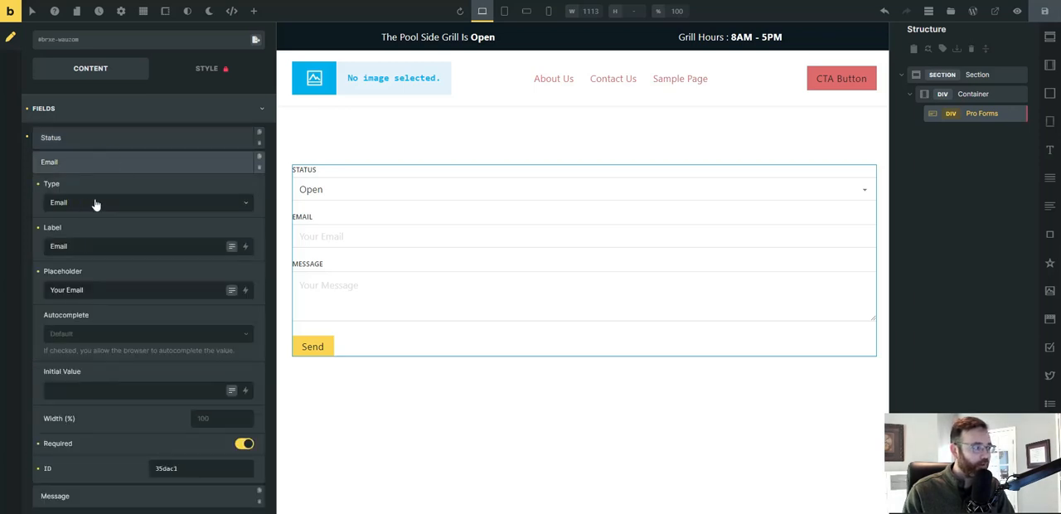
pyautogui.click(97, 207)
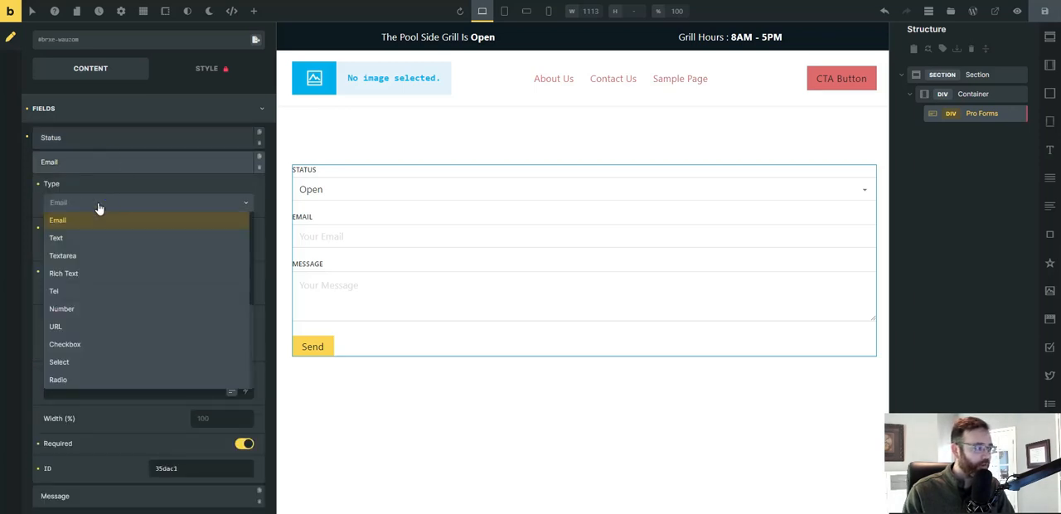
pyautogui.click(92, 362)
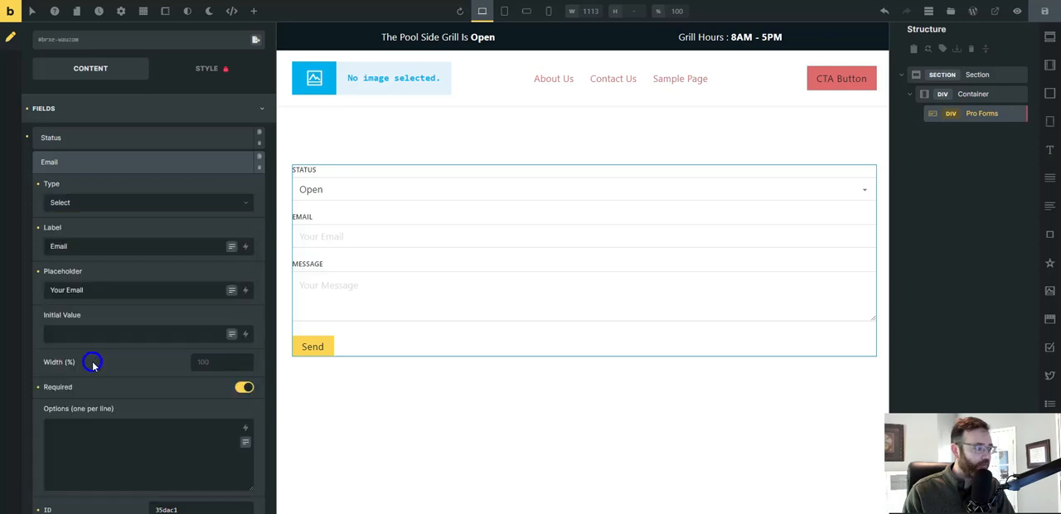
pyautogui.click(69, 246)
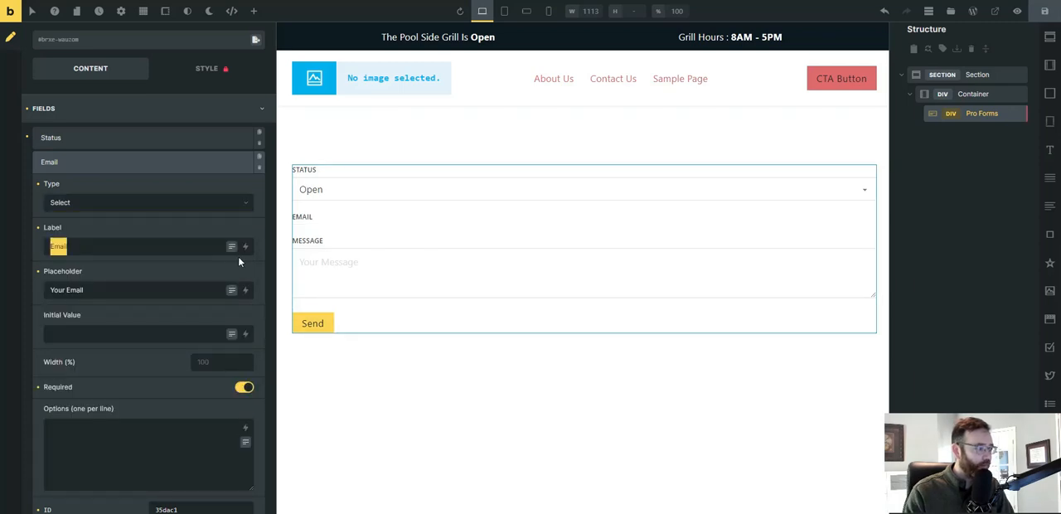
pyautogui.press('BackSpace')
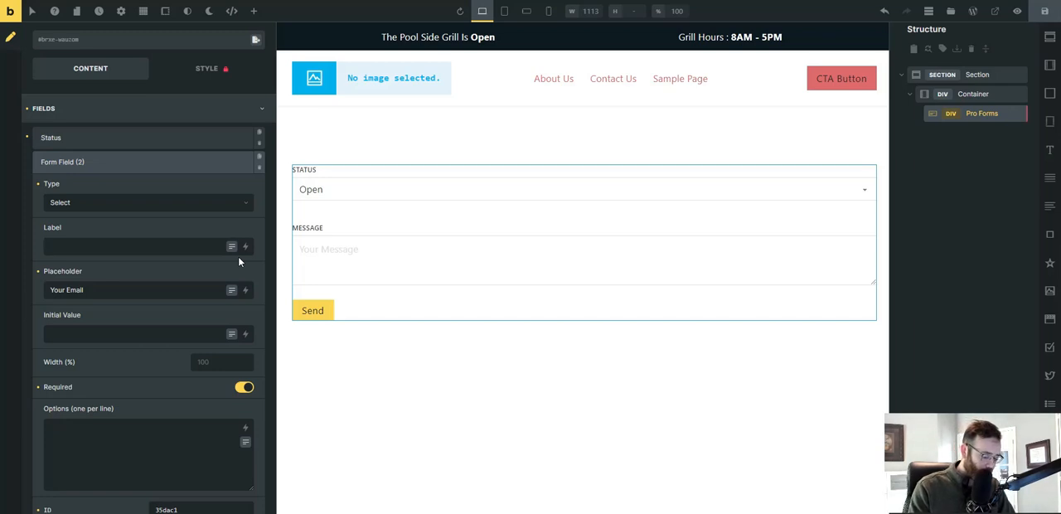
pyautogui.write('Hours Of')
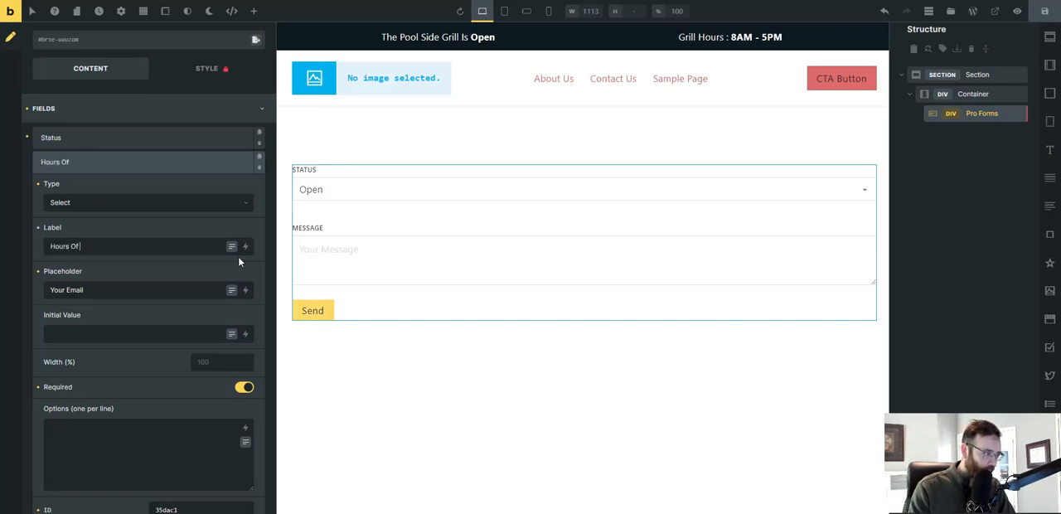
pyautogui.write(' Operation')
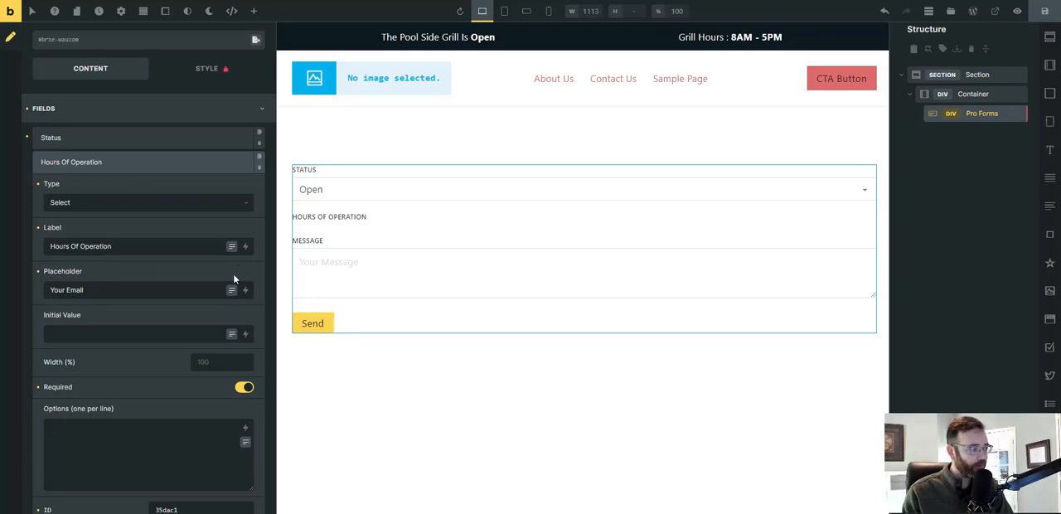
# Enter 8AM - 5PM as an Hours Of Operation option and duplicate it onto two more lines.
pyautogui.click(117, 439)
pyautogui.write('8AM ')
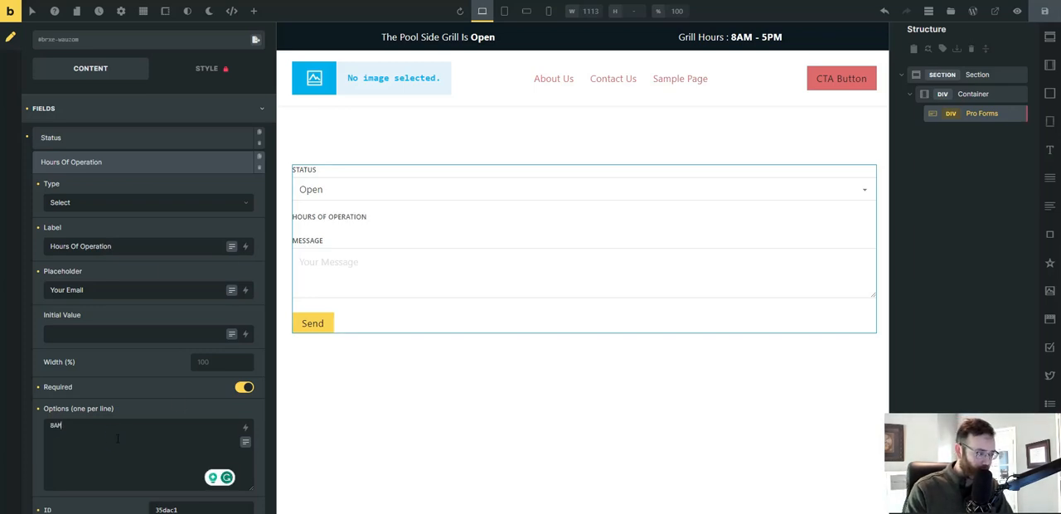
pyautogui.write('- 5PM')
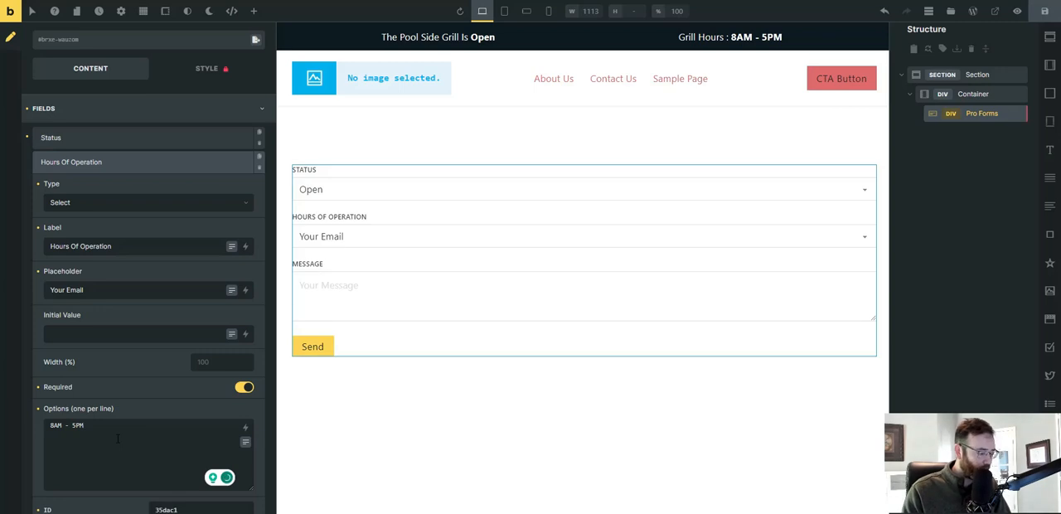
pyautogui.hotkey('ctrl', 'a')
pyautogui.hotkey('ctrl', 'c')
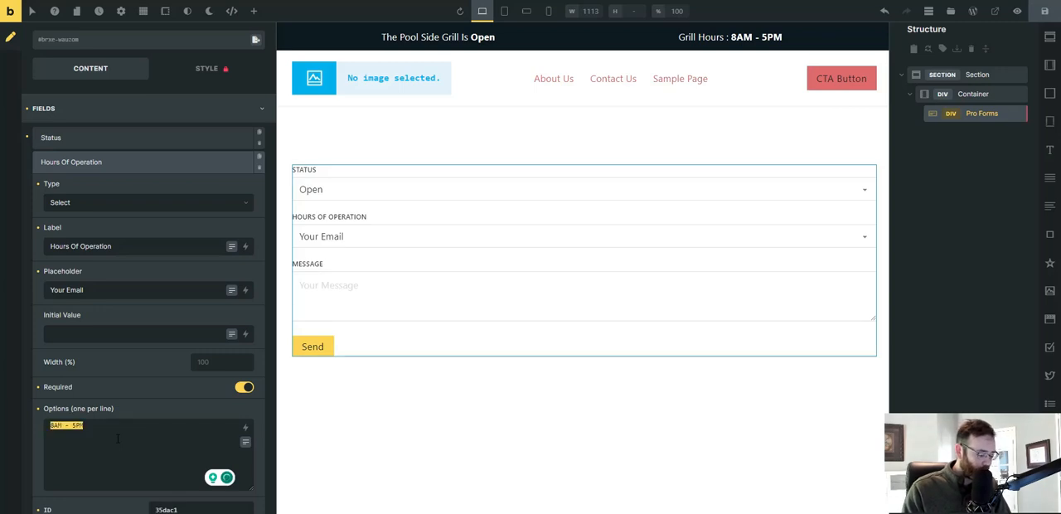
pyautogui.press('Right')
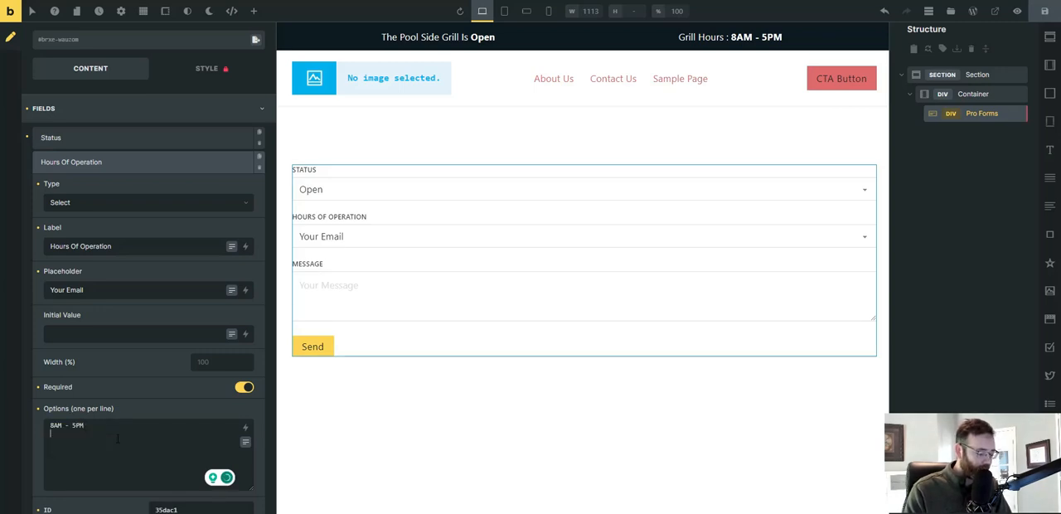
pyautogui.hotkey('ctrl', 'v')
pyautogui.press('Return')
pyautogui.hotkey('ctrl', 'v')
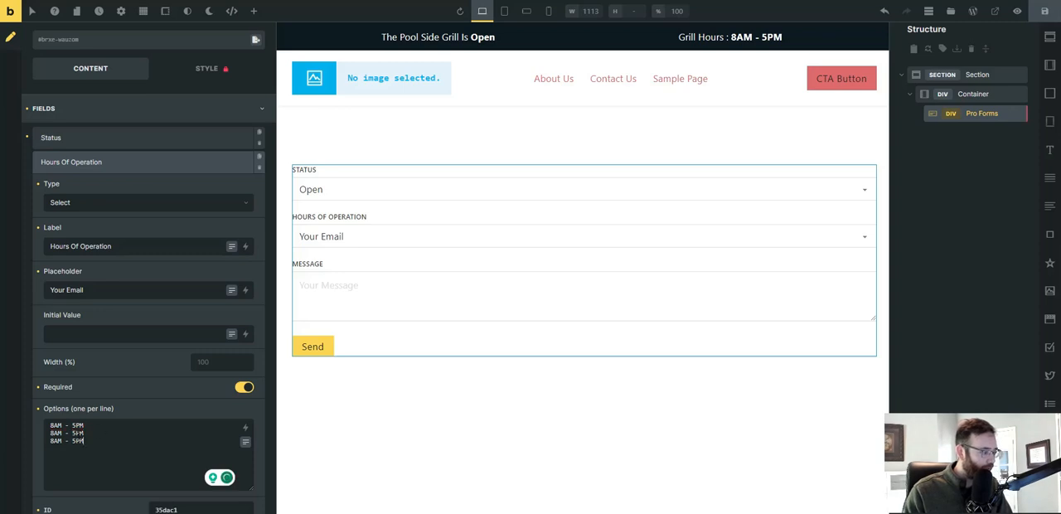
# Edit the second Hours Of Operation option to 8AM - 12PM and the third to 12AM - 5PM.
pyautogui.click(78, 434)
pyautogui.press('BackSpace')
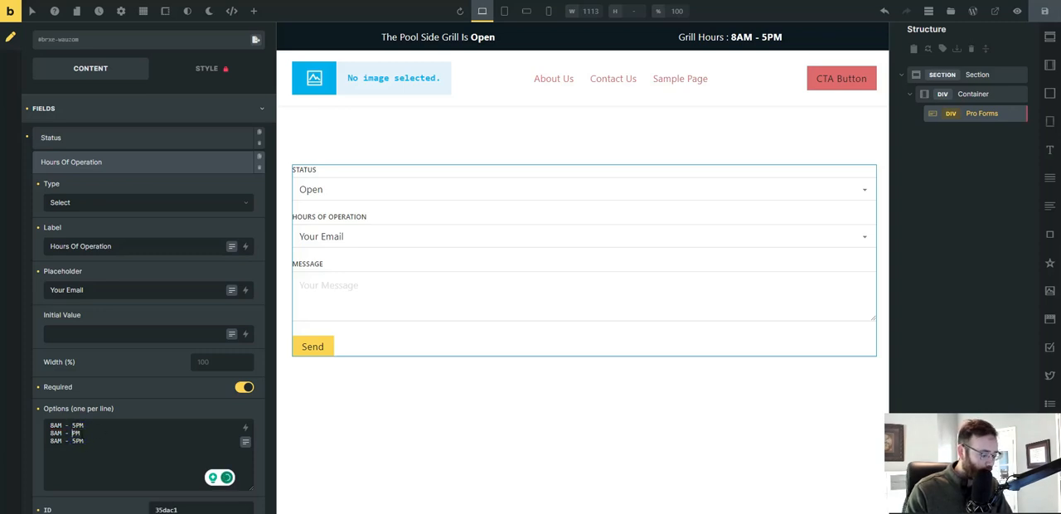
pyautogui.write('12')
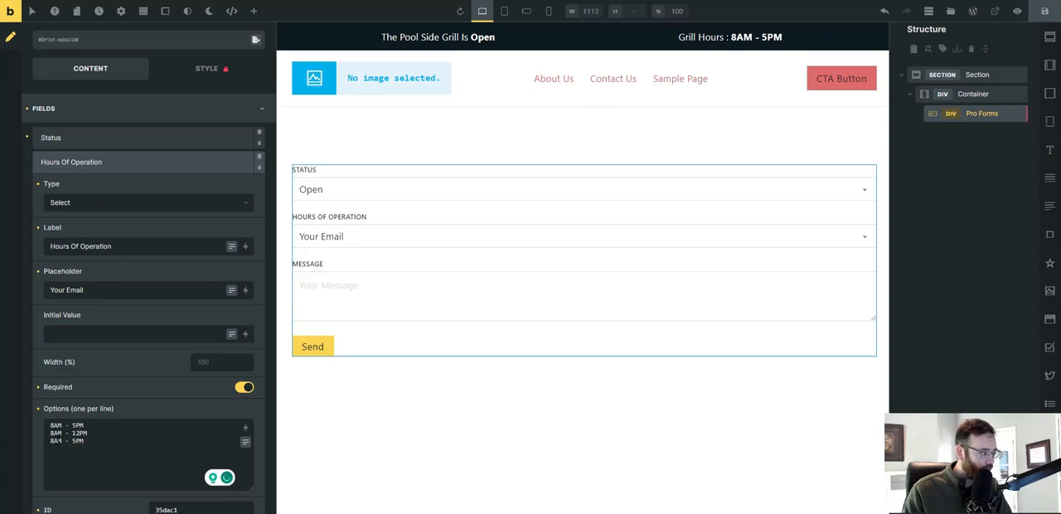
pyautogui.moveTo(58, 441); pyautogui.dragTo(48, 440)
pyautogui.click(51, 442)
pyautogui.press('Delete')
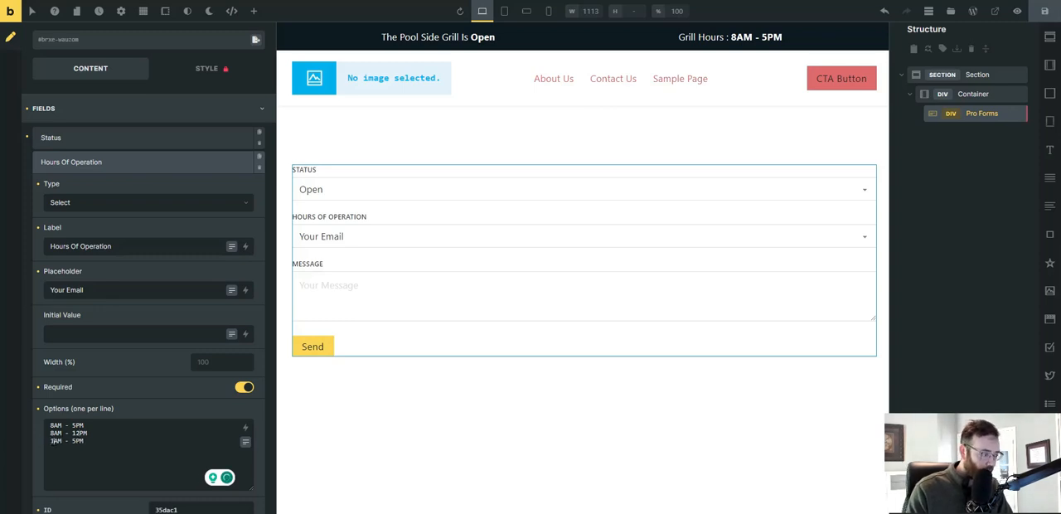
pyautogui.write('12')
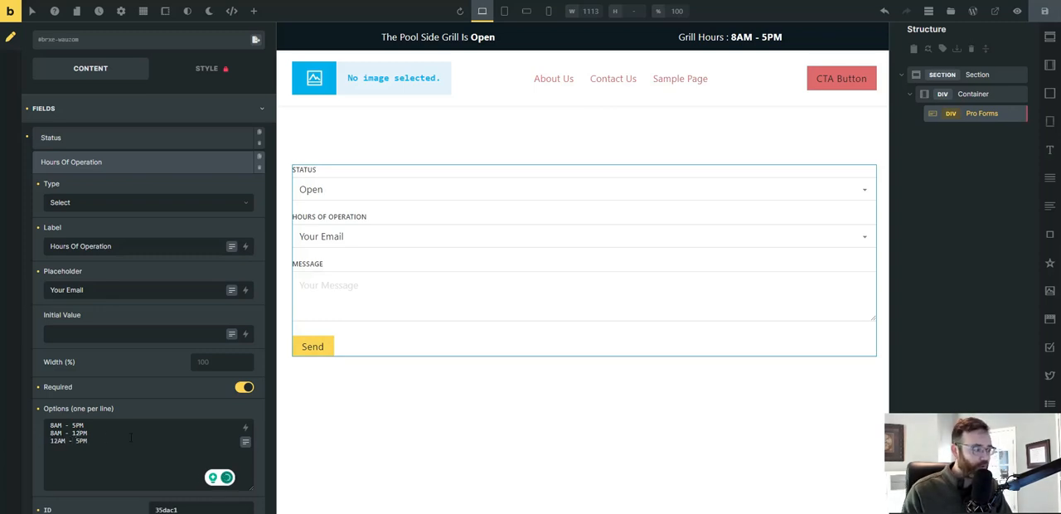
pyautogui.moveTo(94, 428); pyautogui.dragTo(26, 426)
pyautogui.moveTo(90, 434); pyautogui.dragTo(50, 442)
pyautogui.click(118, 436)
pyautogui.click(131, 445)
pyautogui.click(152, 428)
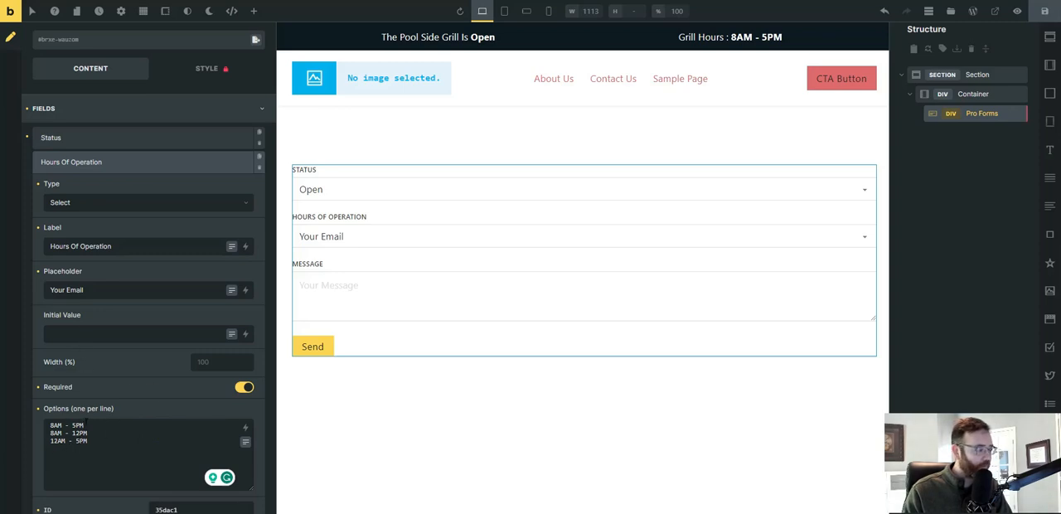
# Set the Hours Of Operation field's initial value to 8AM - 5PM, copied from its first option, and save the page.
pyautogui.moveTo(83, 426); pyautogui.dragTo(50, 426)
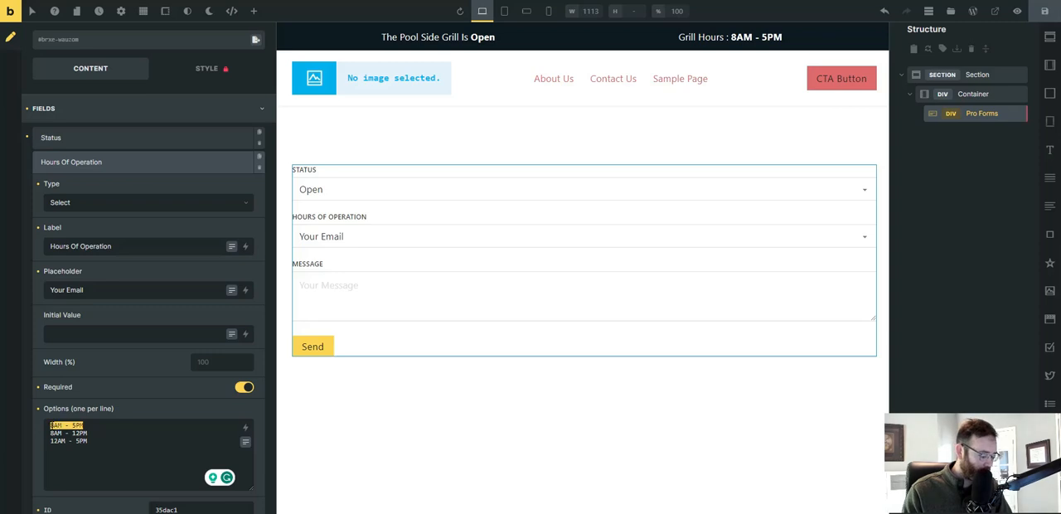
pyautogui.hotkey('ctrl', 'c')
pyautogui.click(63, 331)
pyautogui.hotkey('ctrl', 'v')
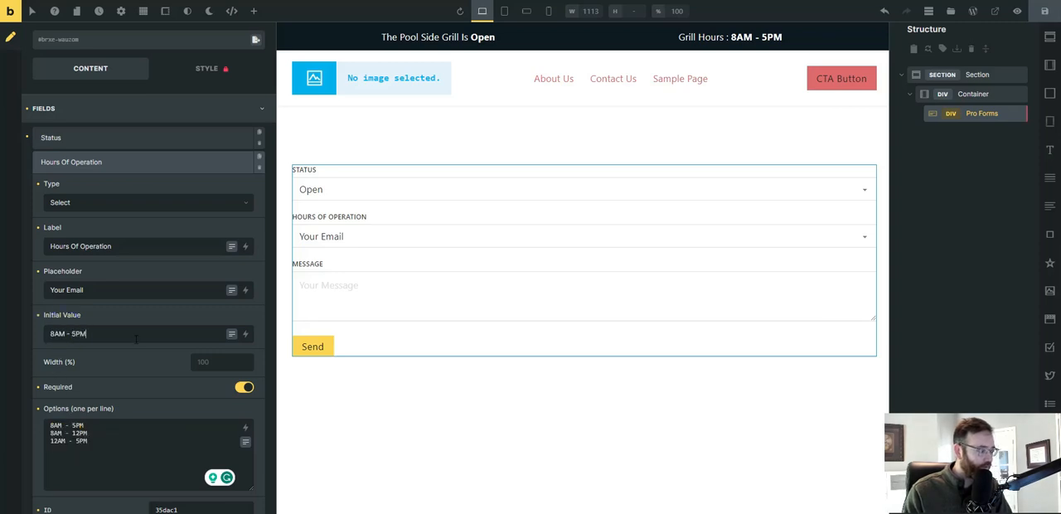
pyautogui.click(1045, 11)
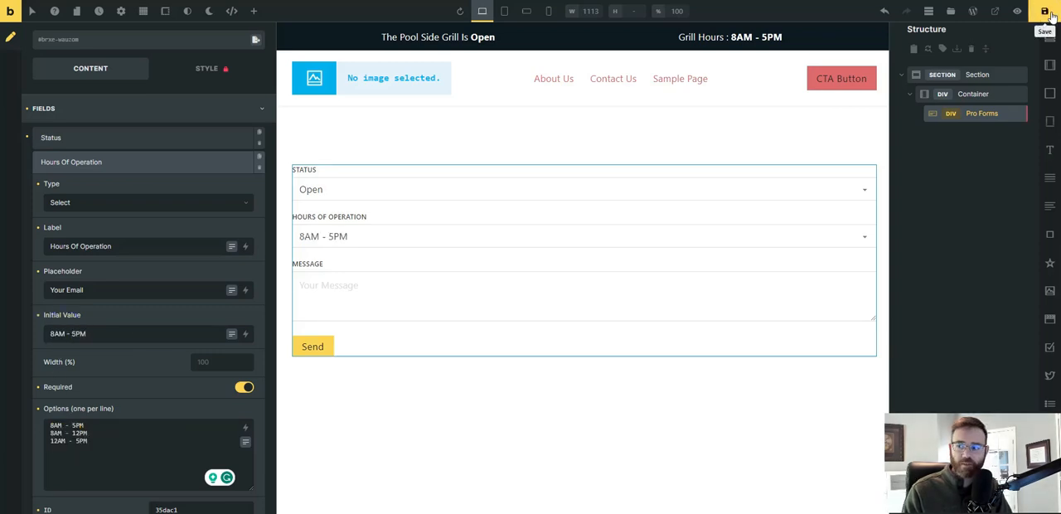
# Change the form's Message field to the Select type and clear its placeholder.
pyautogui.scroll(-3, 126, 398)
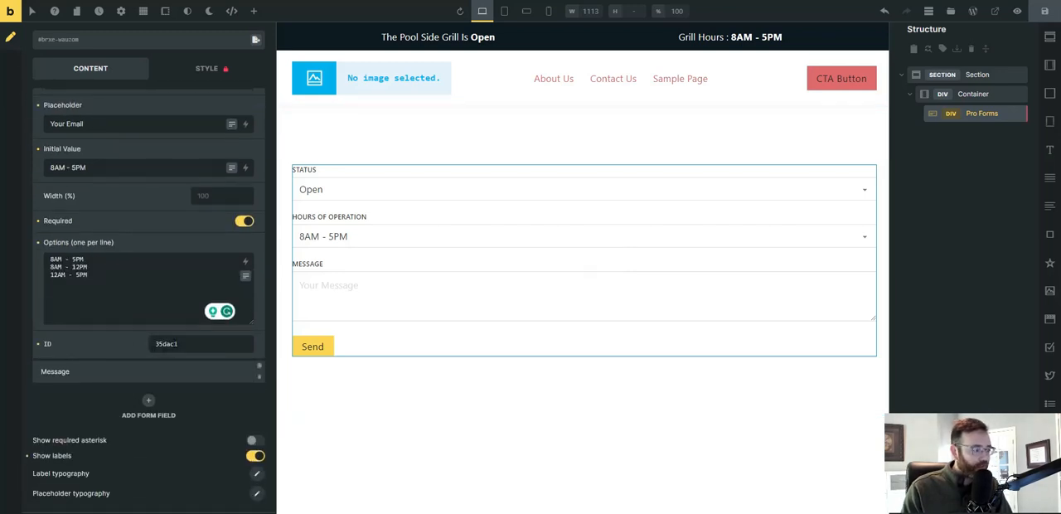
pyautogui.click(88, 372)
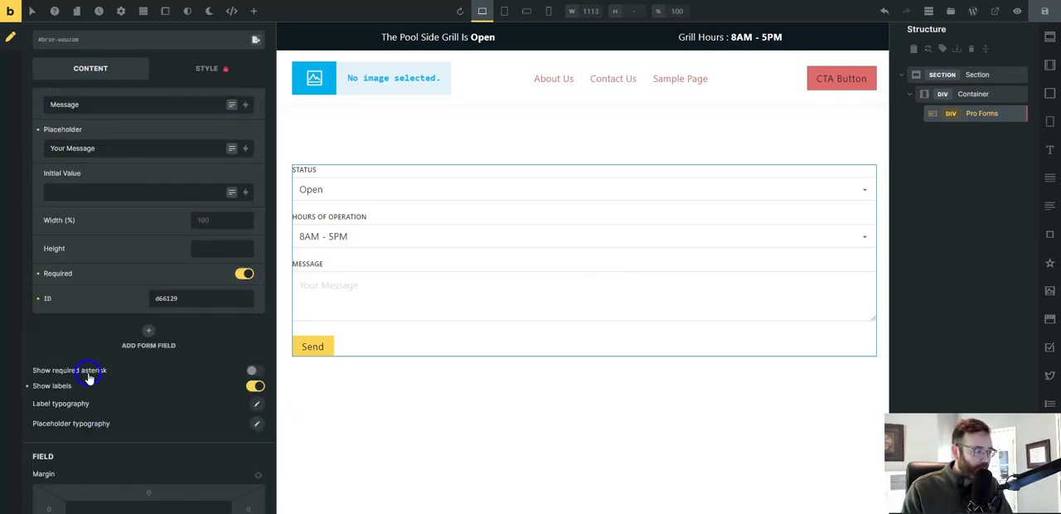
pyautogui.scroll(1, 91, 158)
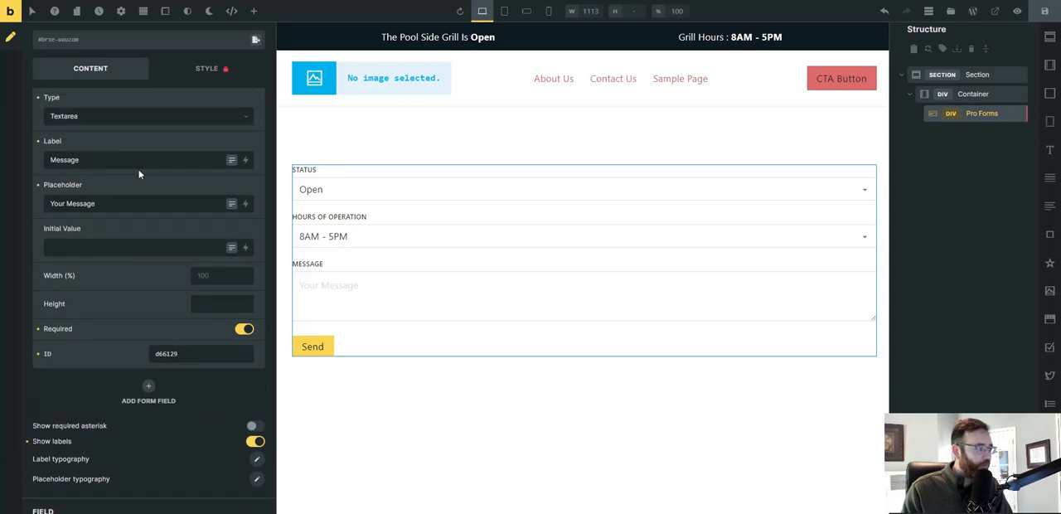
pyautogui.scroll(1, 124, 175)
pyautogui.click(100, 172)
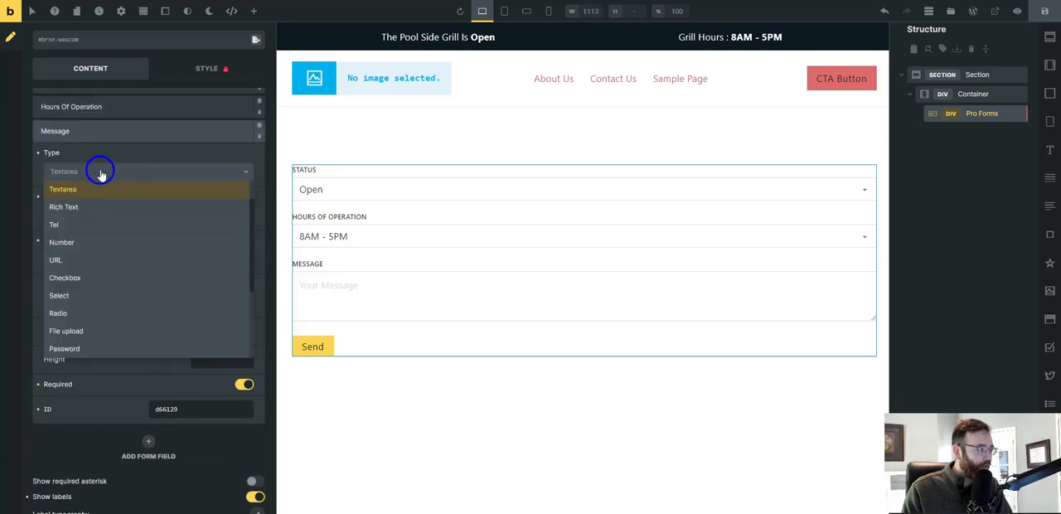
pyautogui.click(85, 297)
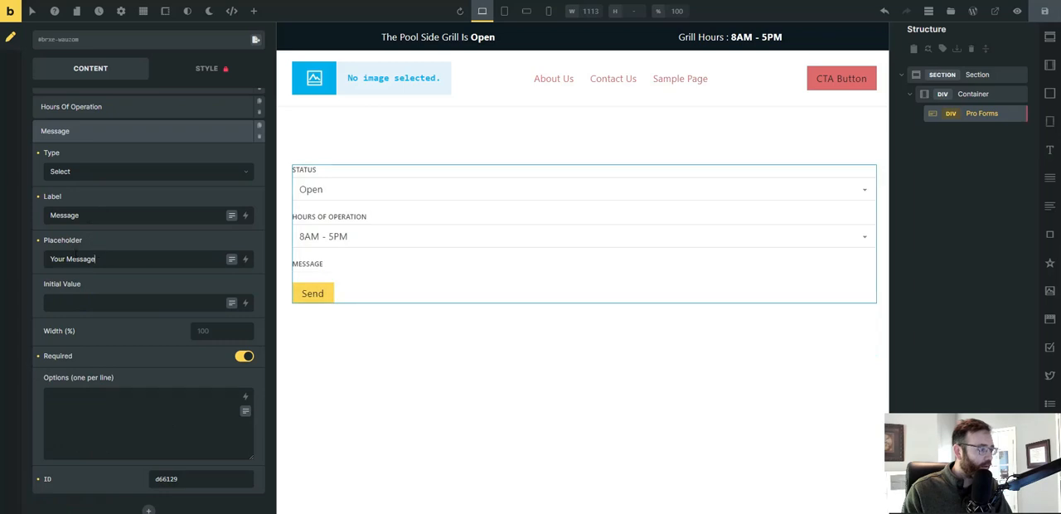
pyautogui.hotkey('ctrl', 'a')
pyautogui.press('BackSpace')
# Relabel the Message field as Show Hide Top Bar.
pyautogui.doubleClick(65, 215)
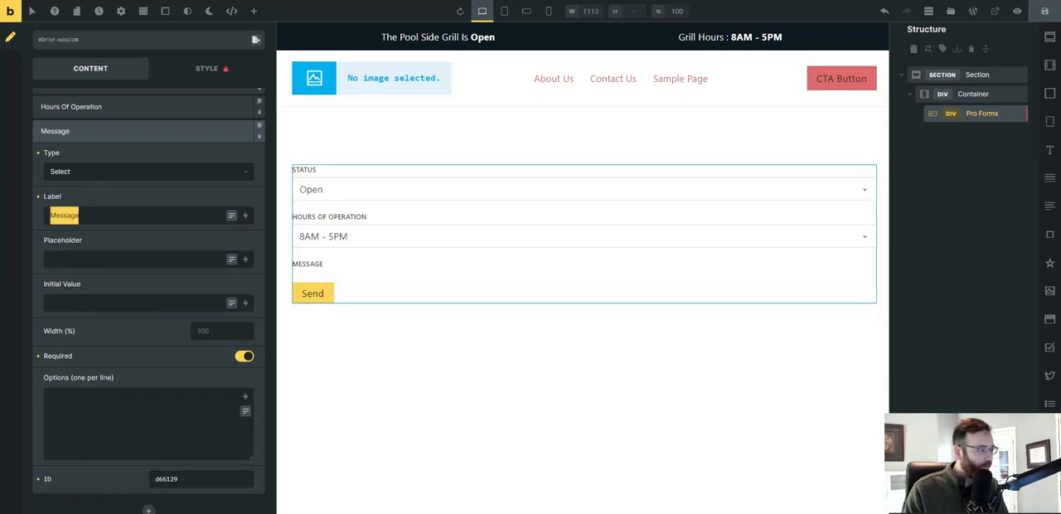
pyautogui.write('Show Hidfe')
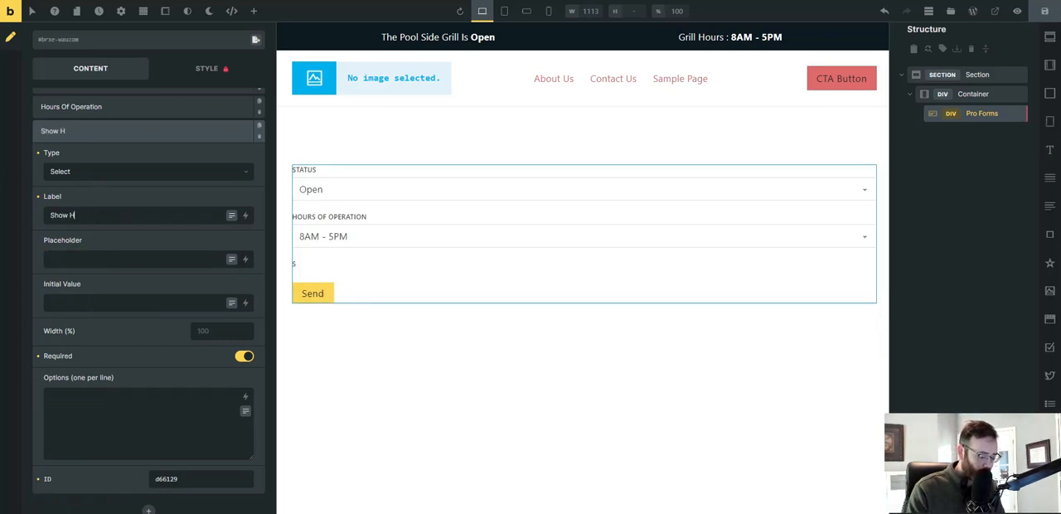
pyautogui.press('BackSpace')
pyautogui.press('BackSpace')
pyautogui.write('e ')
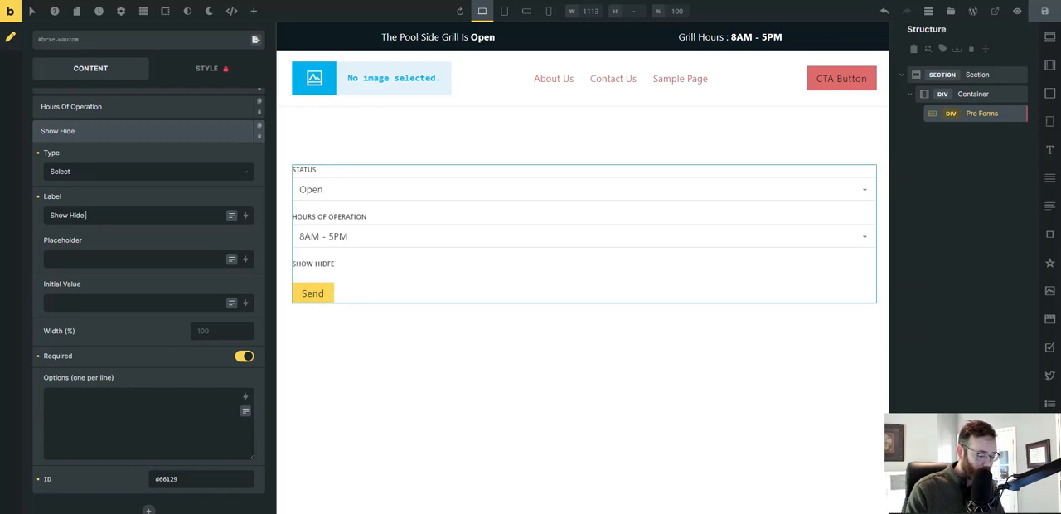
pyautogui.write('Top Bar')
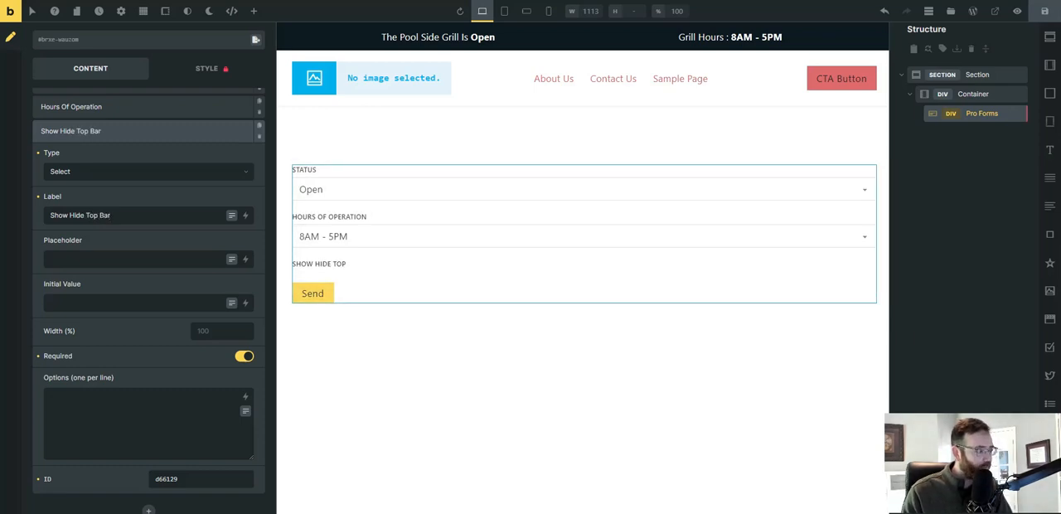
# Give the Show Hide Top Bar field the initial value Show and the options Show and Hide, and save the page.
pyautogui.click(92, 308)
pyautogui.write('Show')
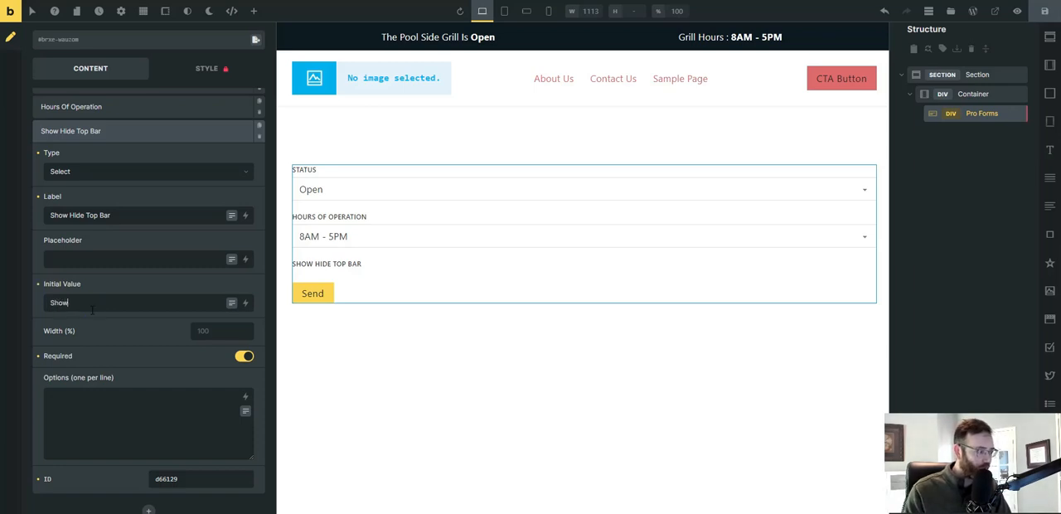
pyautogui.click(69, 415)
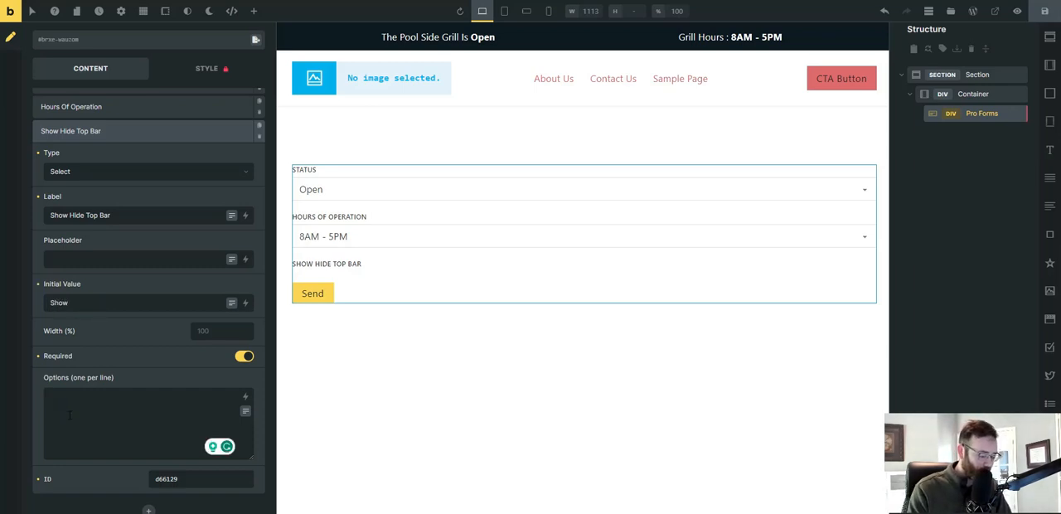
pyautogui.write('Show')
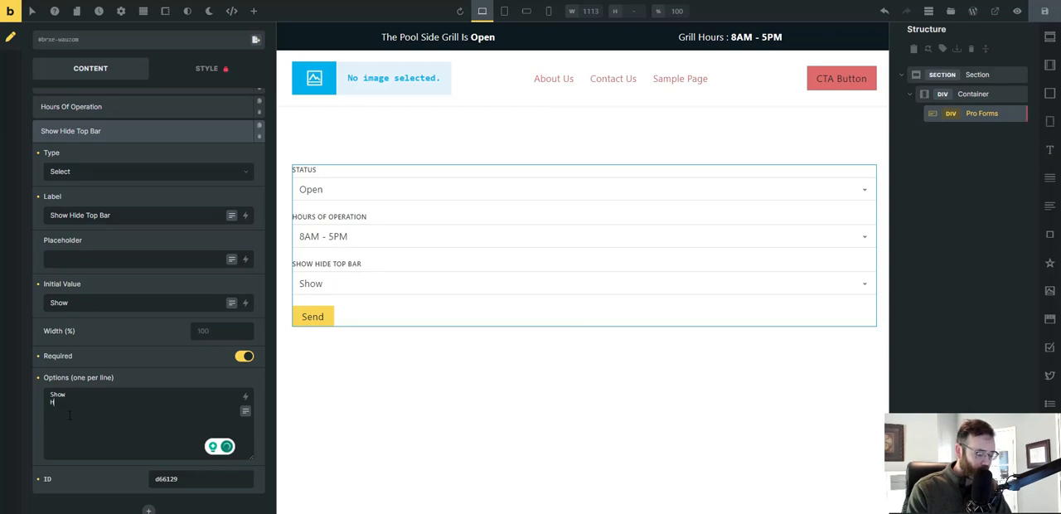
pyautogui.write('Hide')
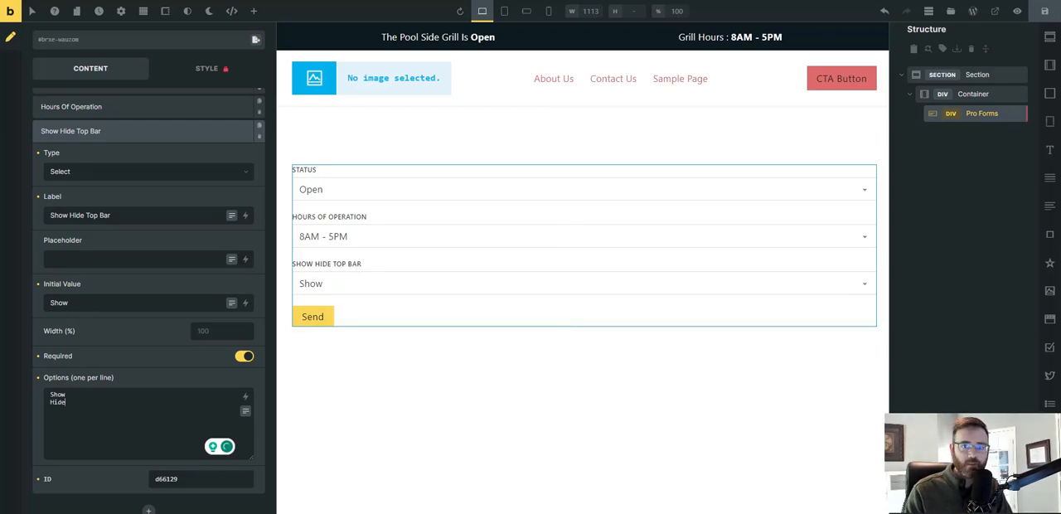
pyautogui.click(1046, 11)
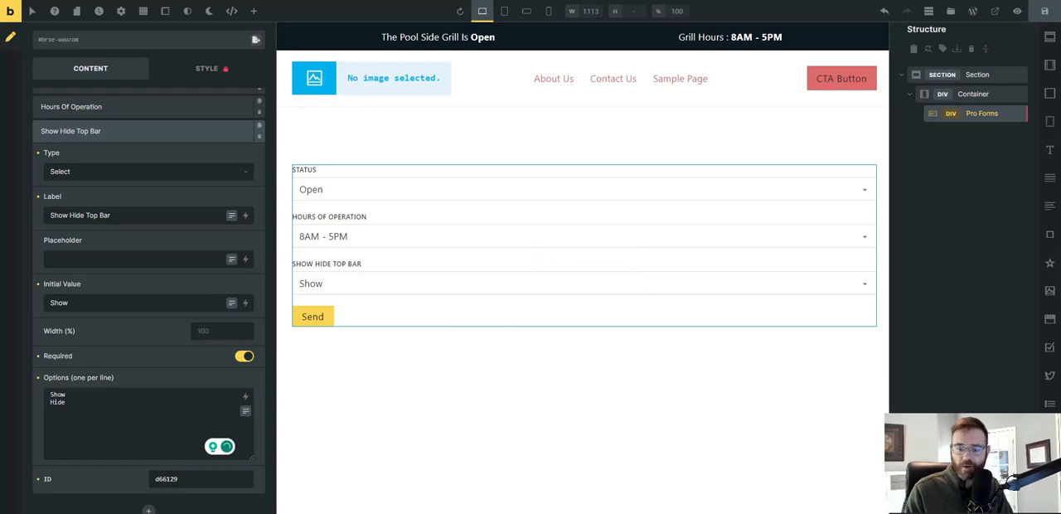
# Switch to the Notepad list of custom fields and place the cursor at the end of the open_status_cf line.
pyautogui.moveTo(767, 513)
pyautogui.click(759, 481)
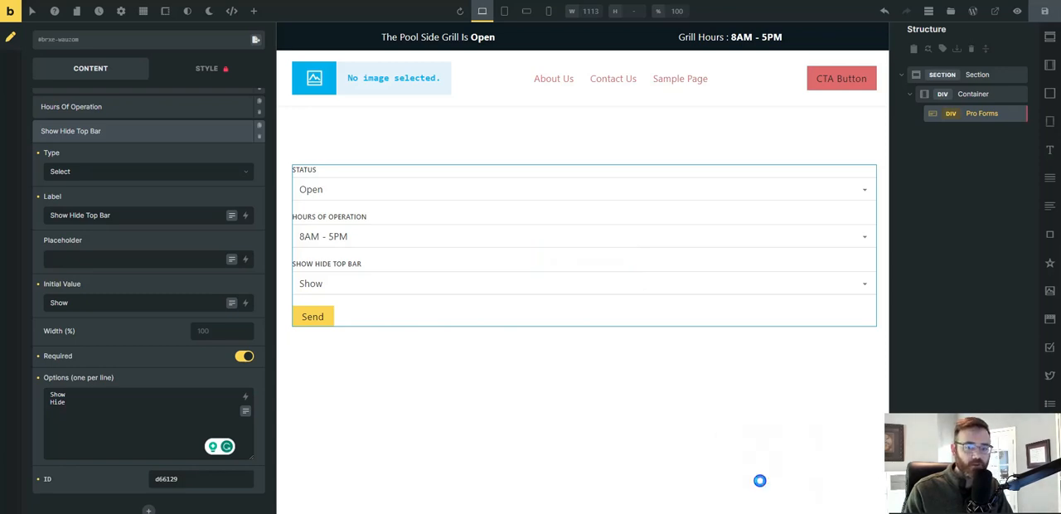
pyautogui.moveTo(860, 97); pyautogui.dragTo(781, 76)
pyautogui.scroll(3, 192, 120)
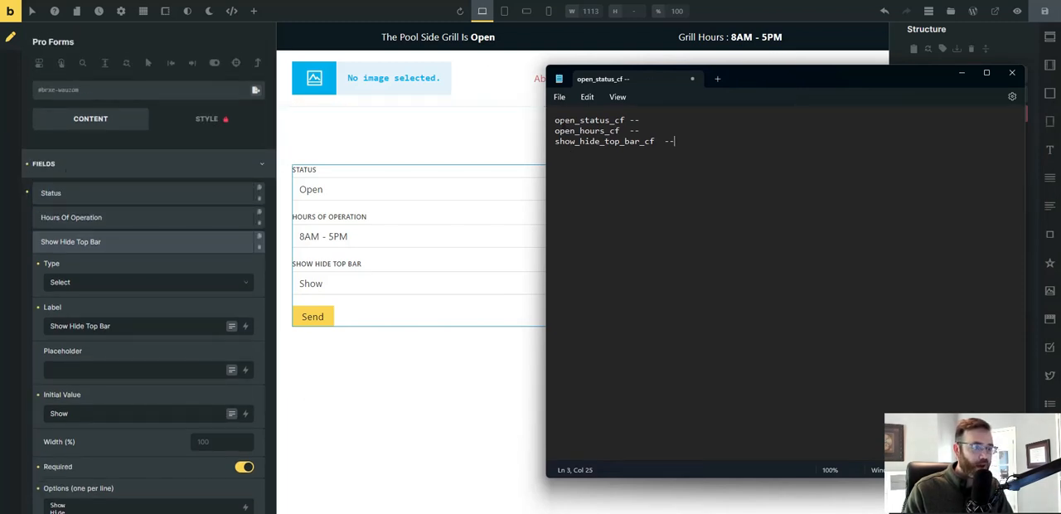
pyautogui.moveTo(555, 120); pyautogui.dragTo(625, 120)
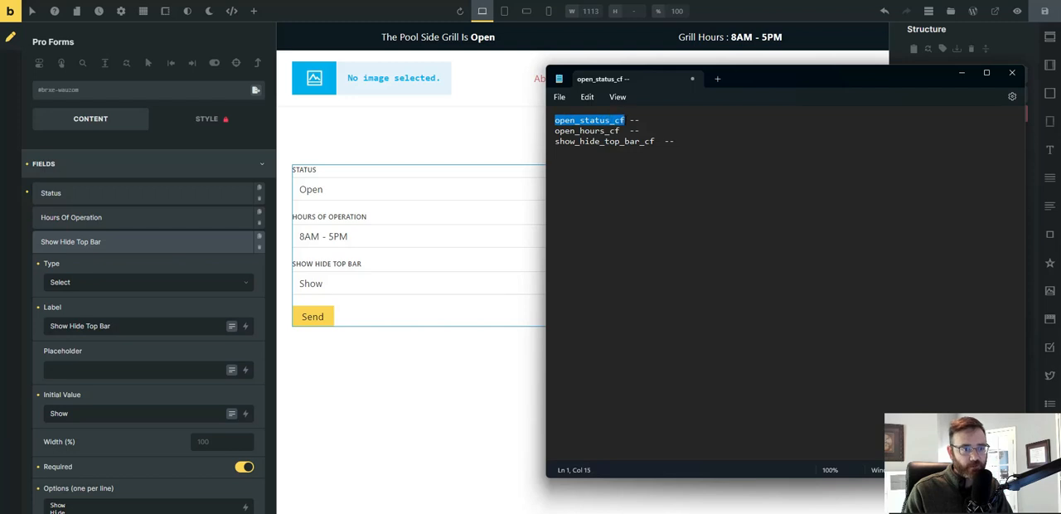
pyautogui.click(655, 117)
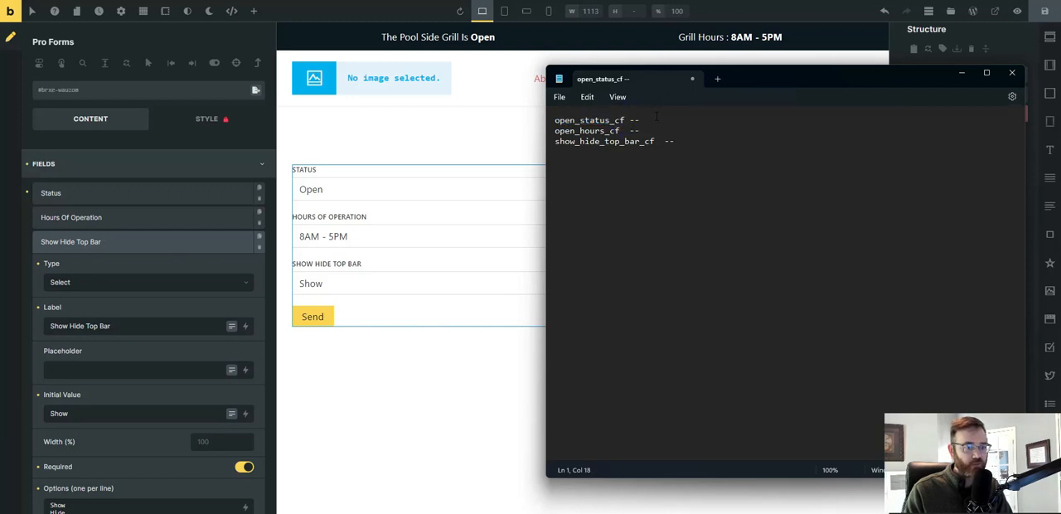
# Copy the Status form field's ID, cfcdc9, onto the open_status_cf line in the Notepad list.
pyautogui.click(92, 172)
pyautogui.click(92, 171)
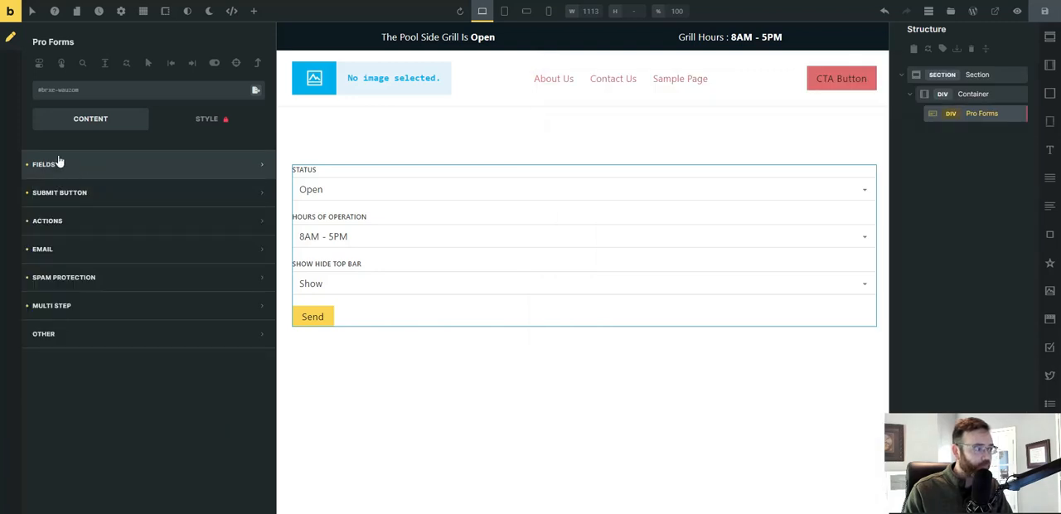
pyautogui.click(131, 168)
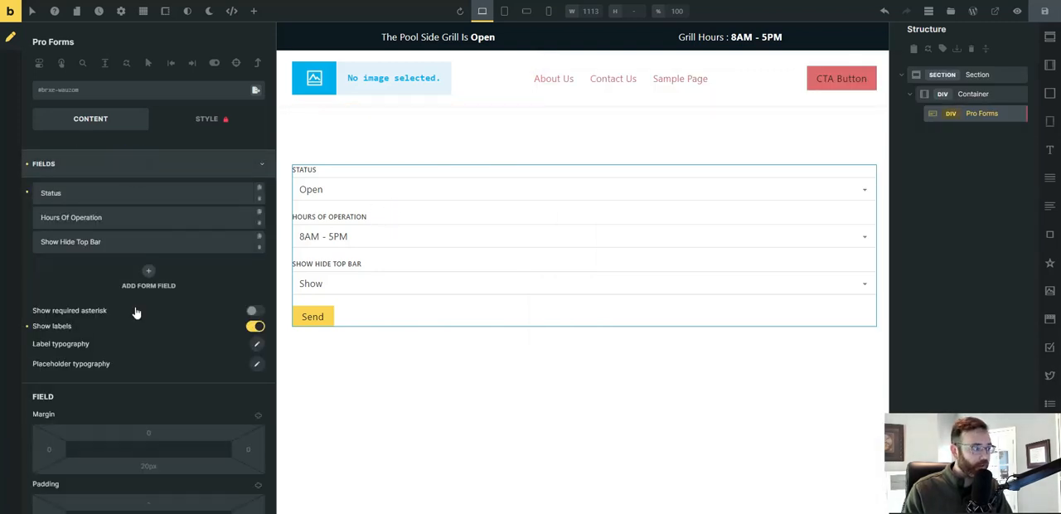
pyautogui.click(54, 195)
pyautogui.scroll(-3, 149, 332)
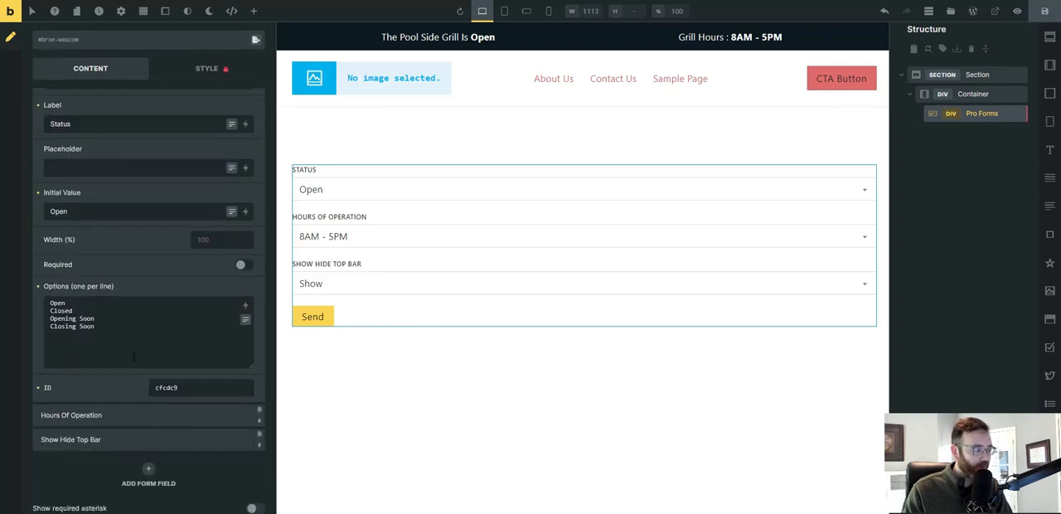
pyautogui.moveTo(178, 376); pyautogui.dragTo(156, 376)
pyautogui.hotkey('ctrl', 'c')
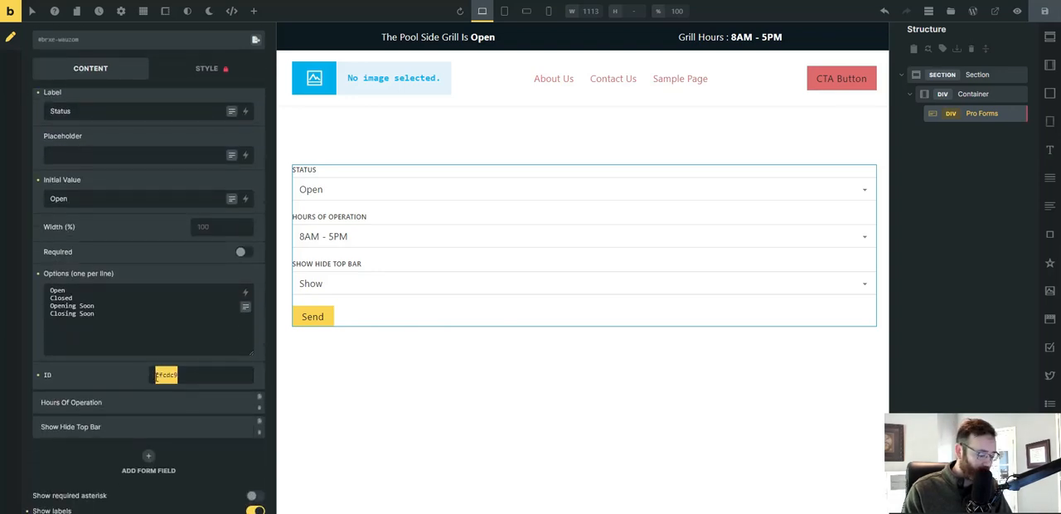
pyautogui.moveTo(763, 513)
pyautogui.click(758, 484)
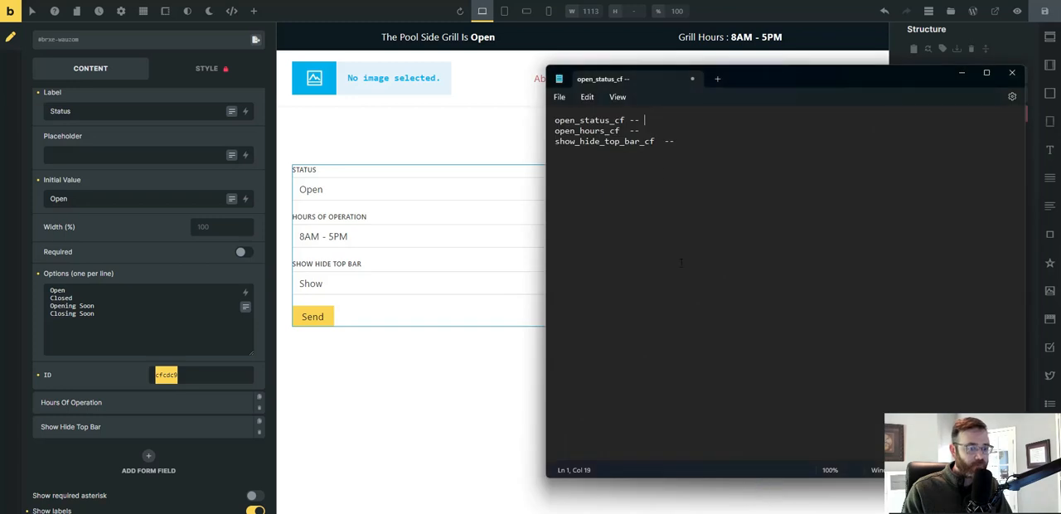
pyautogui.hotkey('ctrl', 'v')
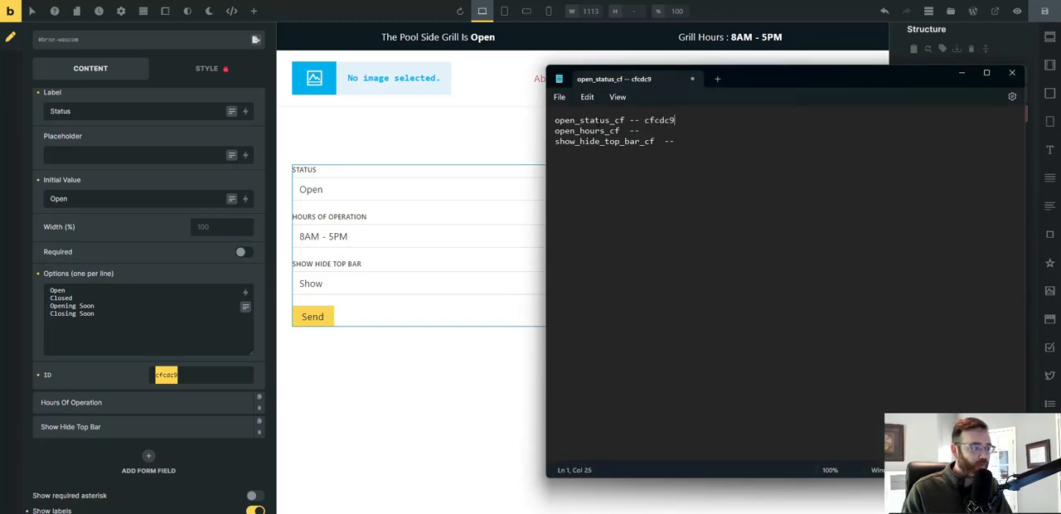
# Copy the Hours Of Operation field's ID, 35dac1, onto the open_hours_cf line in the Notepad list.
pyautogui.click(79, 404)
pyautogui.moveTo(184, 400); pyautogui.dragTo(142, 398)
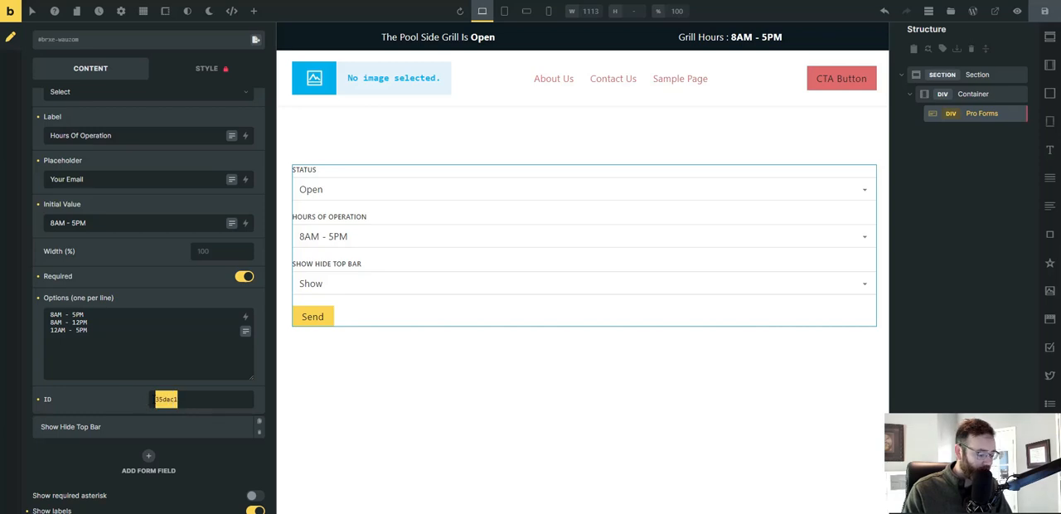
pyautogui.click(783, 512)
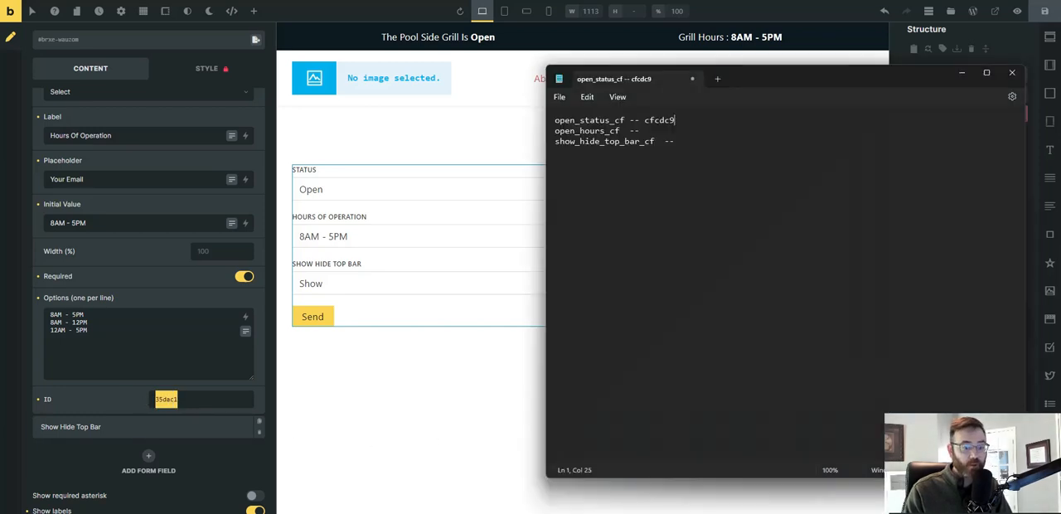
pyautogui.click(654, 131)
pyautogui.hotkey('ctrl', 'v')
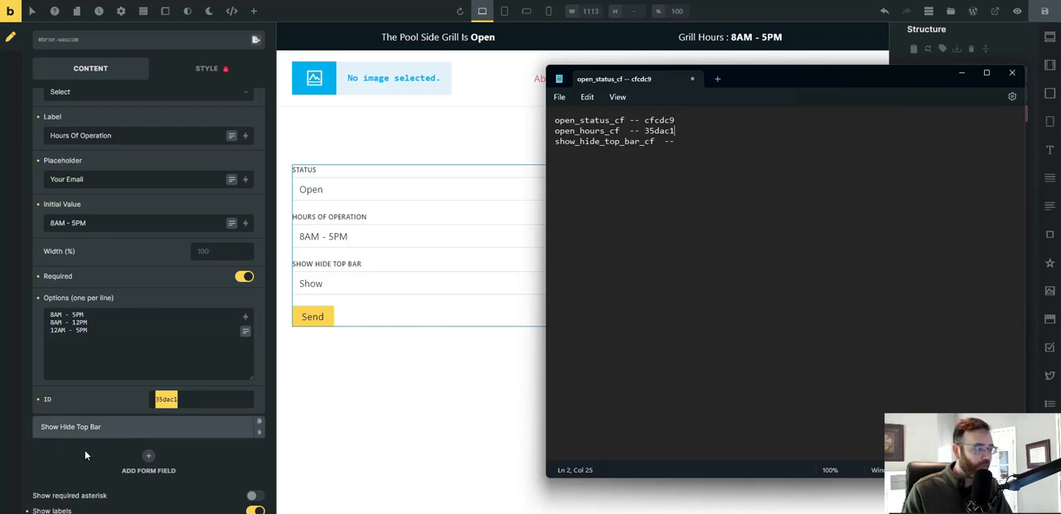
# Copy the Show Hide Top Bar field's ID, d66129, onto the show_hide_top_bar_cf line in the Notepad list.
pyautogui.click(157, 427)
pyautogui.doubleClick(170, 425)
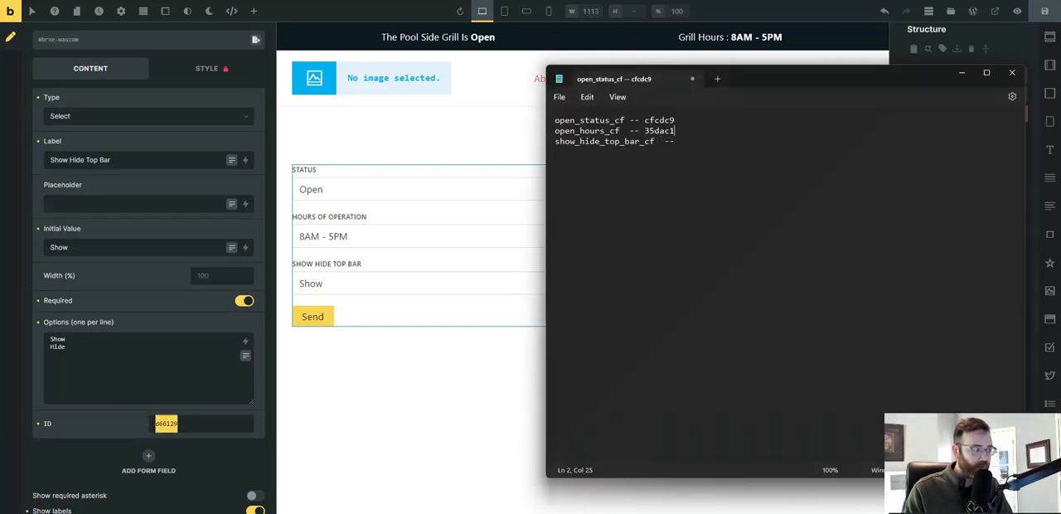
pyautogui.click(727, 511)
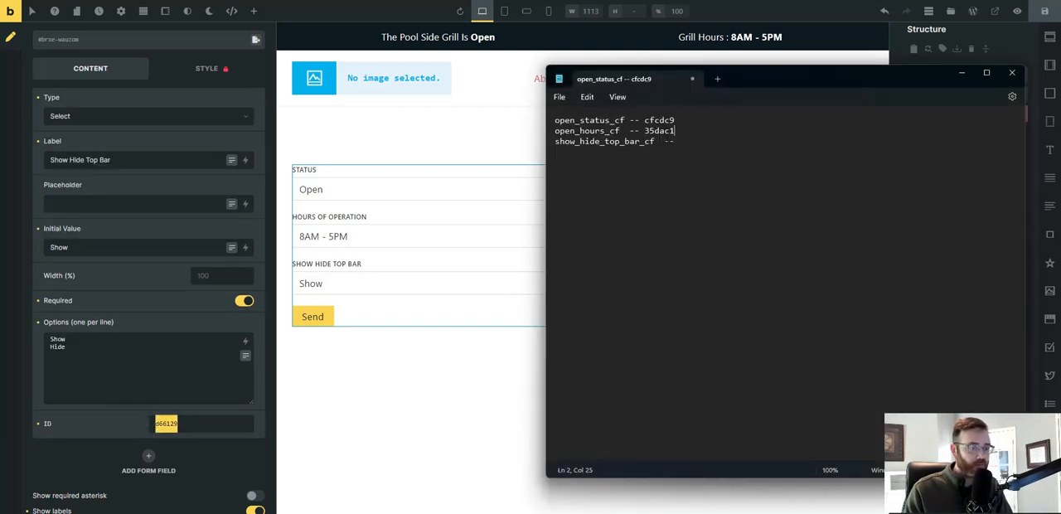
pyautogui.click(699, 141)
pyautogui.hotkey('ctrl', 'v')
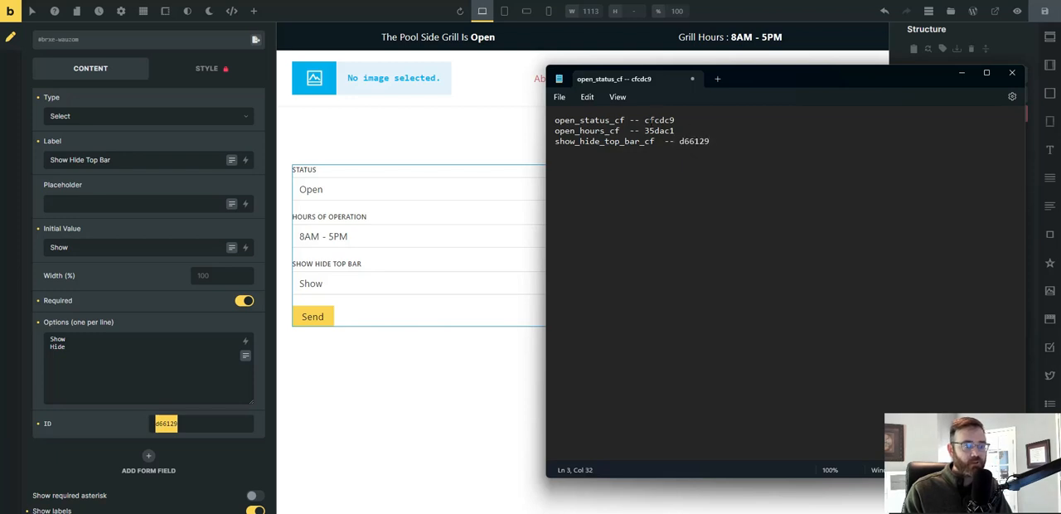
# Add the heading line "Meta Box Field Bricks Forge Form Field" above the Notepad list and move the window out of the way.
pyautogui.click(556, 120)
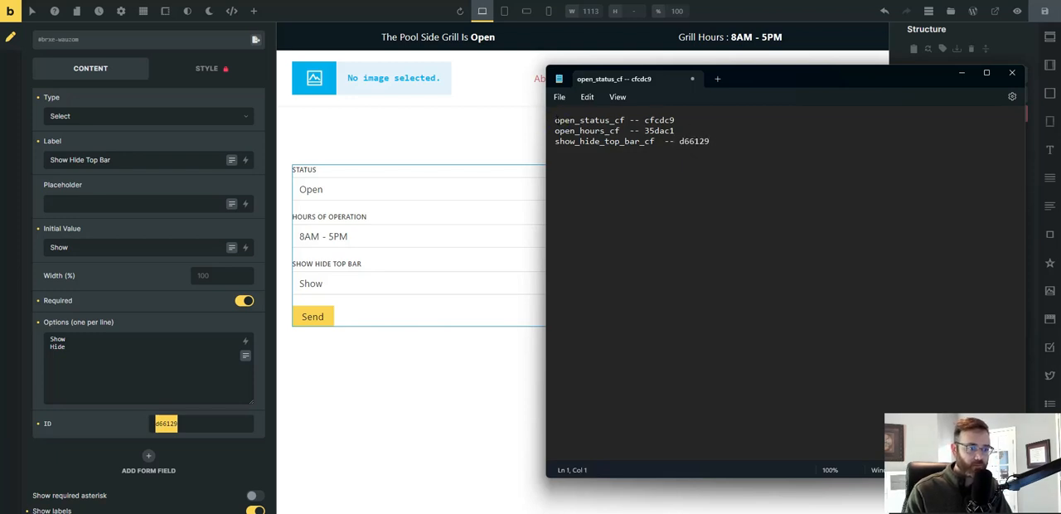
pyautogui.press('Return')
pyautogui.press('Up')
pyautogui.write('Meta ')
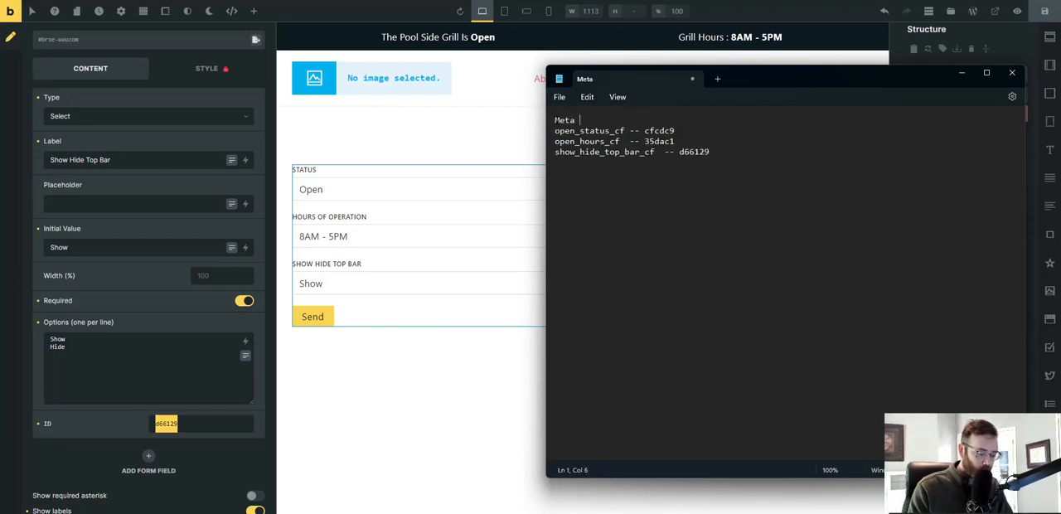
pyautogui.write('Box Field')
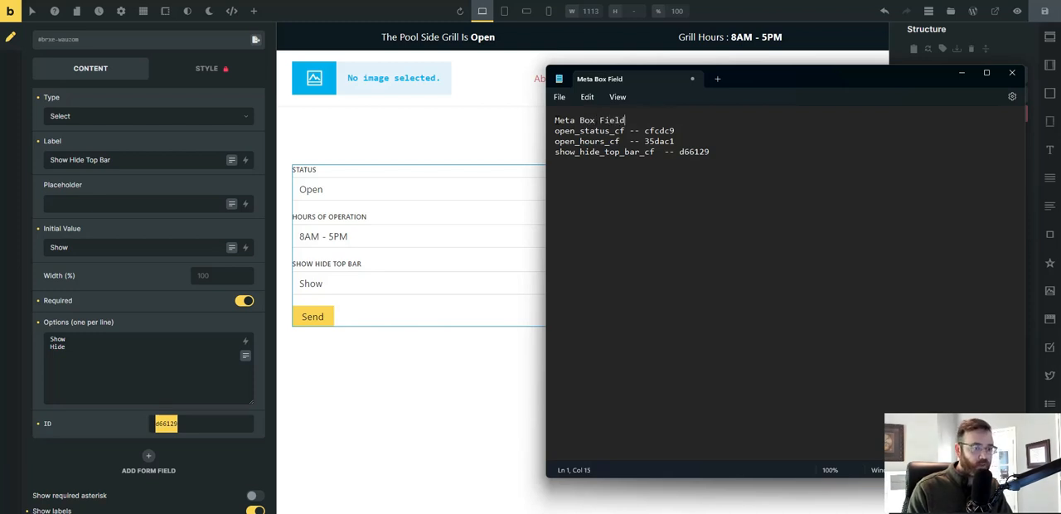
pyautogui.write('     Brick')
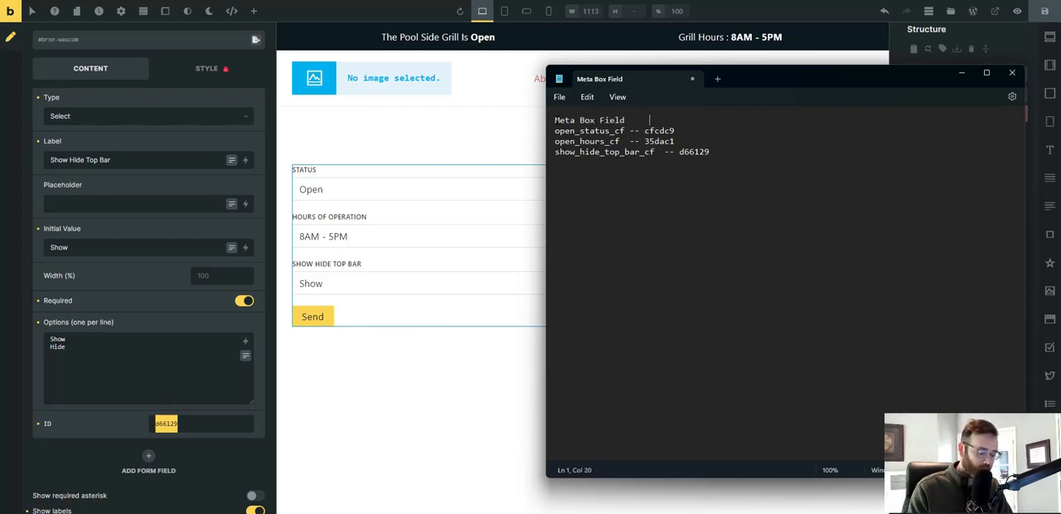
pyautogui.write('s For')
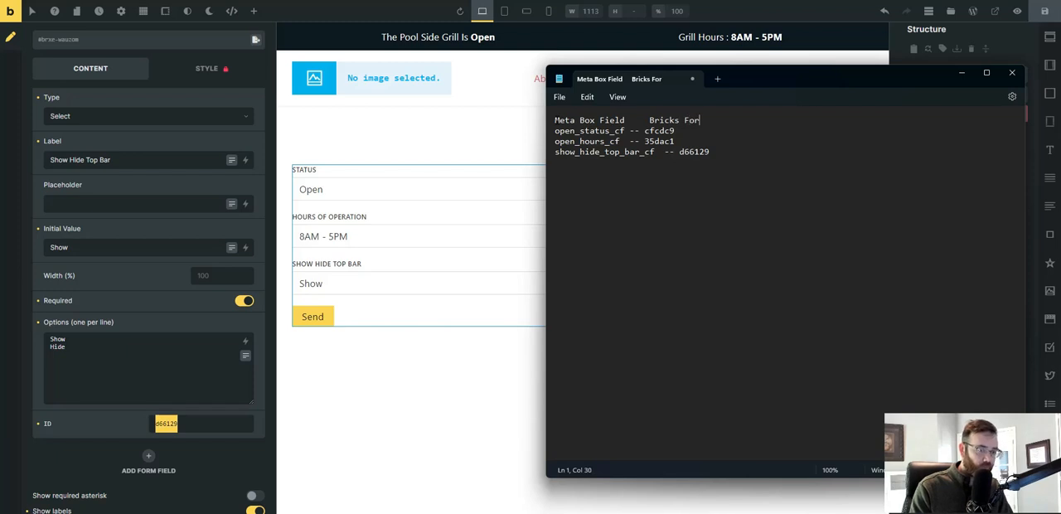
pyautogui.write('ge ')
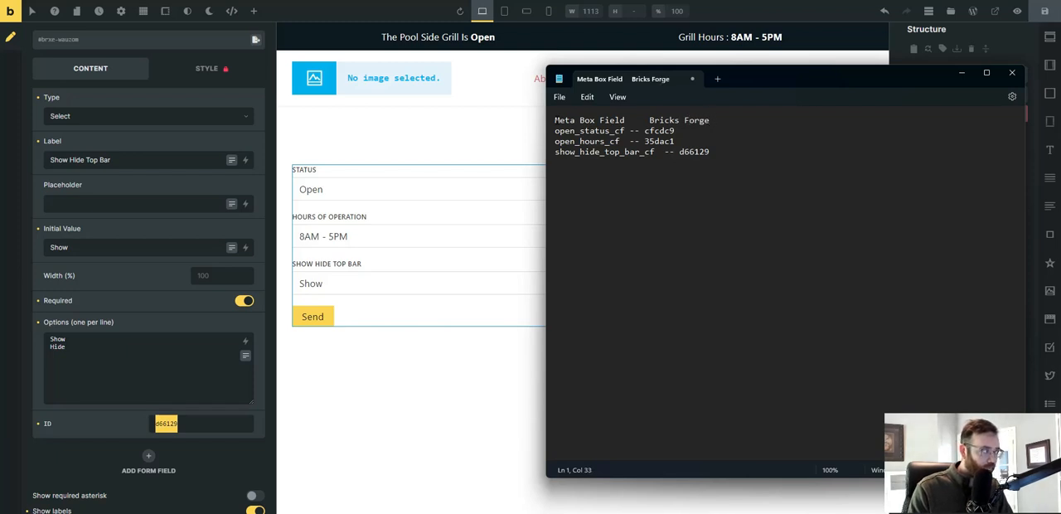
pyautogui.write('Form Field')
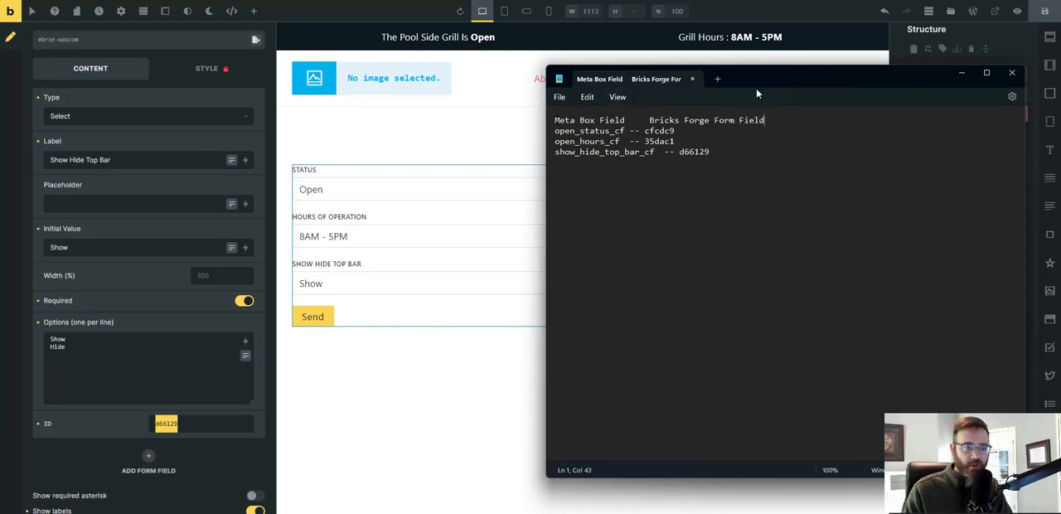
pyautogui.moveTo(763, 88); pyautogui.dragTo(1060, 42)
# Collapse the Show Hide Top Bar field's settings in the form and save the page.
pyautogui.scroll(2, 74, 124)
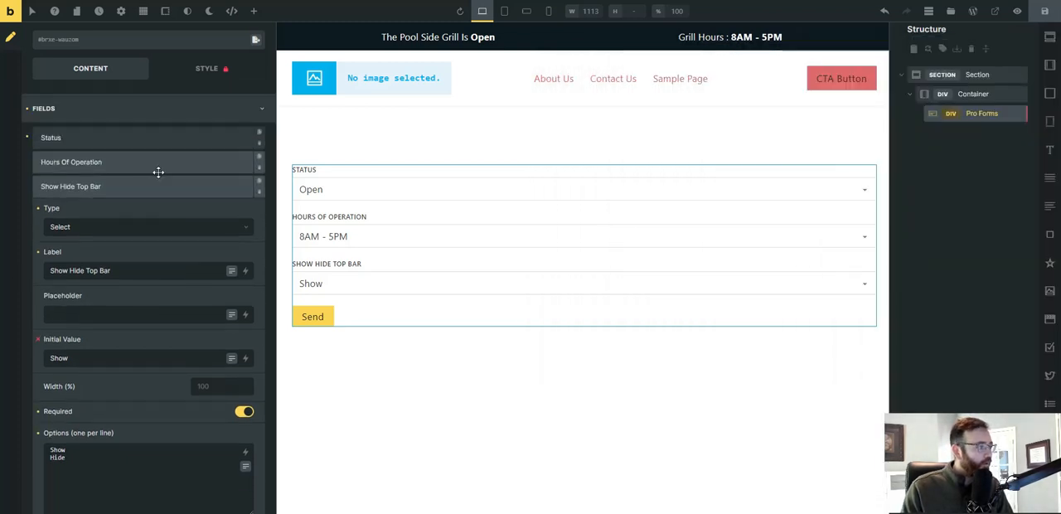
pyautogui.click(74, 187)
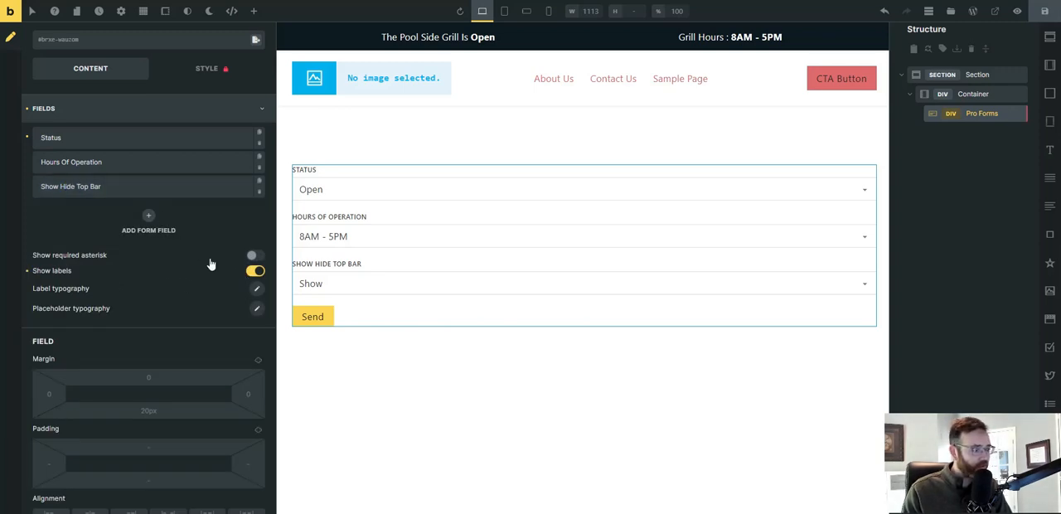
pyautogui.click(1044, 11)
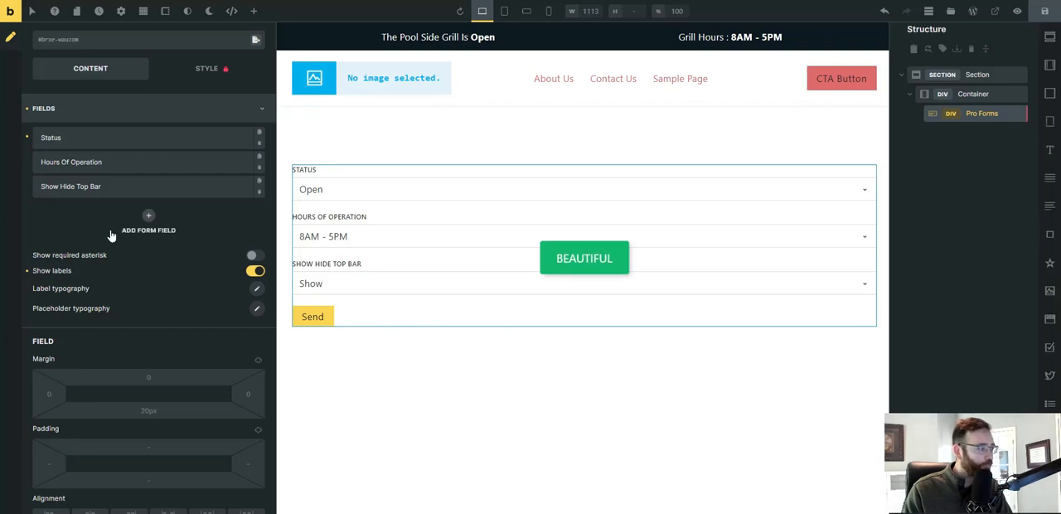
# Replace the form's Email action after successful submit with the Update Post Meta action.
pyautogui.scroll(2, 104, 211)
pyautogui.click(93, 170)
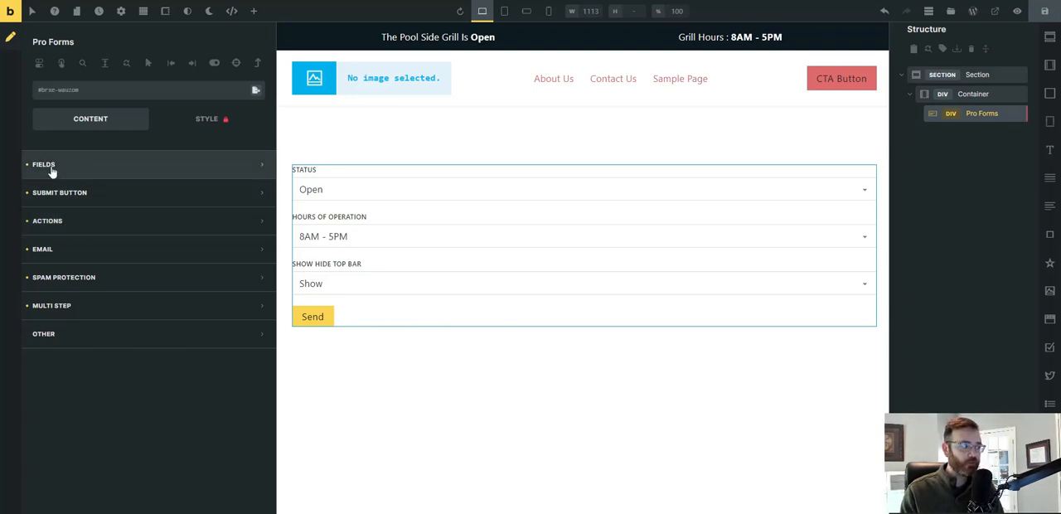
pyautogui.click(55, 231)
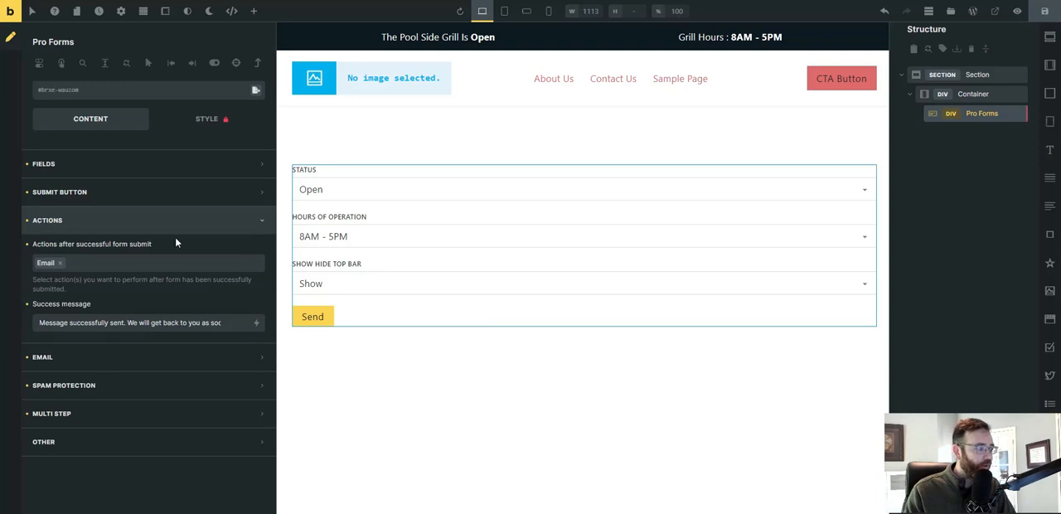
pyautogui.click(59, 263)
pyautogui.click(93, 265)
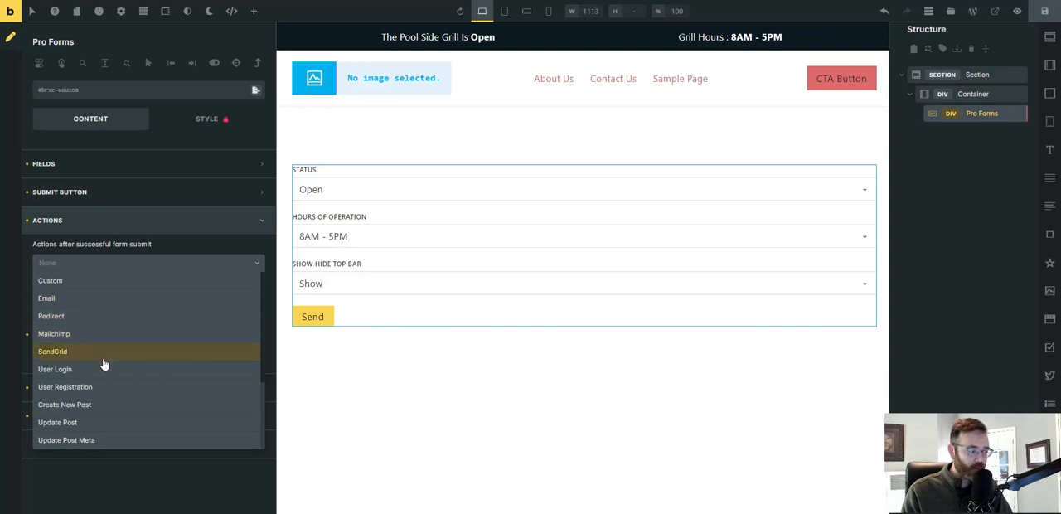
pyautogui.click(69, 444)
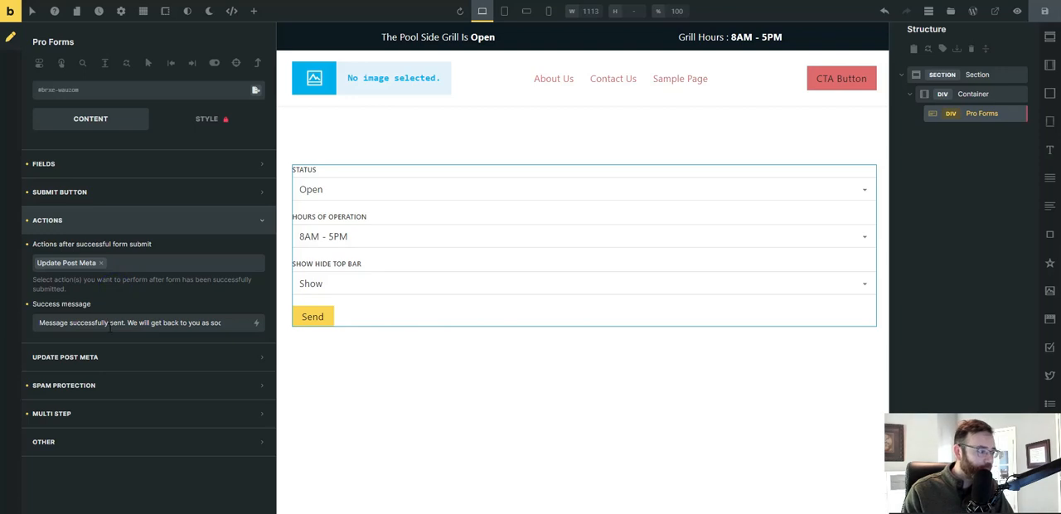
# Add a first item to the form's Post Meta Data under the Update Post Meta settings.
pyautogui.click(59, 358)
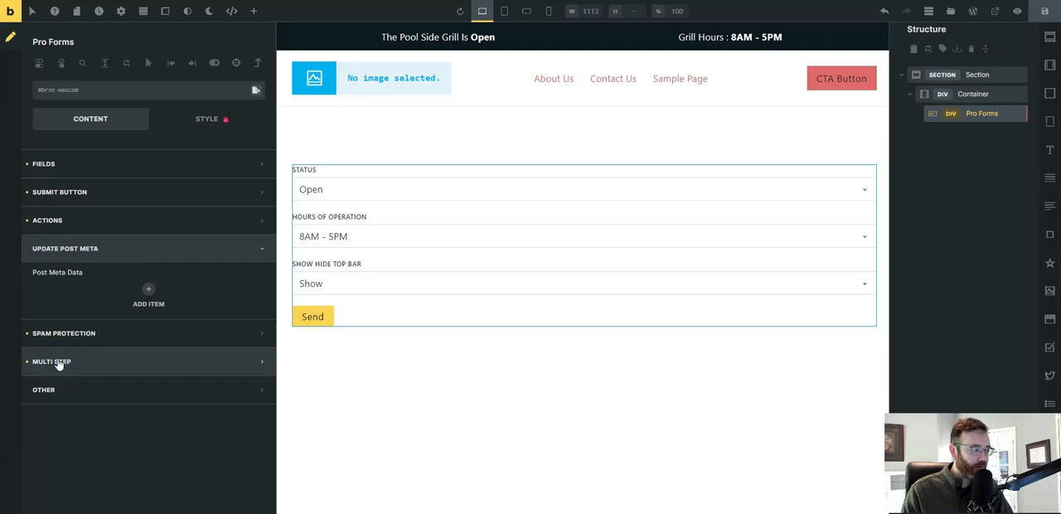
pyautogui.click(150, 291)
pyautogui.scroll(-1, 147, 286)
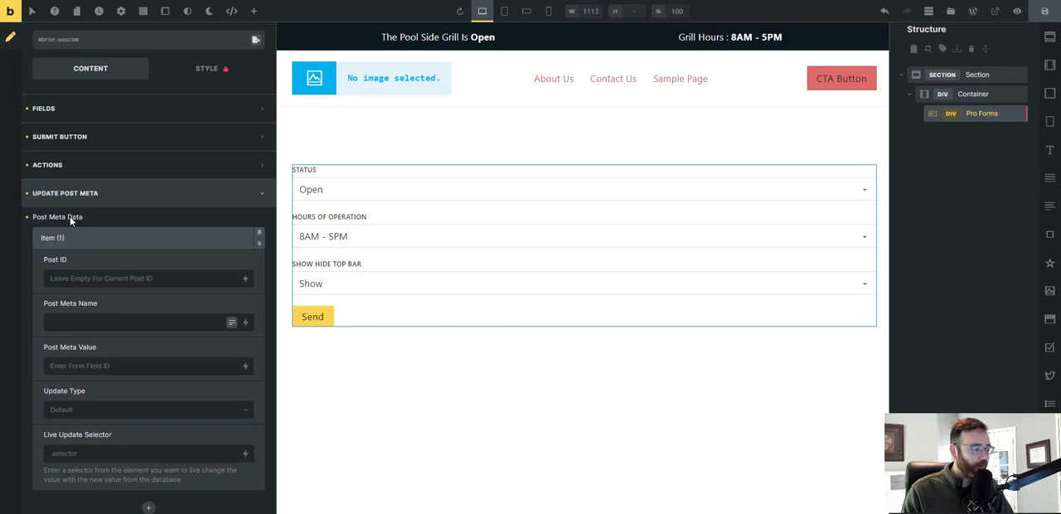
# Copy the field name open_status_cf from the Notepad list and return to the first post meta item's settings.
pyautogui.moveTo(1060, 71); pyautogui.dragTo(738, 70)
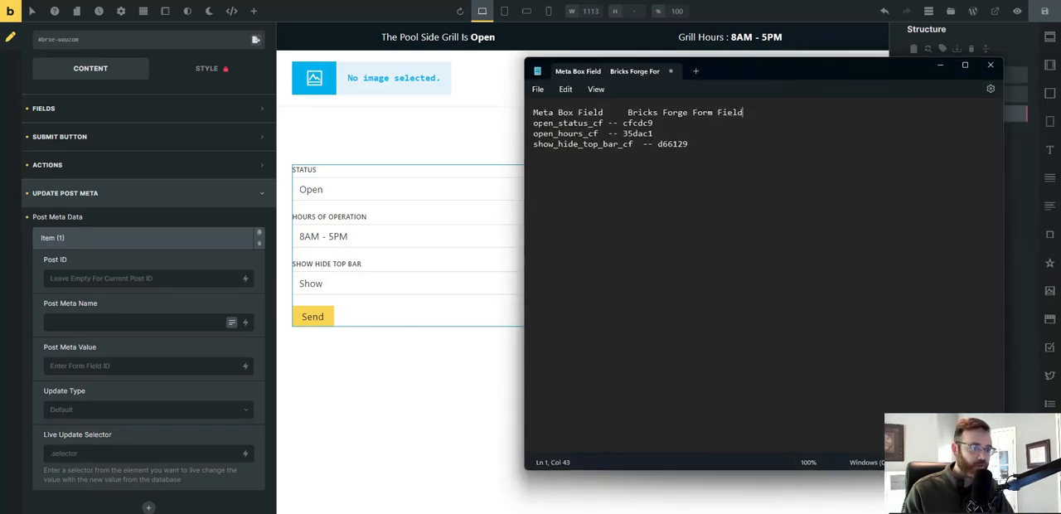
pyautogui.moveTo(533, 123); pyautogui.dragTo(602, 123)
pyautogui.hotkey('ctrl', 'c')
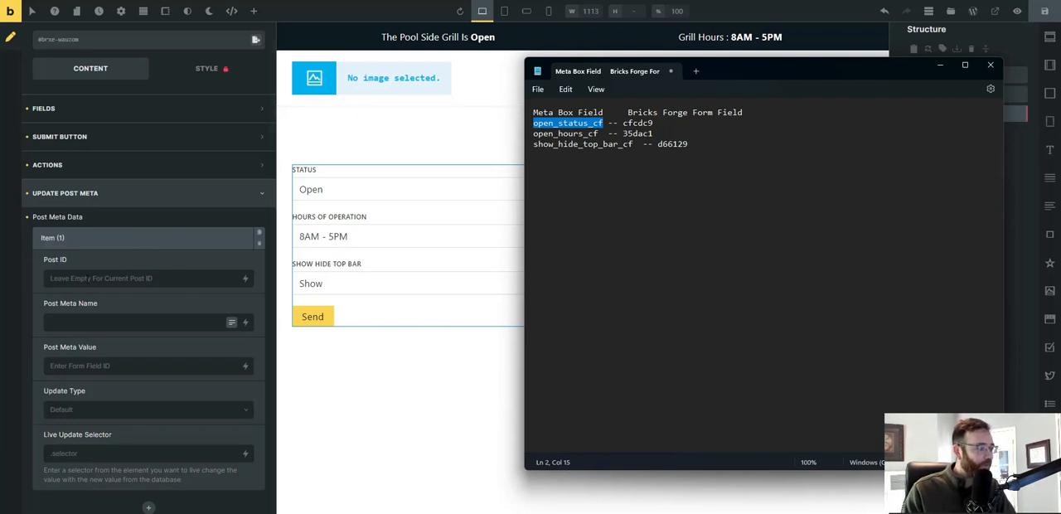
pyautogui.click(85, 240)
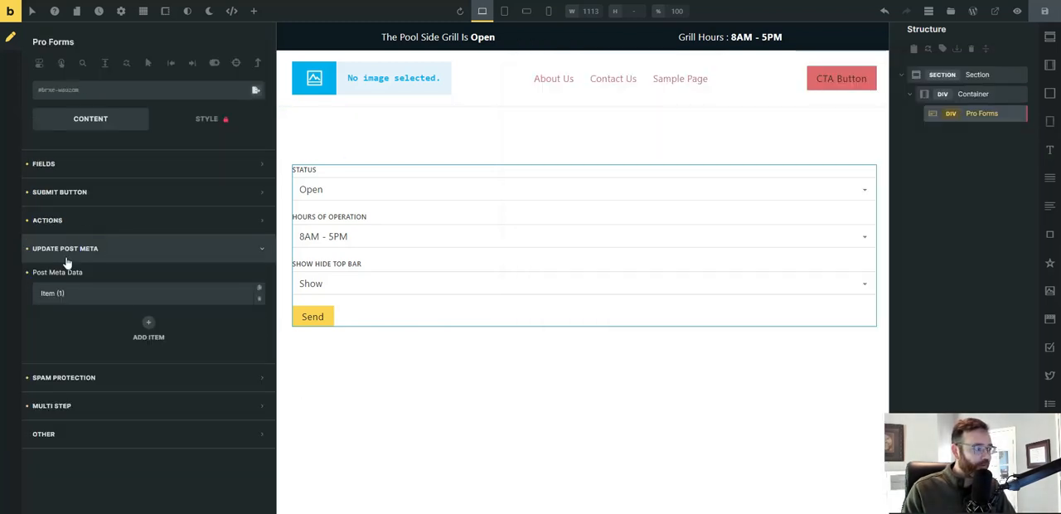
pyautogui.click(91, 293)
pyautogui.scroll(-1, 74, 310)
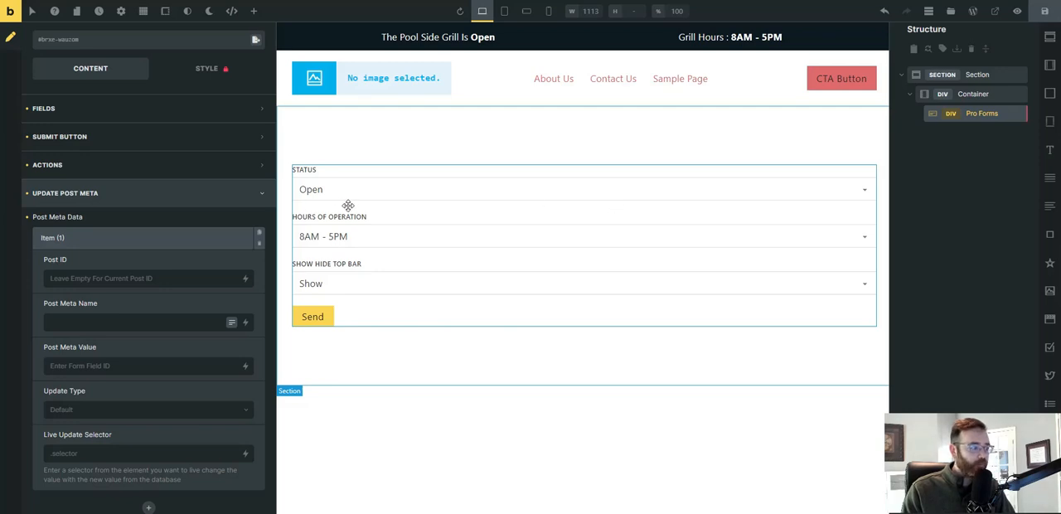
pyautogui.rightClick(373, 216)
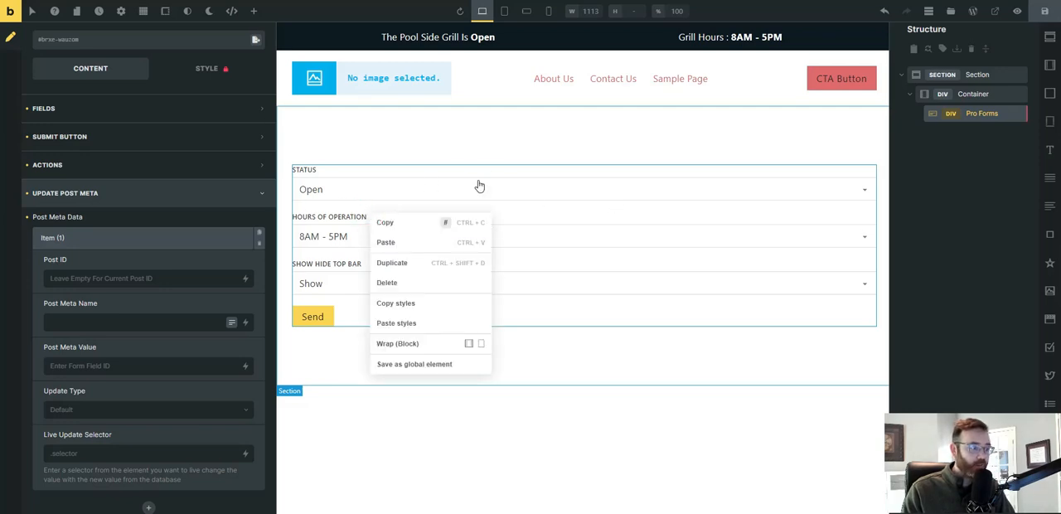
pyautogui.click(480, 186)
pyautogui.click(497, 133)
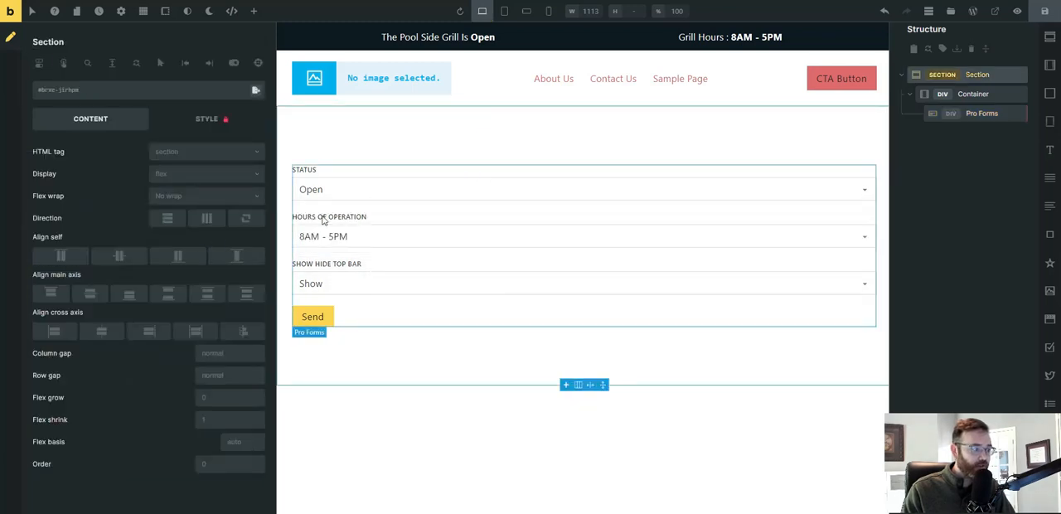
pyautogui.click(400, 195)
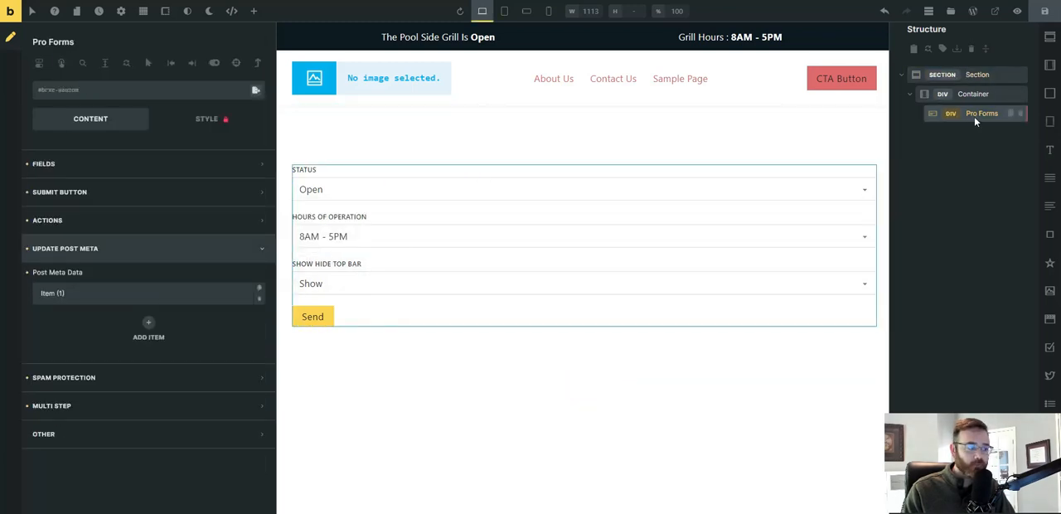
pyautogui.click(86, 292)
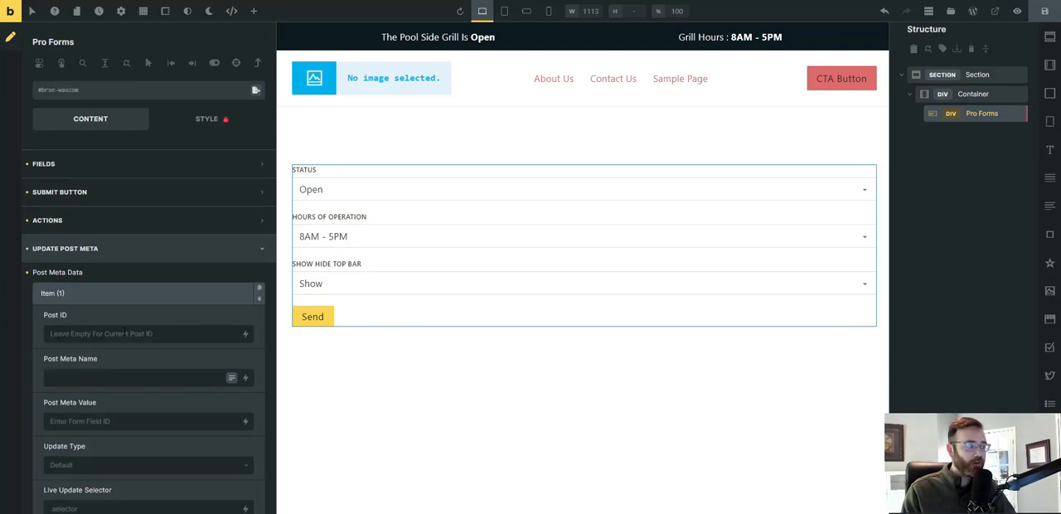
pyautogui.scroll(-1, 181, 305)
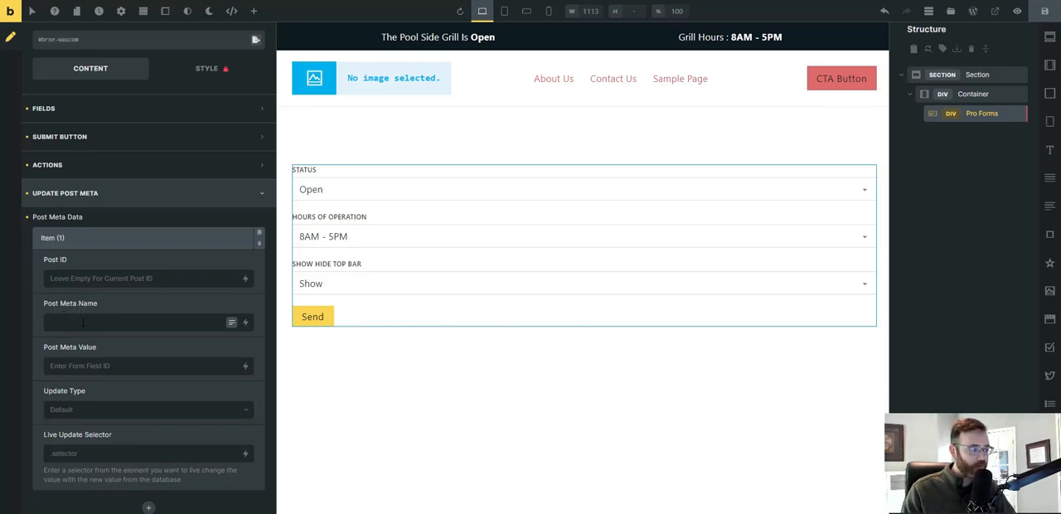
# Set the first item's Post Meta Name to open_status_cf and its Post Meta Value to cfcdc9, copied from the Notepad list.
pyautogui.hotkey('ctrl', 'v')
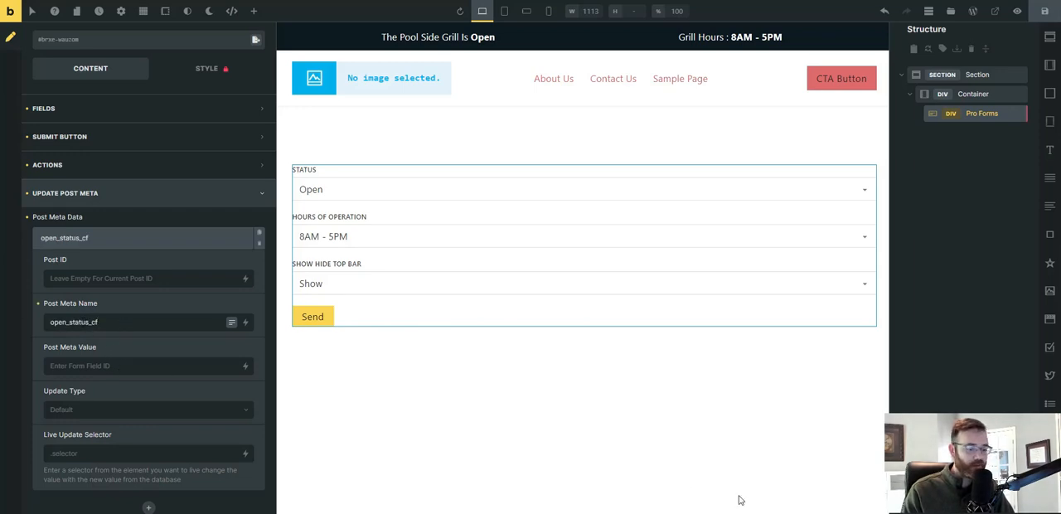
pyautogui.hotkey('alt', 'Tab')
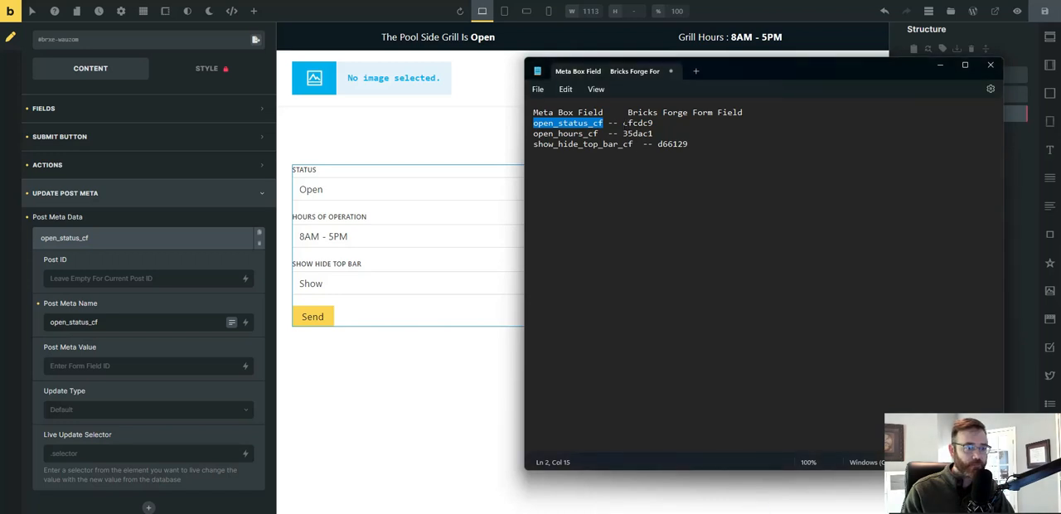
pyautogui.moveTo(623, 123); pyautogui.dragTo(653, 123)
pyautogui.hotkey('ctrl', 'c')
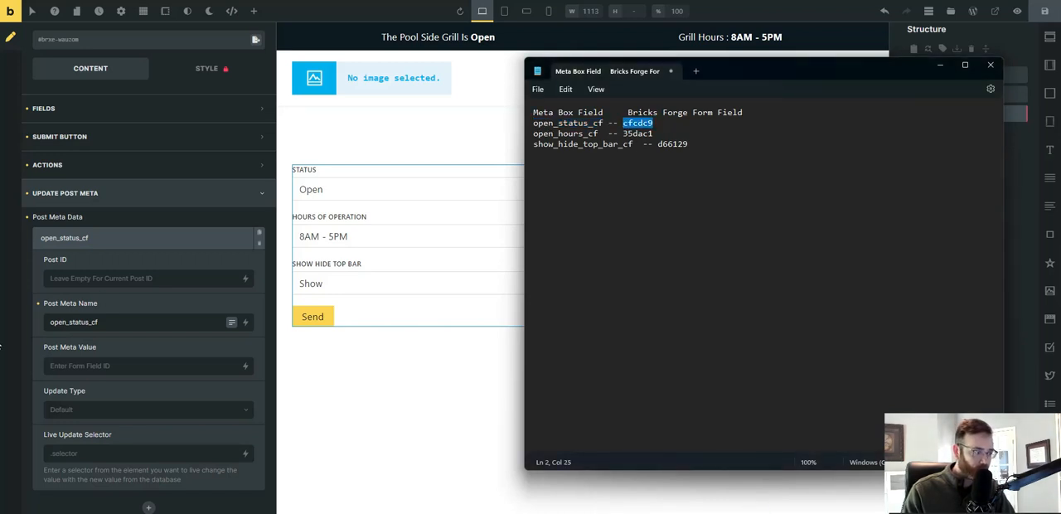
pyautogui.hotkey('alt', 'Tab')
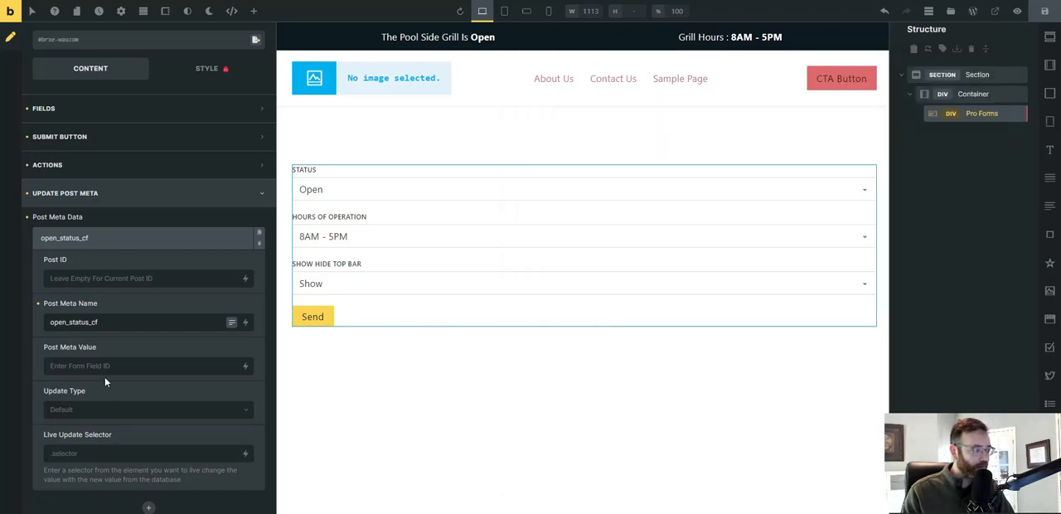
pyautogui.click(105, 373)
pyautogui.hotkey('ctrl', 'v')
# Set the open_status_cf item's Update Type to Replace Value and save the page.
pyautogui.click(75, 415)
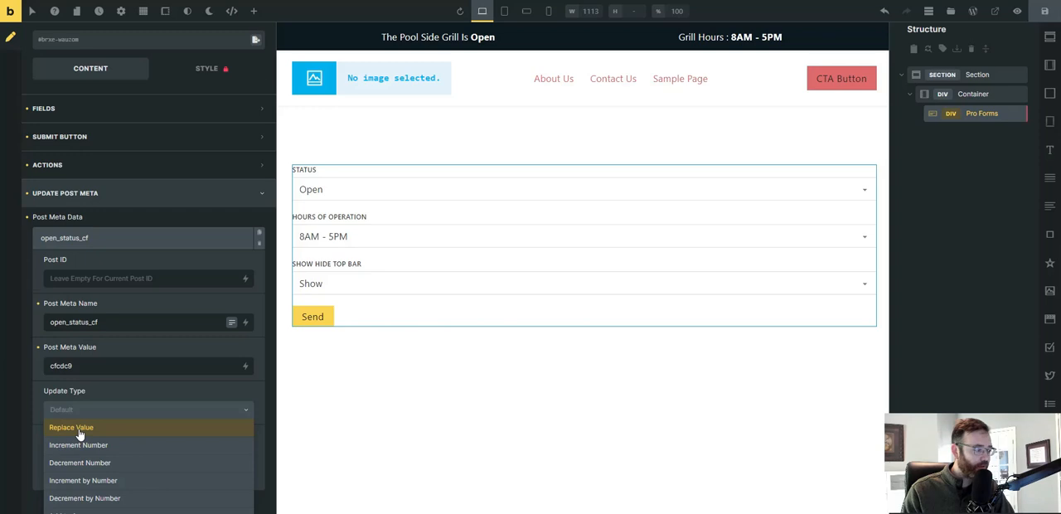
pyautogui.scroll(-1, 79, 433)
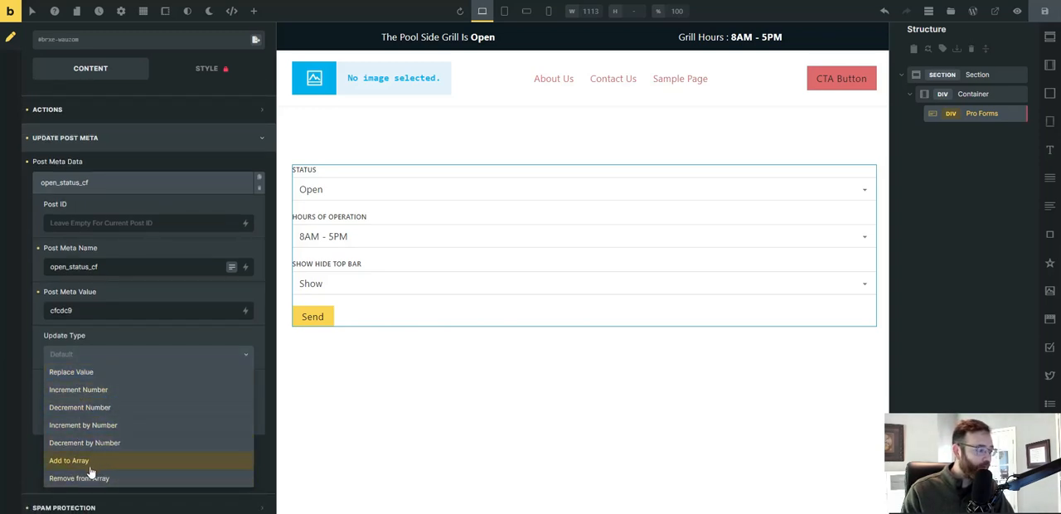
pyautogui.click(133, 373)
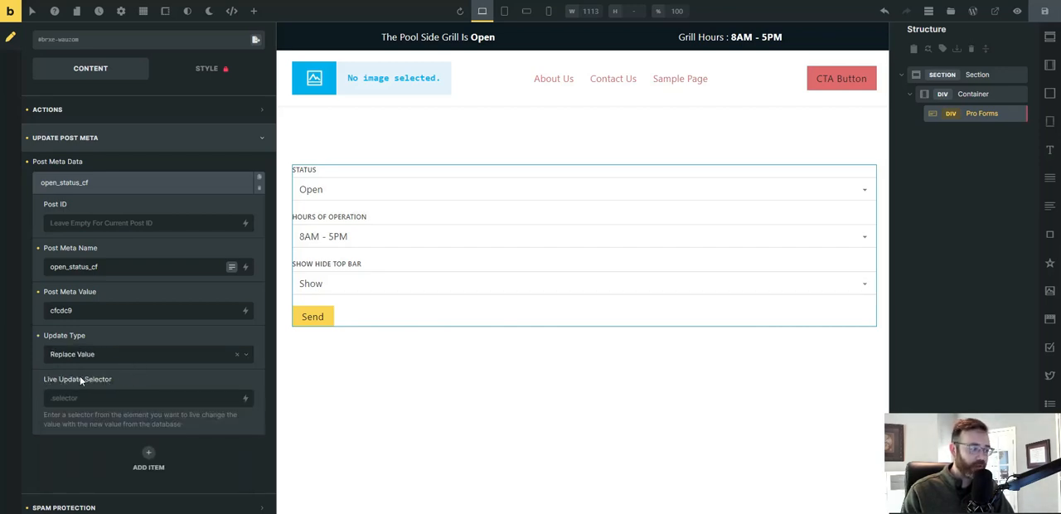
pyautogui.click(1045, 11)
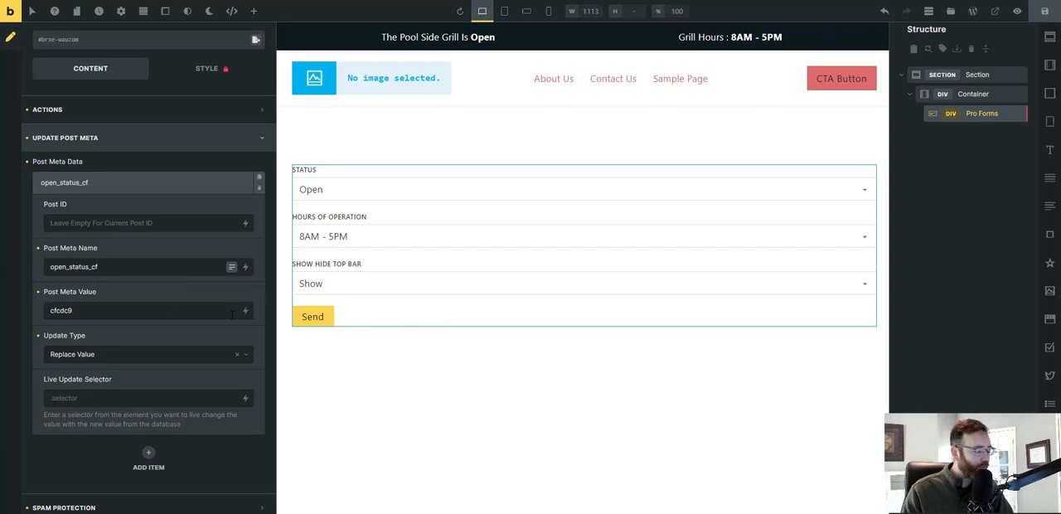
# Add a second item to the Post Meta Data below open_status_cf.
pyautogui.scroll(1, 232, 314)
pyautogui.scroll(-1, 174, 373)
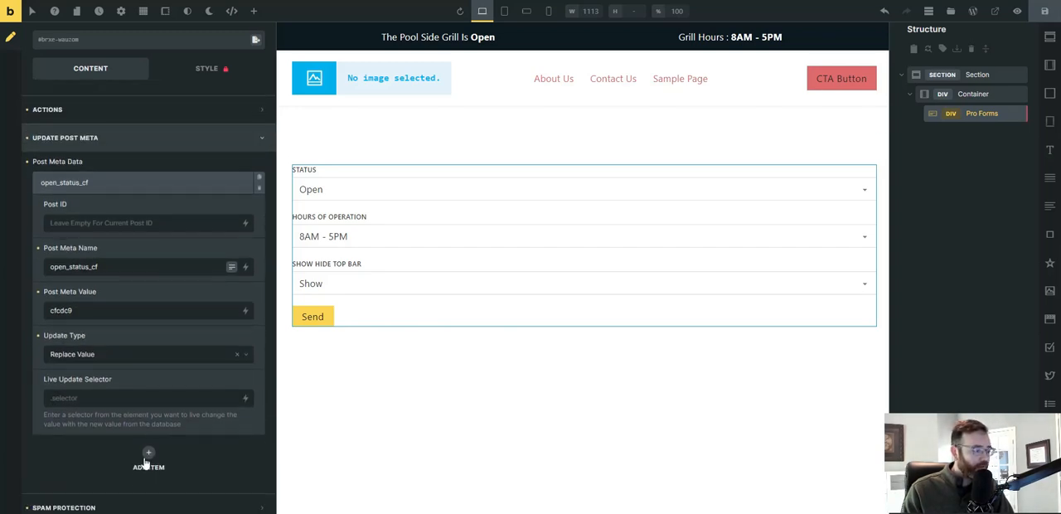
pyautogui.click(148, 454)
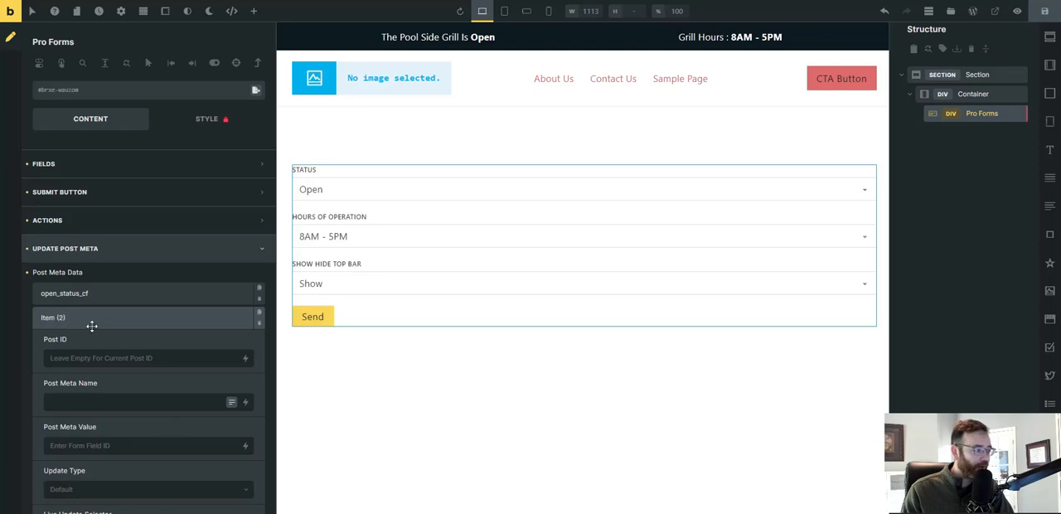
# Set the second item's Post Meta Name to open_hours_cf and its Post Meta Value to 35dac1, copied from the Notepad list.
pyautogui.scroll(-1, 92, 327)
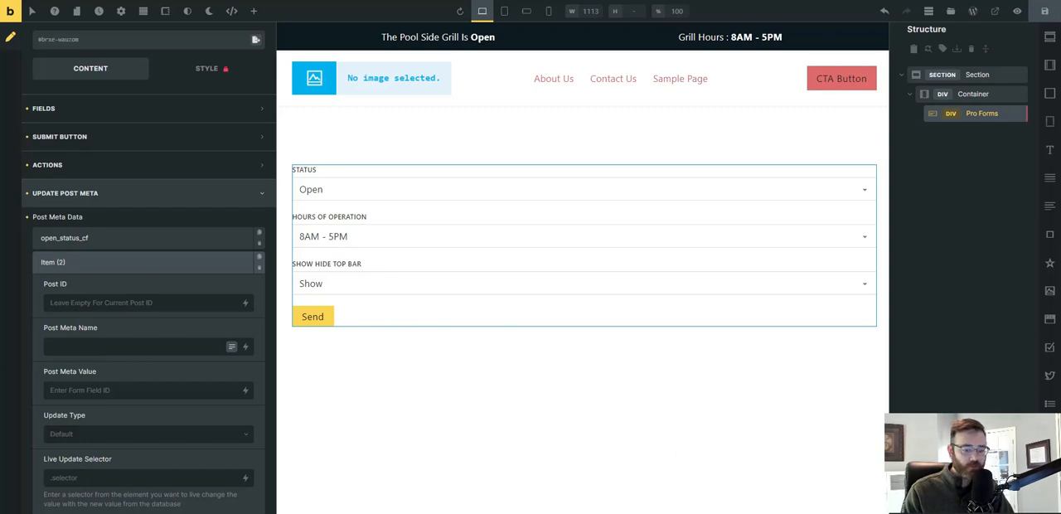
pyautogui.hotkey('alt', 'Tab')
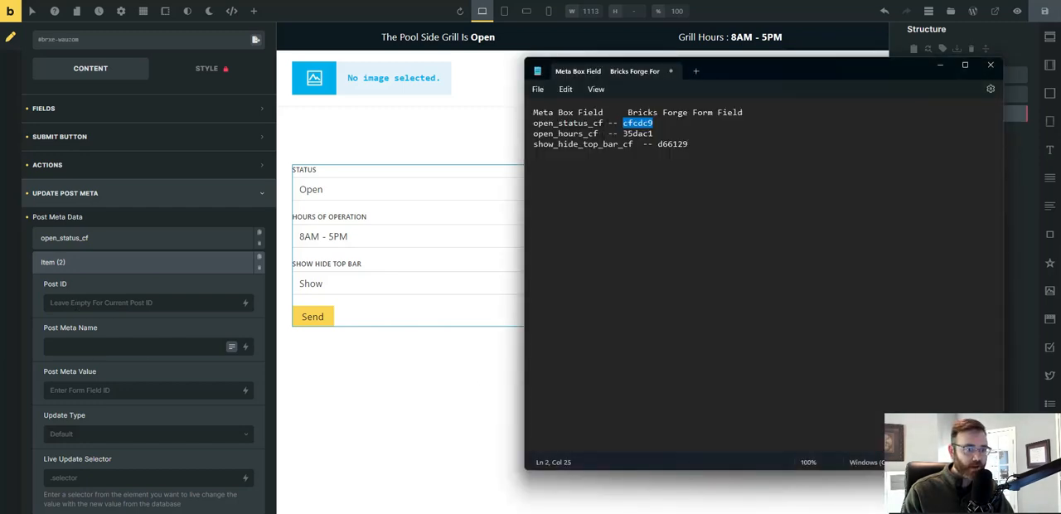
pyautogui.moveTo(598, 133); pyautogui.dragTo(535, 137)
pyautogui.hotkey('ctrl', 'c')
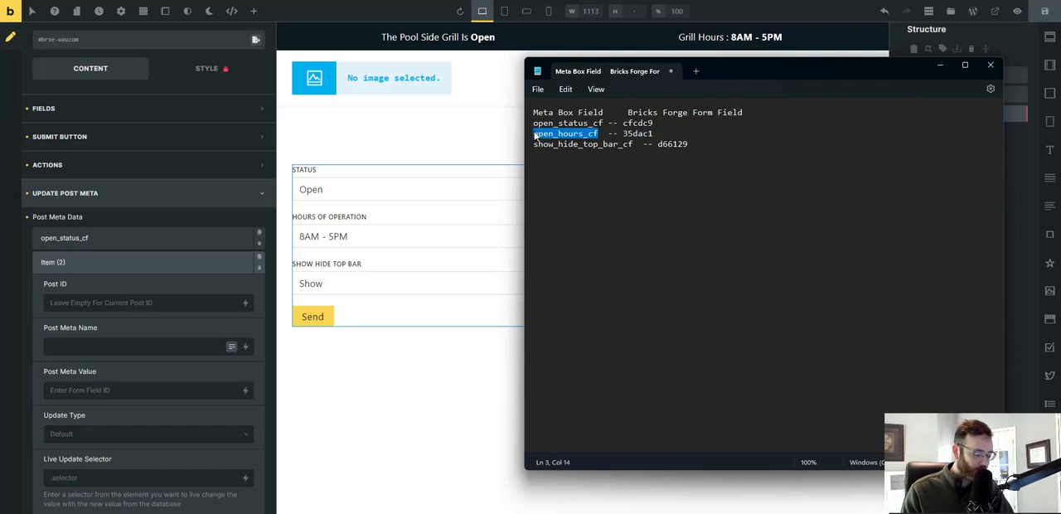
pyautogui.click(67, 347)
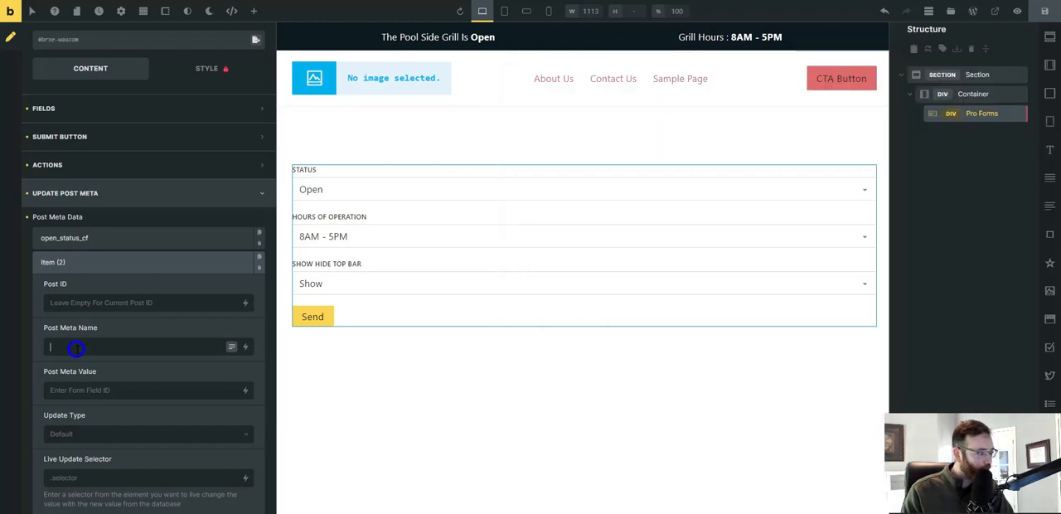
pyautogui.hotkey('ctrl', 'v')
pyautogui.hotkey('alt', 'Tab')
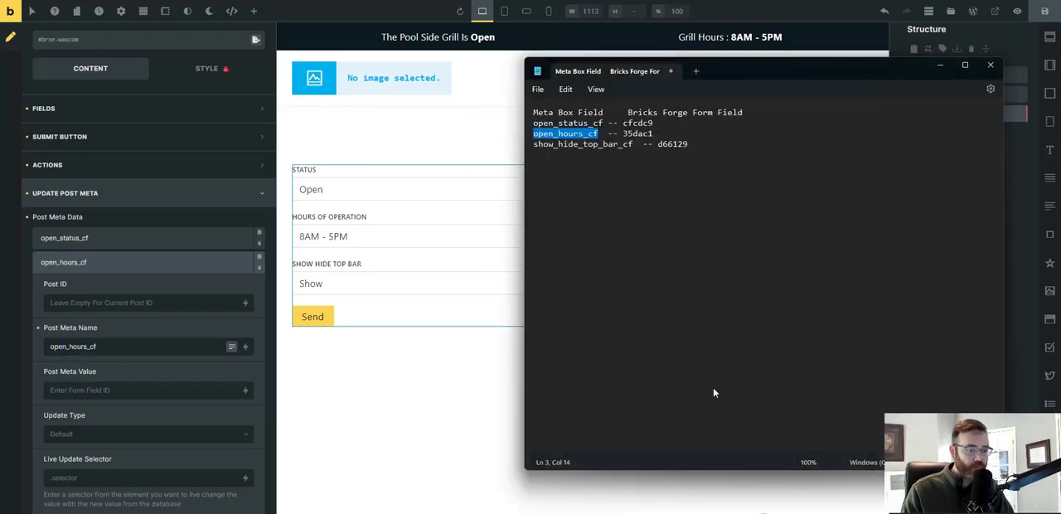
pyautogui.doubleClick(636, 133)
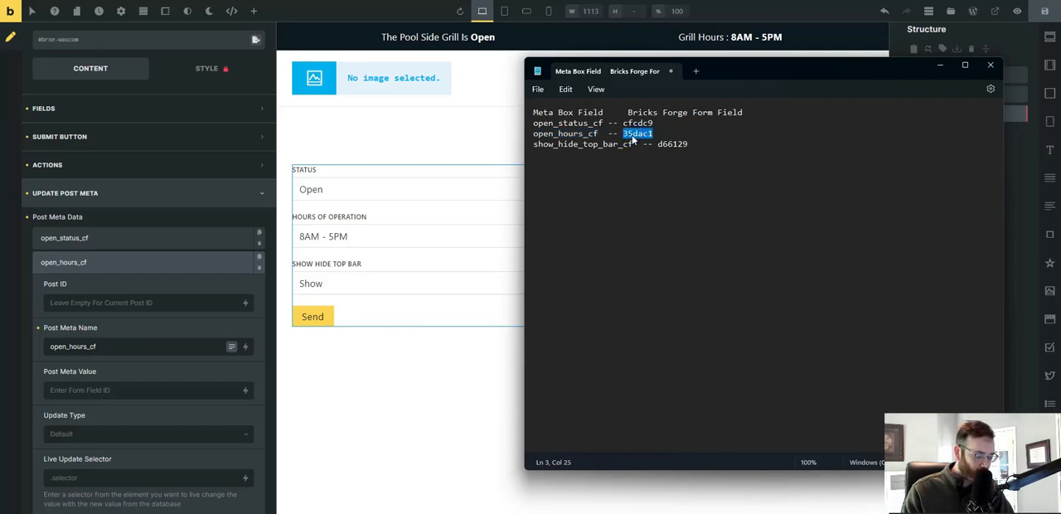
pyautogui.click(123, 388)
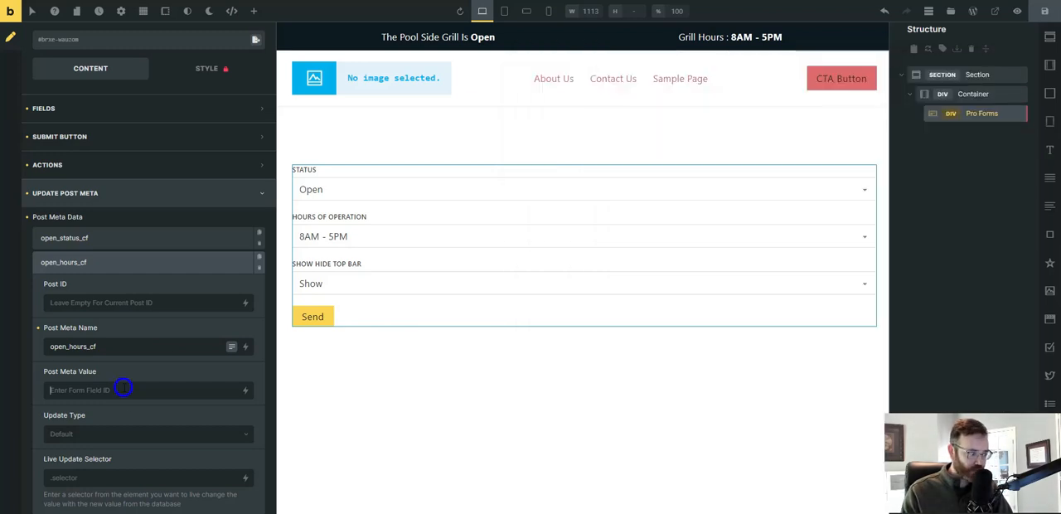
pyautogui.write('35dac1')
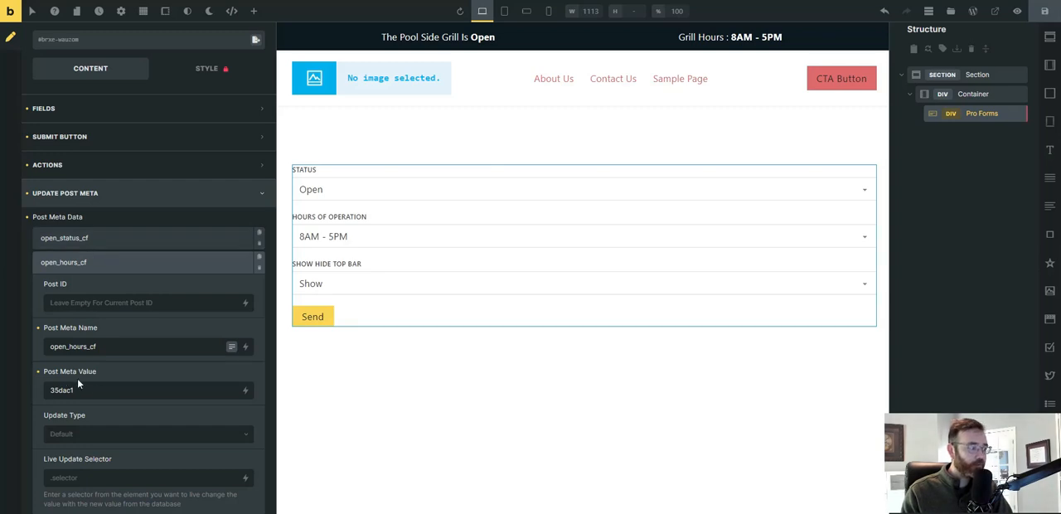
# Check the ID of the Hours Of Operation form field against the value entered for open_hours_cf.
pyautogui.scroll(3, 66, 196)
pyautogui.click(56, 166)
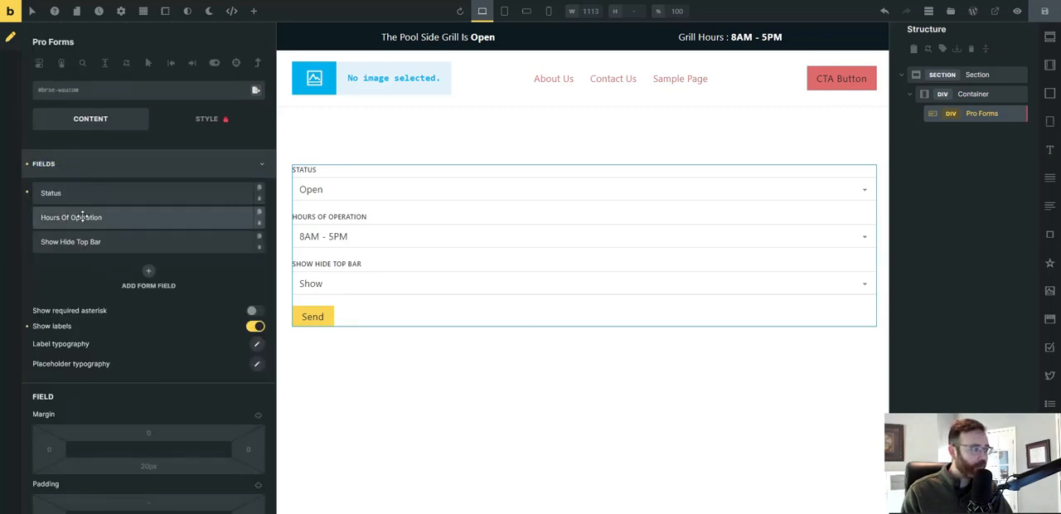
pyautogui.click(83, 216)
pyautogui.scroll(-3, 203, 356)
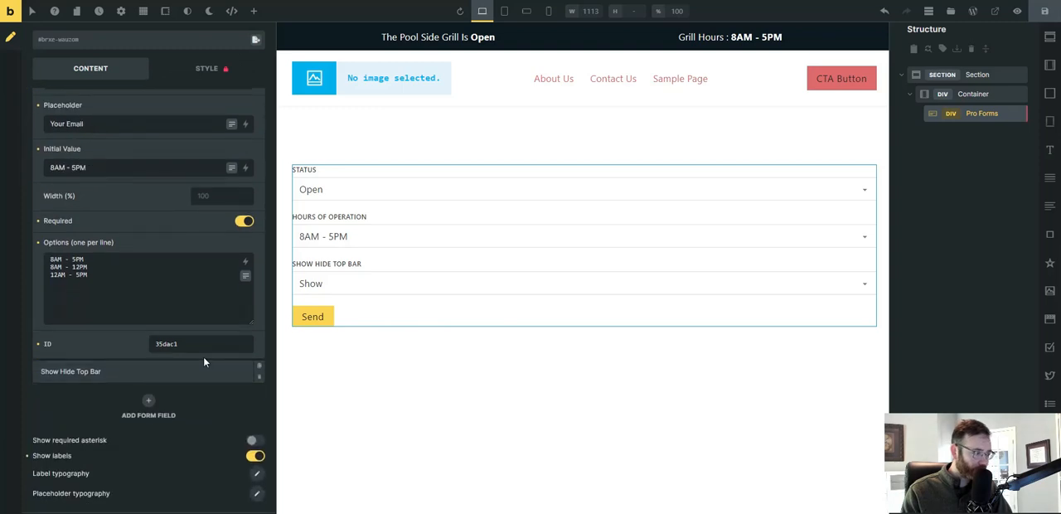
pyautogui.scroll(5, 152, 329)
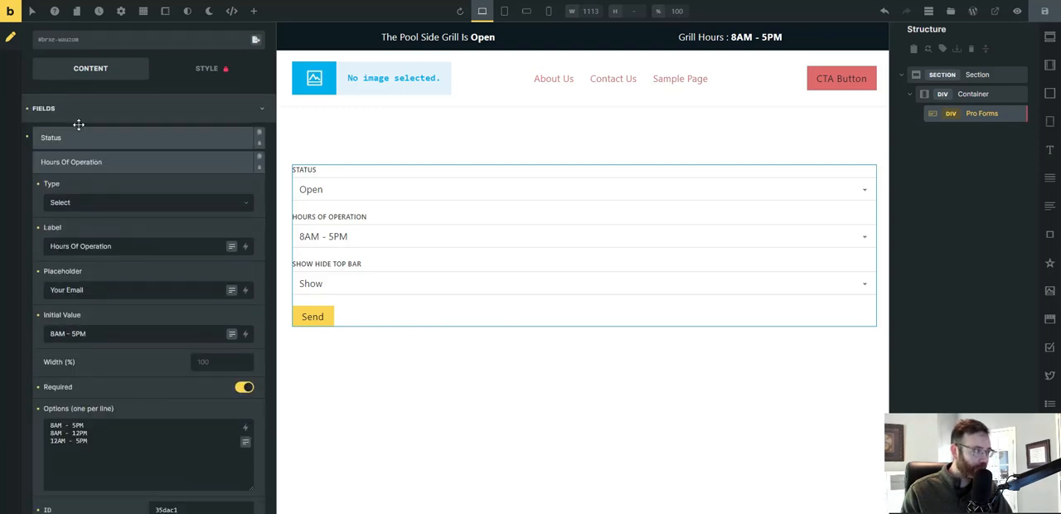
pyautogui.click(73, 111)
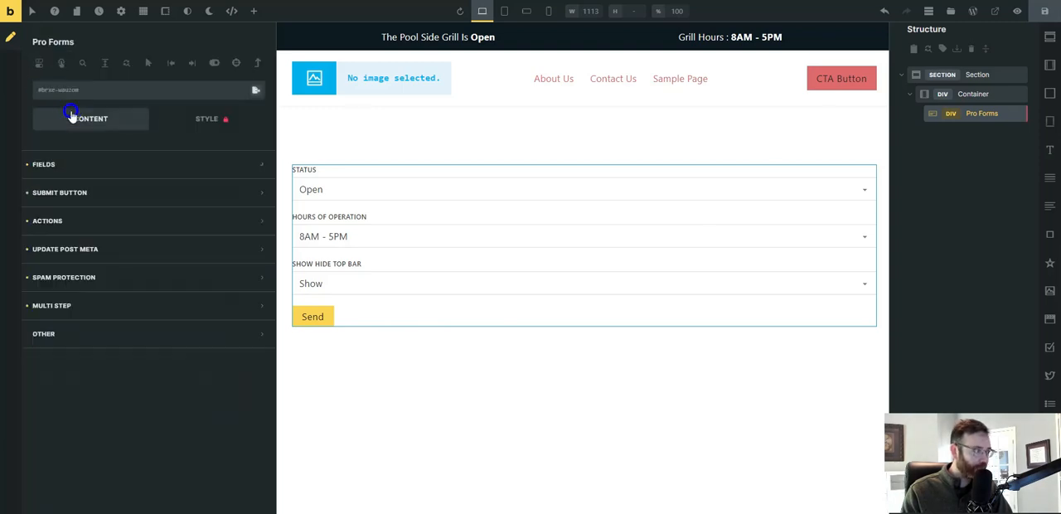
# Set the open_hours_cf post meta item's Update Type to Replace Value.
pyautogui.click(52, 257)
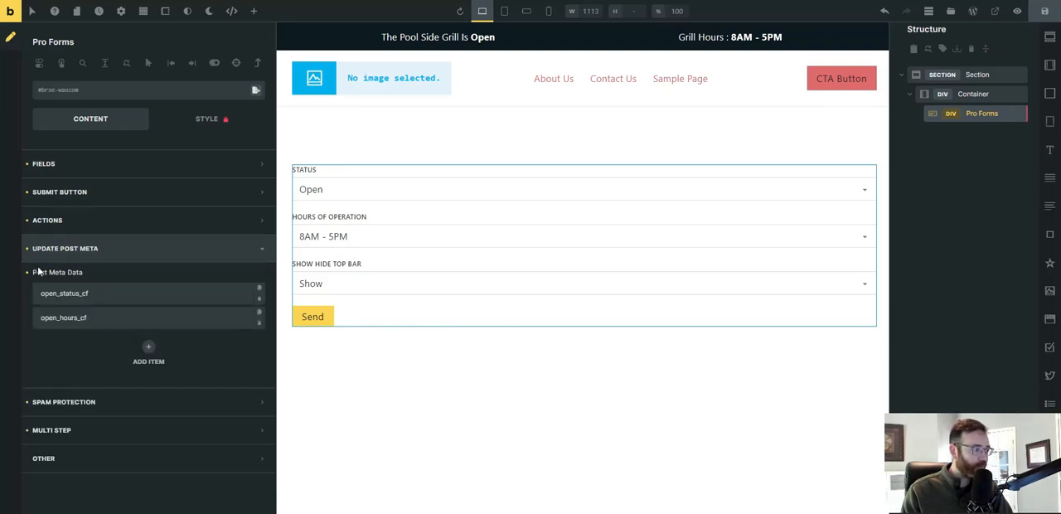
pyautogui.click(63, 321)
pyautogui.scroll(-3, 97, 365)
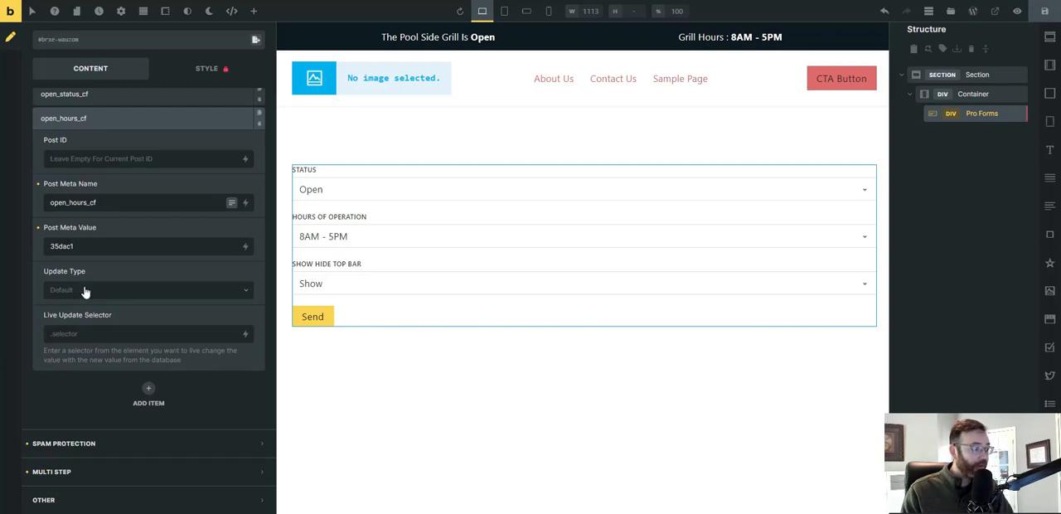
pyautogui.click(85, 290)
pyautogui.click(92, 308)
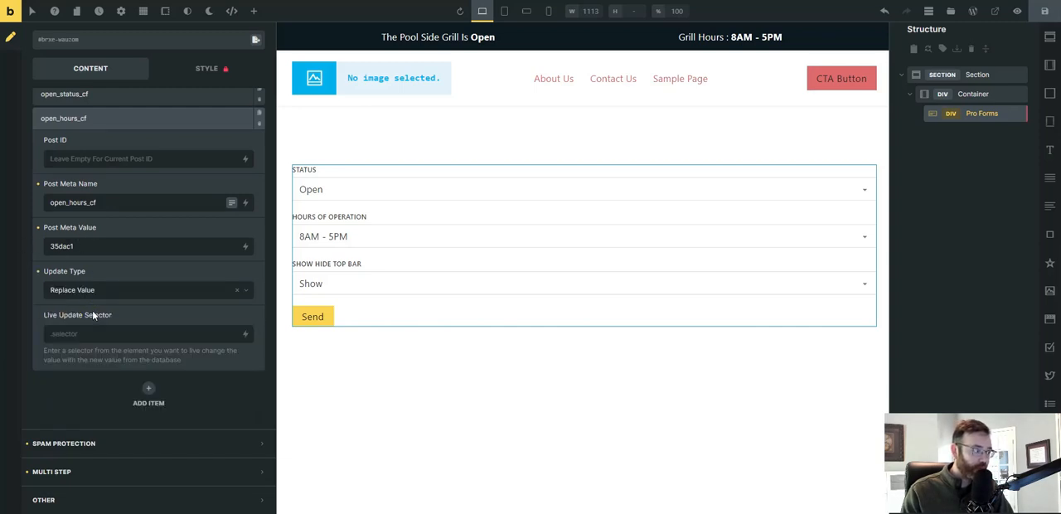
# Add a third post meta item and set its Post Meta Name to show_hide_top_bar_cf, copied from the Notepad list.
pyautogui.click(149, 389)
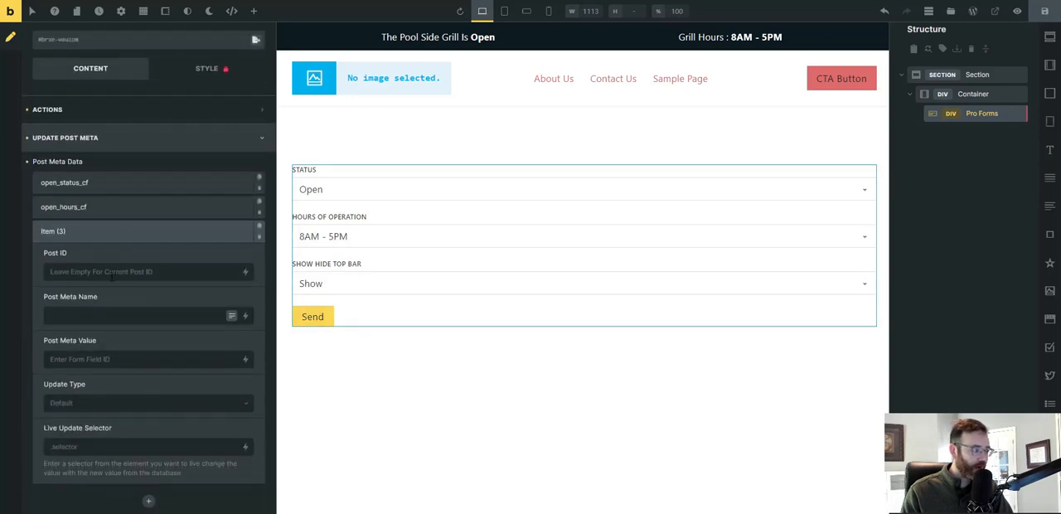
pyautogui.hotkey('alt', 'Tab')
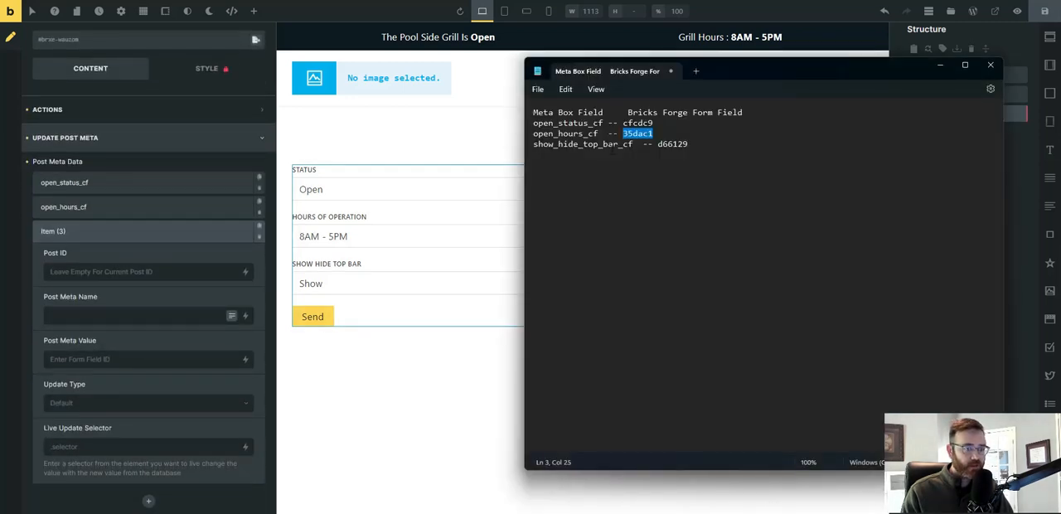
pyautogui.moveTo(635, 144); pyautogui.dragTo(535, 152)
pyautogui.hotkey('ctrl', 'c')
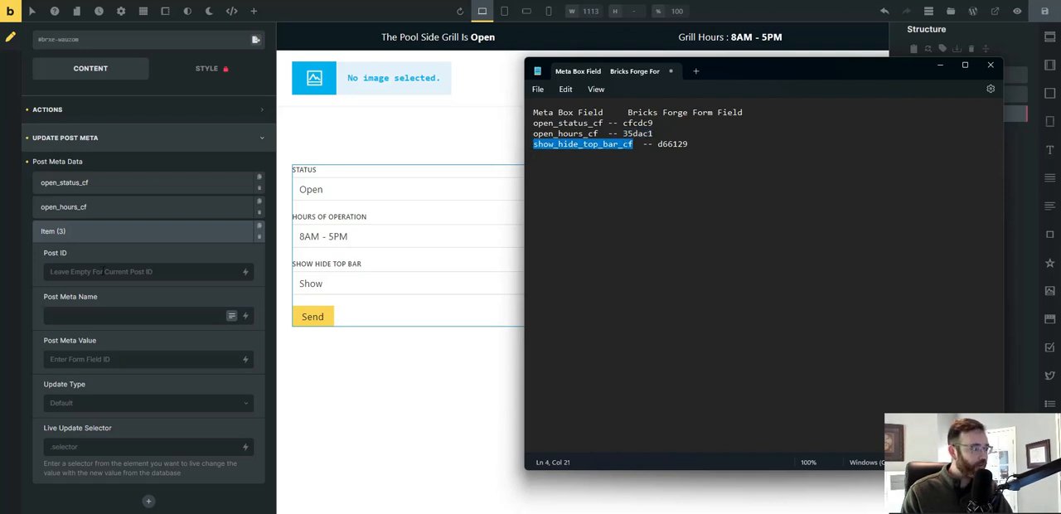
pyautogui.click(81, 317)
pyautogui.hotkey('ctrl', 'v')
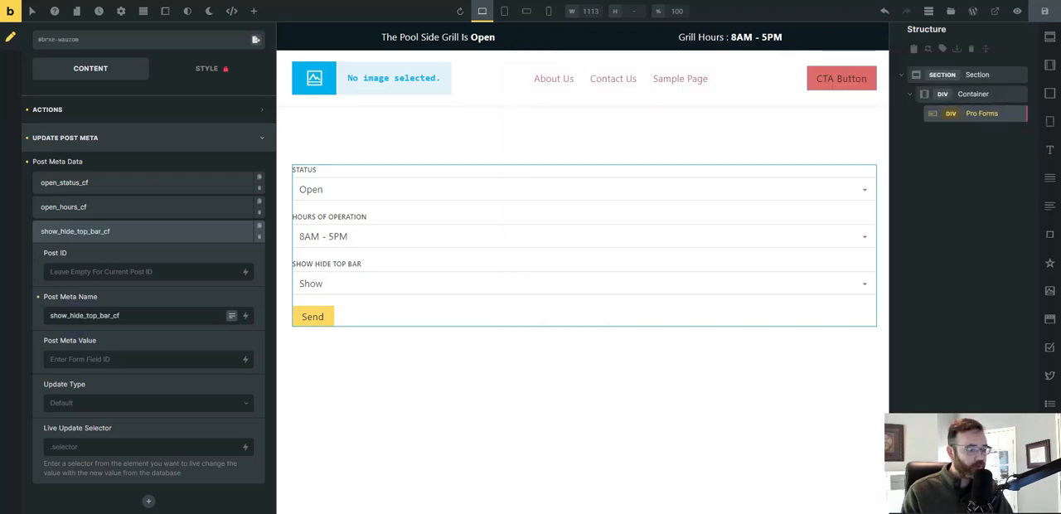
# Set the show_hide_top_bar_cf item's Post Meta Value to d66129, copied from the Notepad list.
pyautogui.hotkey('alt', 'Tab')
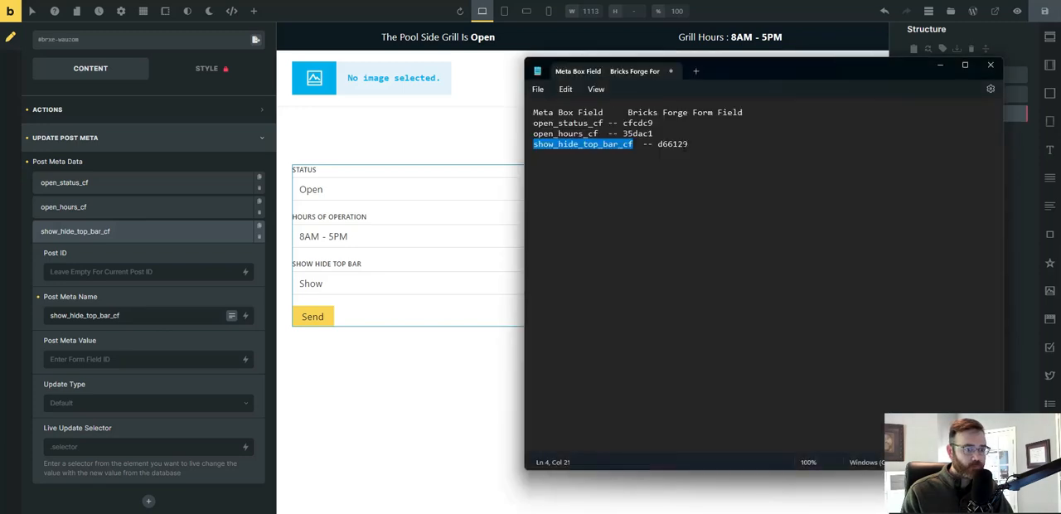
pyautogui.doubleClick(671, 145)
pyautogui.hotkey('ctrl', 'c')
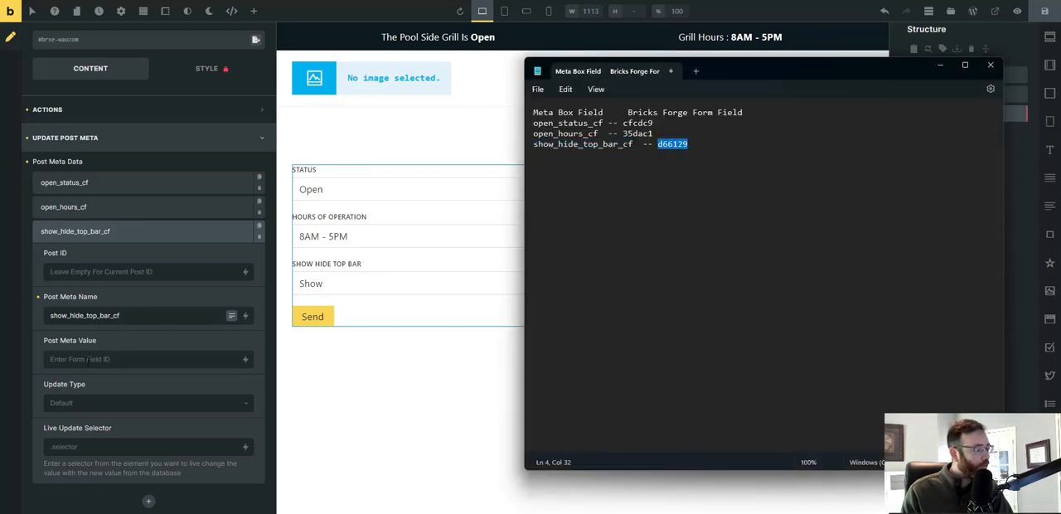
pyautogui.click(88, 359)
pyautogui.hotkey('ctrl', 'v')
# Set the show_hide_top_bar_cf item's Update Type to Replace Value and save the page.
pyautogui.click(108, 404)
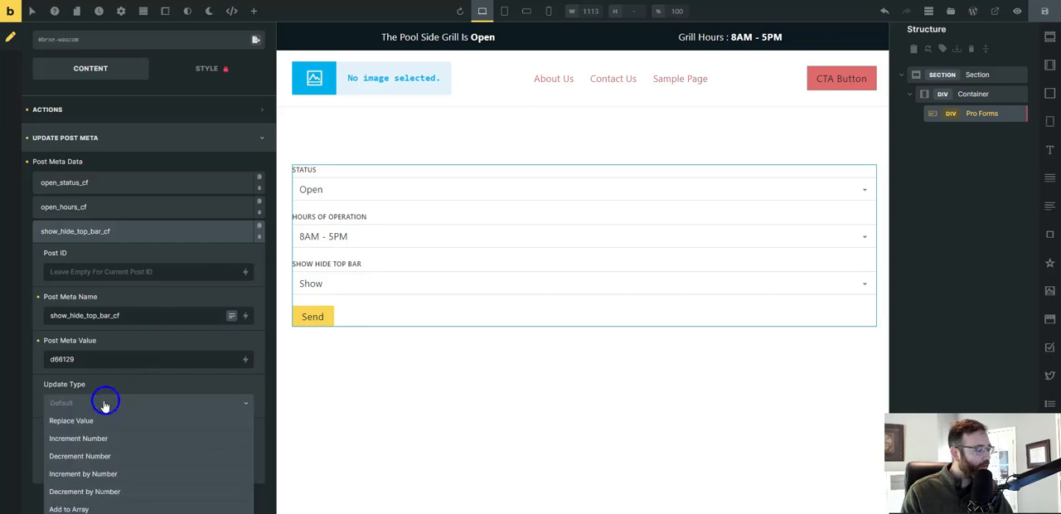
pyautogui.click(99, 425)
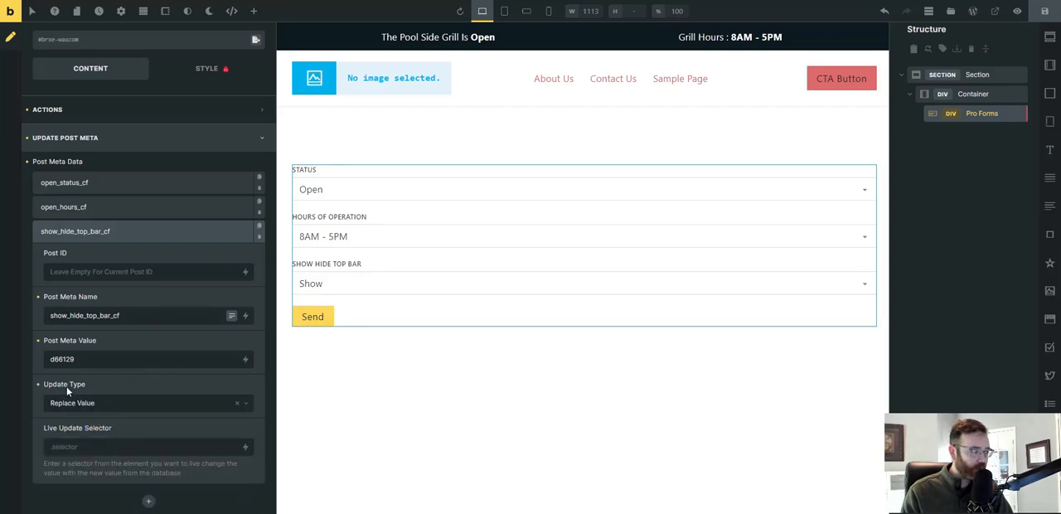
pyautogui.click(1044, 11)
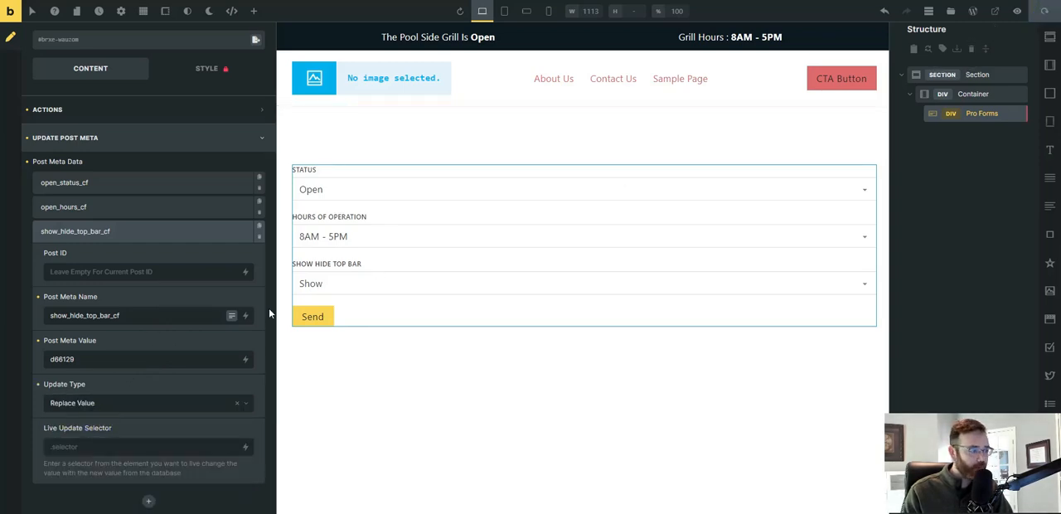
# Clear the submit button's Primary style and set its width to 100%.
pyautogui.click(100, 139)
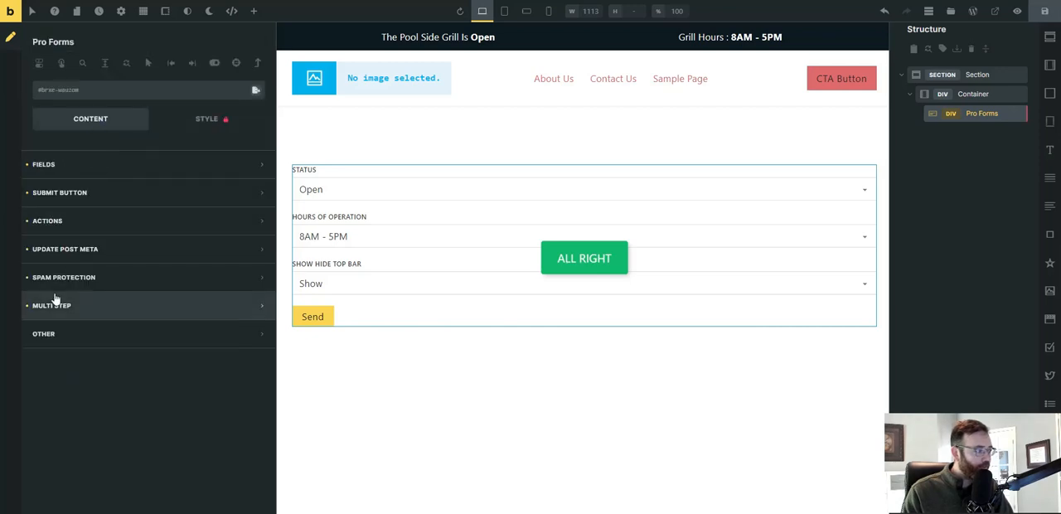
pyautogui.click(74, 197)
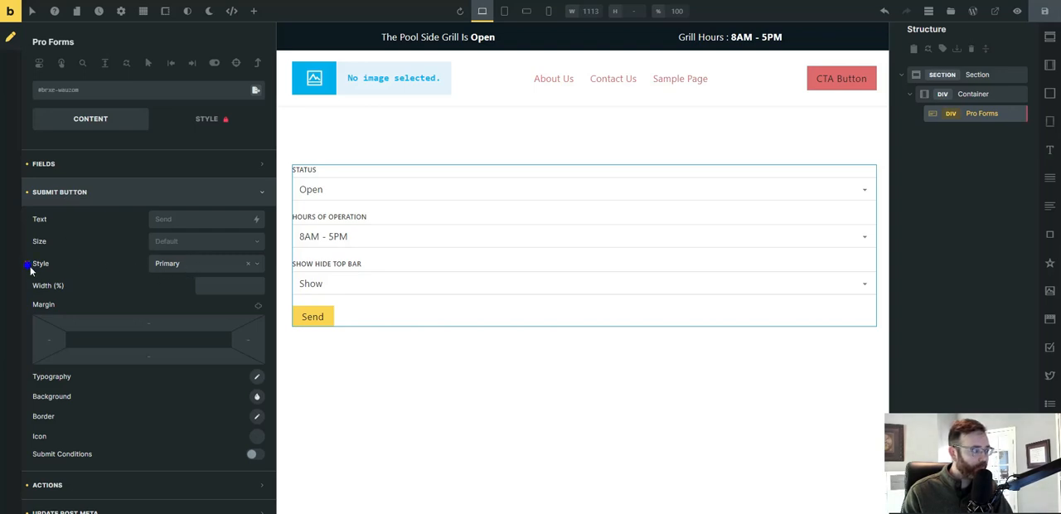
pyautogui.click(248, 263)
pyautogui.click(202, 285)
pyautogui.write('100')
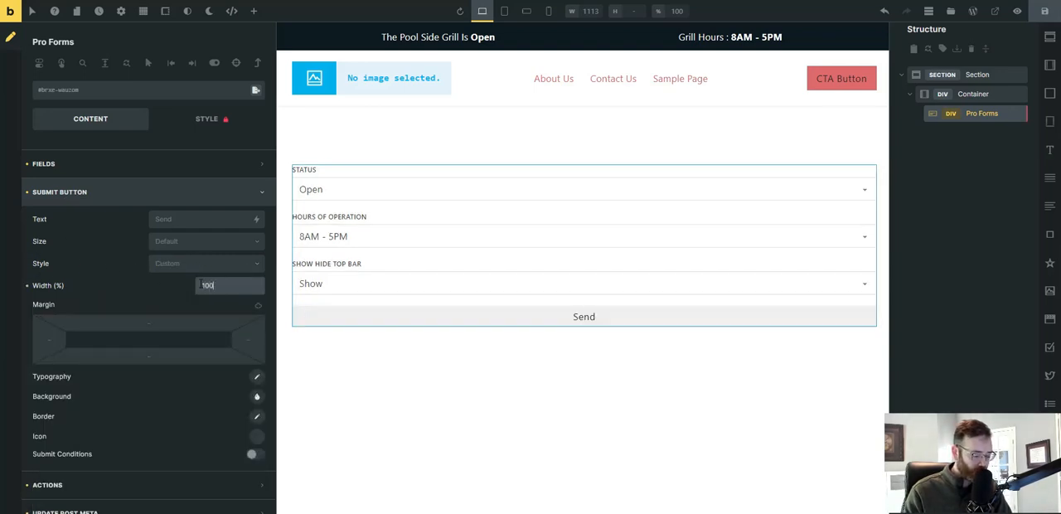
# Set the submit button's background to the bright red shade from the Automatic.css Action colors.
pyautogui.scroll(-3, 202, 285)
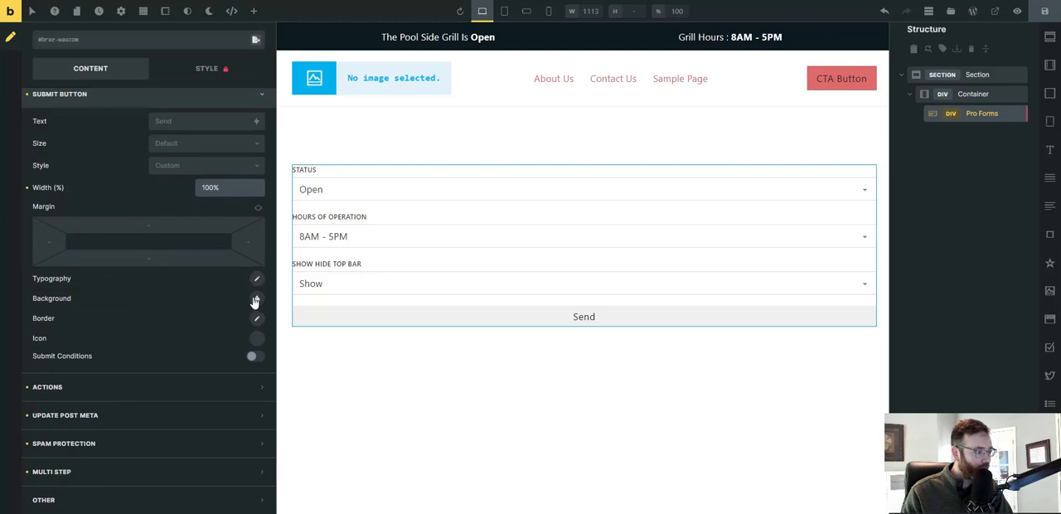
pyautogui.click(256, 298)
pyautogui.click(260, 201)
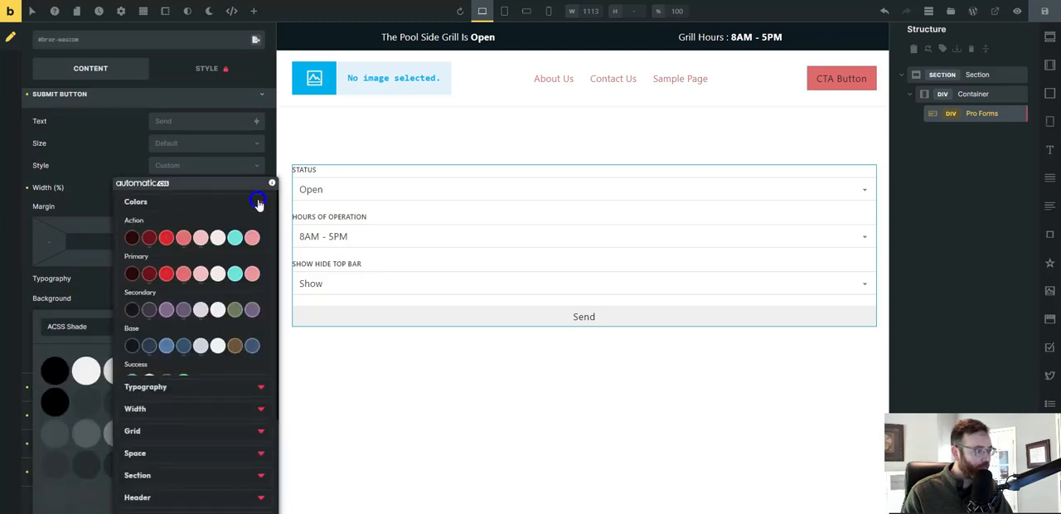
pyautogui.click(169, 239)
pyautogui.click(188, 297)
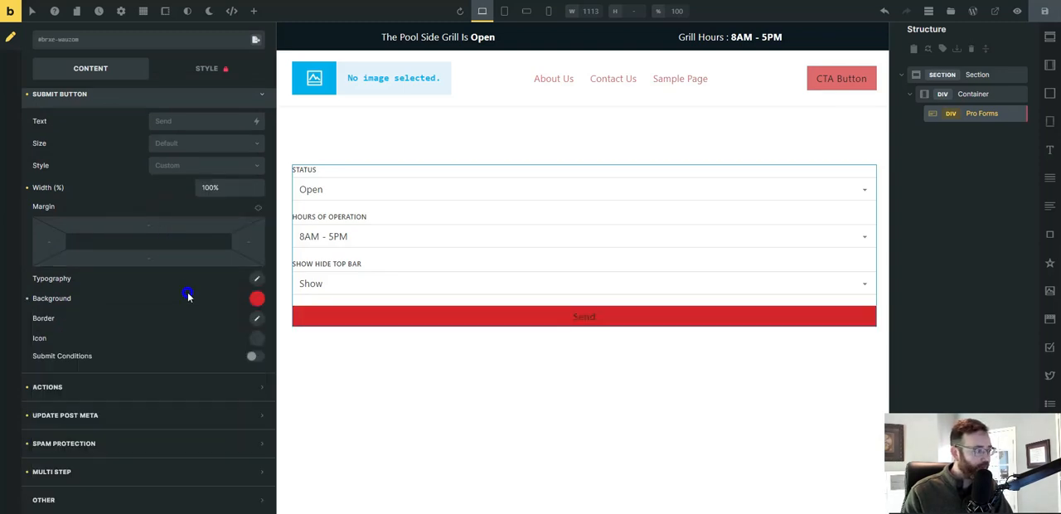
# Try to set the submit button's typography color to white from the Automatic.css Black & White colors.
pyautogui.rightClick(257, 281)
pyautogui.press('Escape')
pyautogui.click(257, 280)
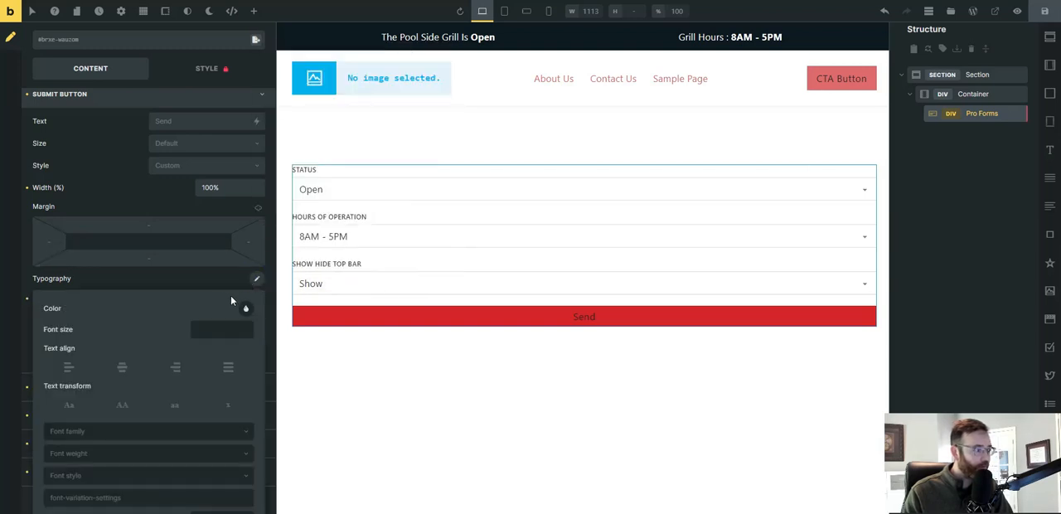
pyautogui.click(249, 305)
pyautogui.click(212, 205)
pyautogui.scroll(-3, 136, 290)
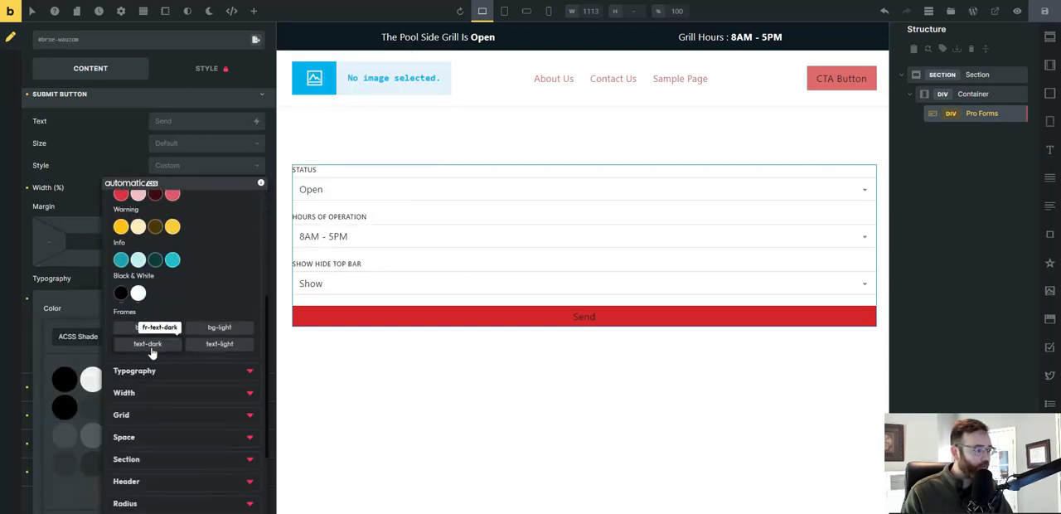
pyautogui.click(137, 293)
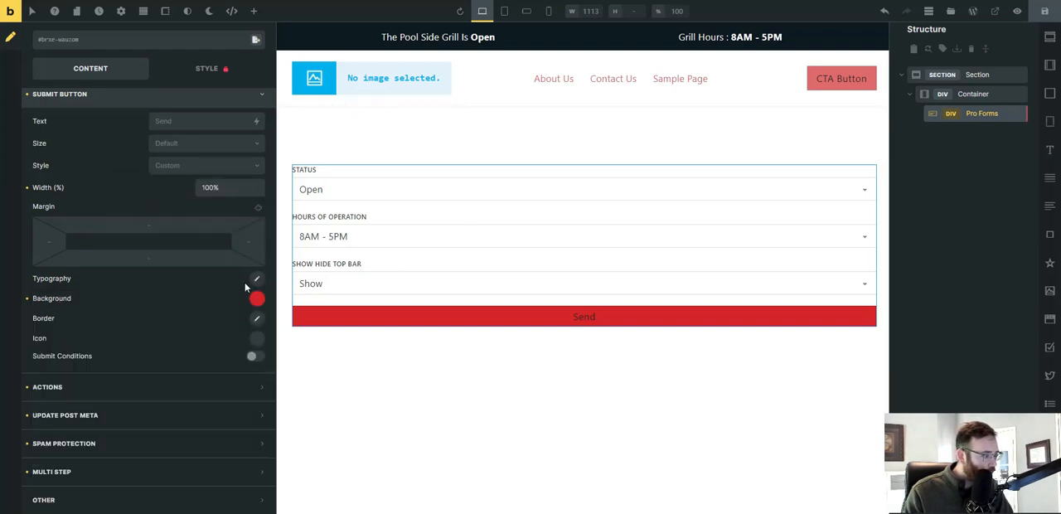
# Set the submit button's typography color to white from the Automatic.css Black & White colors and save the page.
pyautogui.click(256, 279)
pyautogui.click(249, 309)
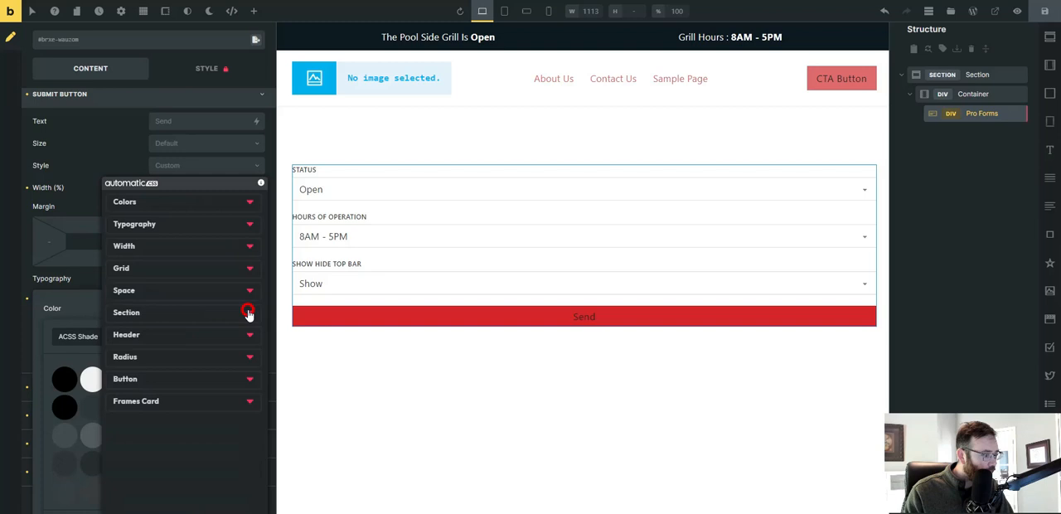
pyautogui.click(205, 204)
pyautogui.scroll(-3, 151, 405)
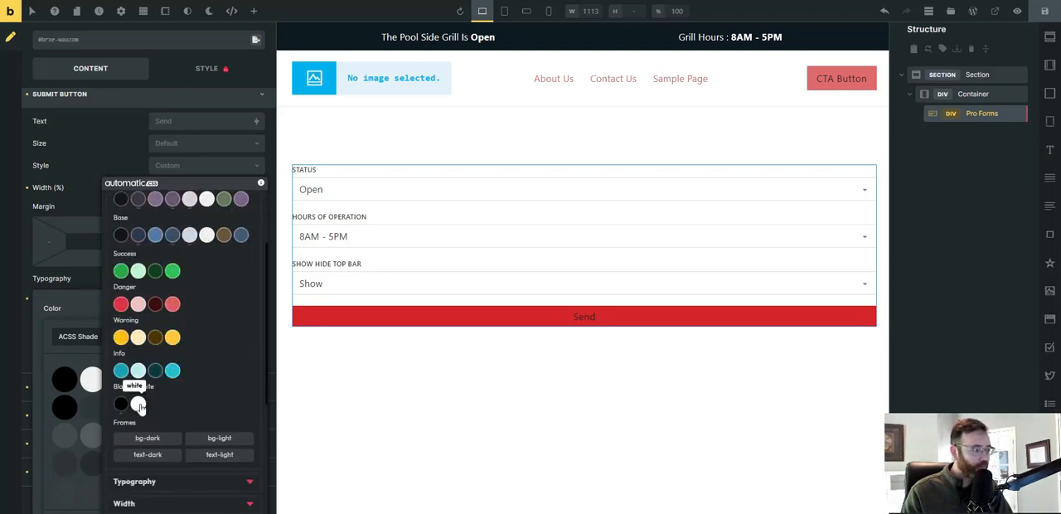
pyautogui.click(139, 405)
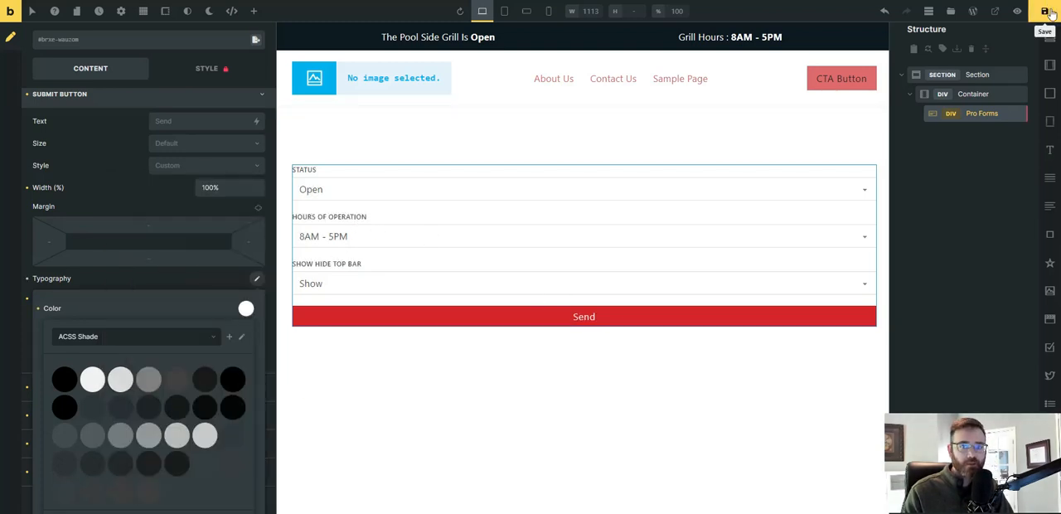
pyautogui.click(1046, 12)
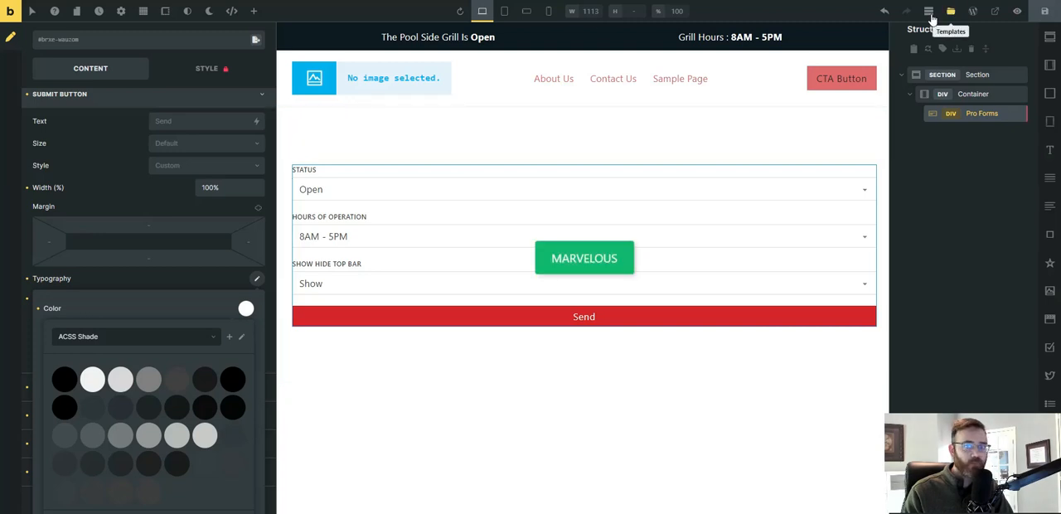
# View the page on the frontend and submit the form with Show Hide Top Bar set to Hide, reloading to check it.
pyautogui.click(1017, 10)
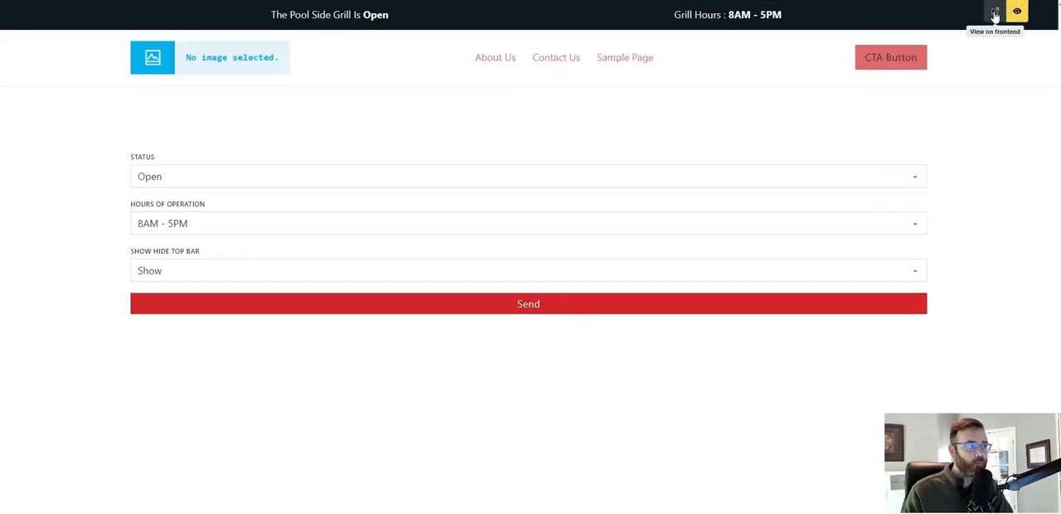
pyautogui.click(995, 13)
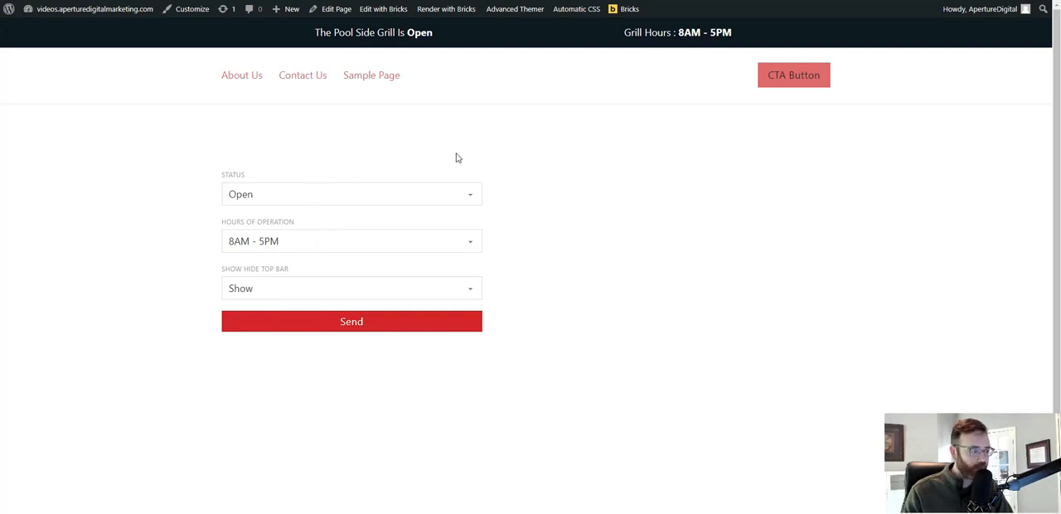
pyautogui.click(454, 290)
pyautogui.click(388, 324)
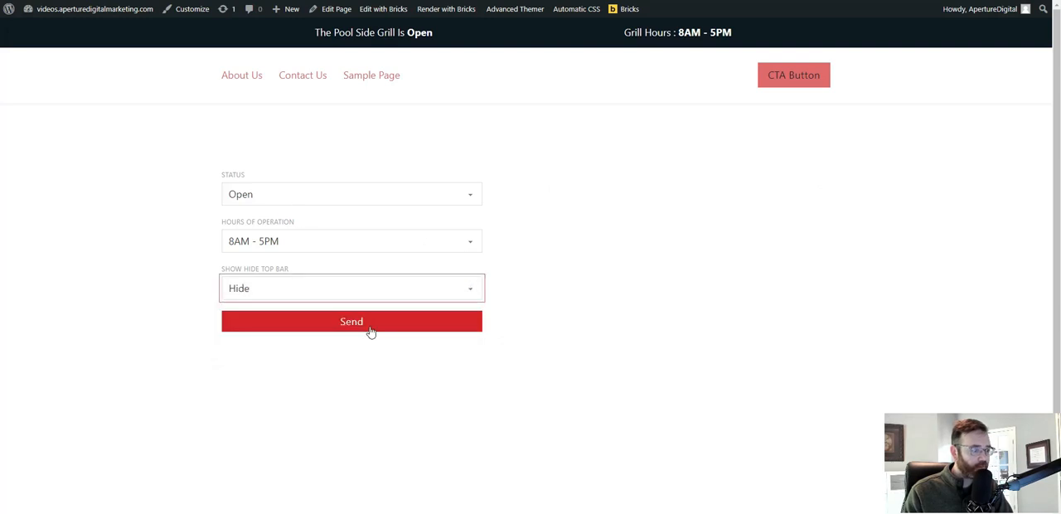
pyautogui.click(368, 330)
pyautogui.press('F5')
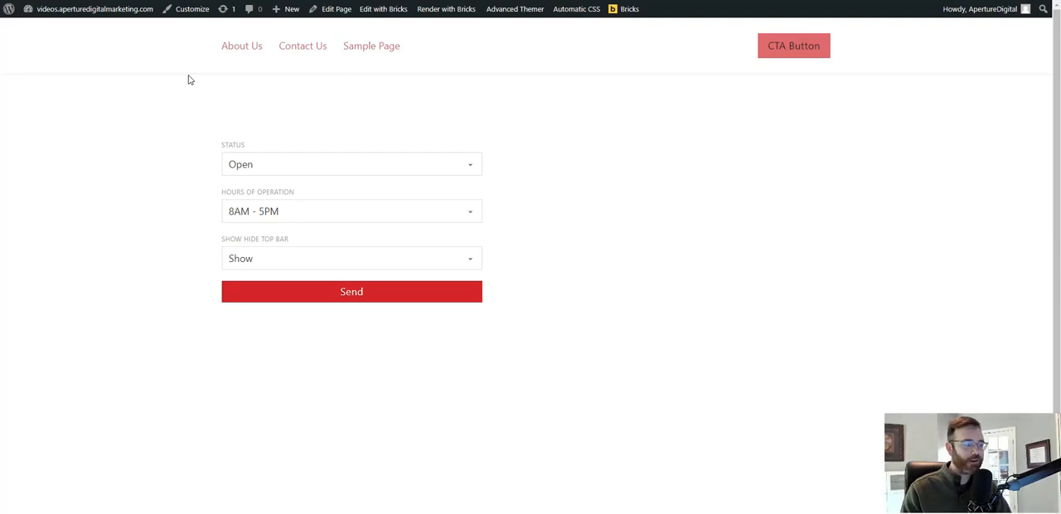
# Submit the frontend form again with Show Hide Top Bar set to Hide and reload the page.
pyautogui.click(367, 260)
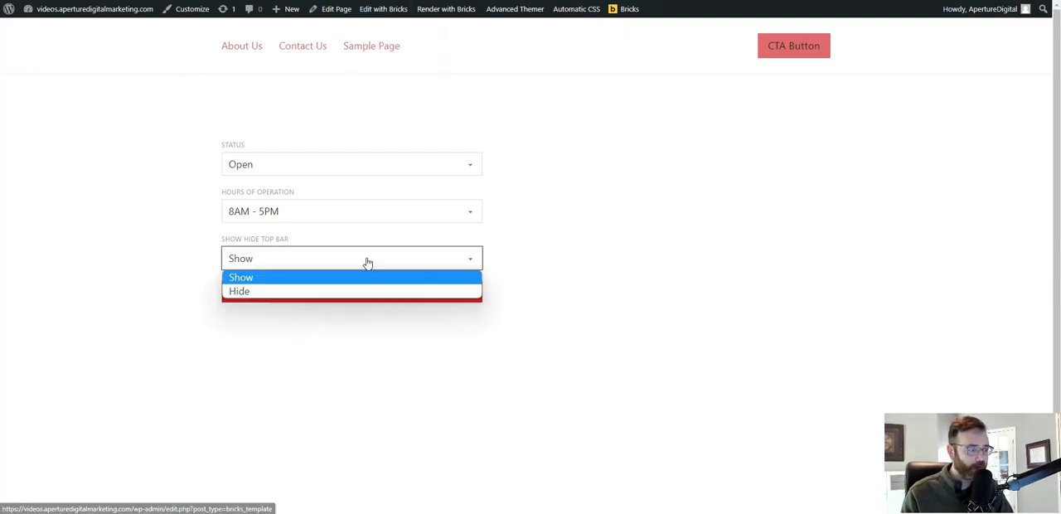
pyautogui.click(324, 292)
pyautogui.click(352, 304)
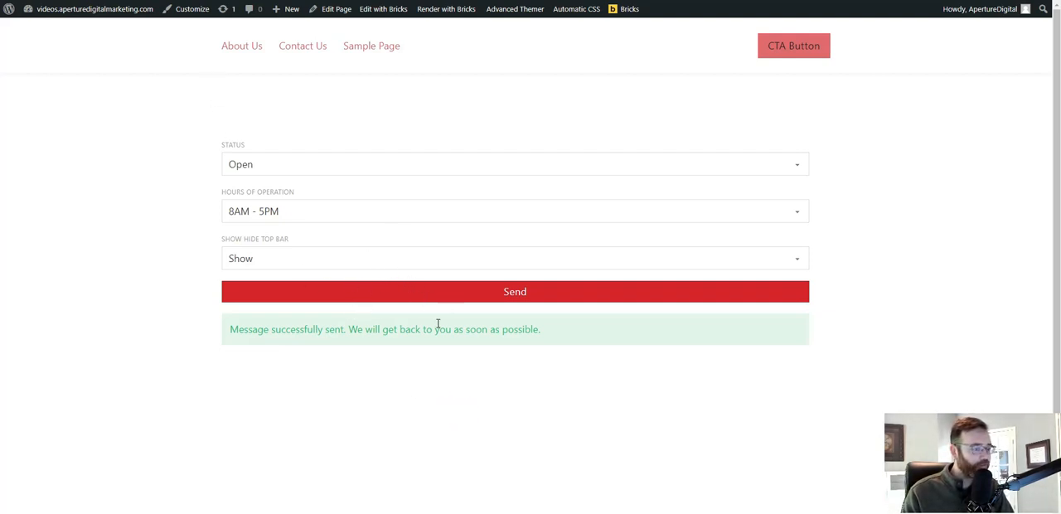
pyautogui.click(76, 18)
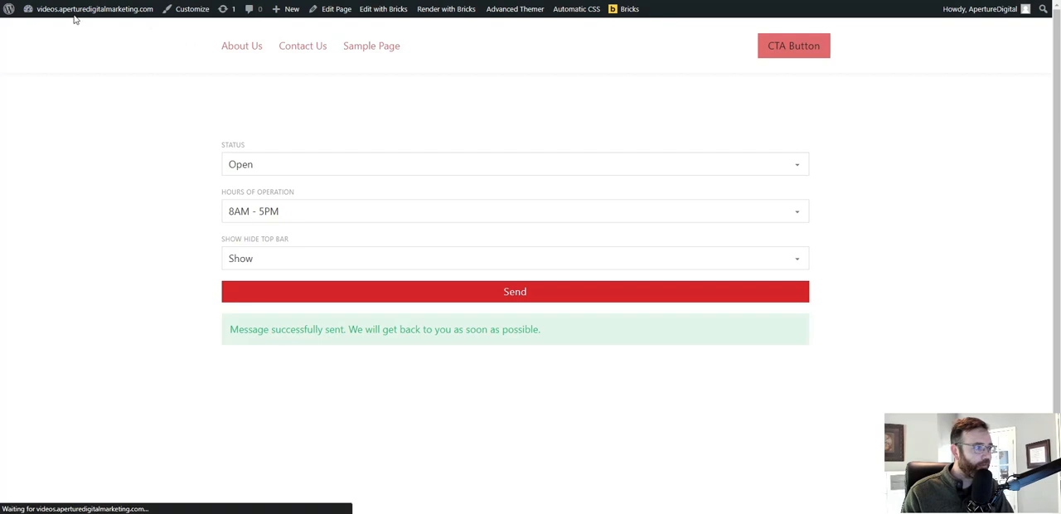
# Submit the frontend form with Show Hide Top Bar set to Show and reload the page.
pyautogui.click(348, 258)
pyautogui.click(302, 278)
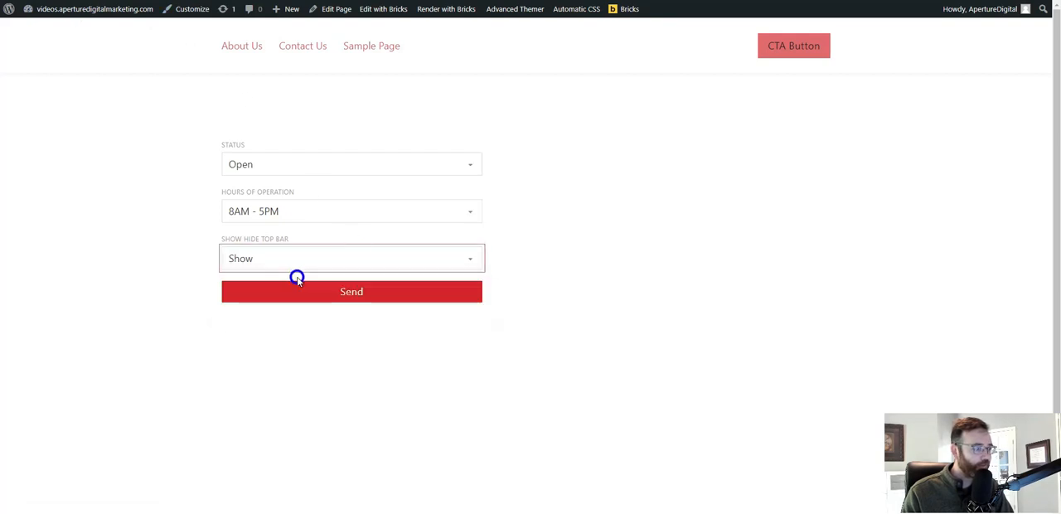
pyautogui.click(315, 297)
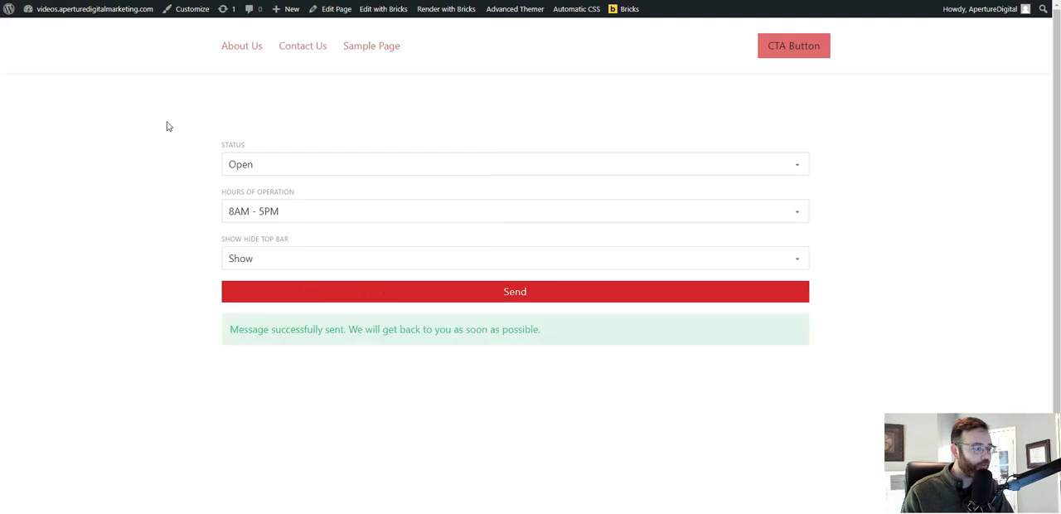
pyautogui.press('F5')
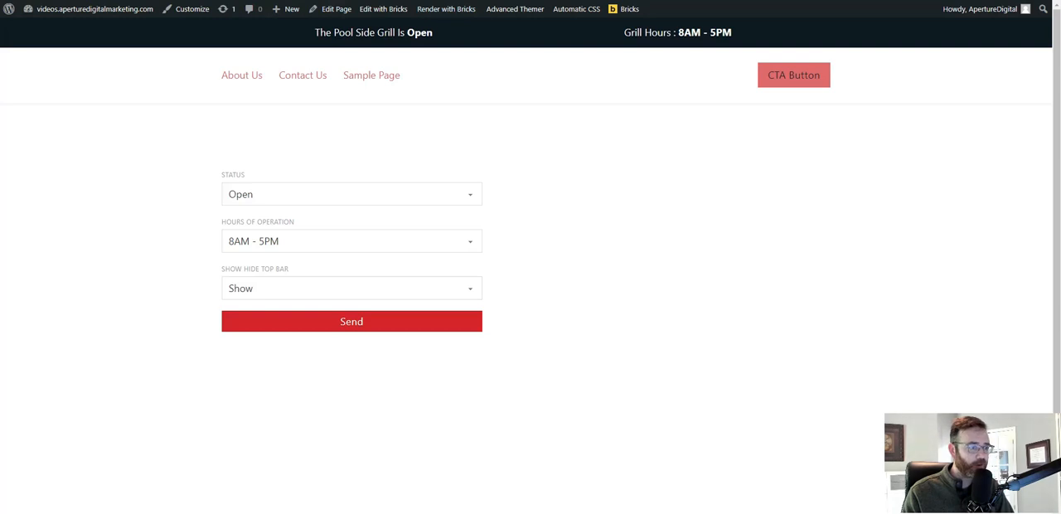
# Return to the Bricks builder and give the Pro Forms element a new global class named form.
pyautogui.click(202, 1)
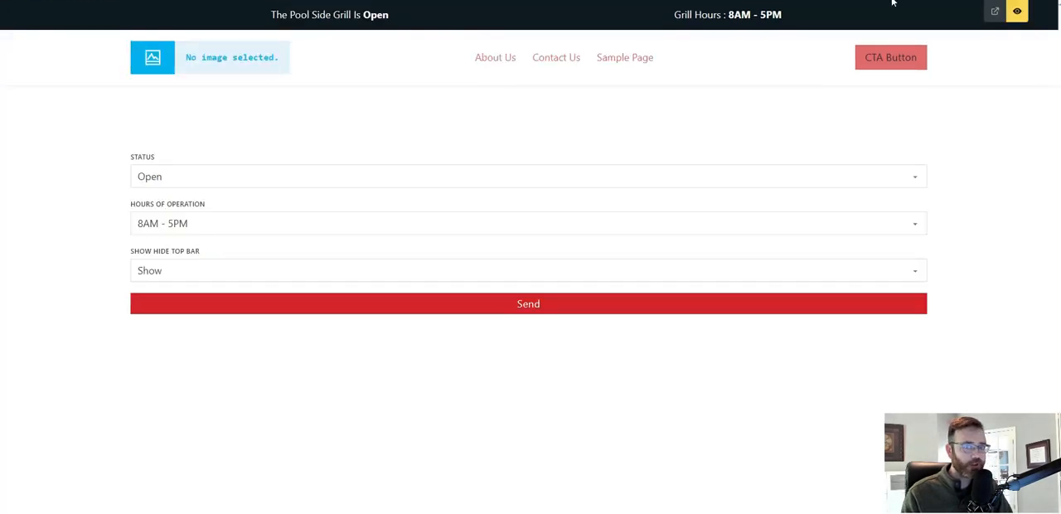
pyautogui.click(1017, 11)
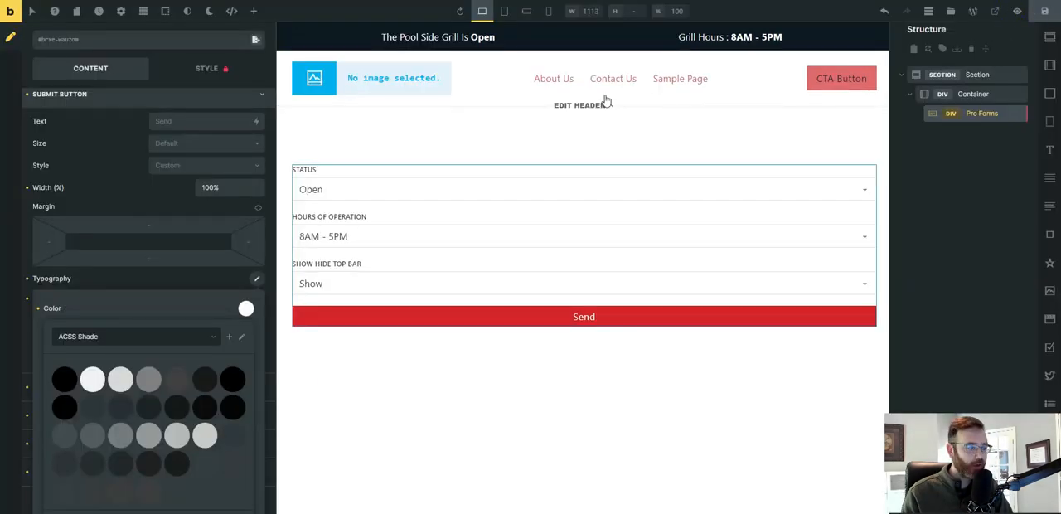
pyautogui.click(968, 112)
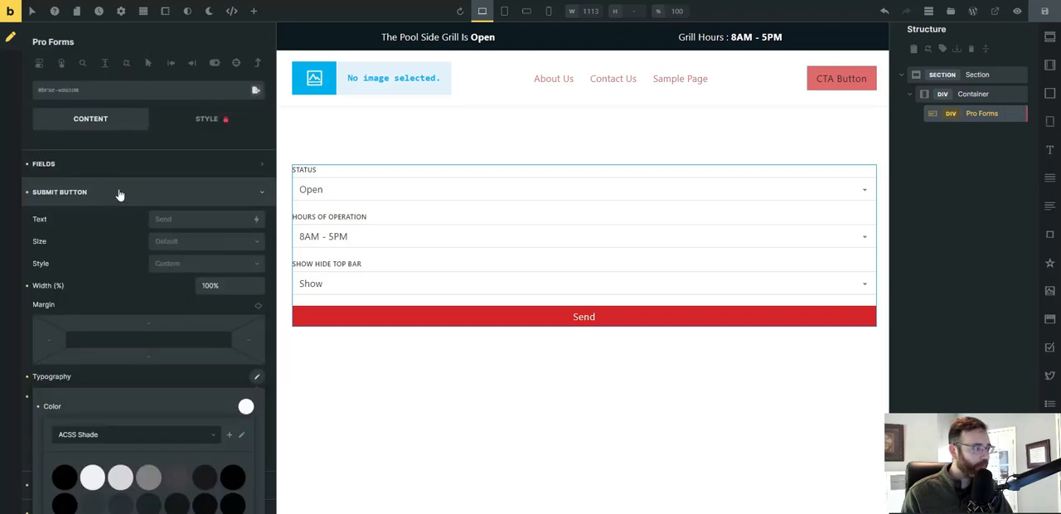
pyautogui.click(93, 192)
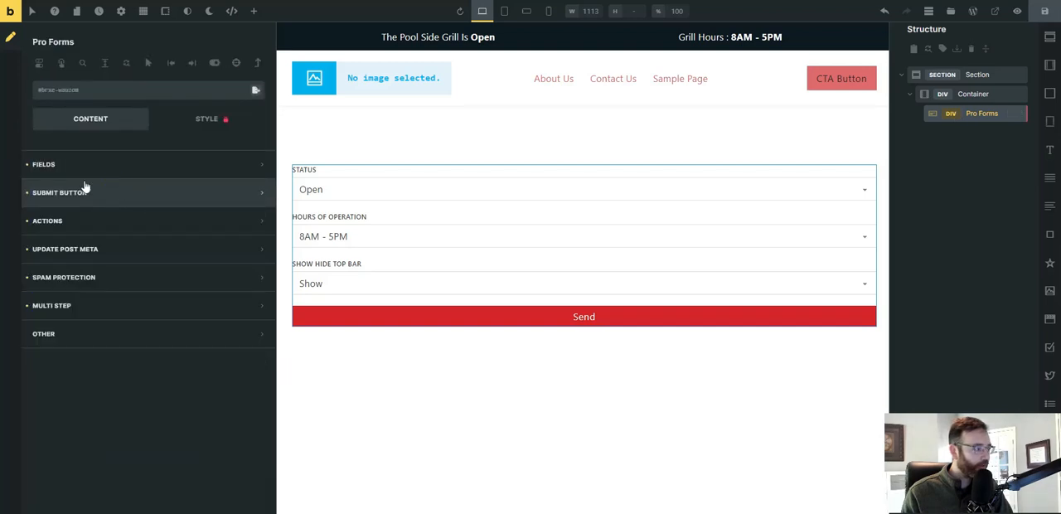
pyautogui.click(97, 93)
pyautogui.write('form')
pyautogui.press('Return')
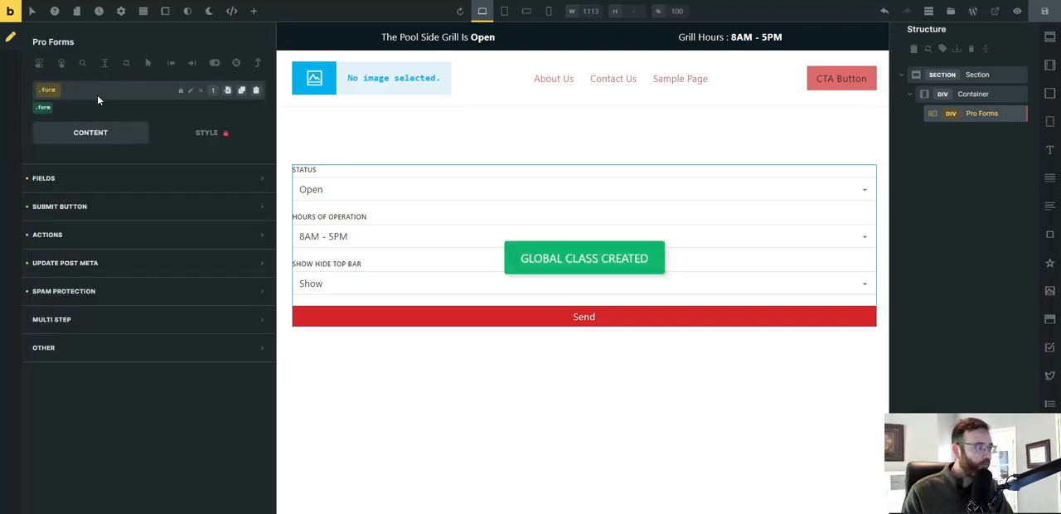
pyautogui.click(42, 109)
pyautogui.click(42, 109)
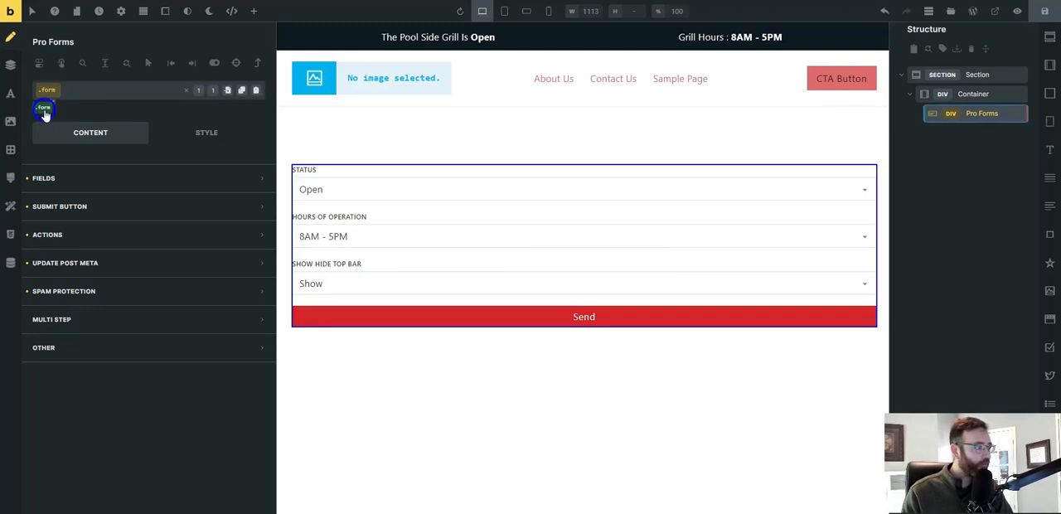
# Set the form class's layout width to 50% and save the page.
pyautogui.click(206, 134)
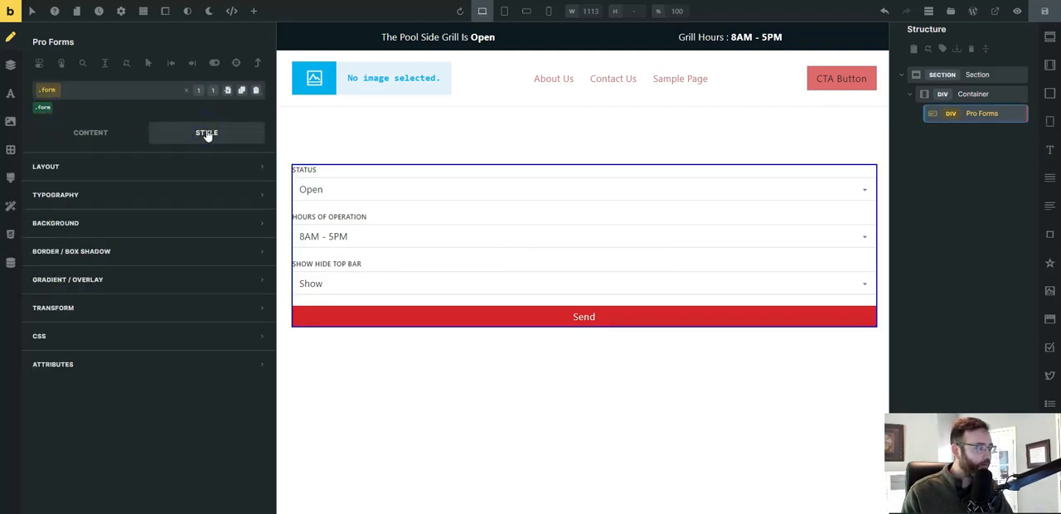
pyautogui.click(112, 169)
pyautogui.click(224, 387)
pyautogui.write('50%')
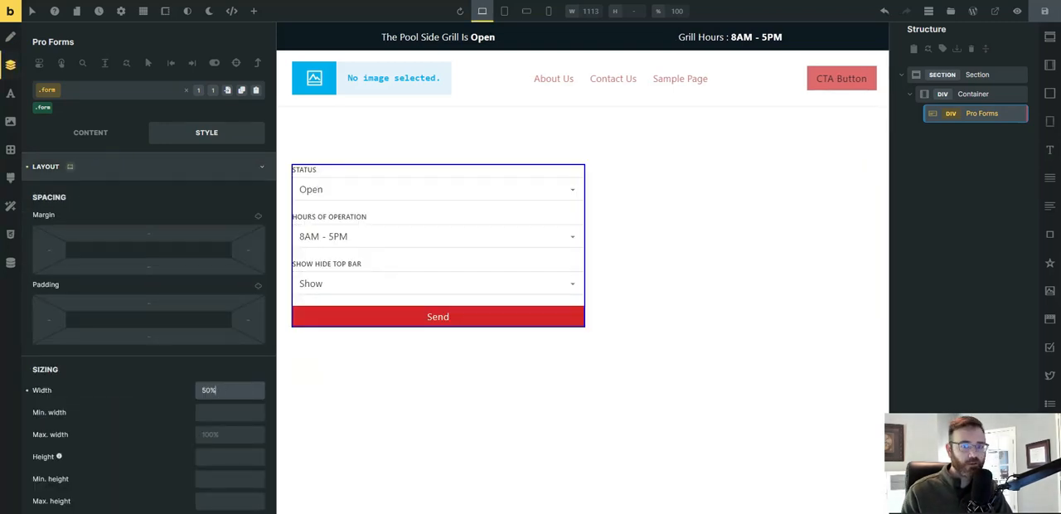
pyautogui.click(1049, 11)
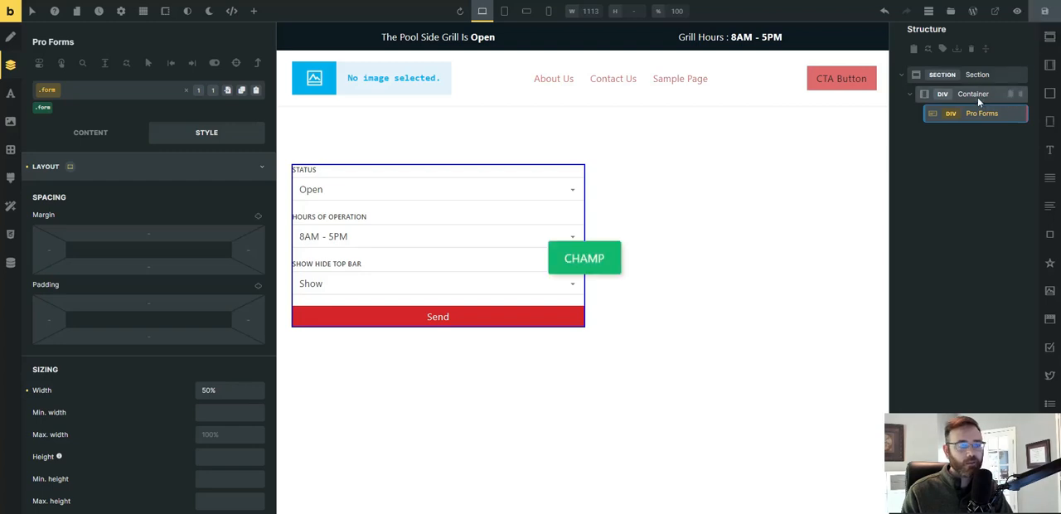
# Create the class form-wrapper on the Container around the form and set its cross-axis alignment to Center.
pyautogui.click(977, 97)
pyautogui.click(106, 97)
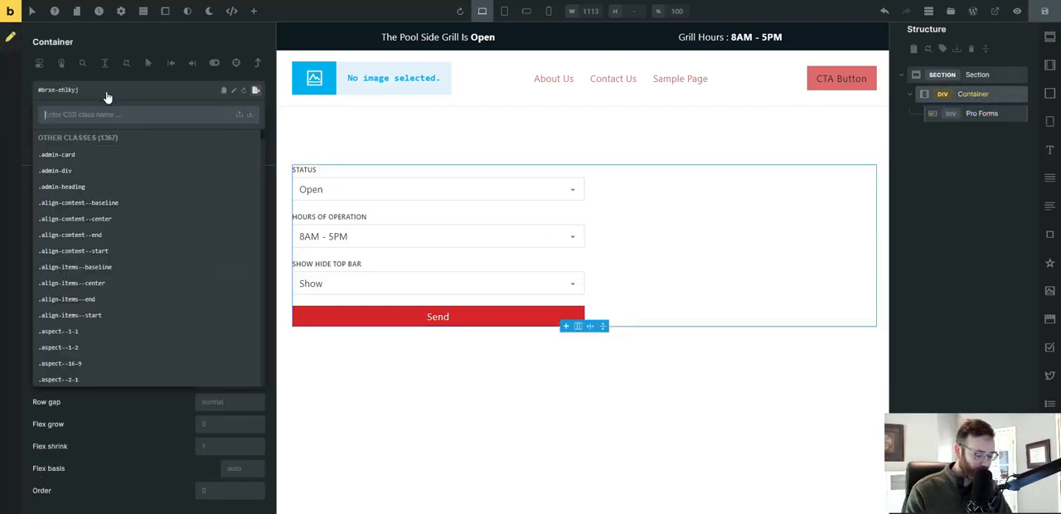
pyautogui.write('form')
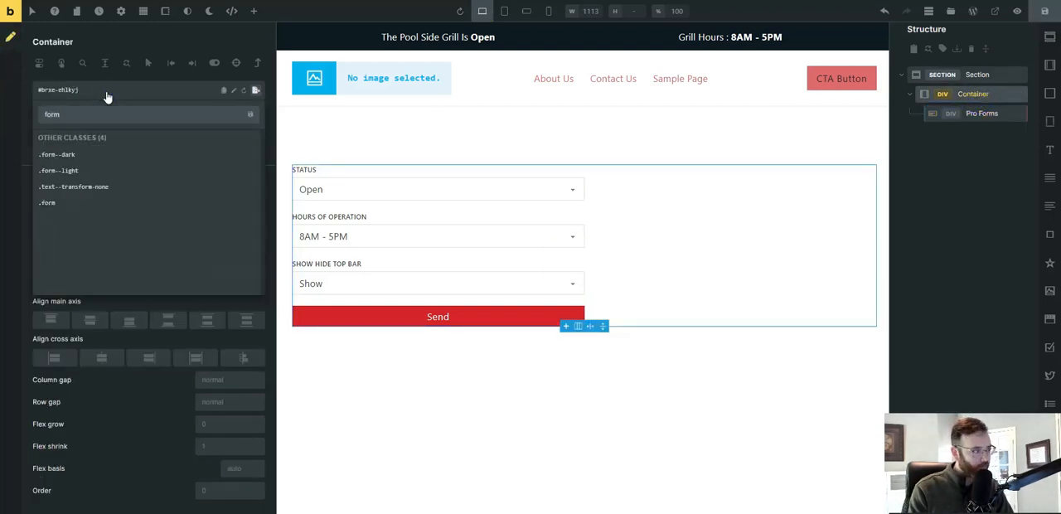
pyautogui.write('-wiapper')
pyautogui.press('Return')
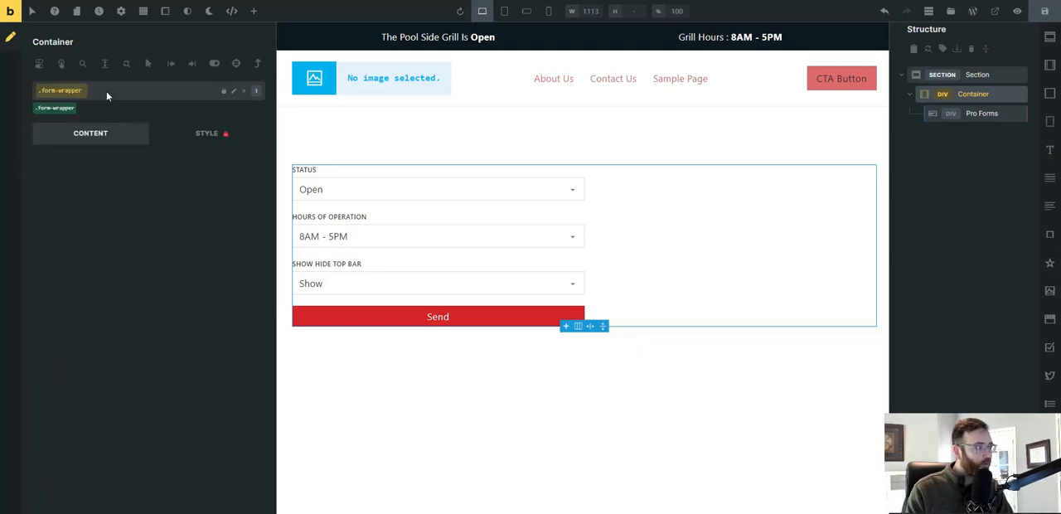
pyautogui.click(54, 108)
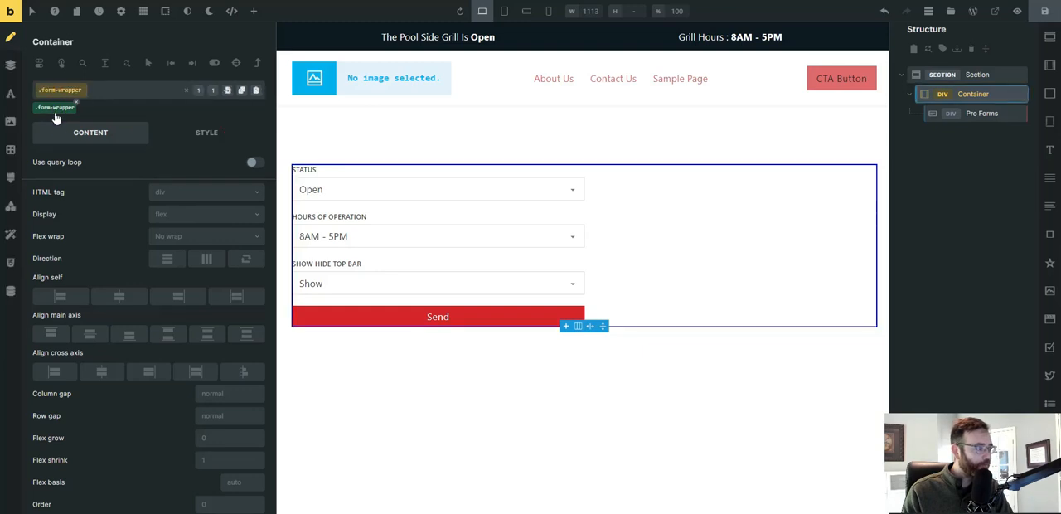
pyautogui.click(101, 373)
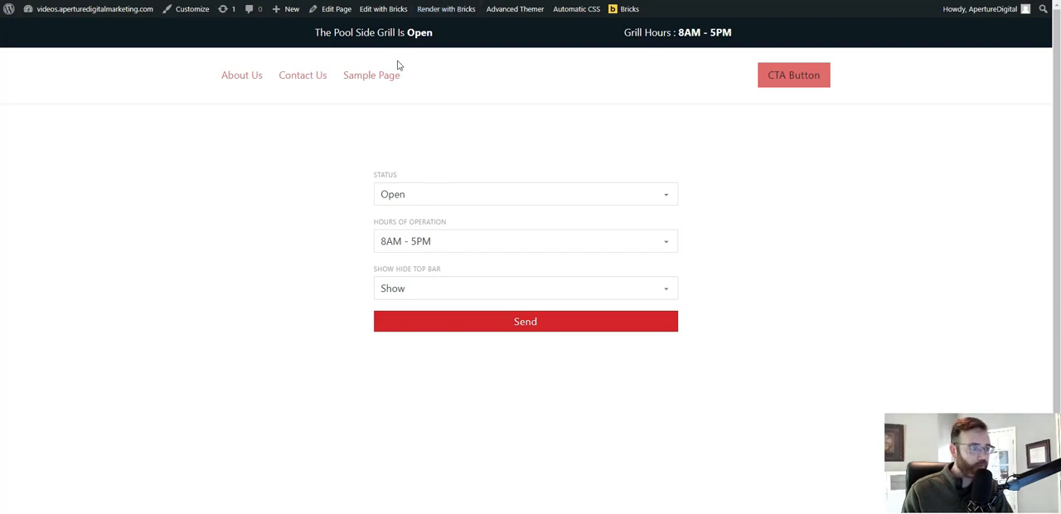
# Submit the frontend form with Hours of Operation set to 8AM - 12PM and check the top bar's grill hours.
pyautogui.click(462, 241)
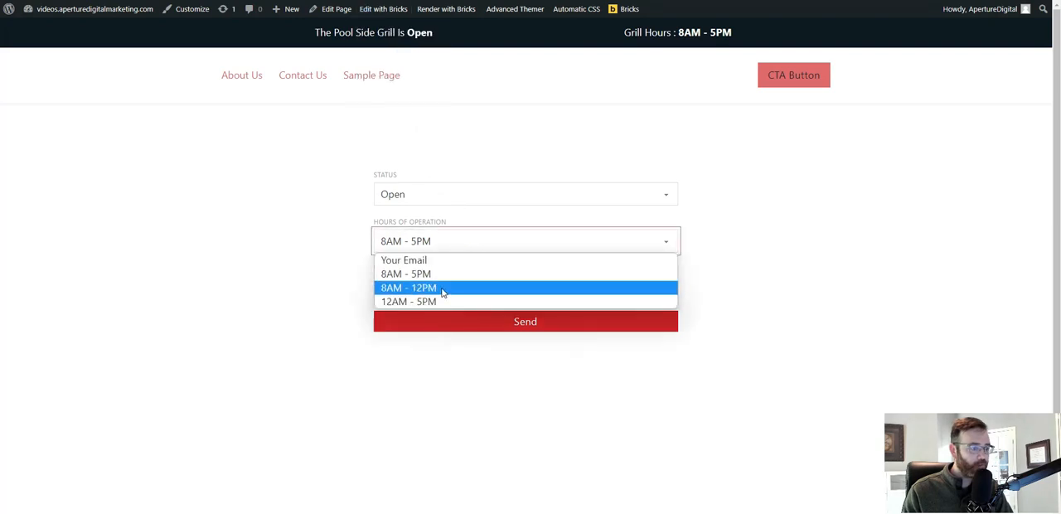
pyautogui.click(442, 289)
pyautogui.click(463, 322)
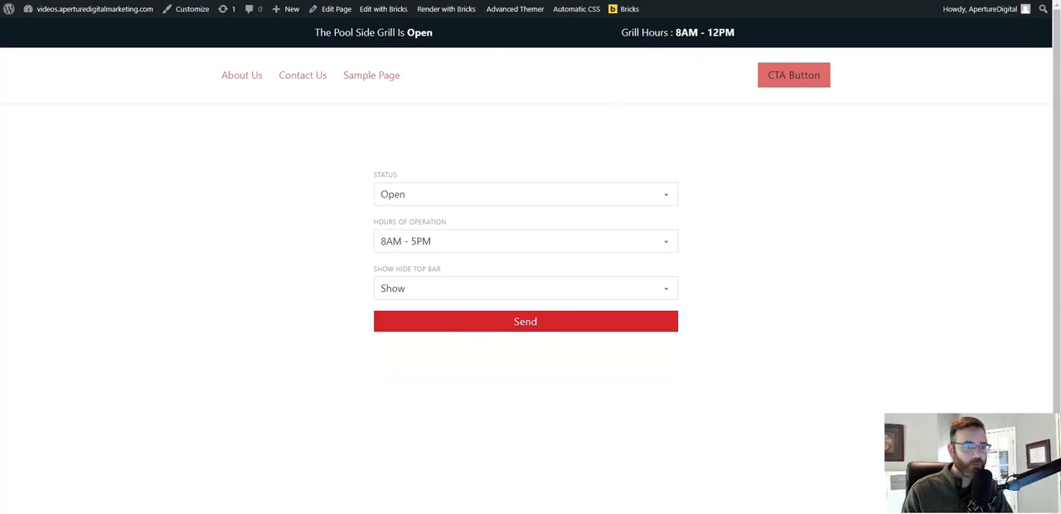
pyautogui.moveTo(675, 33); pyautogui.dragTo(755, 39)
# Submit the frontend form with Status set to Closed and check the status in the top bar.
pyautogui.click(465, 287)
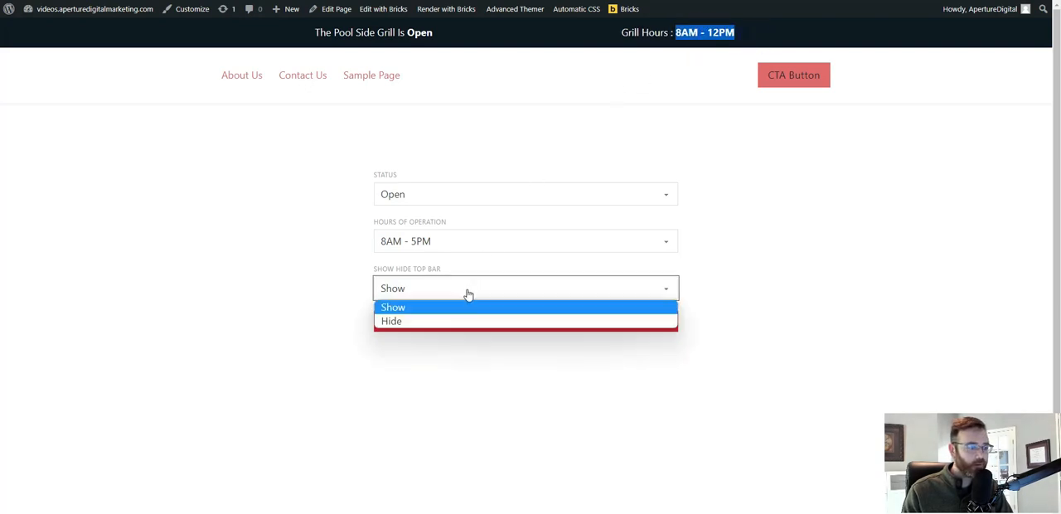
pyautogui.click(424, 294)
pyautogui.click(445, 191)
pyautogui.click(417, 227)
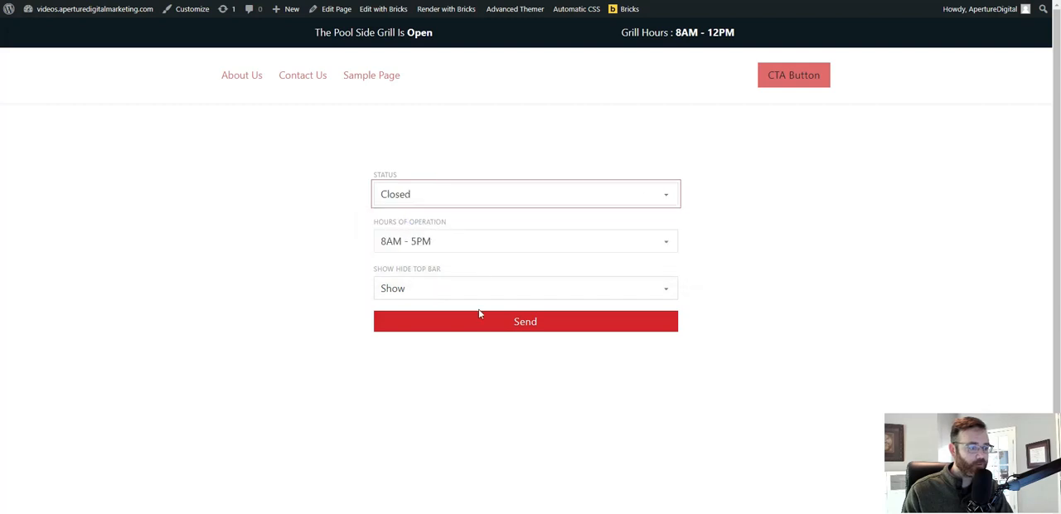
pyautogui.click(479, 324)
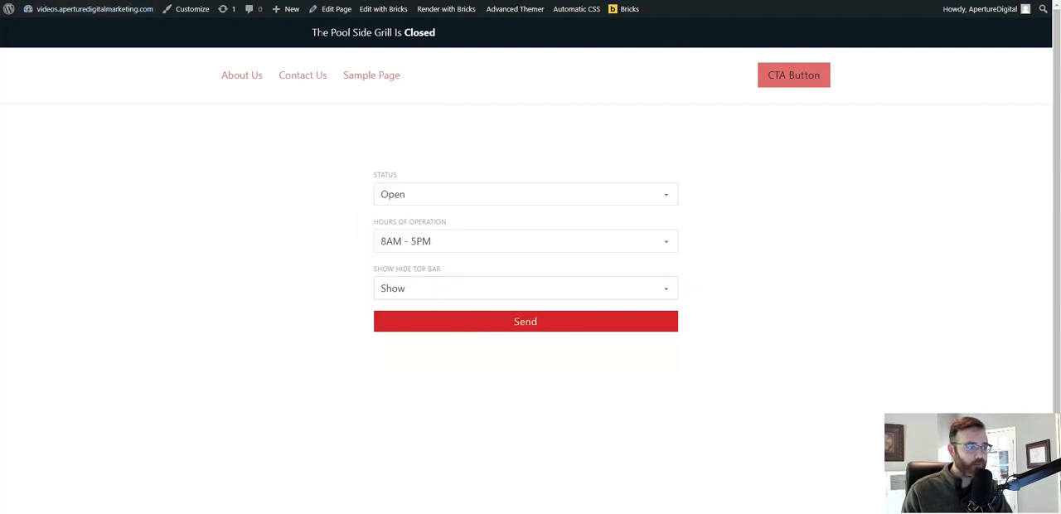
pyautogui.doubleClick(454, 32)
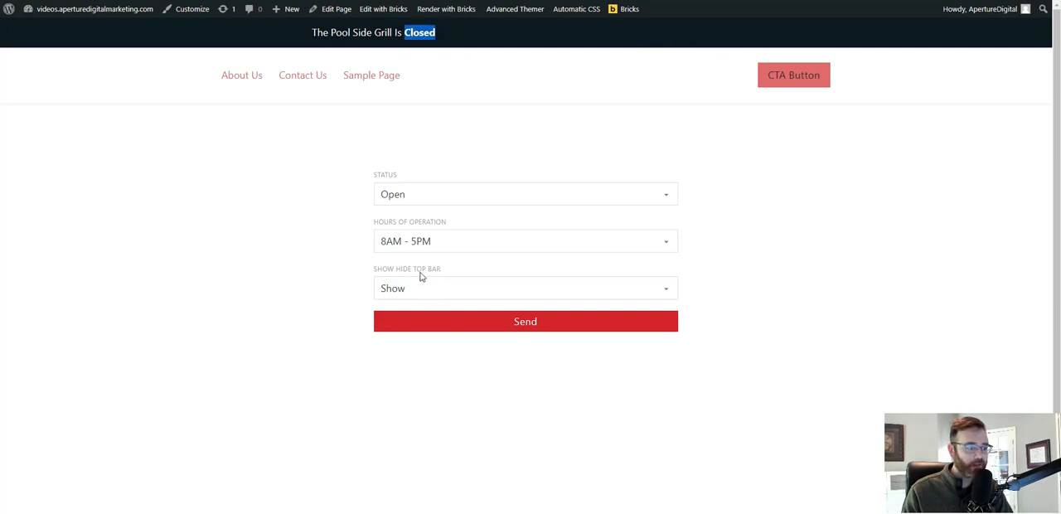
# Submit the frontend form with Status set to Opening Soon and check the status and grill hours in the top bar.
pyautogui.click(425, 193)
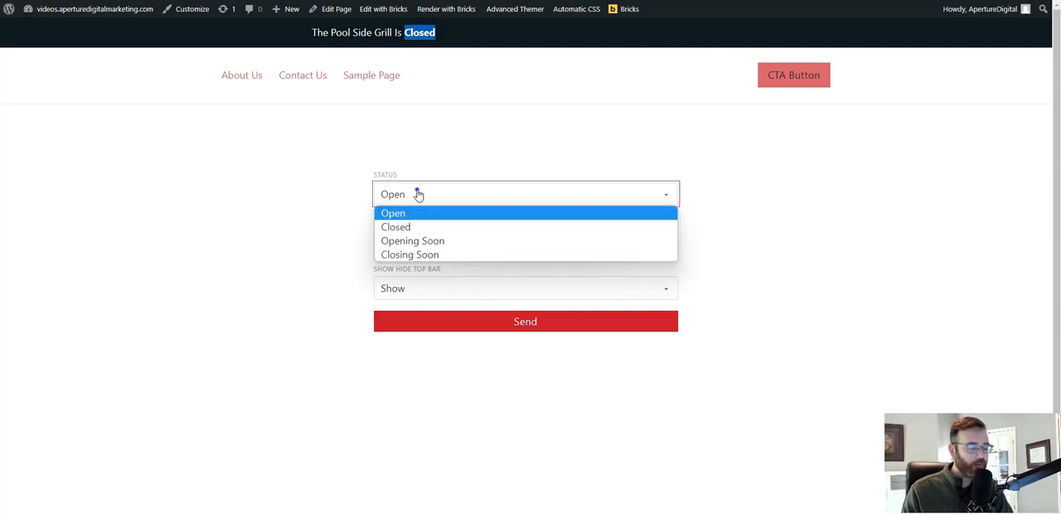
pyautogui.click(433, 244)
pyautogui.click(464, 325)
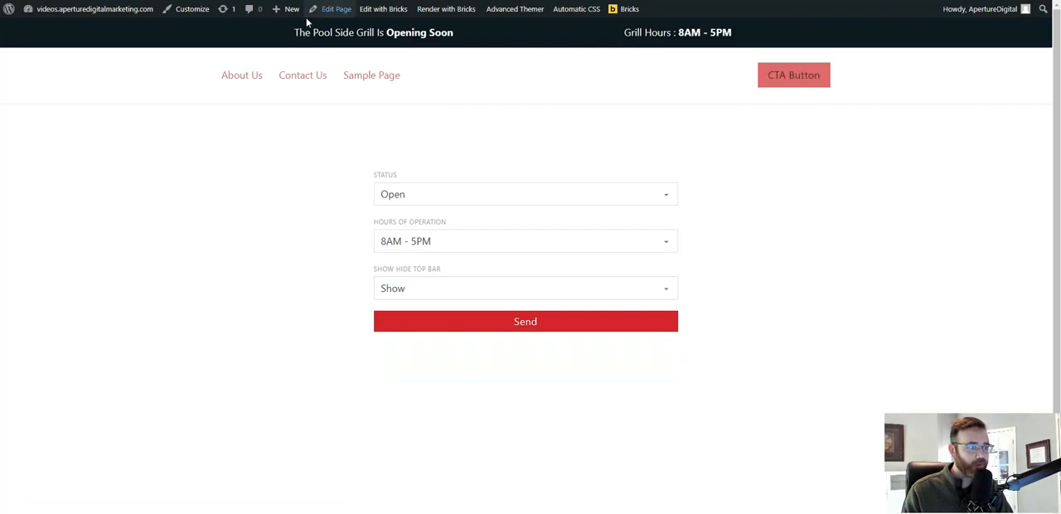
pyautogui.moveTo(625, 36); pyautogui.dragTo(763, 35)
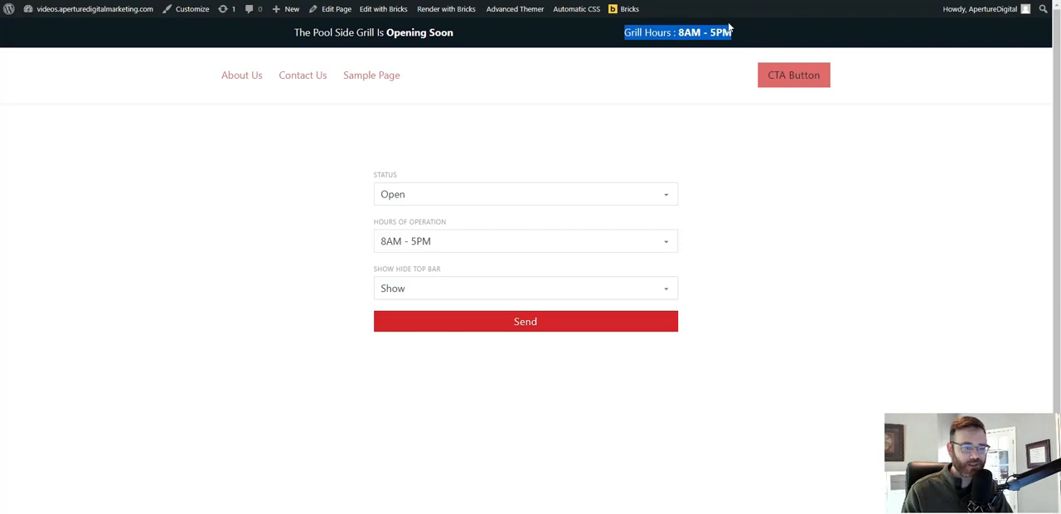
# Submit the frontend form with Status set to Closing Soon, reload the page and check the status in the top bar.
pyautogui.click(439, 196)
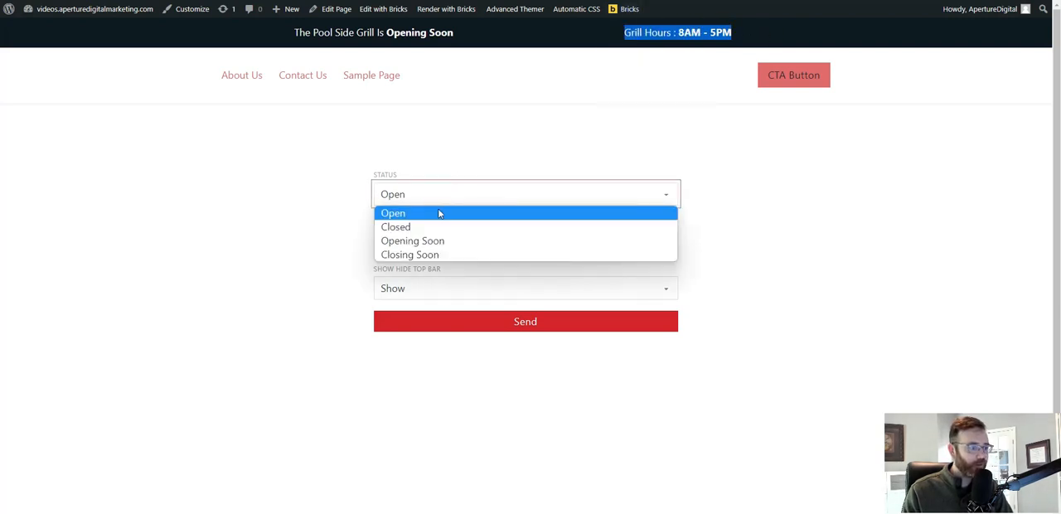
pyautogui.click(425, 253)
pyautogui.click(481, 325)
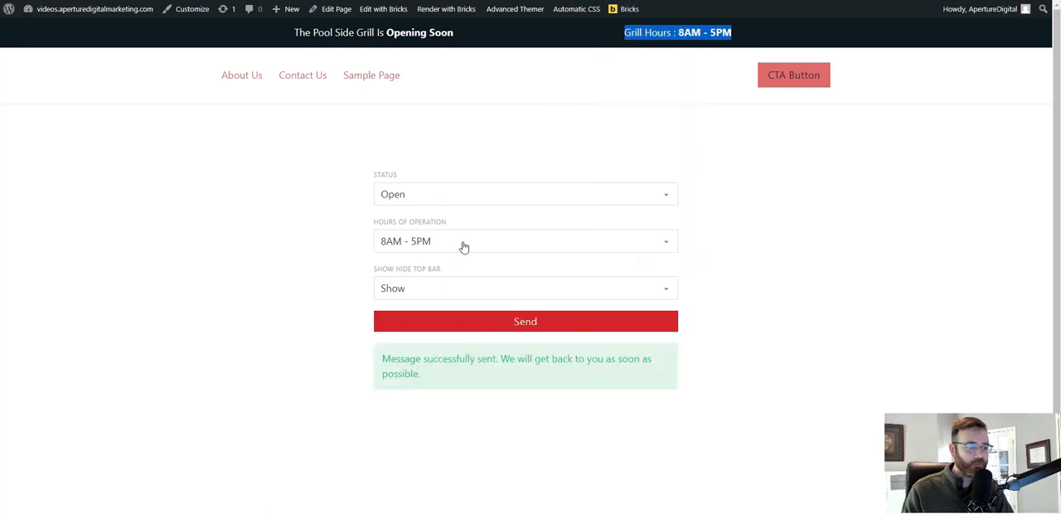
pyautogui.press('F5')
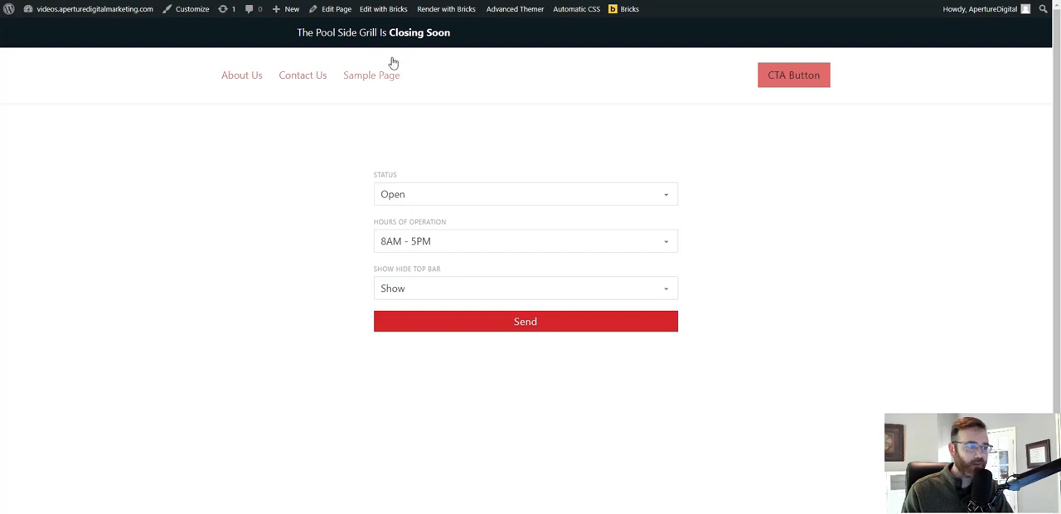
pyautogui.moveTo(389, 33); pyautogui.dragTo(455, 33)
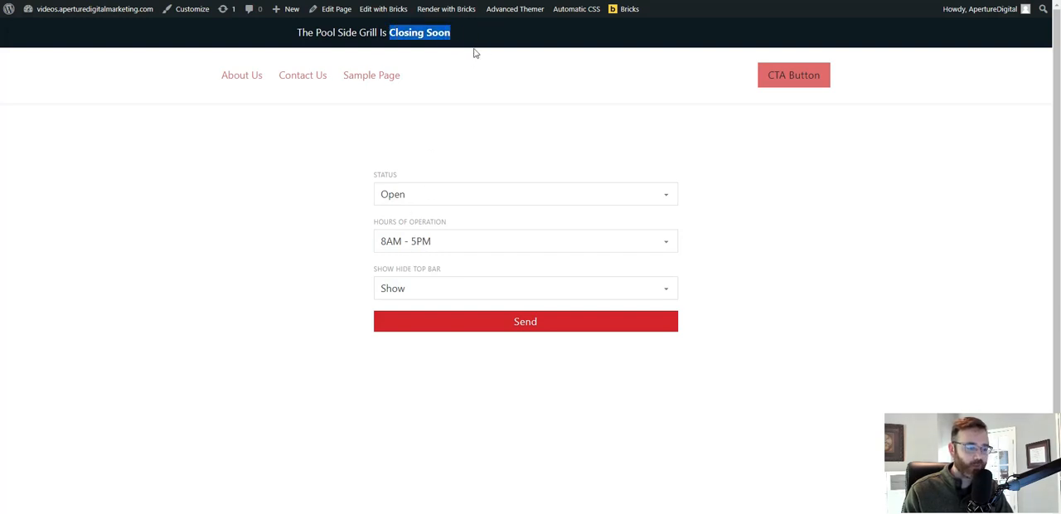
# Submit the frontend form with Status kept at Open.
pyautogui.click(457, 199)
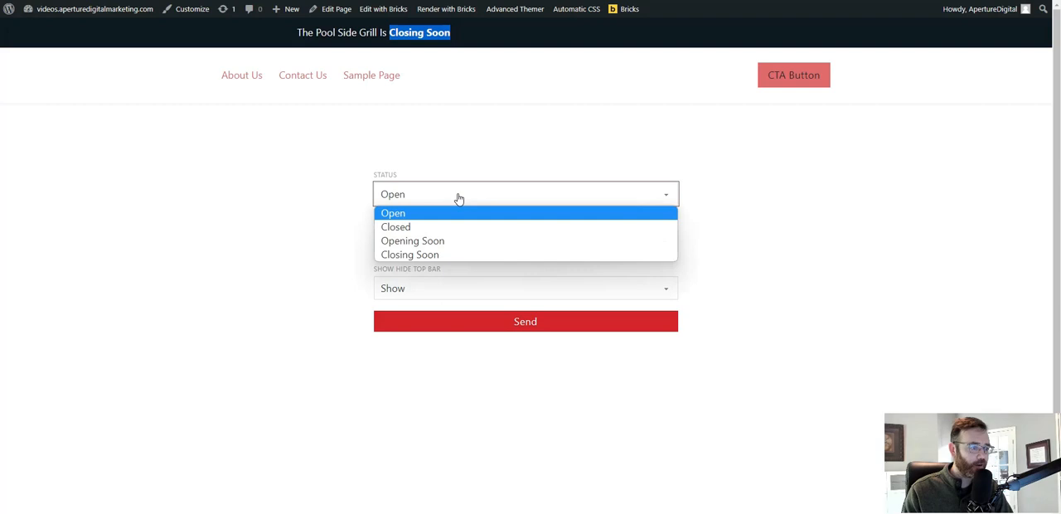
pyautogui.click(310, 197)
pyautogui.click(469, 318)
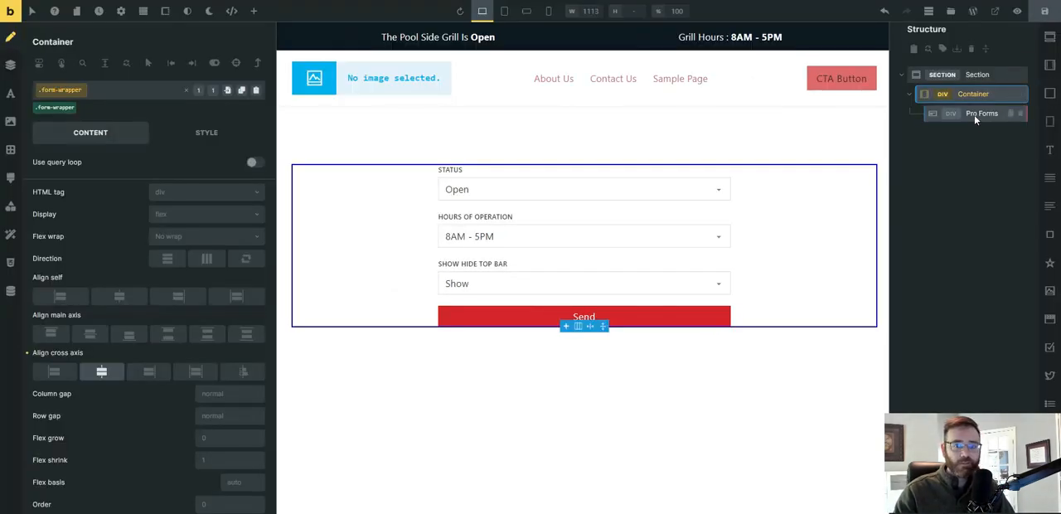
# Review the Status field's settings in the Pro Forms element and compare the Status and Hours of Operation dropdown options on the frontend.
pyautogui.click(982, 114)
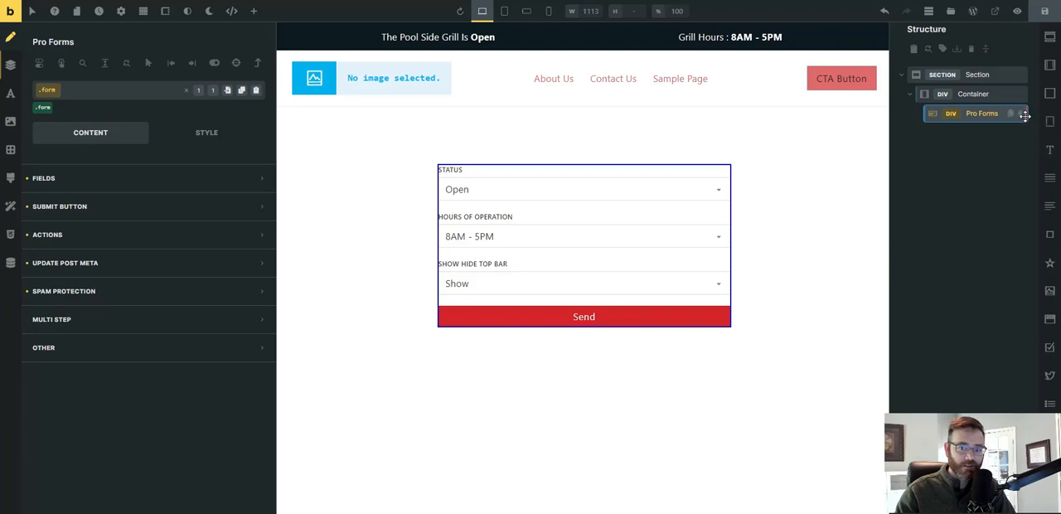
pyautogui.click(64, 184)
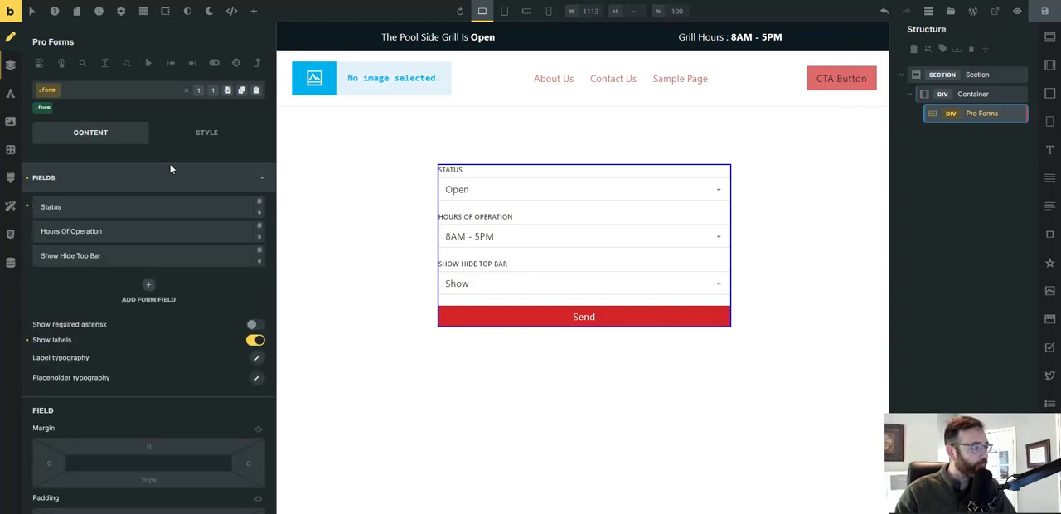
pyautogui.click(66, 209)
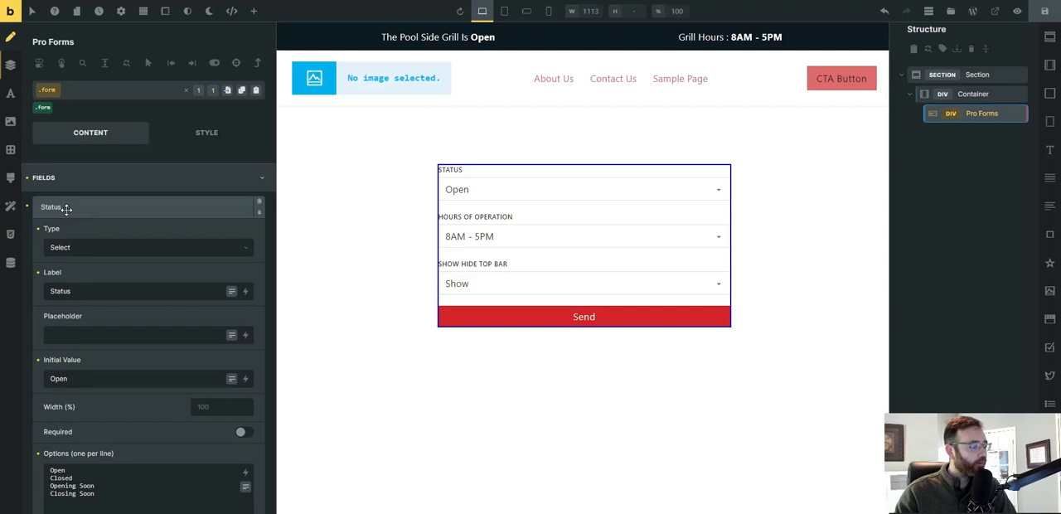
pyautogui.click(66, 209)
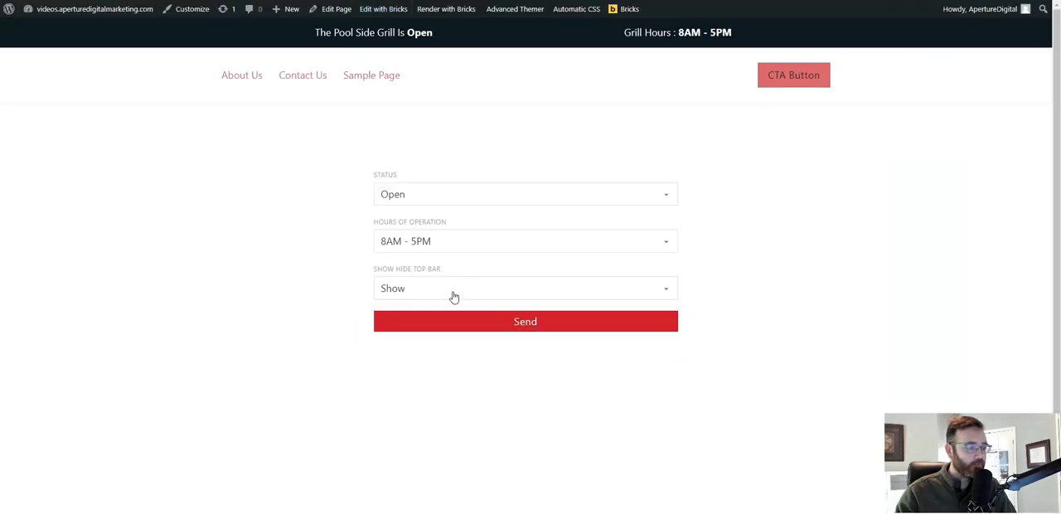
pyautogui.click(449, 289)
pyautogui.click(451, 198)
pyautogui.click(277, 225)
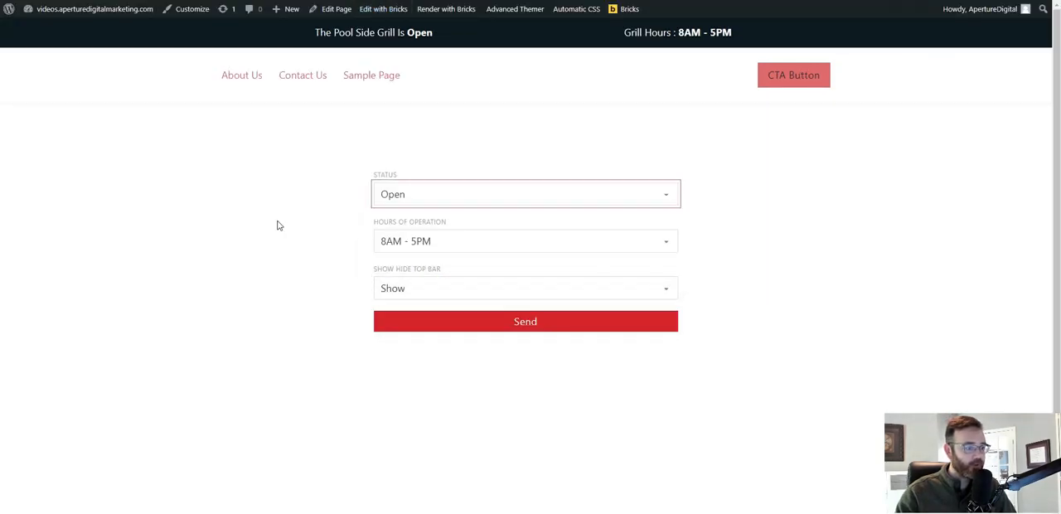
pyautogui.click(469, 242)
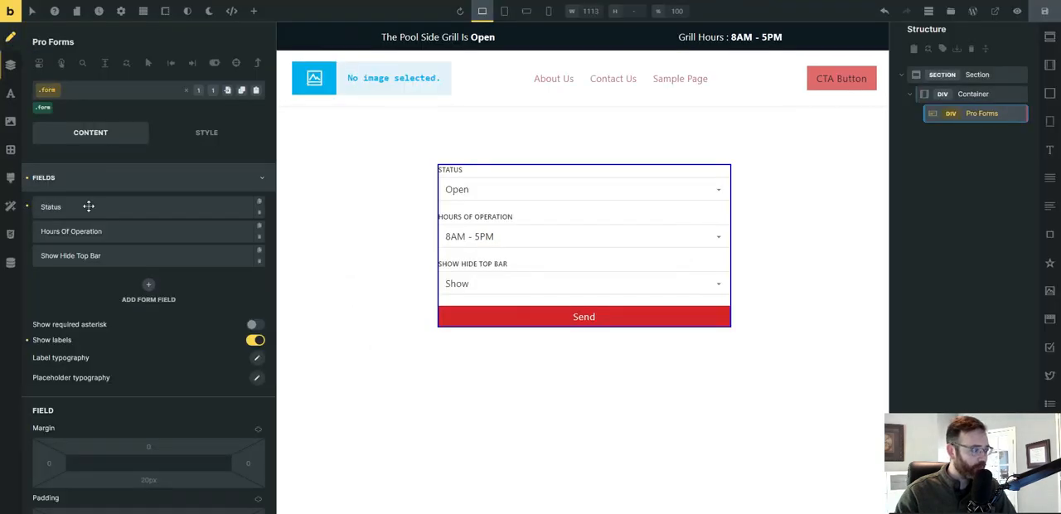
# Clear the placeholder text of the Hours Of Operation field in the Pro Forms element.
pyautogui.click(89, 232)
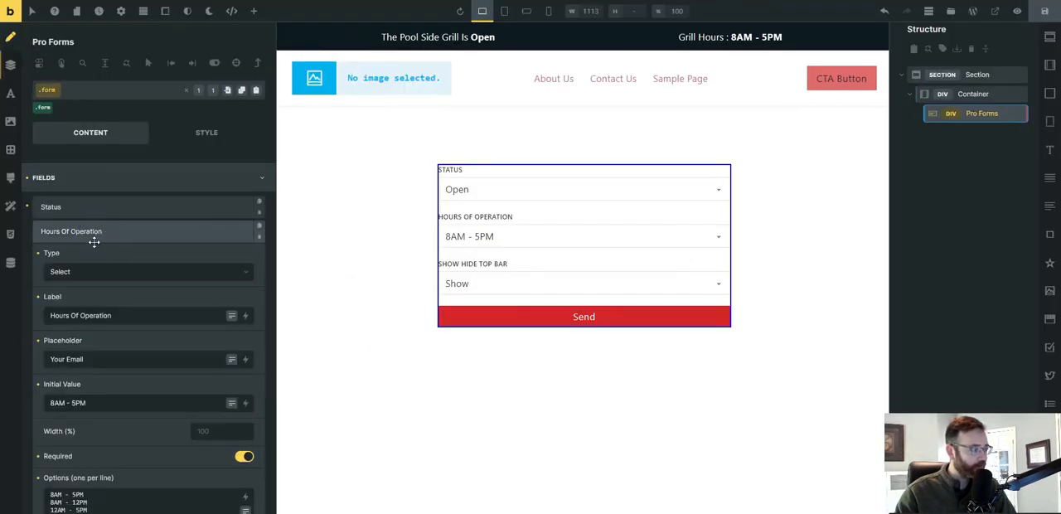
pyautogui.scroll(-2, 95, 249)
pyautogui.scroll(-1, 112, 379)
pyautogui.click(127, 418)
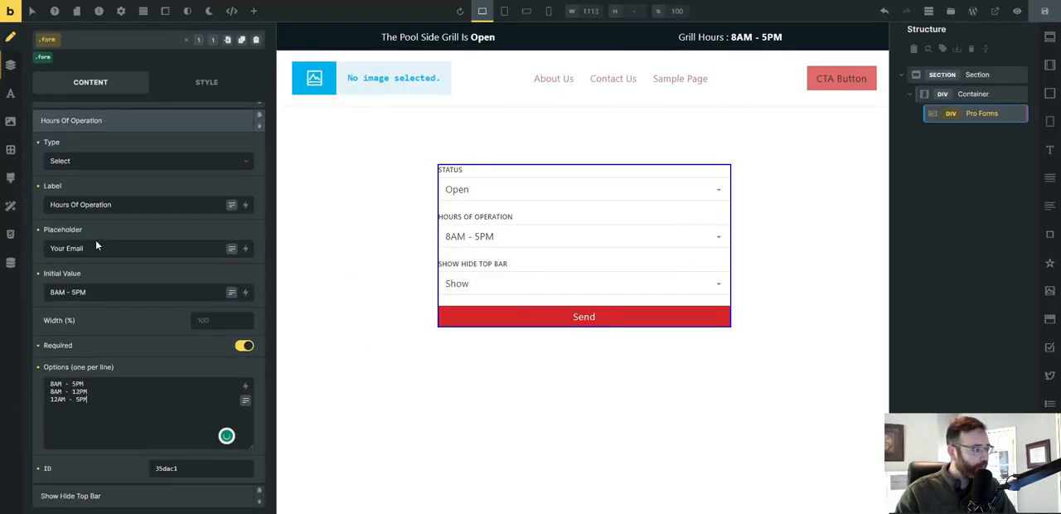
pyautogui.click(37, 235)
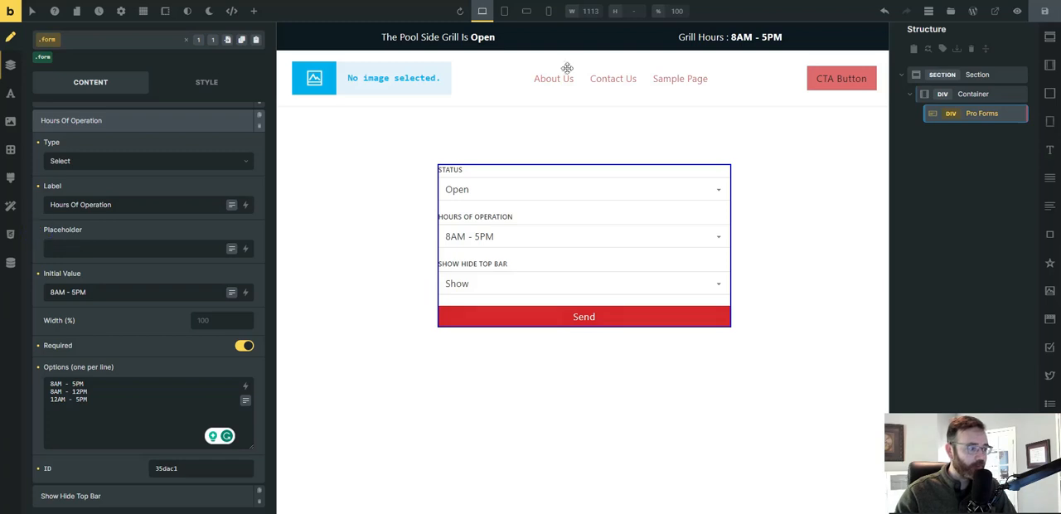
# Check the Status and Hours of Operation dropdown options on the frontend and collapse the Hours Of Operation field settings in the builder.
pyautogui.hotkey('ctrl', 'Tab')
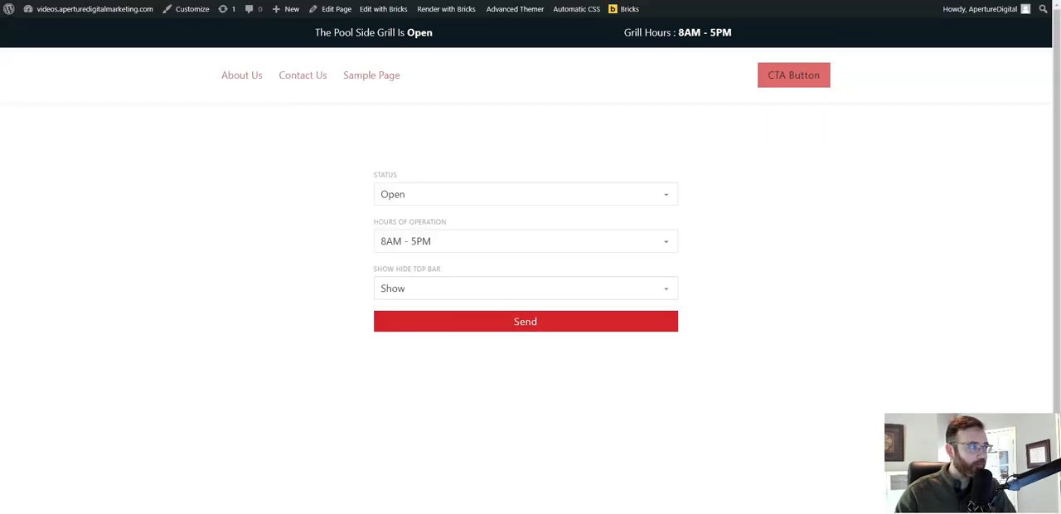
pyautogui.click(478, 192)
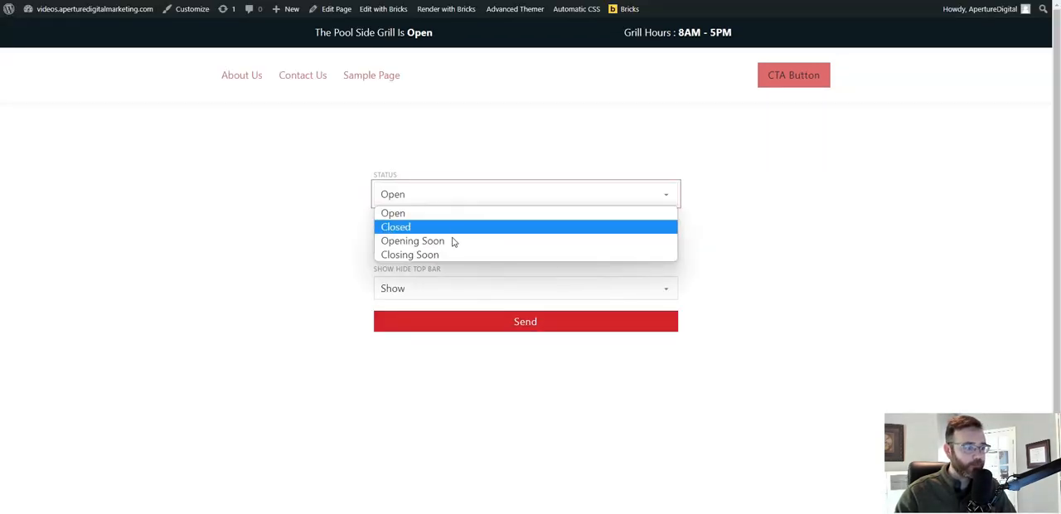
pyautogui.click(259, 249)
pyautogui.click(479, 246)
pyautogui.click(285, 267)
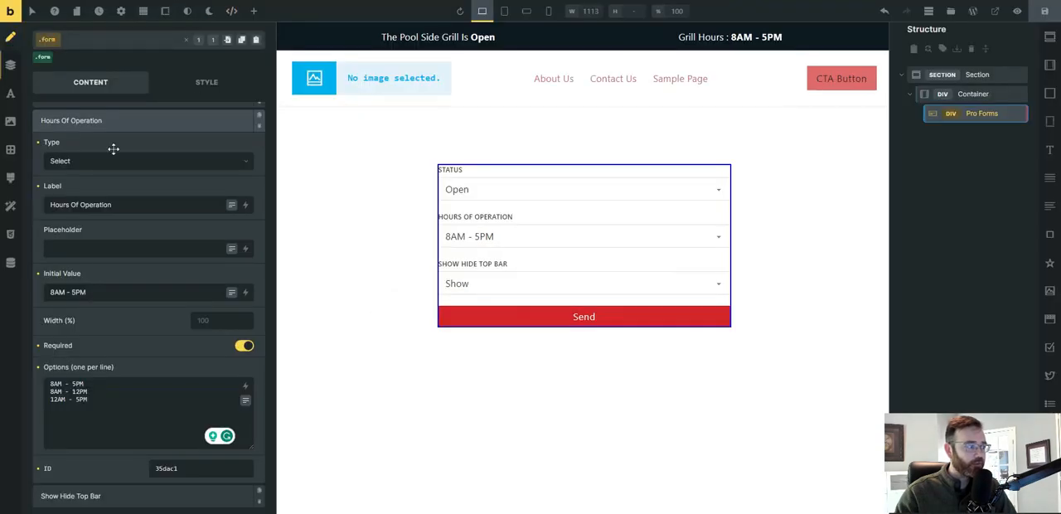
pyautogui.click(126, 120)
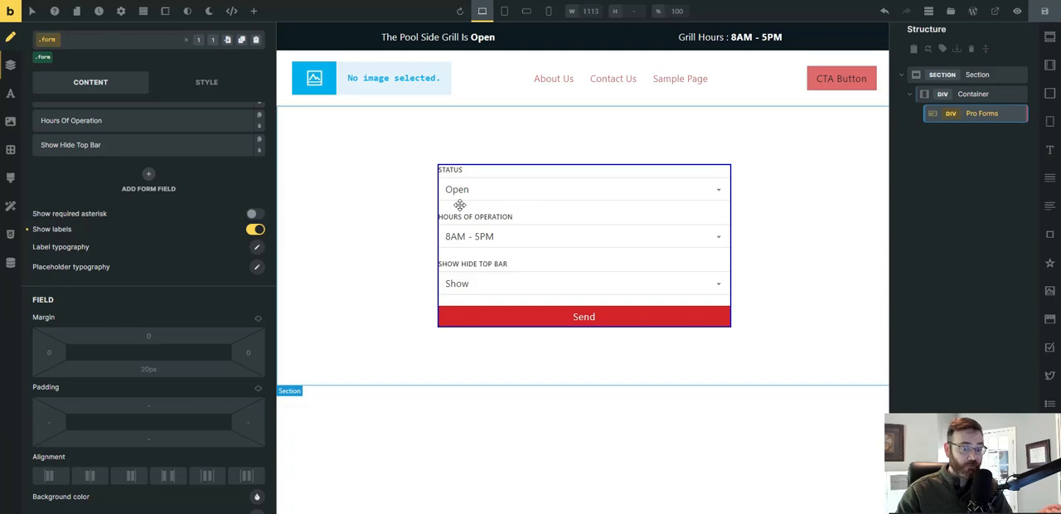
# Switch to the Notepad notes and compare the Meta Box field names and Bricksforge form field IDs with the form's field list.
pyautogui.hotkey('alt', 'Tab')
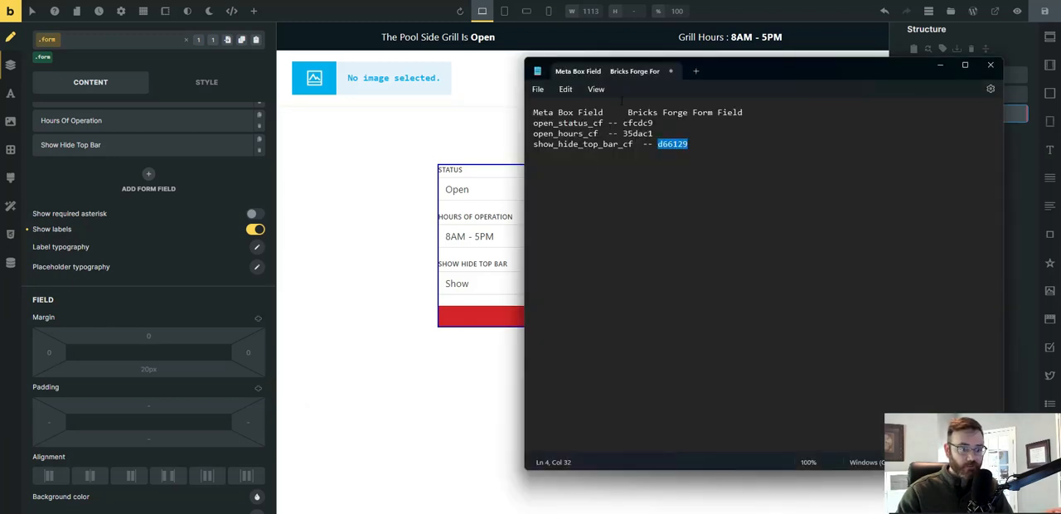
pyautogui.moveTo(602, 123); pyautogui.dragTo(537, 123)
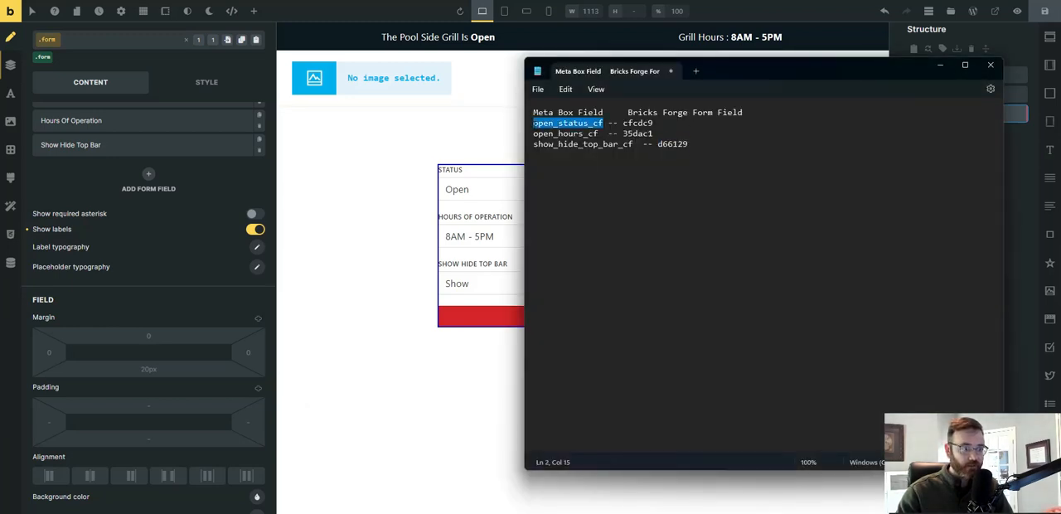
pyautogui.scroll(3, 124, 232)
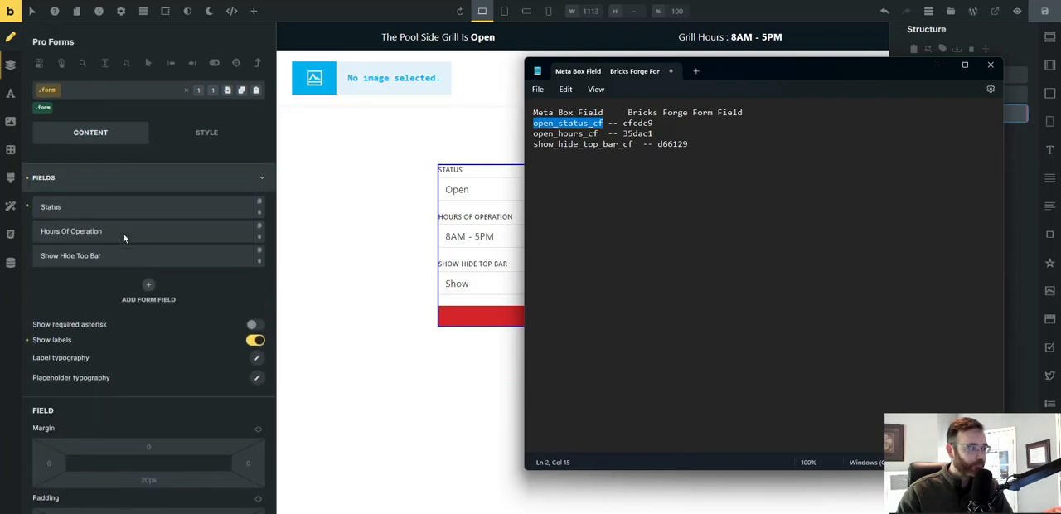
pyautogui.click(96, 182)
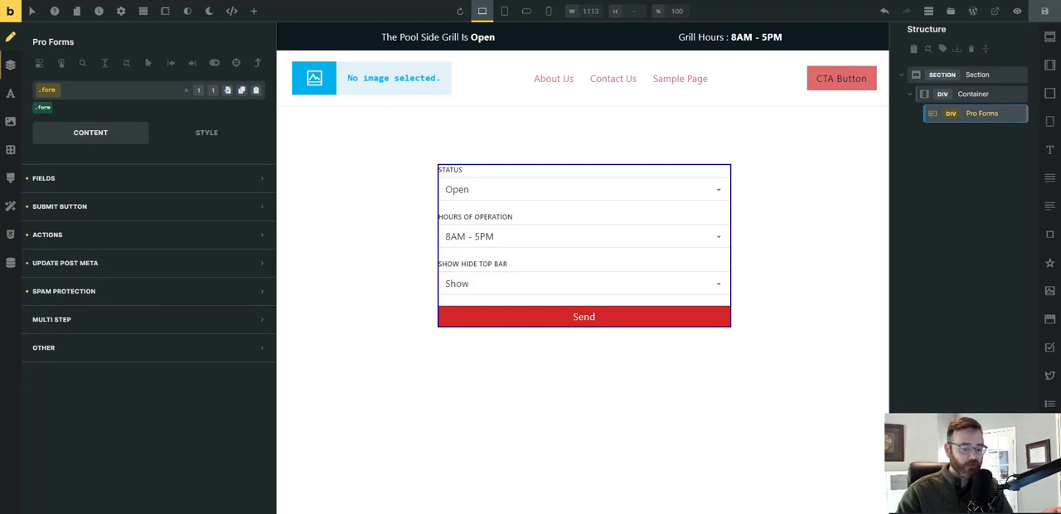
pyautogui.click(67, 178)
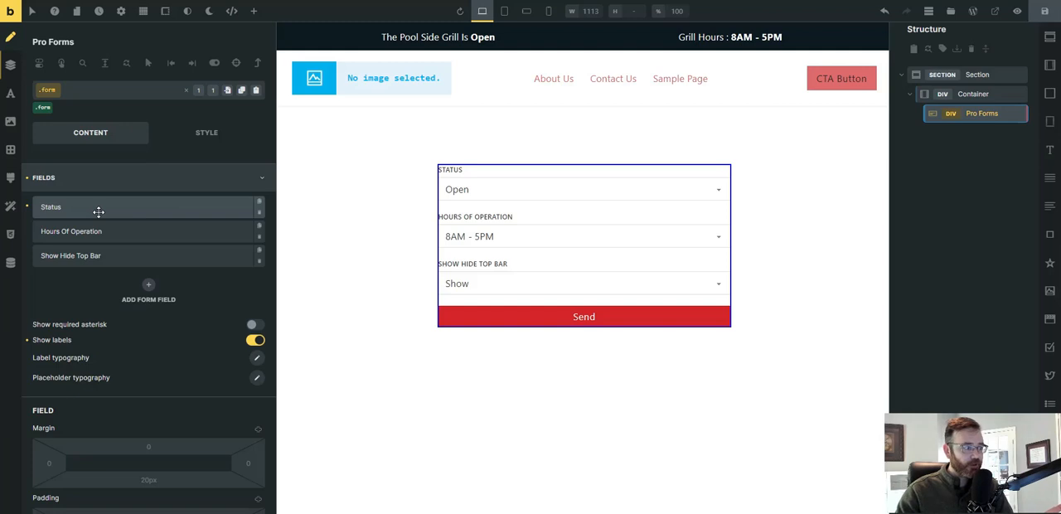
pyautogui.click(763, 511)
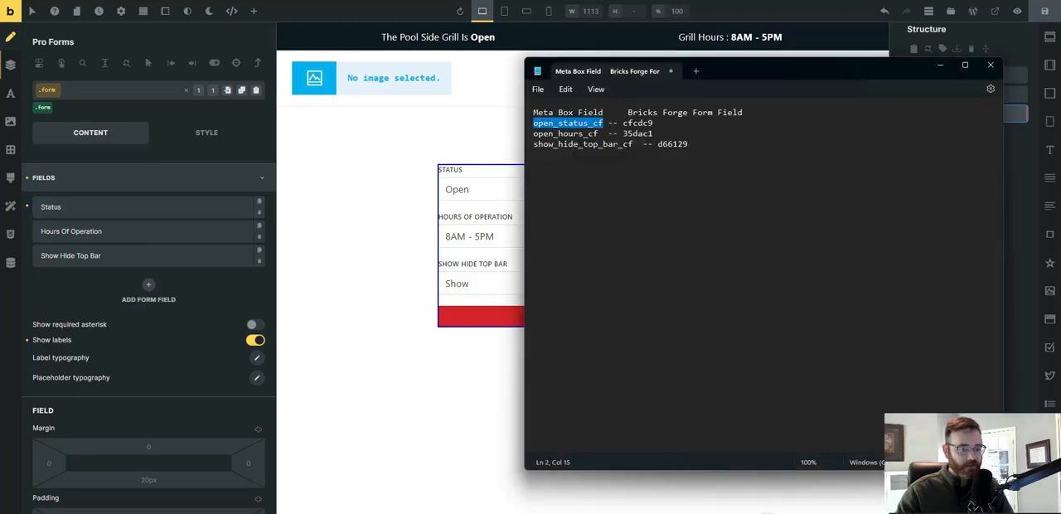
pyautogui.moveTo(623, 123); pyautogui.dragTo(654, 123)
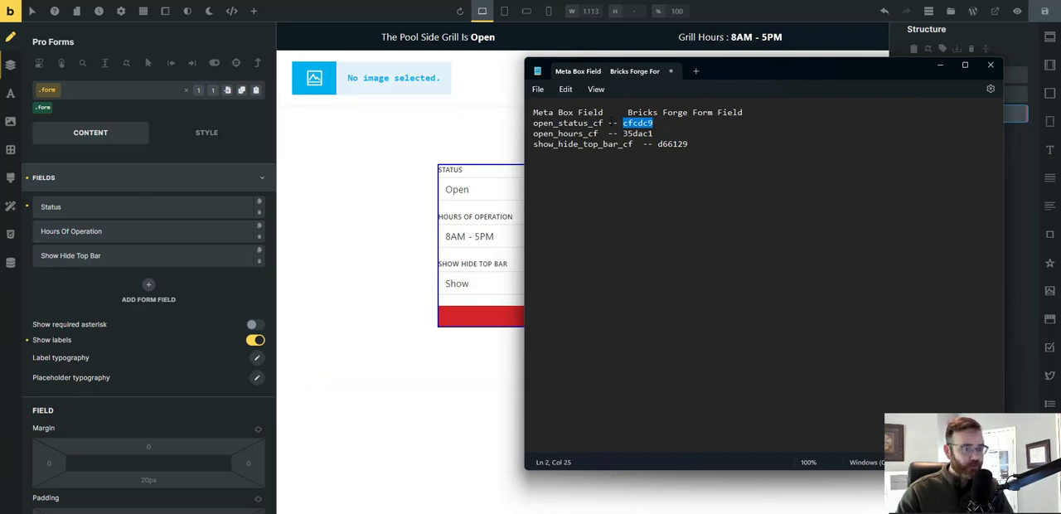
# Turn the dashes on all three mapping lines of the notes into left-pointing arrows (<--) from form field ID to Meta Box field.
pyautogui.click(608, 123)
pyautogui.write('<')
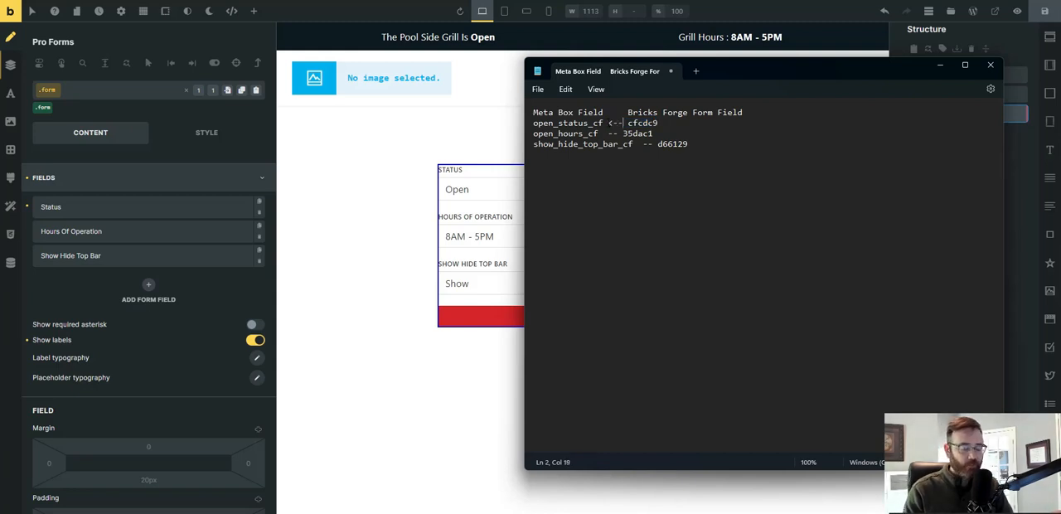
pyautogui.press('Right')
pyautogui.press('Right')
pyautogui.press('Down')
pyautogui.press('Left')
pyautogui.press('Left')
pyautogui.press('Left')
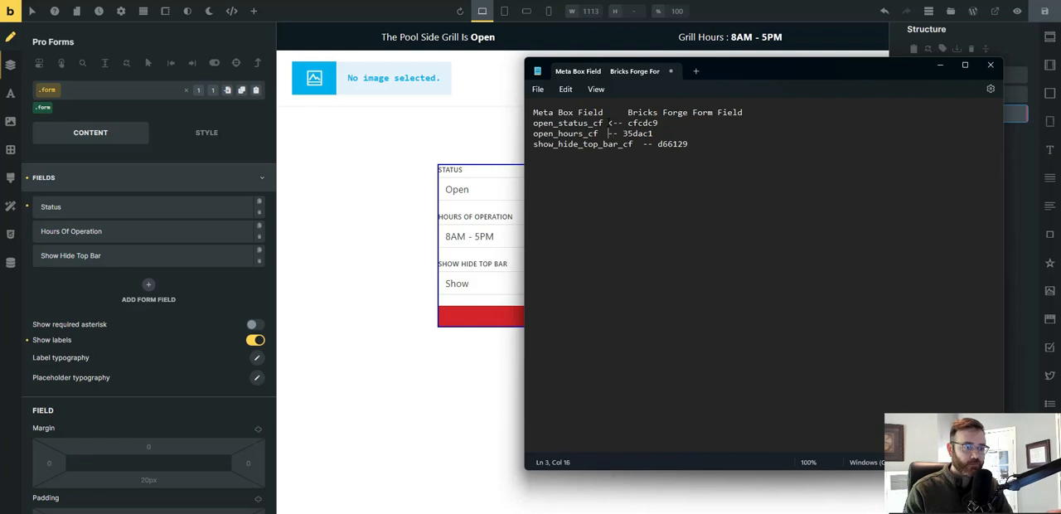
pyautogui.write('<')
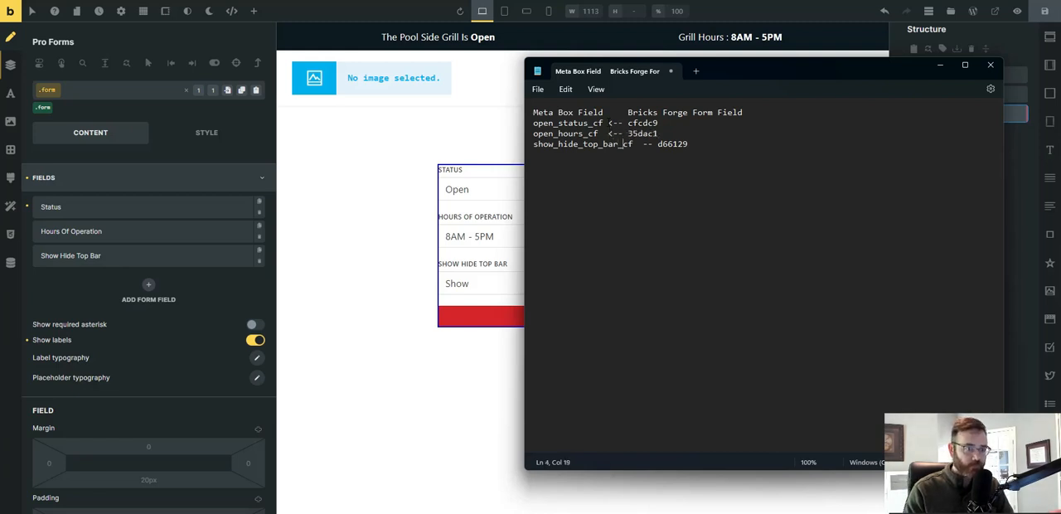
pyautogui.press('Right')
pyautogui.press('Right')
pyautogui.press('Right')
pyautogui.write('<')
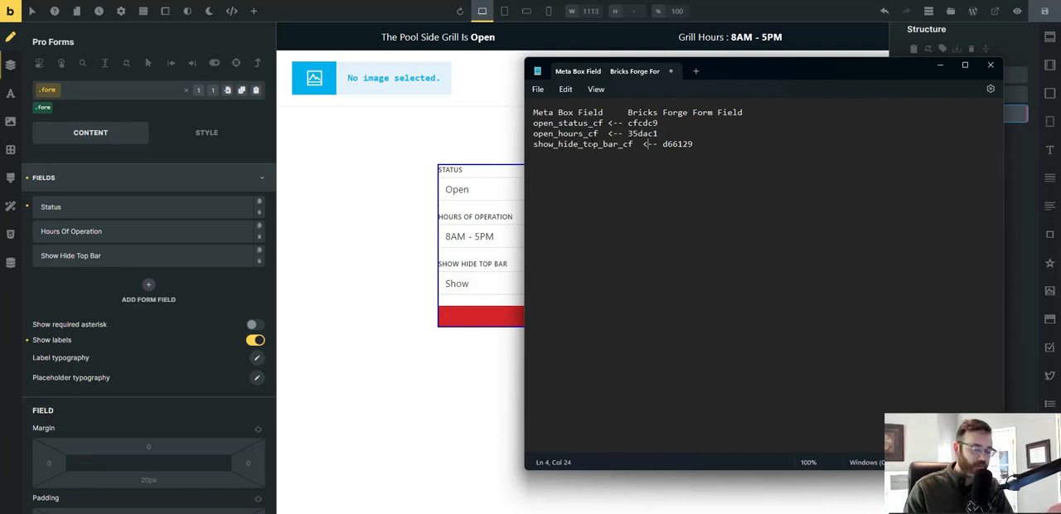
# Return to the builder and replace the Pro Forms element's Update Post Meta action with Update Post.
pyautogui.click(382, 210)
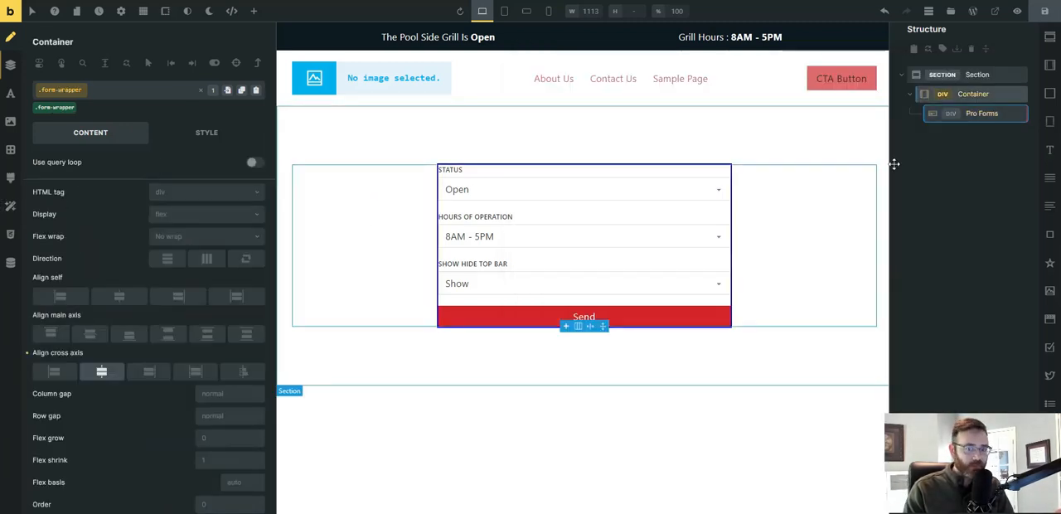
pyautogui.click(980, 111)
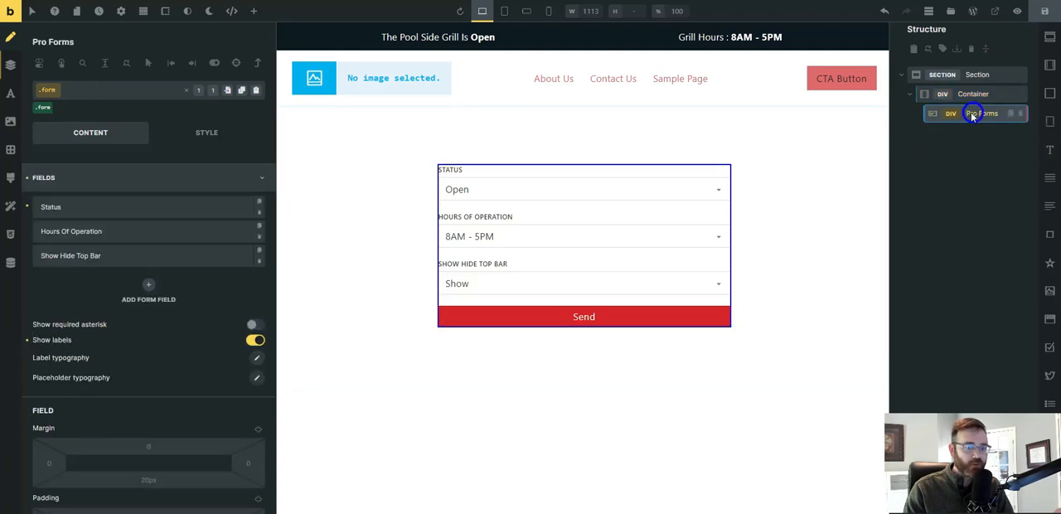
pyautogui.click(110, 181)
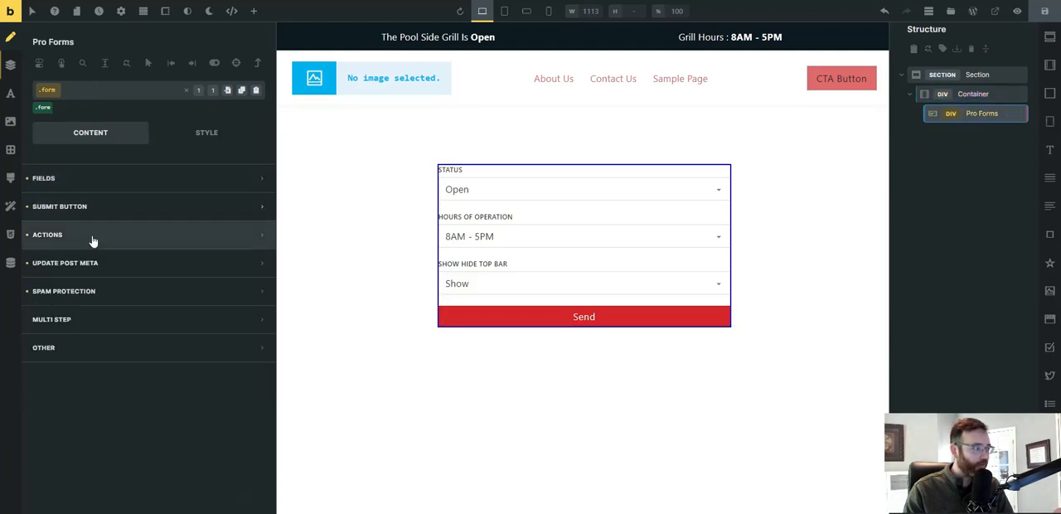
pyautogui.click(91, 239)
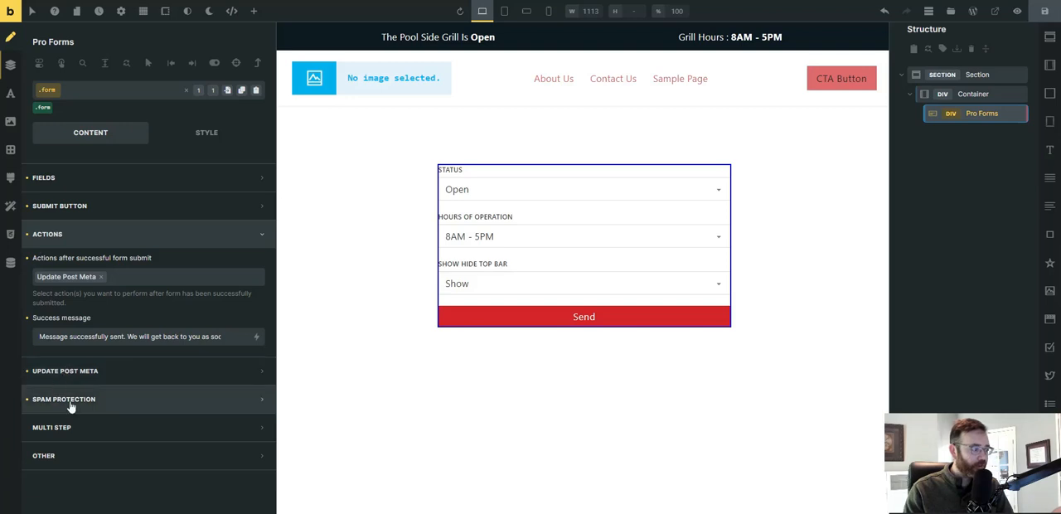
pyautogui.click(100, 276)
pyautogui.click(116, 276)
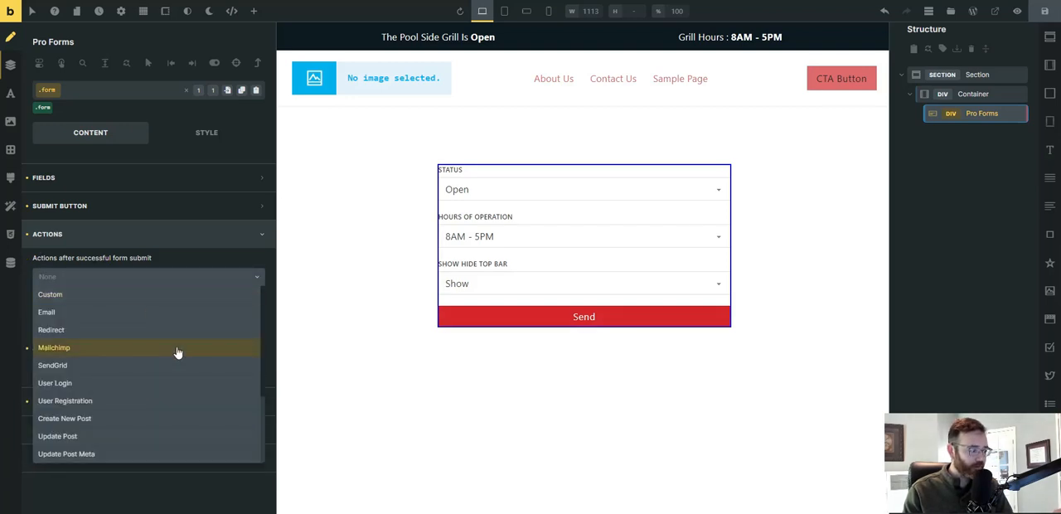
pyautogui.click(87, 439)
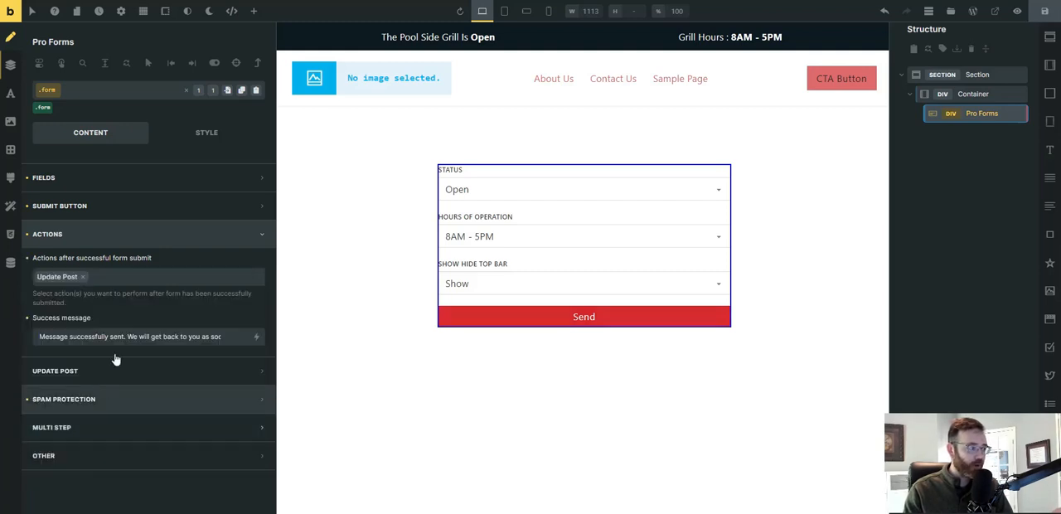
# Examine the Update Post settings of the Pro Forms element, from Post ID through Post Thumbnail.
pyautogui.click(68, 375)
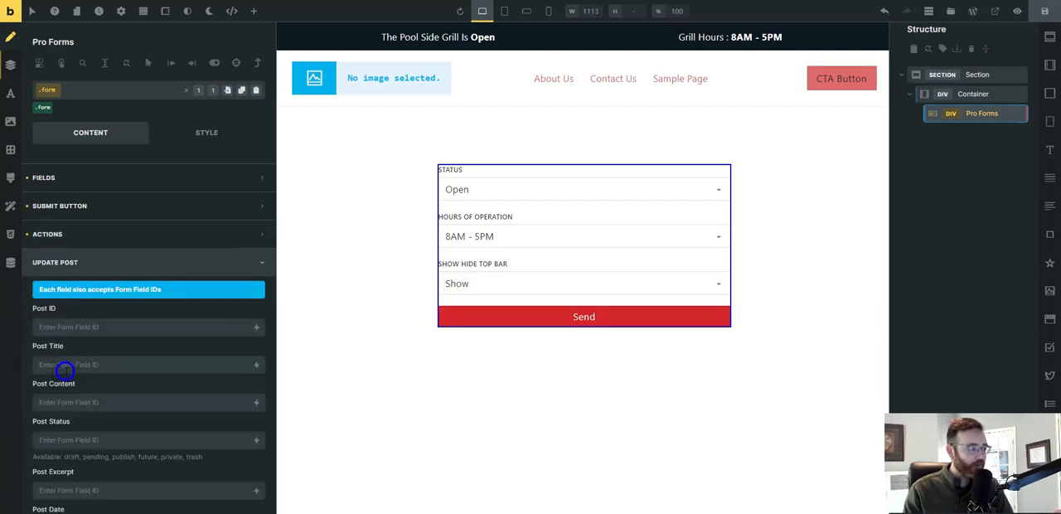
pyautogui.scroll(-3, 82, 365)
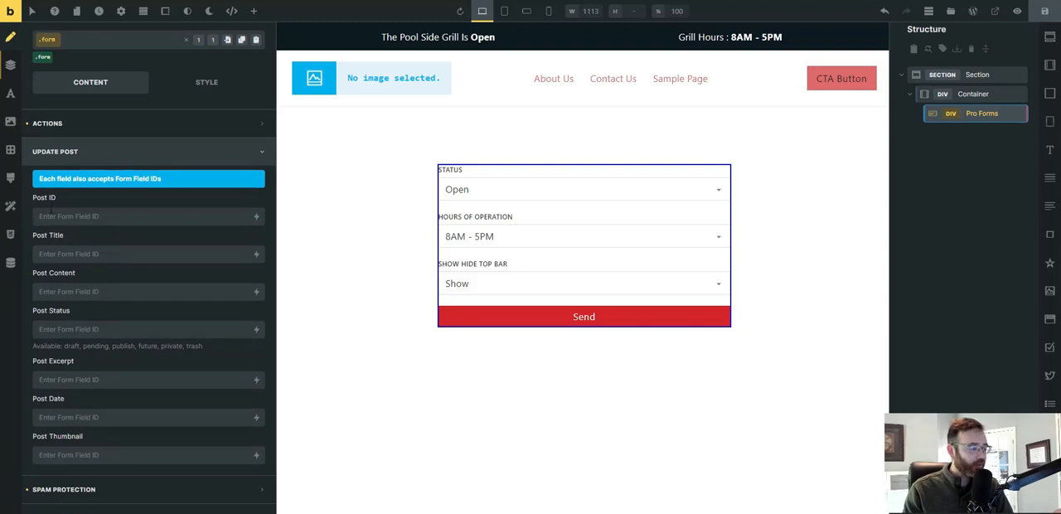
pyautogui.click(43, 255)
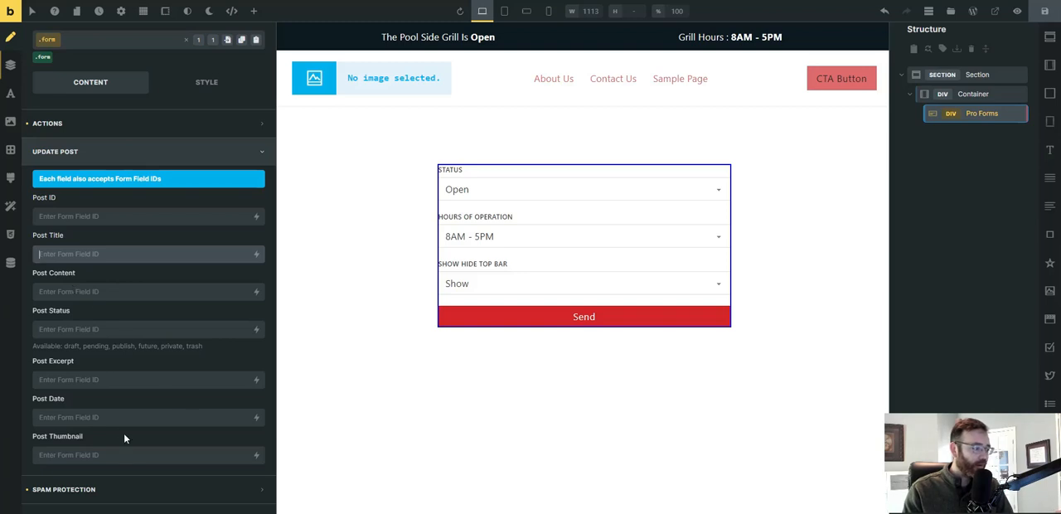
pyautogui.scroll(1, 145, 274)
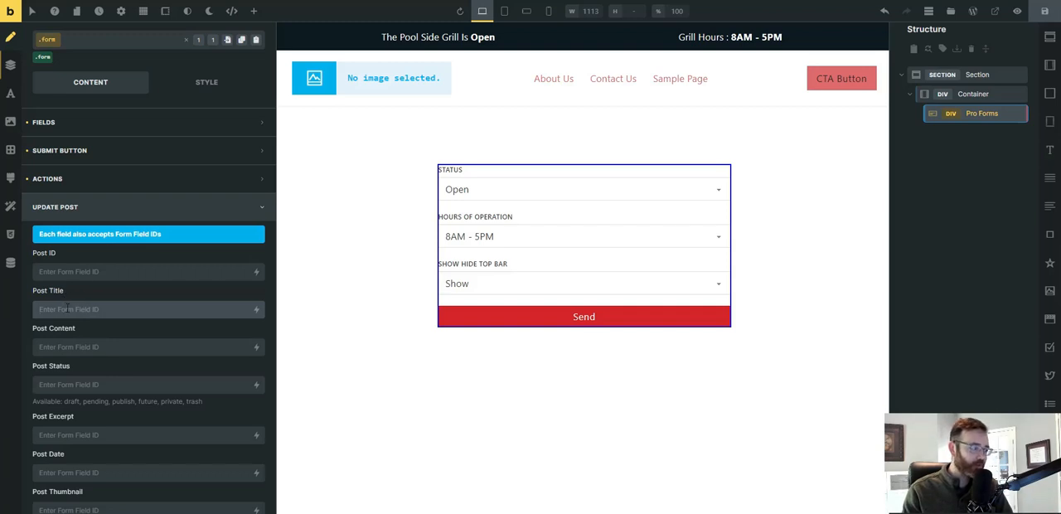
# Replace the Update Post action of the Pro Forms element with Update Post Meta and collapse the action settings.
pyautogui.click(112, 180)
pyautogui.click(82, 279)
pyautogui.click(79, 277)
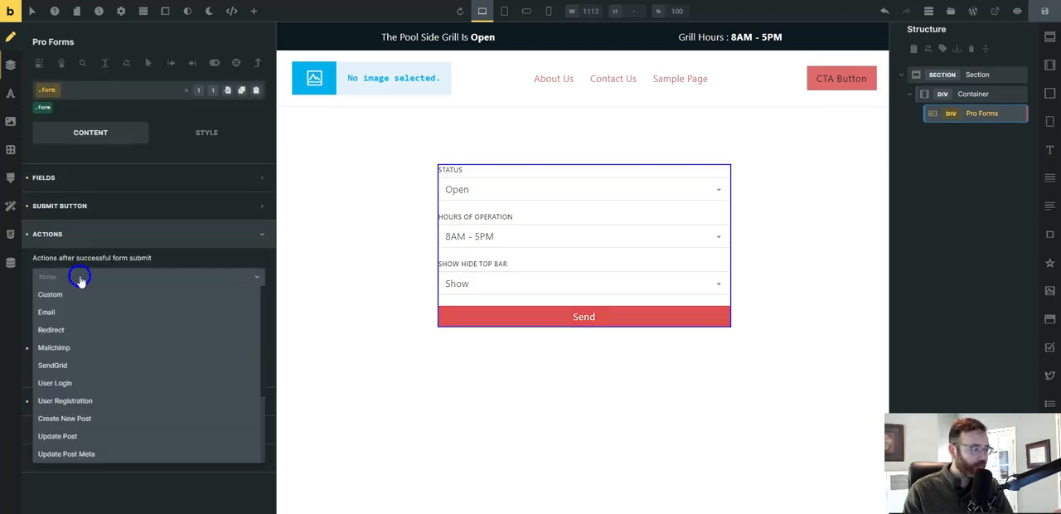
pyautogui.click(81, 461)
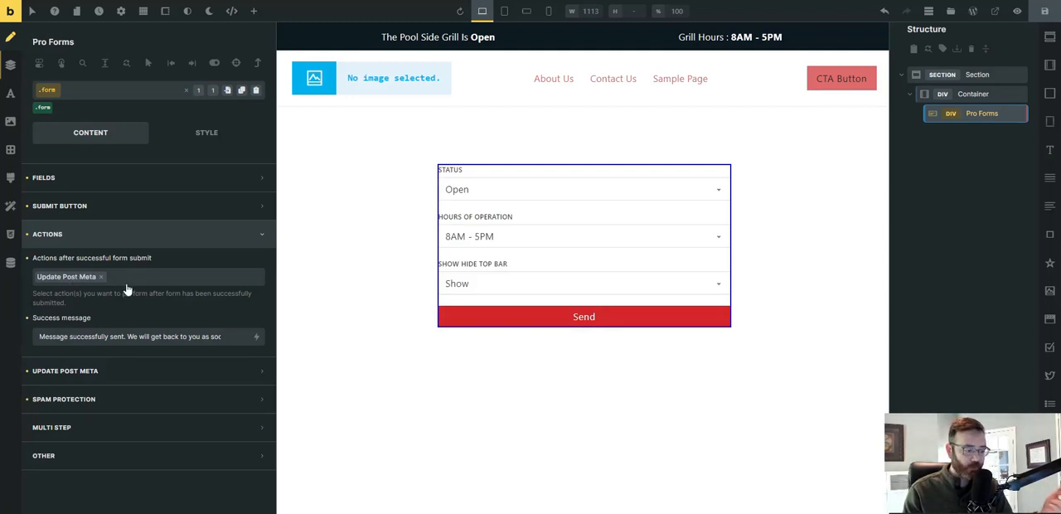
pyautogui.click(152, 245)
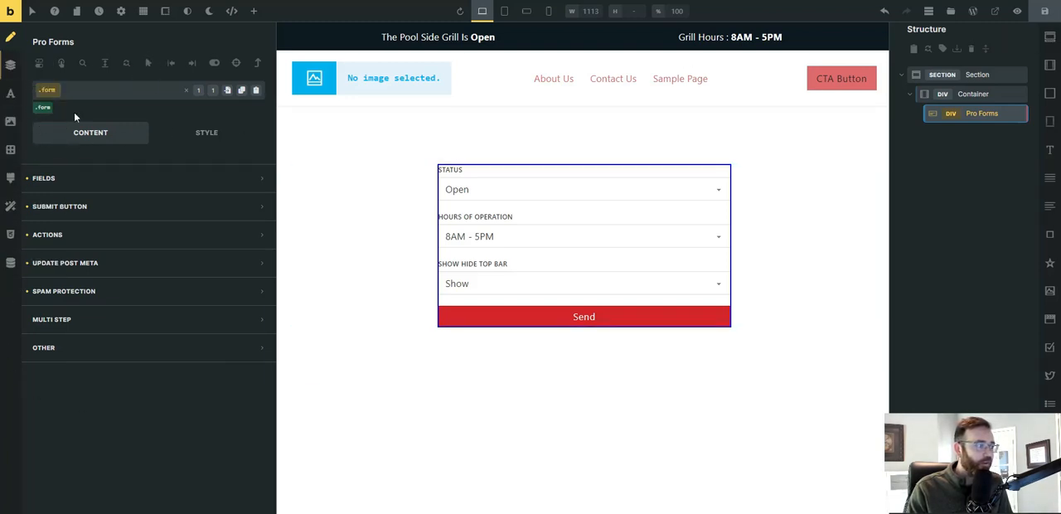
# Select the Section, unlock its ID-level styling, and look over its class list and background settings.
pyautogui.rightClick(973, 77)
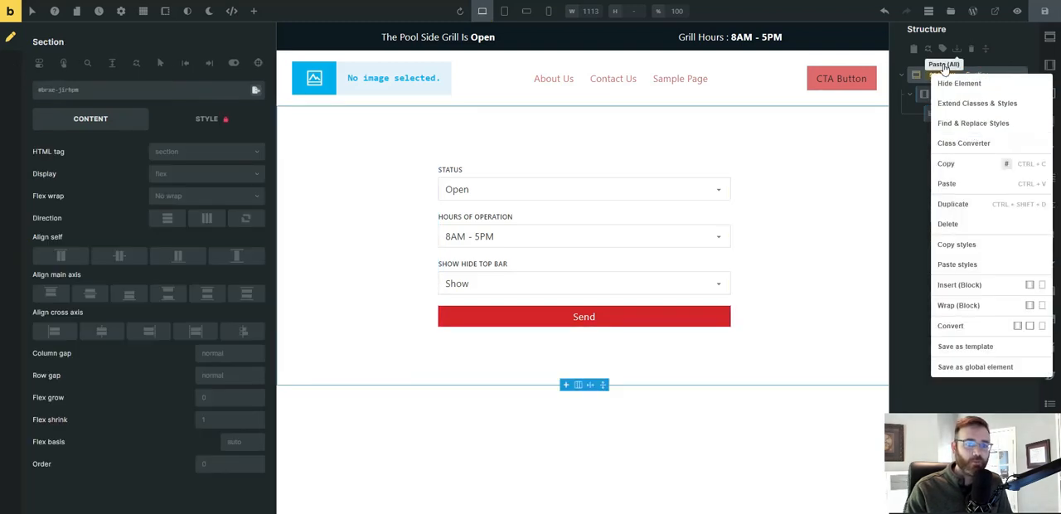
pyautogui.click(905, 179)
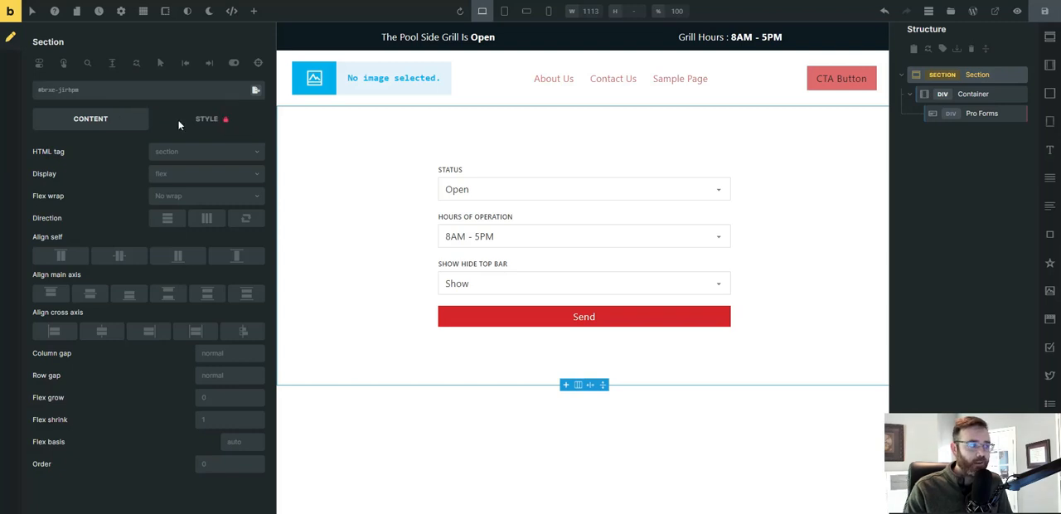
pyautogui.click(59, 90)
pyautogui.click(65, 89)
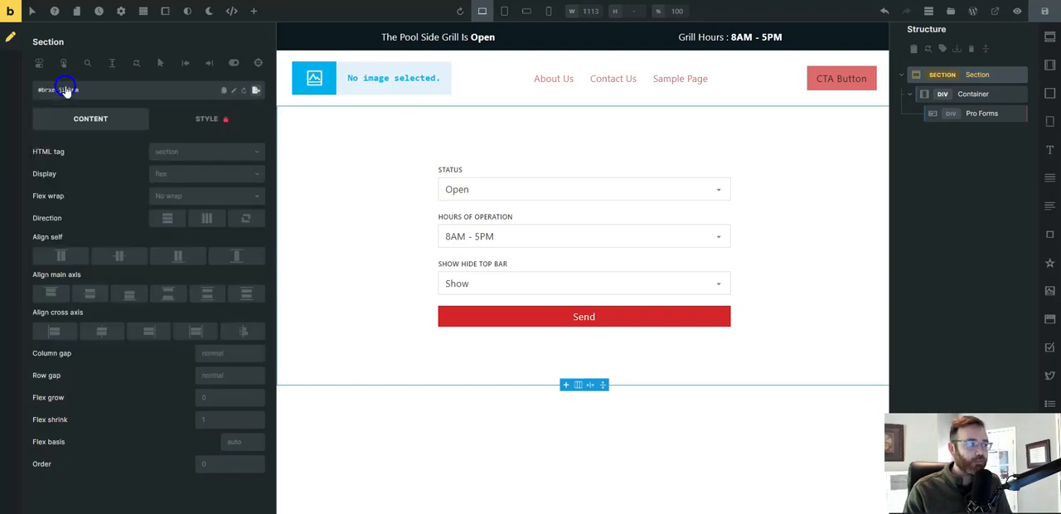
pyautogui.click(204, 120)
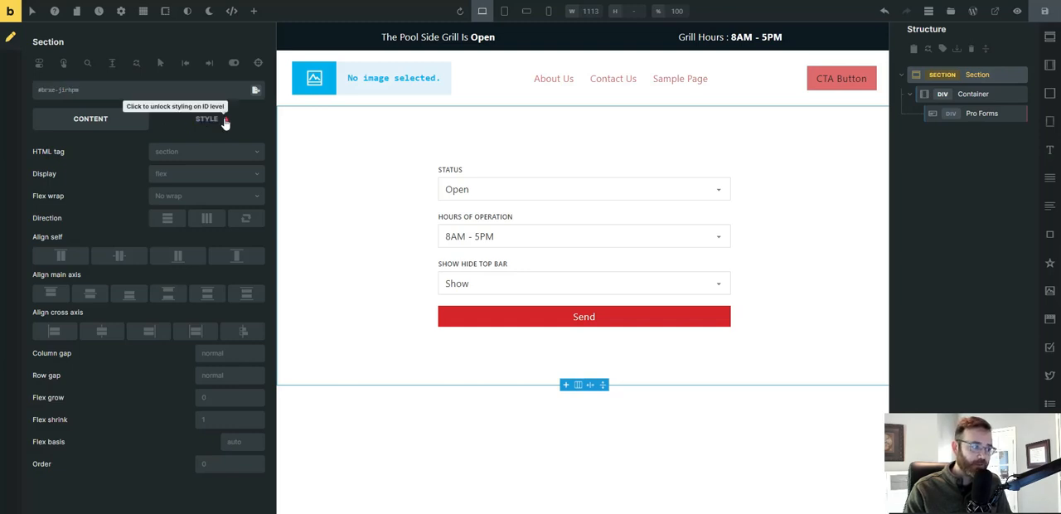
pyautogui.click(226, 119)
pyautogui.click(100, 93)
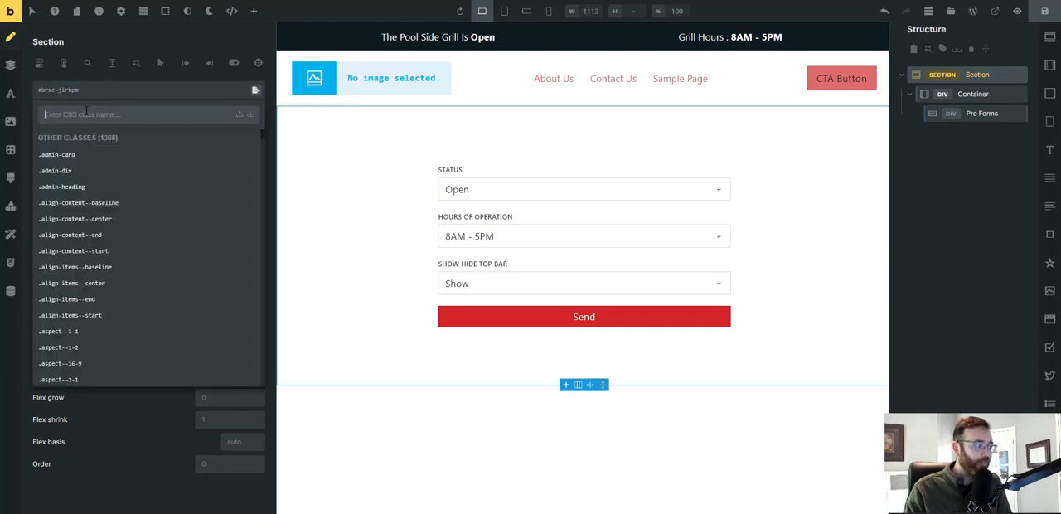
pyautogui.click(11, 126)
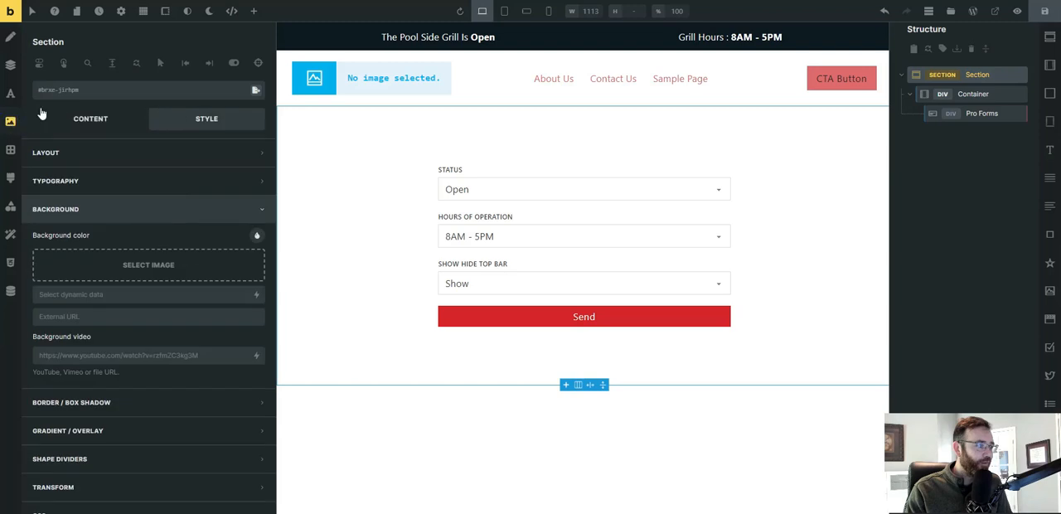
pyautogui.click(87, 121)
# Select the form's Container and switch from its form-wrapper class to the ID level to view the style lock.
pyautogui.click(472, 175)
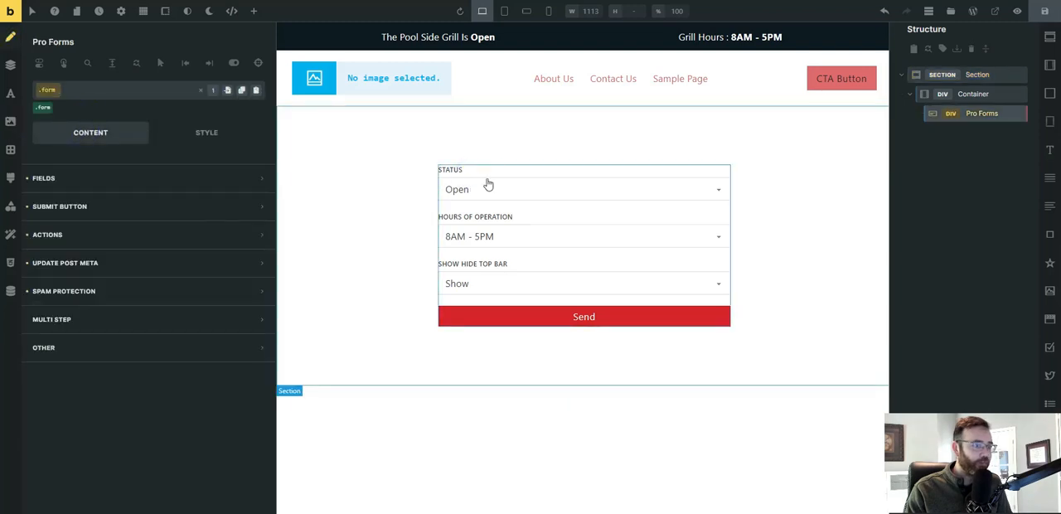
pyautogui.click(970, 96)
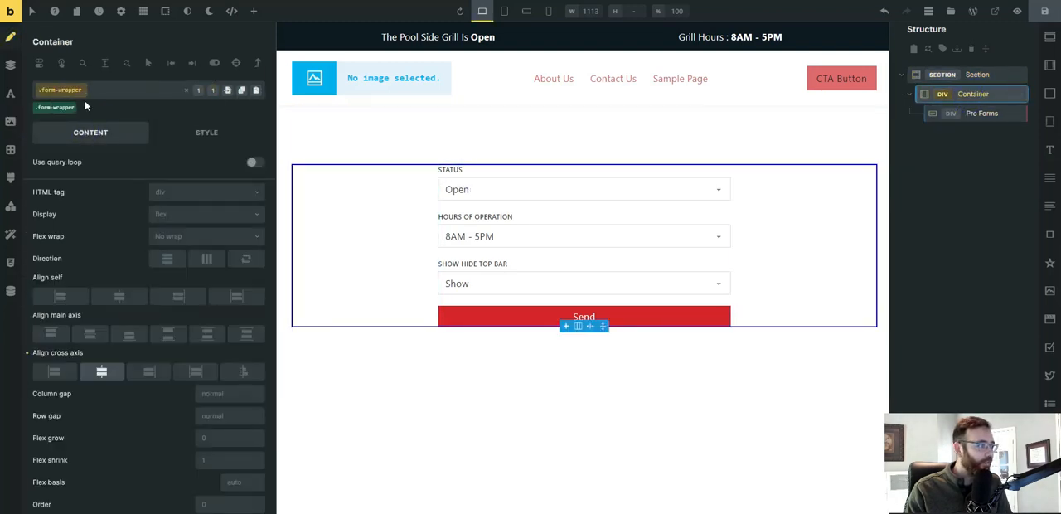
pyautogui.click(187, 90)
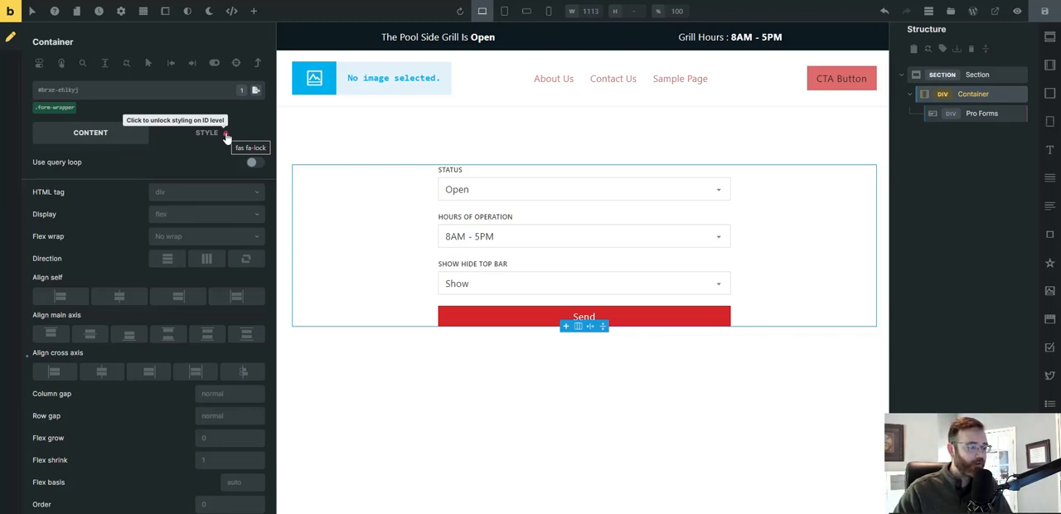
# Switch to the frontend page, set Show Hide Top Bar to Hide, and submit the form.
pyautogui.click(400, 1)
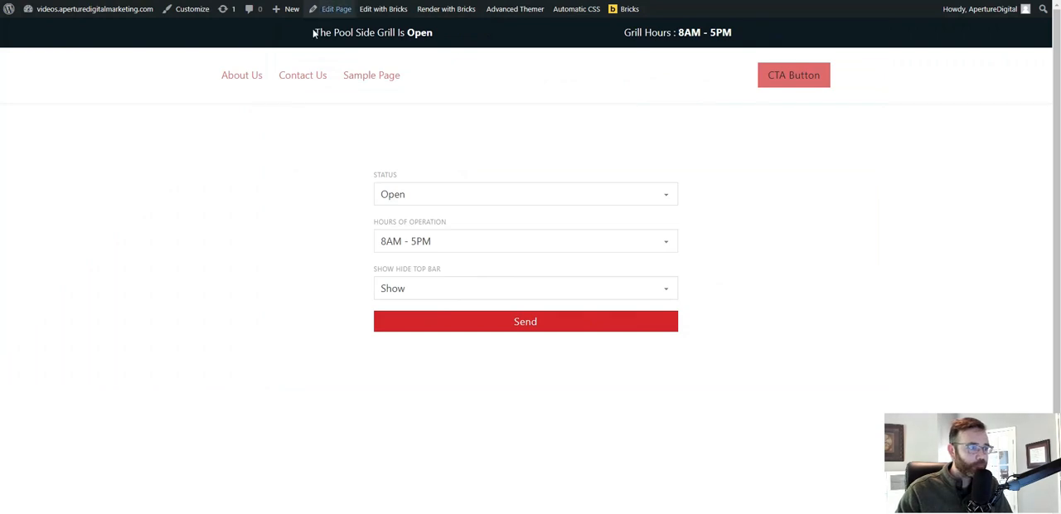
pyautogui.click(415, 284)
pyautogui.click(436, 323)
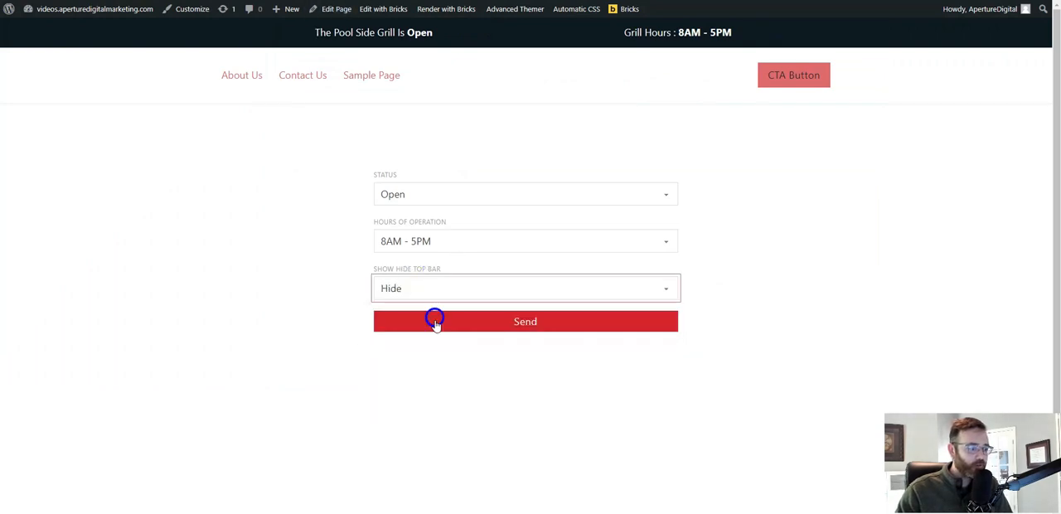
pyautogui.click(445, 325)
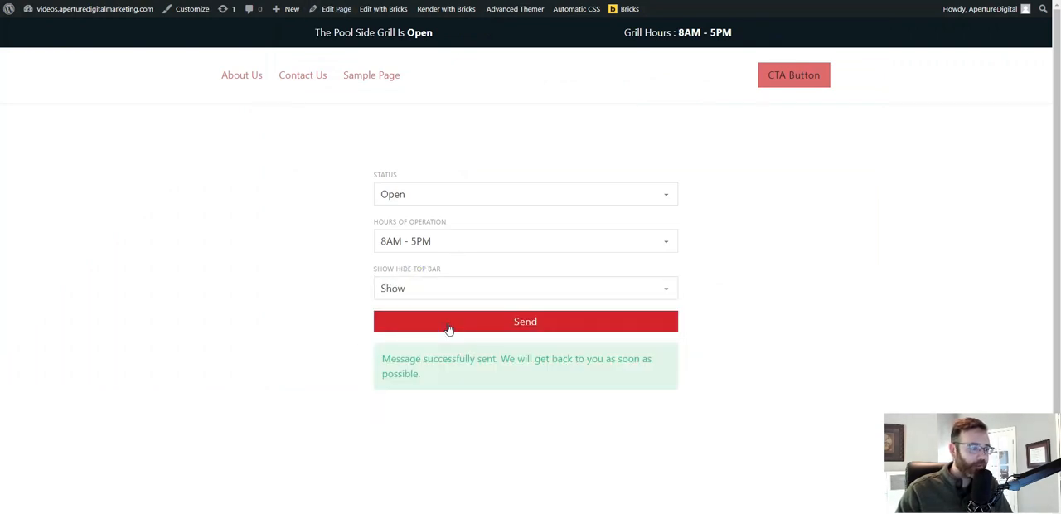